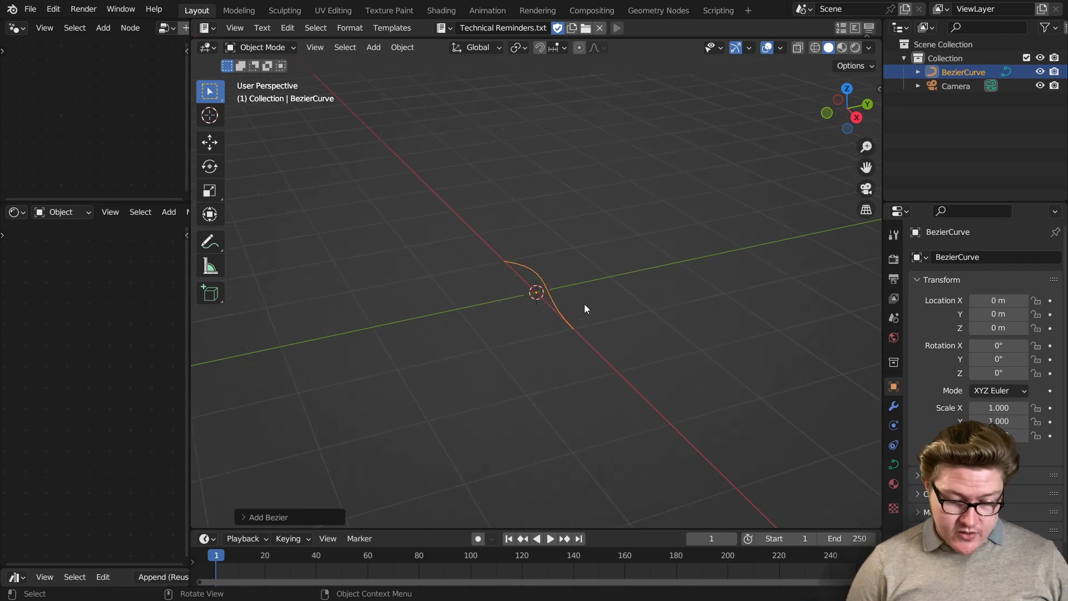
# Switch to the Geometry Nodes workspace and resize its areas to enlarge the node editor and the 3D viewport.
pyautogui.click(656, 10)
pyautogui.click(20, 32)
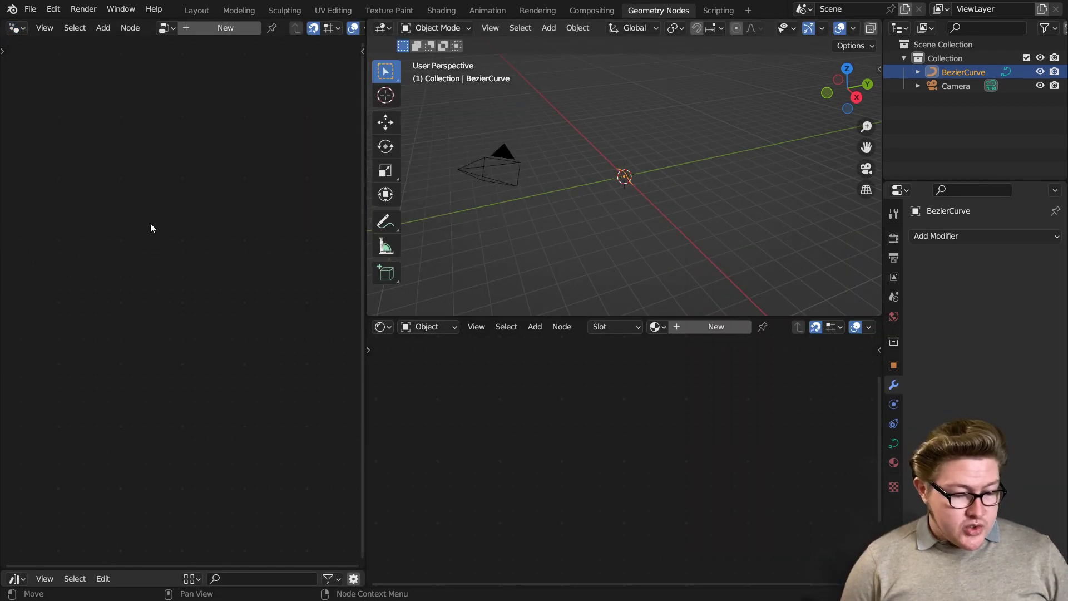
pyautogui.click(384, 327)
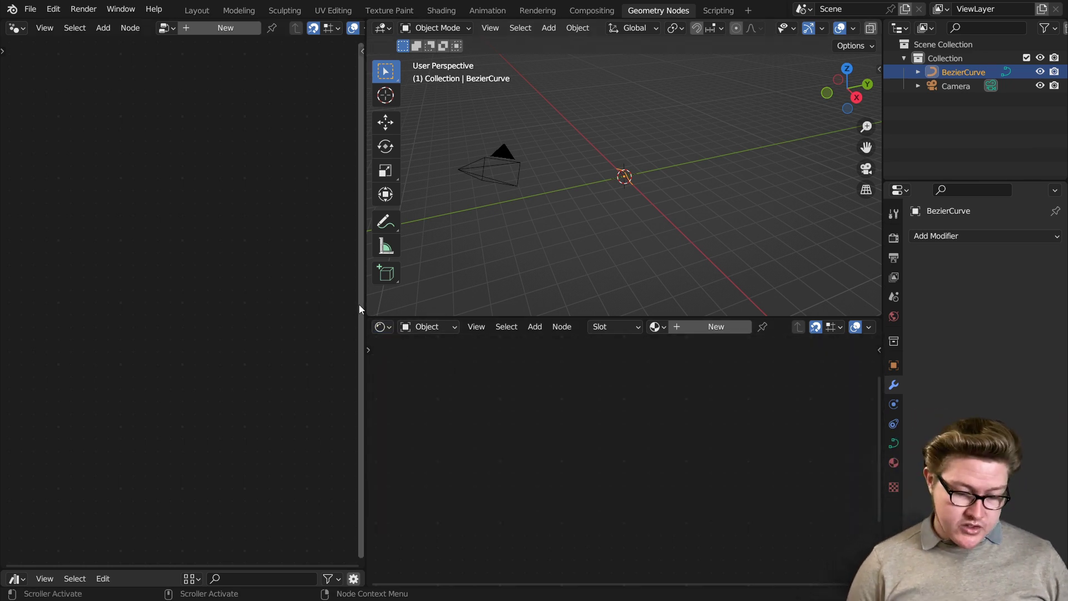
pyautogui.moveTo(366, 302); pyautogui.dragTo(366, 302)
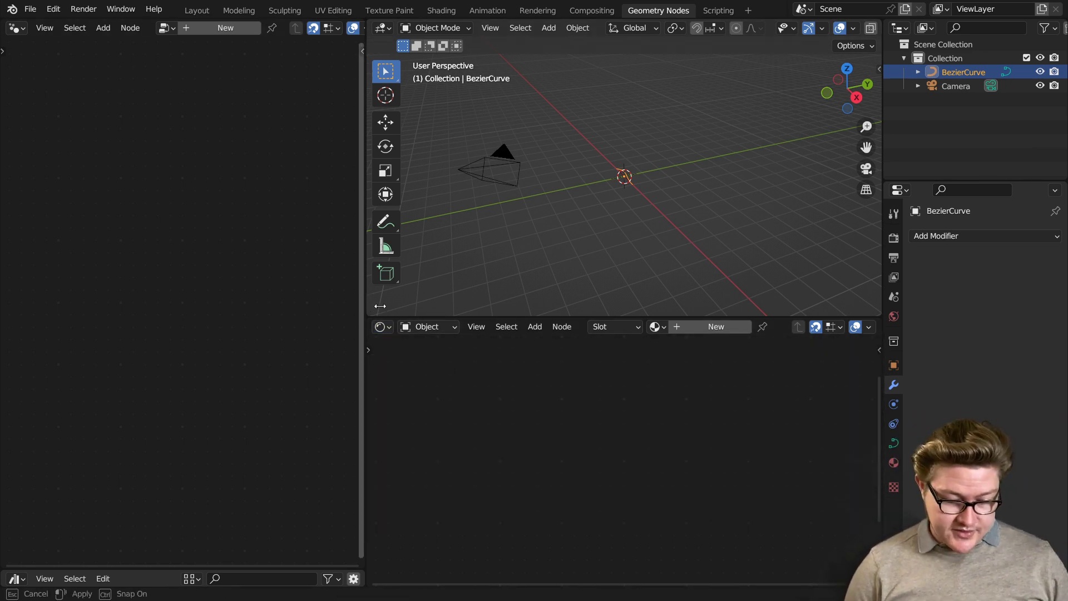
pyautogui.moveTo(367, 302); pyautogui.dragTo(527, 303)
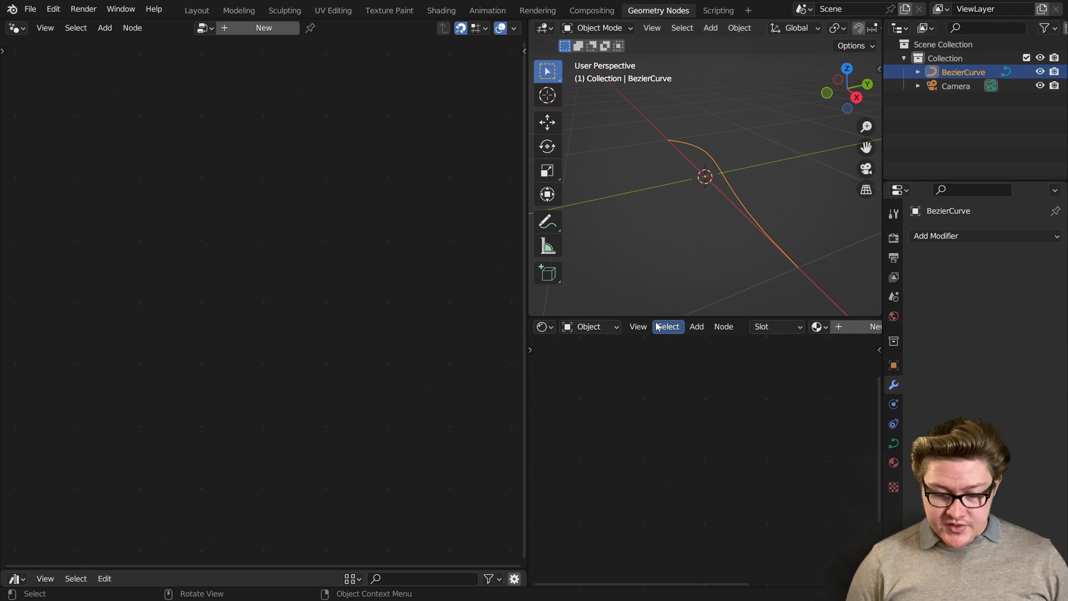
pyautogui.moveTo(656, 317); pyautogui.dragTo(654, 443)
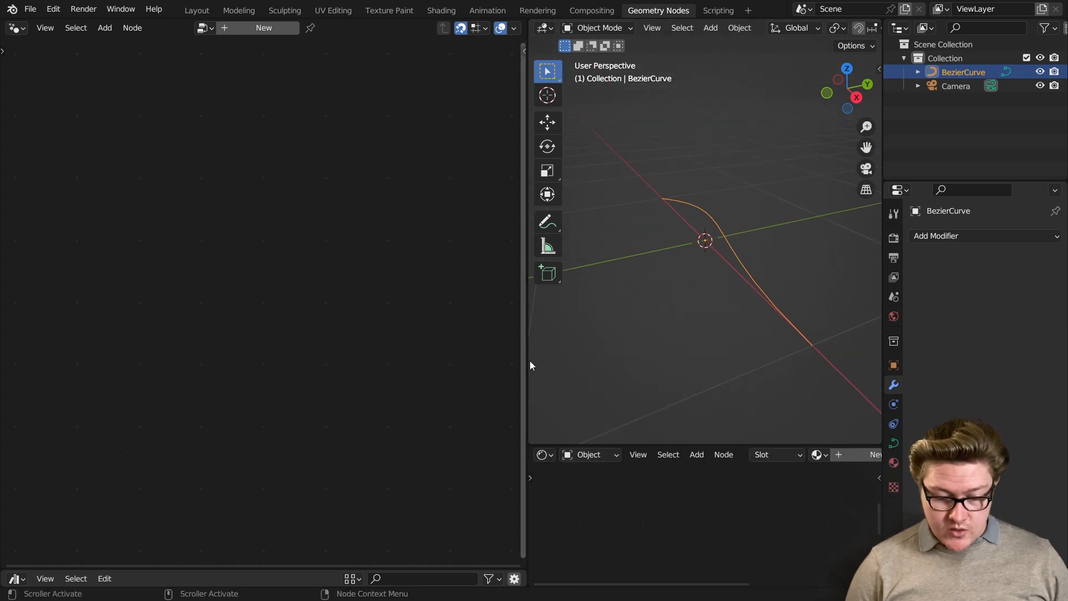
pyautogui.click(530, 361)
pyautogui.moveTo(527, 360); pyautogui.dragTo(440, 358)
pyautogui.click(673, 221)
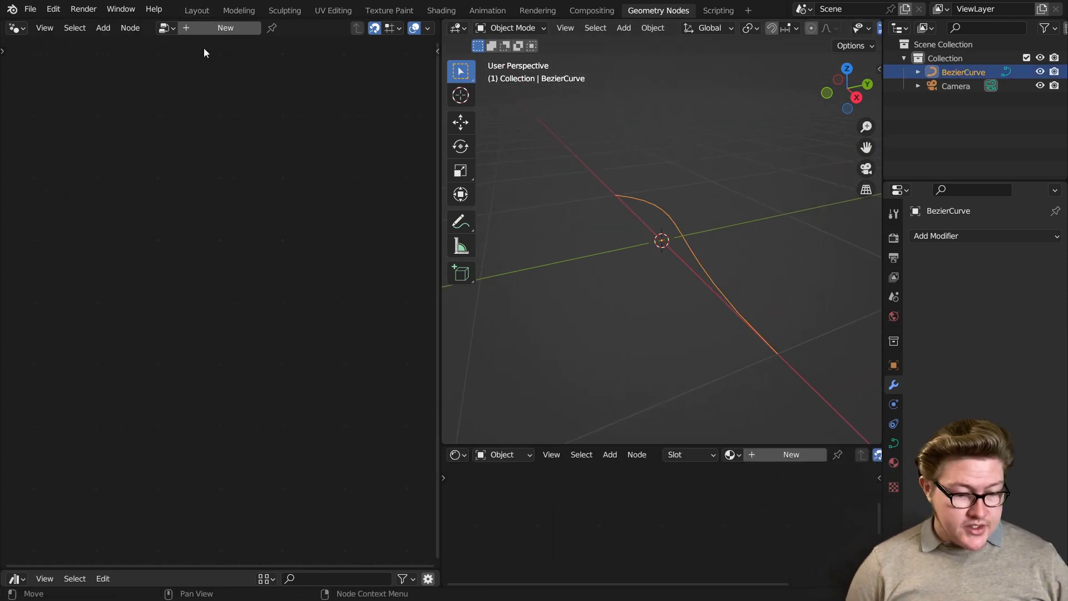
# Create a new geometry node tree on the Bezier curve and insert a Curve to Mesh node between Group Input and Group Output.
pyautogui.click(206, 28)
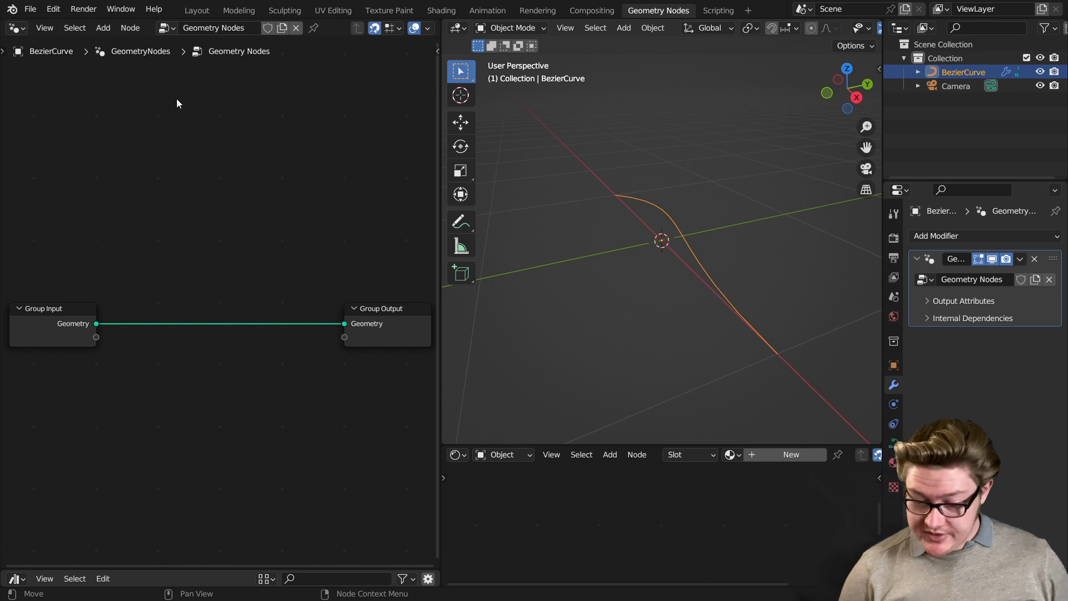
pyautogui.hotkey('shift', 'a')
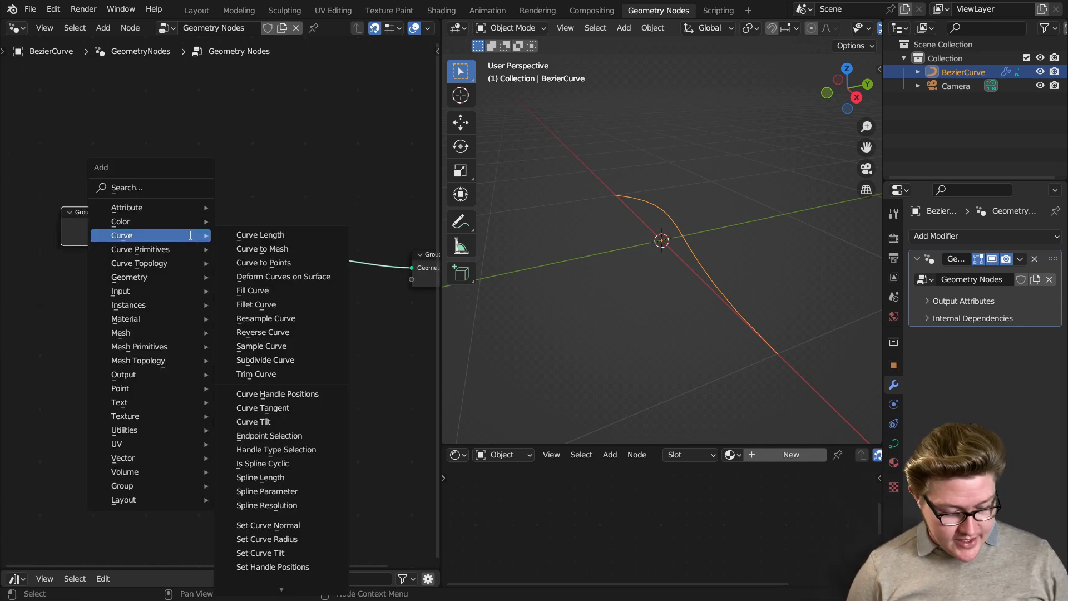
pyautogui.press('s')
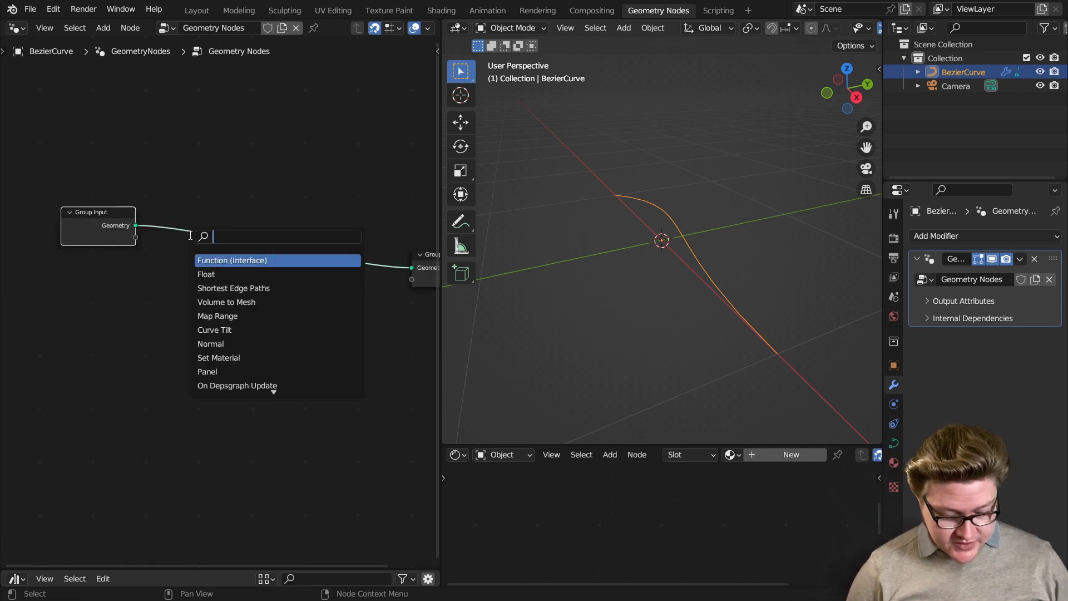
pyautogui.write('curve to mesh')
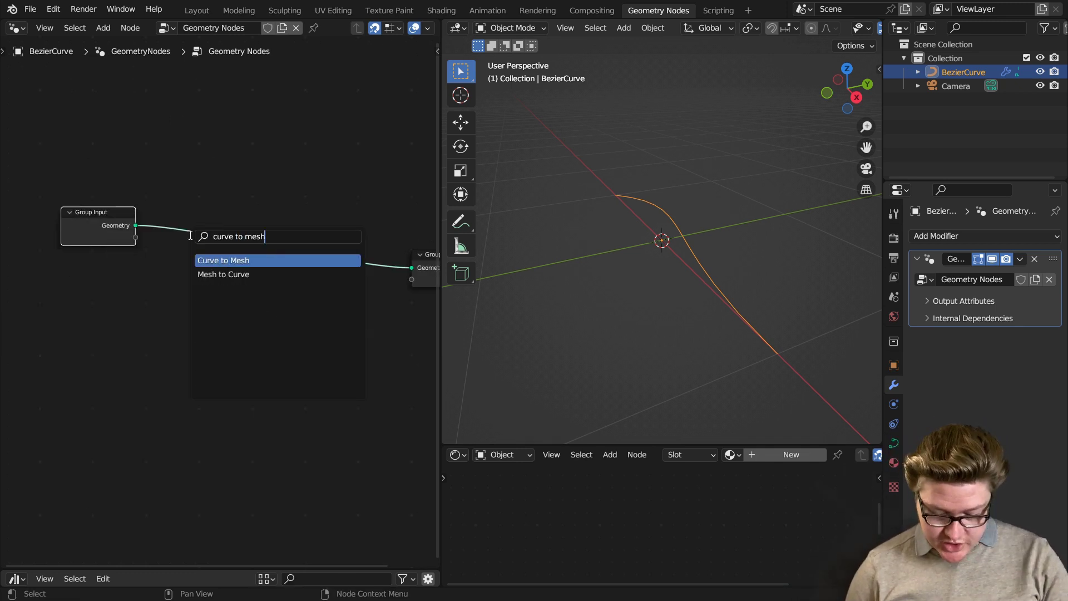
pyautogui.press('Return')
pyautogui.click(236, 233)
pyautogui.scroll(7, 189, 257)
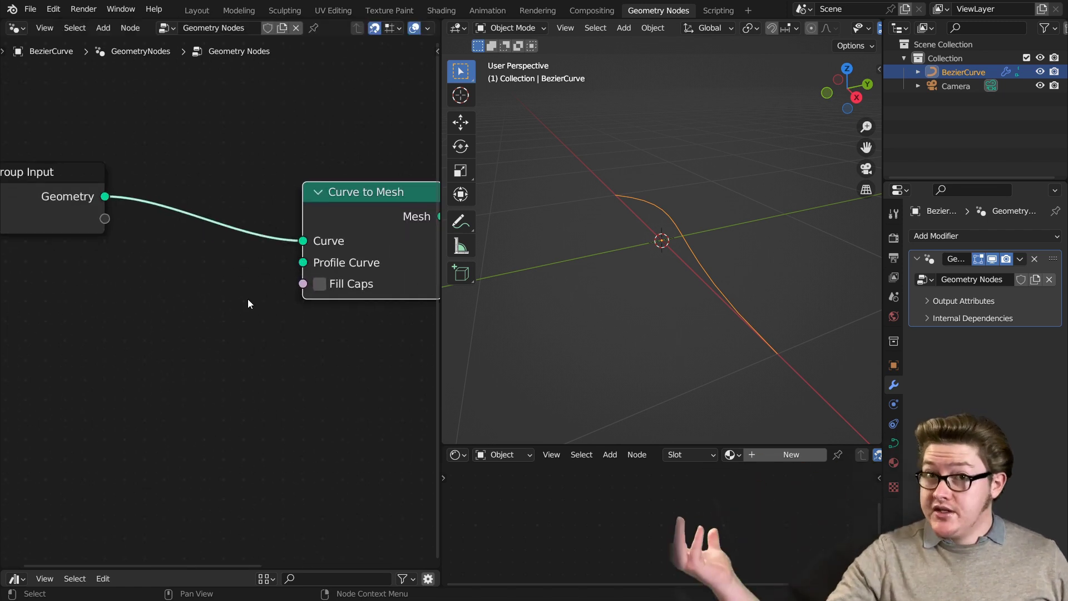
# Add a Curve Circle node and connect its Curve output to the Profile Curve input of Curve to Mesh.
pyautogui.moveTo(244, 335); pyautogui.dragTo(251, 273, button='middle')
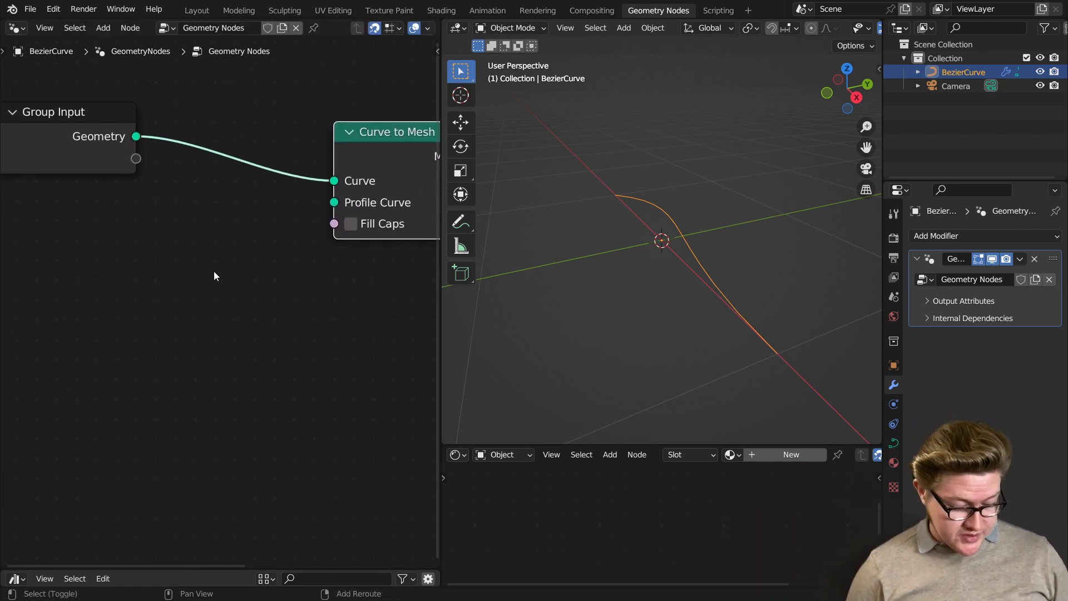
pyautogui.hotkey('shift', 'a')
pyautogui.moveTo(213, 271)
pyautogui.write('circle')
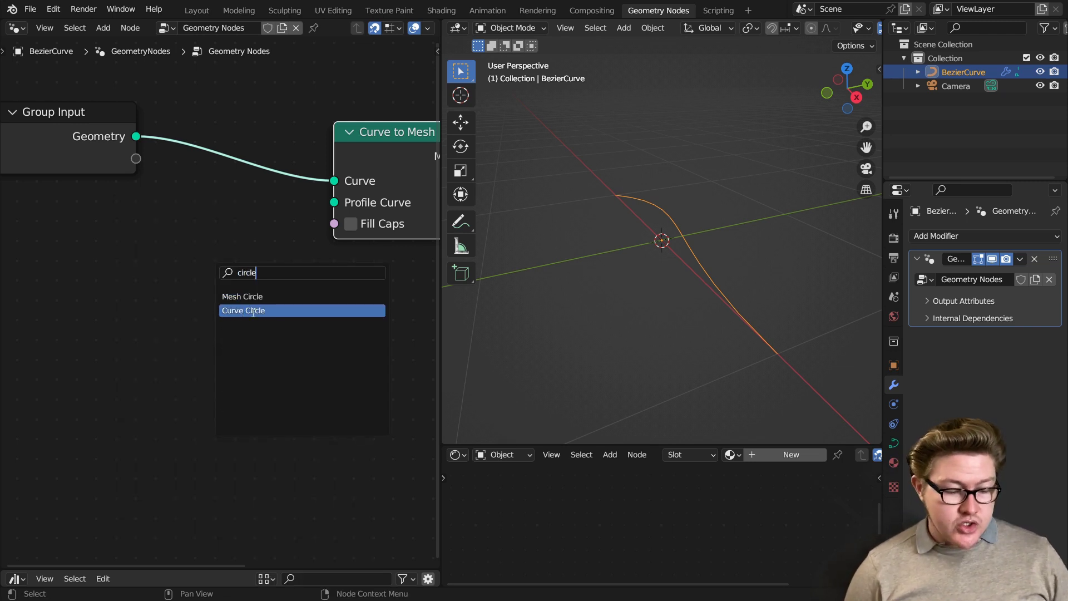
pyautogui.click(248, 312)
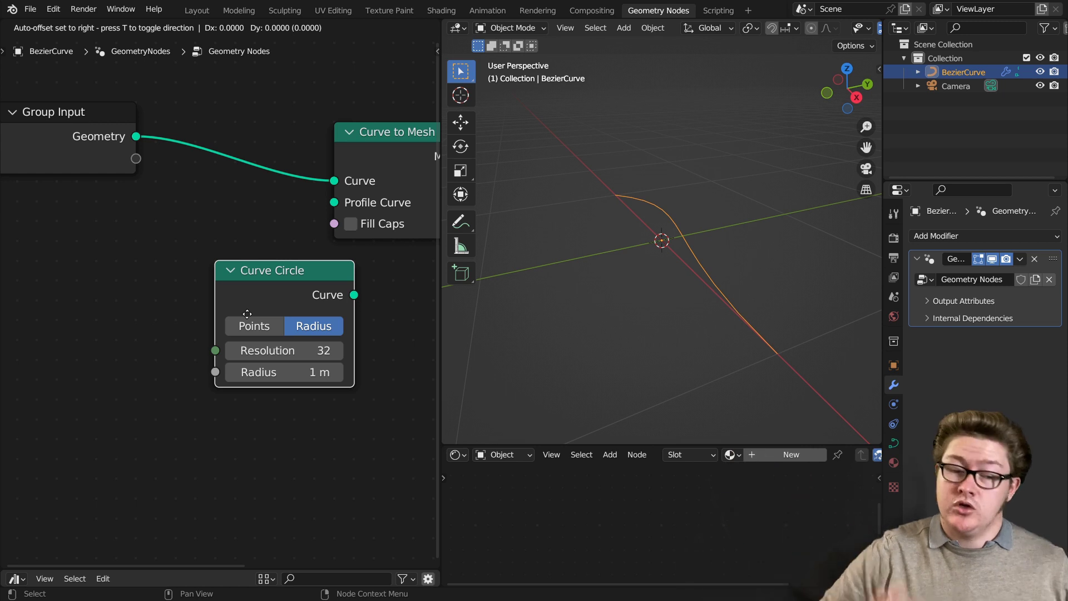
pyautogui.click(38, 286)
pyautogui.moveTo(176, 294); pyautogui.dragTo(337, 203)
pyautogui.scroll(-5, 562, 258)
pyautogui.moveTo(561, 258); pyautogui.dragTo(686, 291, button='middle')
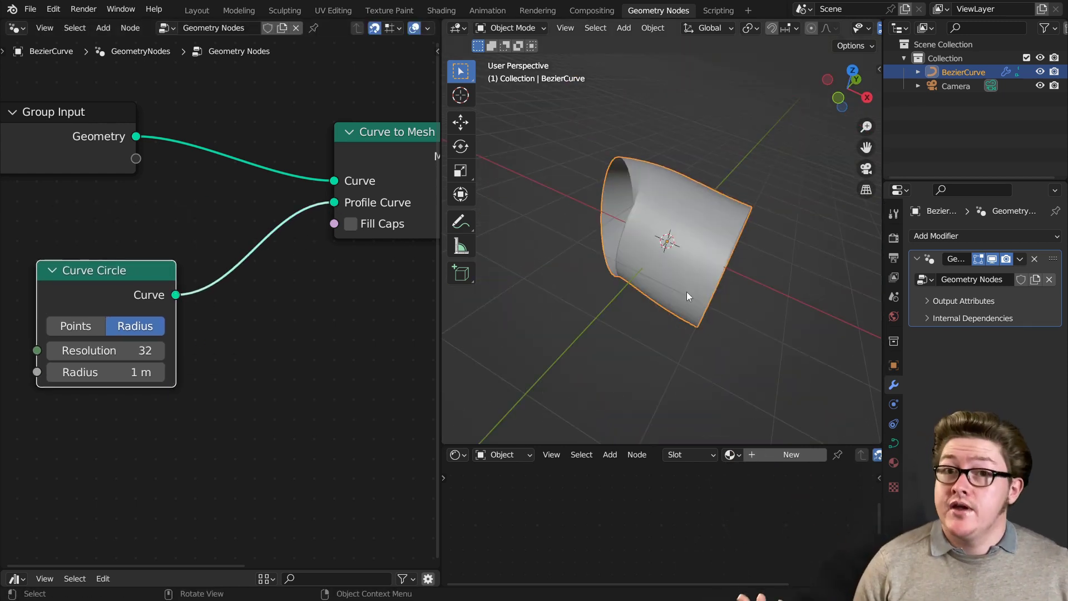
# Move the Curve Circle and Group Input nodes farther away from Curve to Mesh to make room between them.
pyautogui.scroll(-8, 224, 298)
pyautogui.moveTo(224, 297); pyautogui.dragTo(249, 352, button='middle')
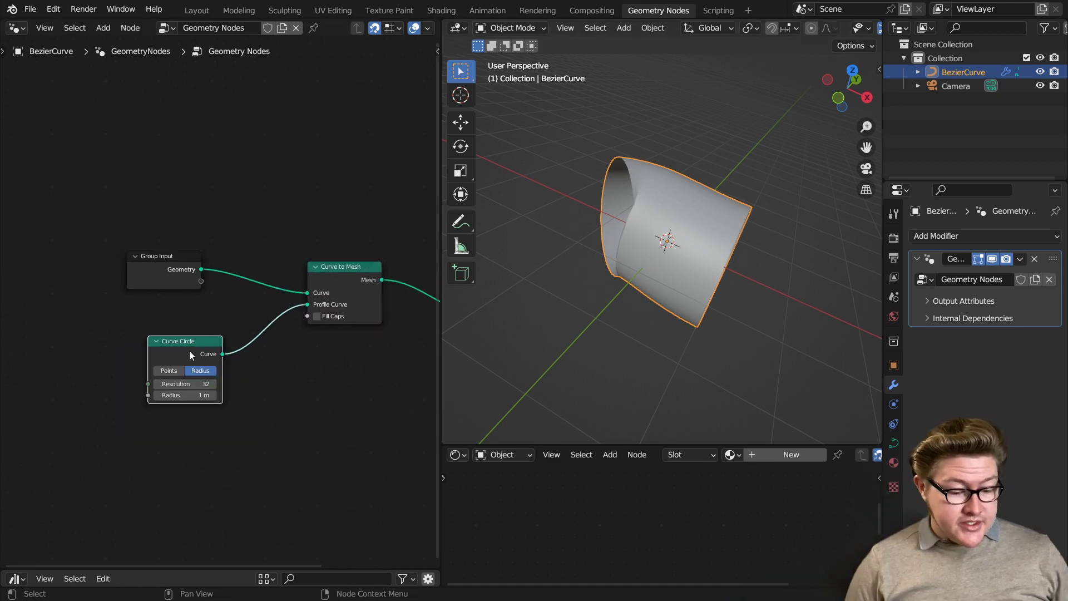
pyautogui.moveTo(191, 350); pyautogui.dragTo(125, 378)
pyautogui.moveTo(136, 265); pyautogui.dragTo(37, 236)
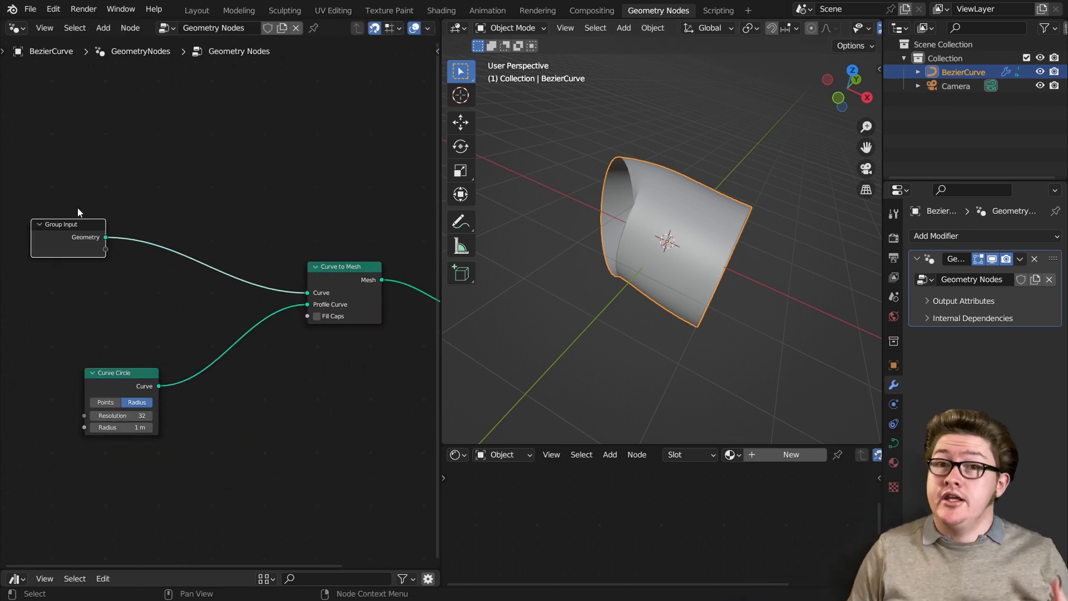
# Insert a Capture Attribute node between Group Input and Curve to Mesh, and move Group Input farther from it.
pyautogui.scroll(-3, 89, 244)
pyautogui.hotkey('shift', 'a')
pyautogui.write('s')
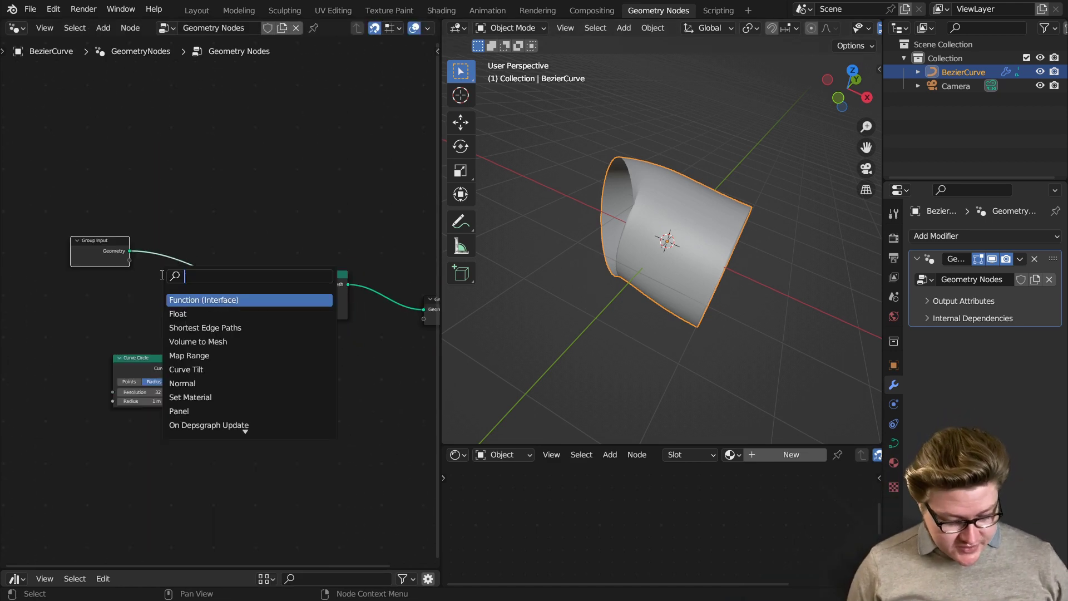
pyautogui.write('capture')
pyautogui.press('Return')
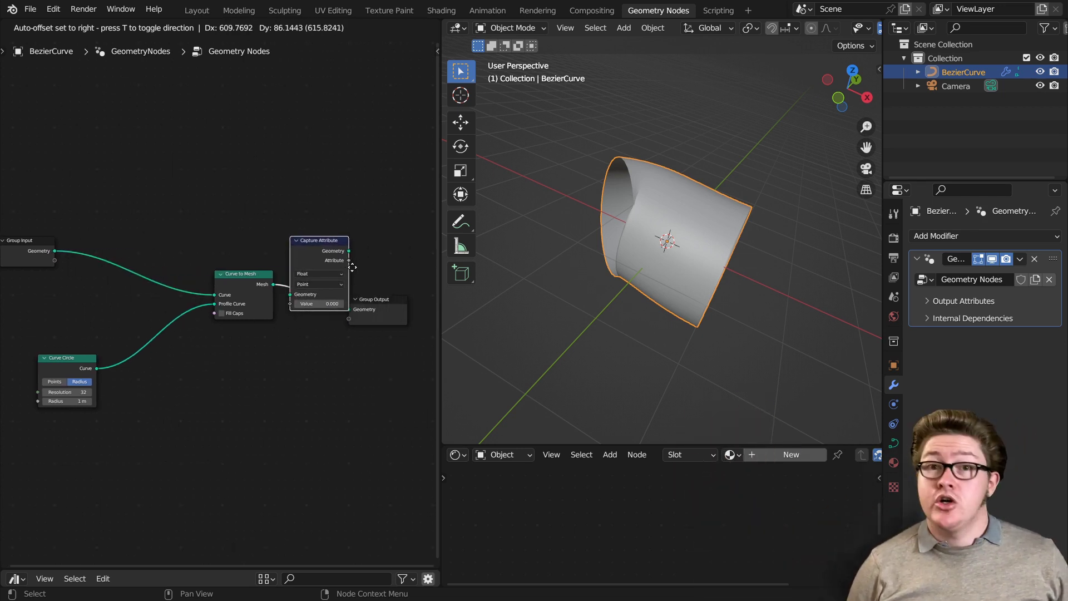
pyautogui.click(143, 261)
pyautogui.moveTo(144, 261); pyautogui.dragTo(243, 258, button='middle')
pyautogui.scroll(2, 211, 264)
pyautogui.moveTo(179, 266); pyautogui.dragTo(296, 278, button='middle')
pyautogui.moveTo(243, 259); pyautogui.dragTo(180, 204)
pyautogui.moveTo(183, 292); pyautogui.dragTo(202, 272, button='middle')
# Add a Spline Parameter node and place it below the Group Input node.
pyautogui.hotkey('shift', 'a')
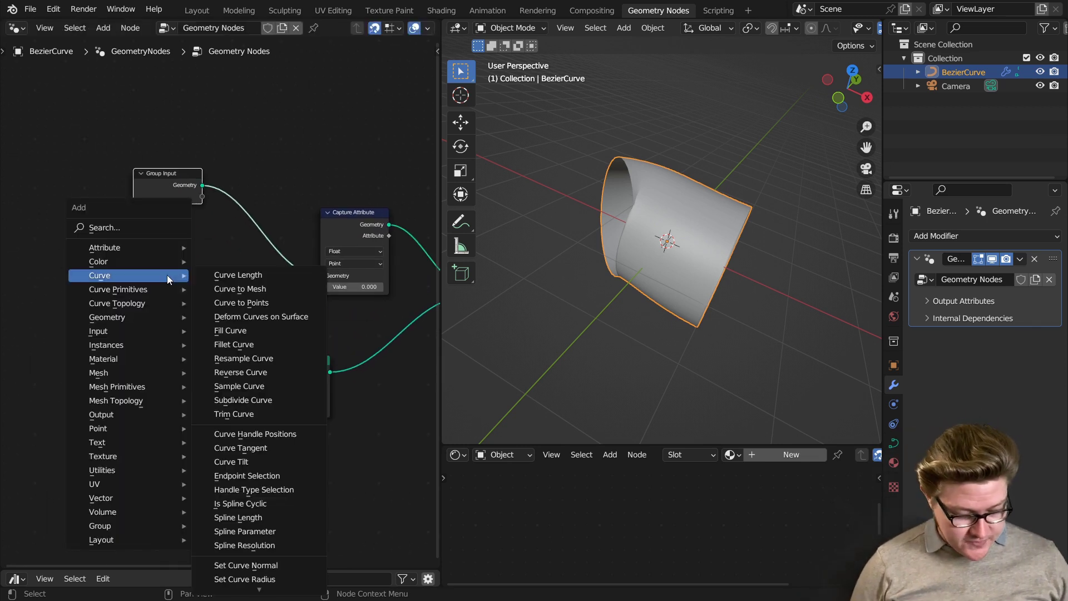
pyautogui.write('s')
pyautogui.write('spline p')
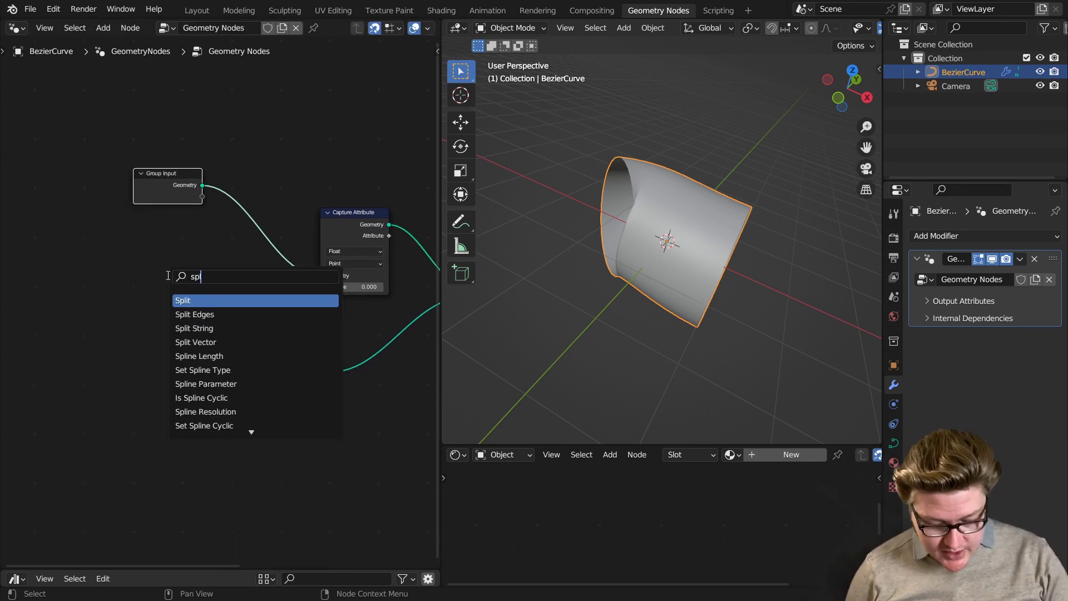
pyautogui.click(217, 301)
pyautogui.click(183, 315)
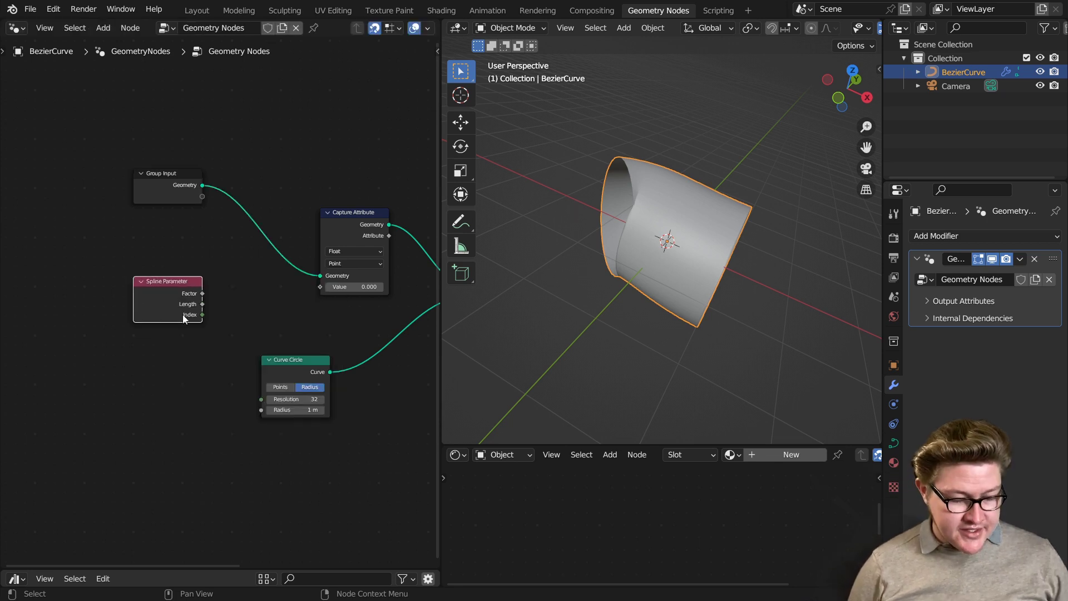
pyautogui.scroll(4, 183, 315)
pyautogui.moveTo(159, 289); pyautogui.dragTo(262, 288)
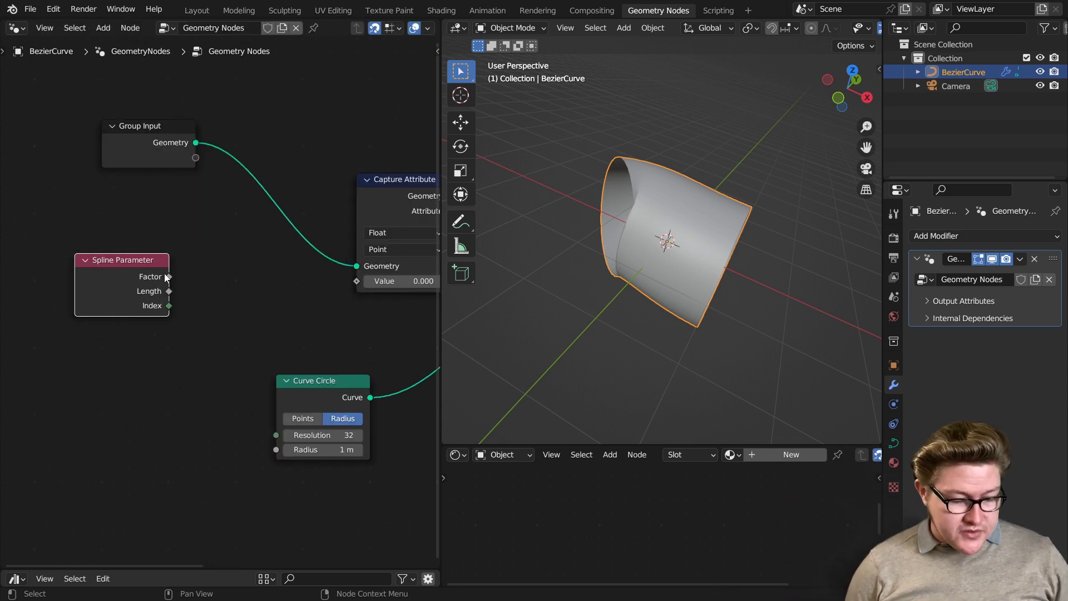
pyautogui.click(170, 293)
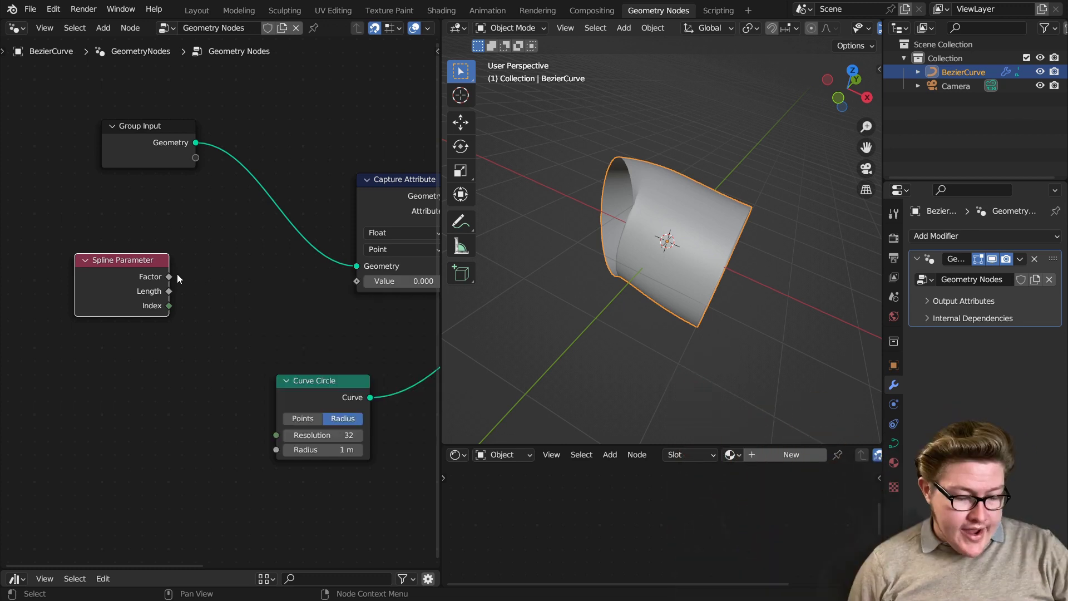
pyautogui.moveTo(170, 276); pyautogui.dragTo(269, 280)
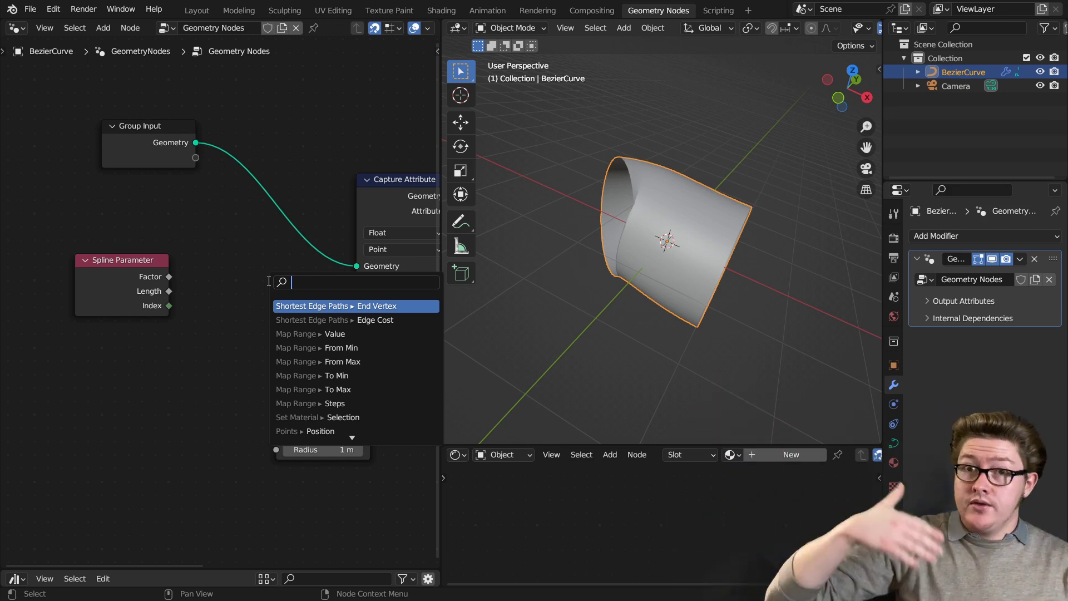
pyautogui.click(176, 246)
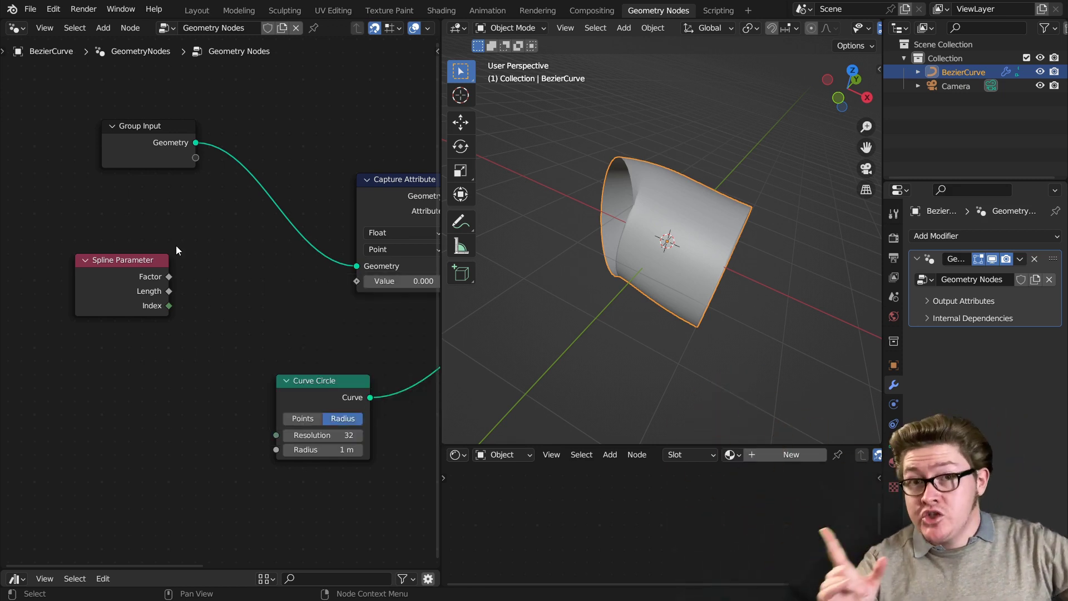
pyautogui.moveTo(119, 269); pyautogui.dragTo(343, 277)
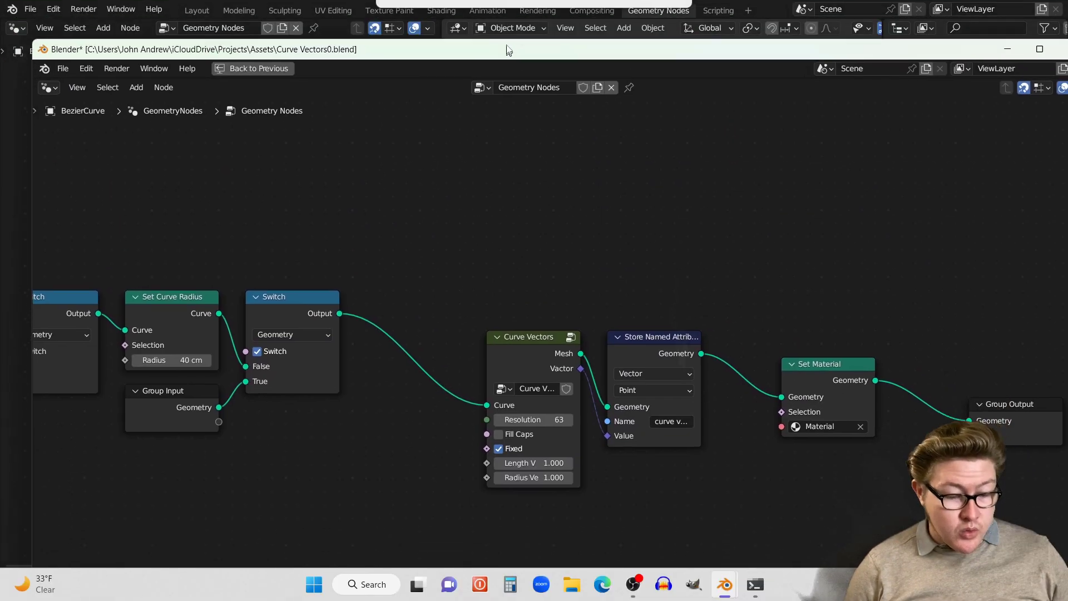
# In the Curve Vectors0.blend window, restore the full workspace layout and set the Curve Vectors node's Resolution to 32.
pyautogui.hotkey('ctrl', 'space')
pyautogui.scroll(3, 492, 141)
pyautogui.moveTo(492, 141); pyautogui.dragTo(496, 168, button='middle')
pyautogui.moveTo(459, 171); pyautogui.dragTo(409, 153)
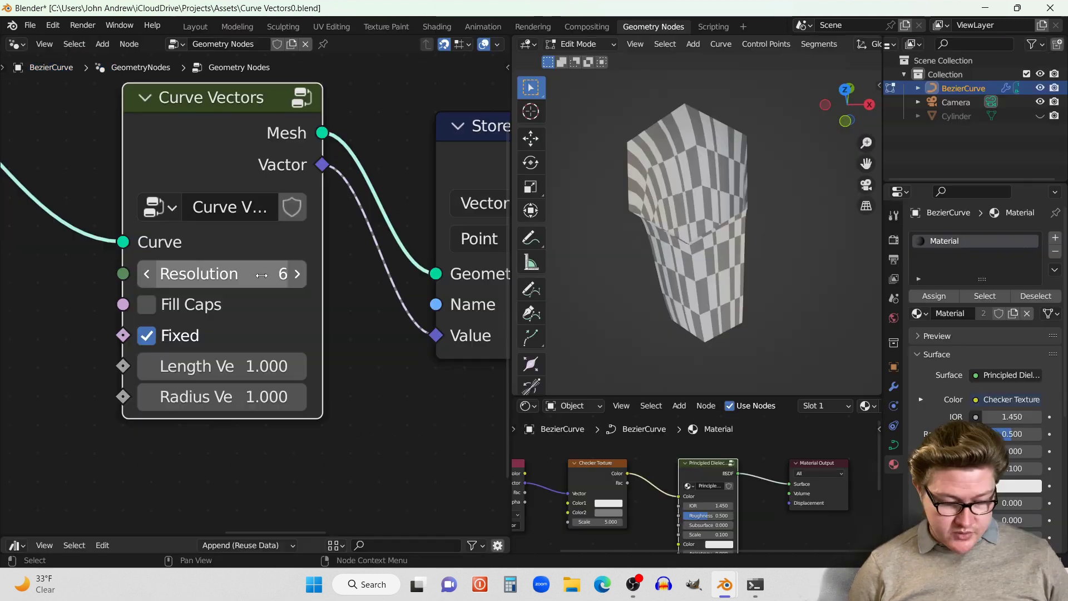
pyautogui.click(261, 274)
pyautogui.write('32')
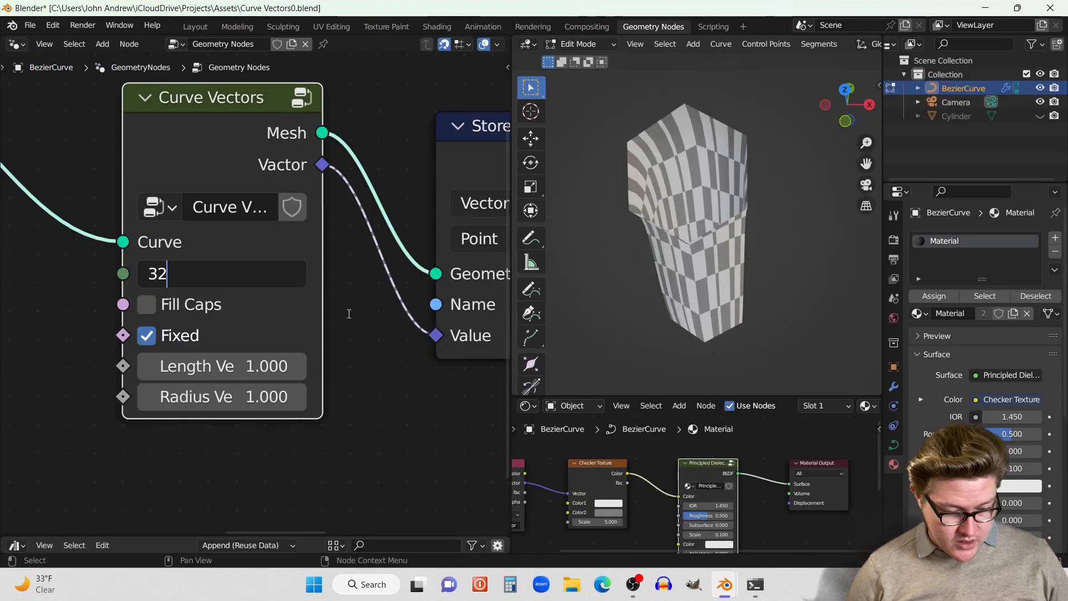
pyautogui.press('Return')
# Preview the tube with Fill Caps enabled on the Curve Vectors node and disable the option again.
pyautogui.moveTo(311, 372); pyautogui.dragTo(358, 283, button='middle')
pyautogui.click(185, 237)
pyautogui.moveTo(635, 293); pyautogui.dragTo(588, 269, button='middle')
pyautogui.click(180, 242)
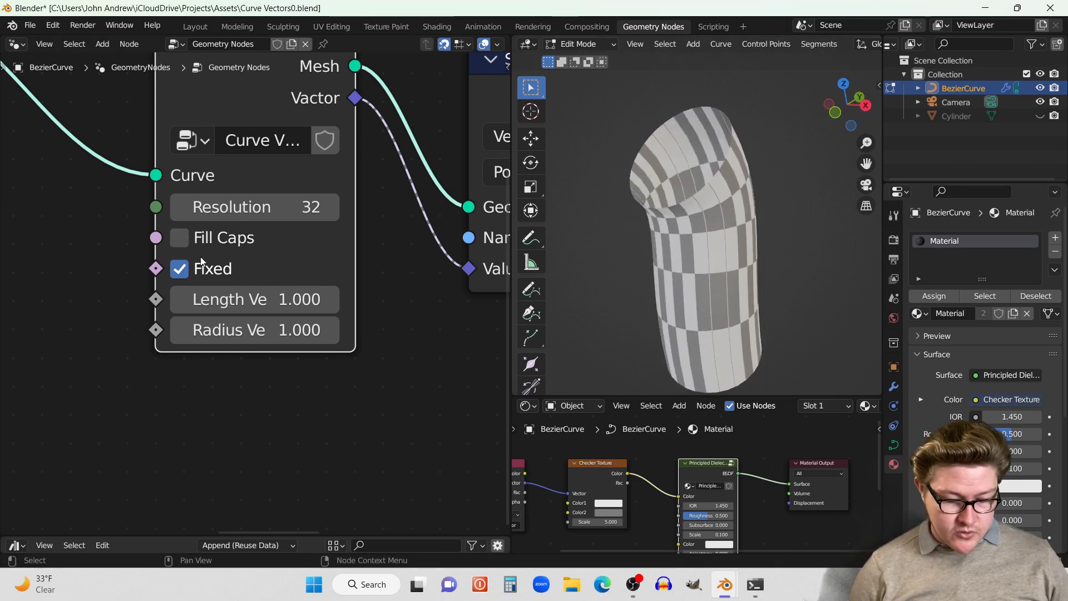
# Compare the checker mapping with Fixed on and off on the Curve Vectors node, leaving Fixed disabled.
pyautogui.scroll(-1, 178, 268)
pyautogui.click(192, 272)
pyautogui.click(192, 273)
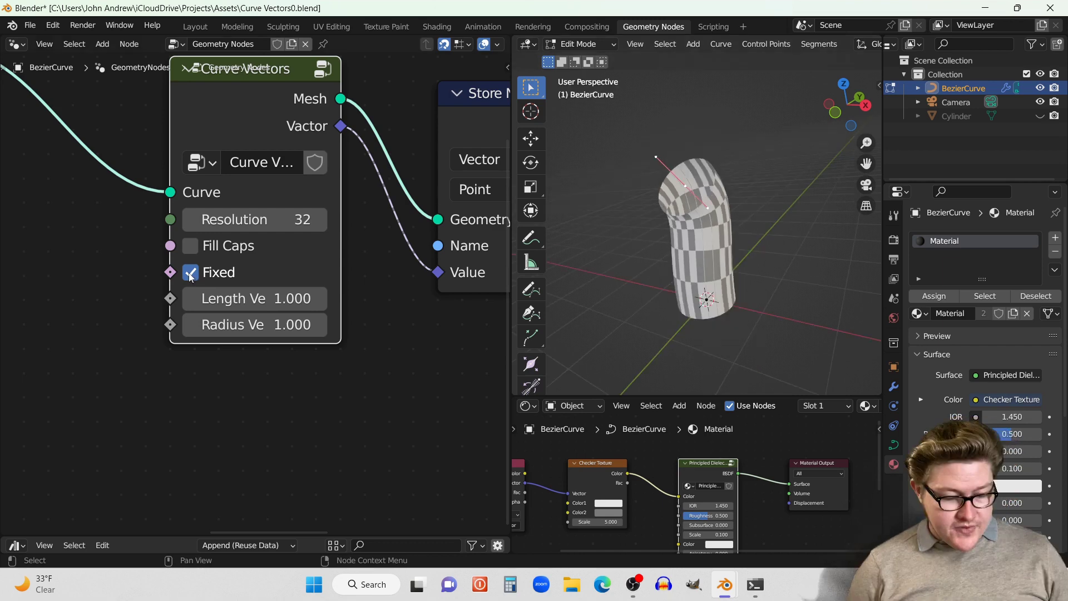
pyautogui.click(190, 273)
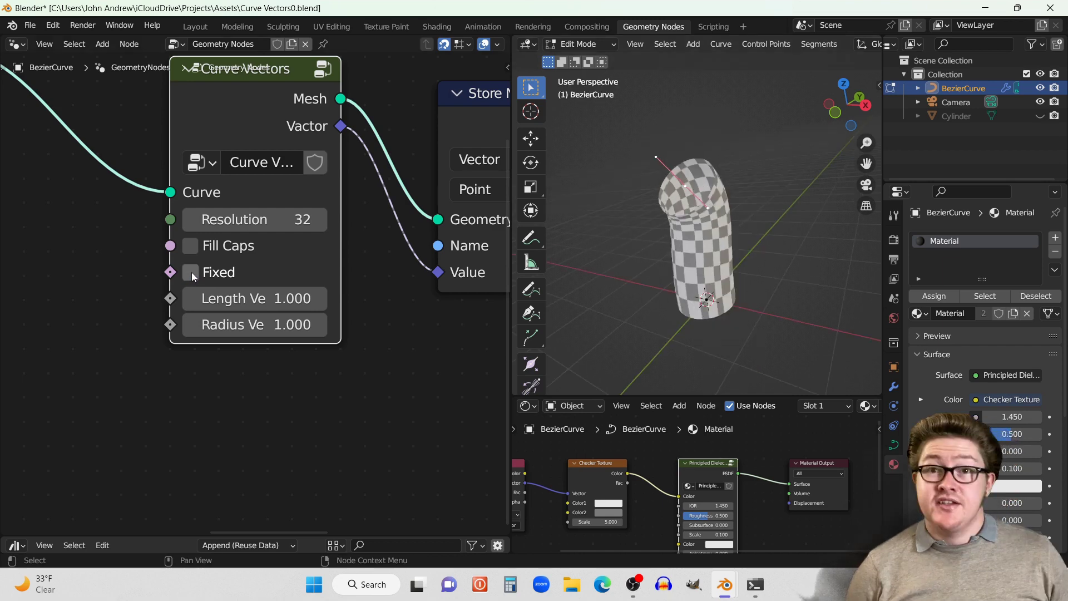
# Try moving the curve's upper end point to stretch the checkered tube.
pyautogui.moveTo(611, 286); pyautogui.dragTo(645, 278, button='middle')
pyautogui.press('g')
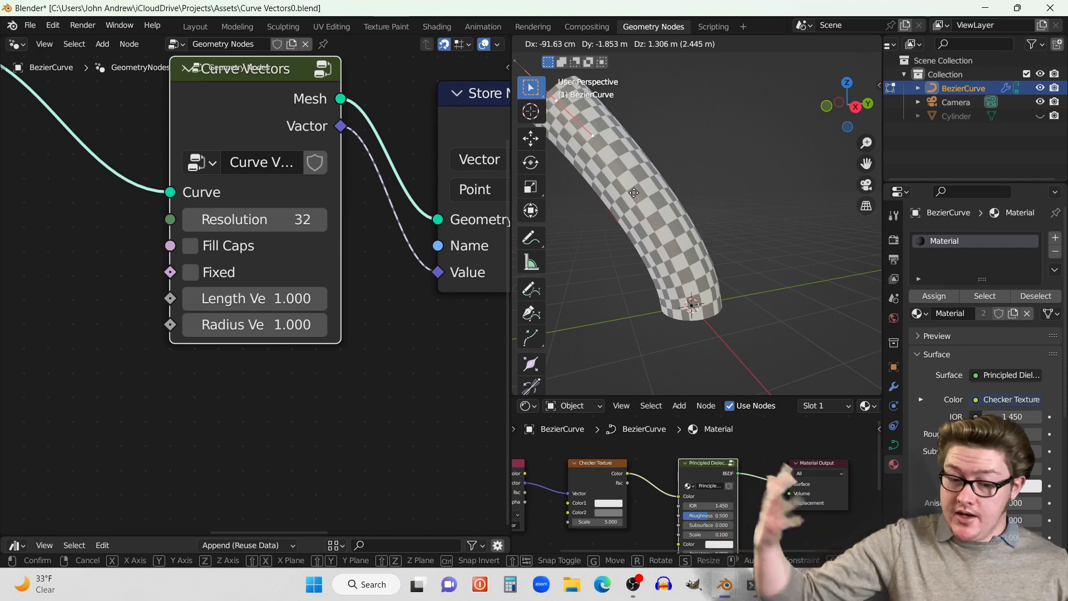
pyautogui.rightClick(709, 234)
# Select all points of the curve and try changing the tube's radius with Shrink/Fatten.
pyautogui.press('a')
pyautogui.hotkey('alt', 's')
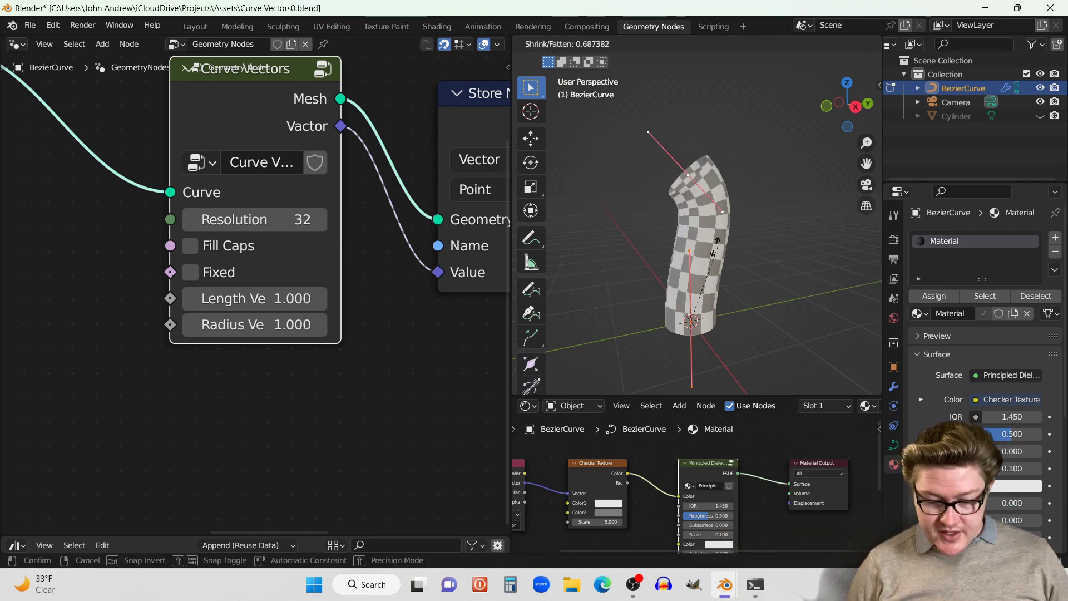
pyautogui.click(834, 222)
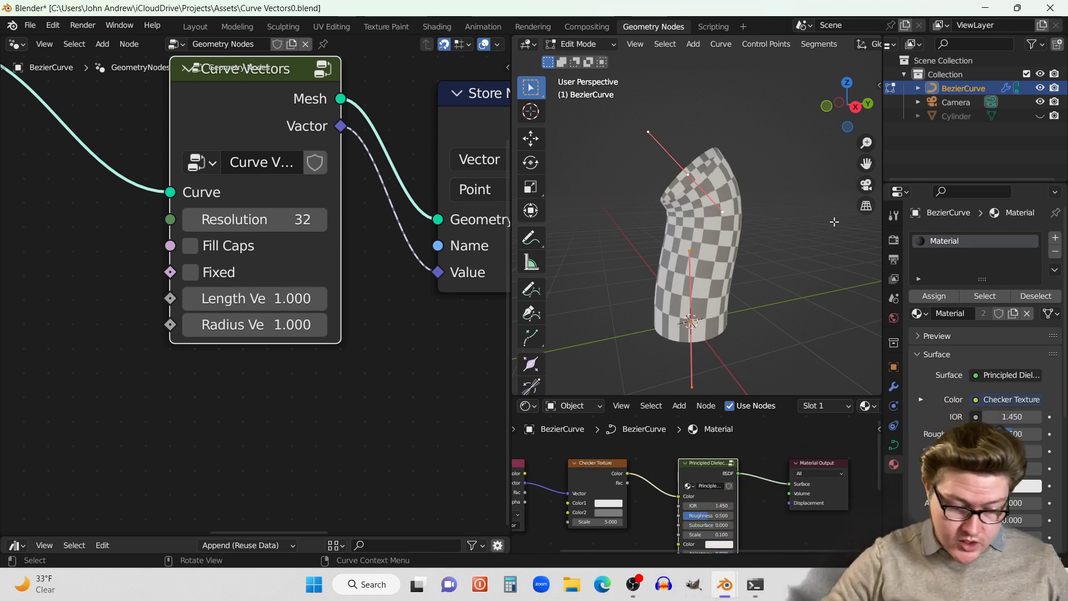
# Enable Fixed on the Curve Vectors node and test the checker mapping by moving the curve's points and shrinking their radius.
pyautogui.click(190, 273)
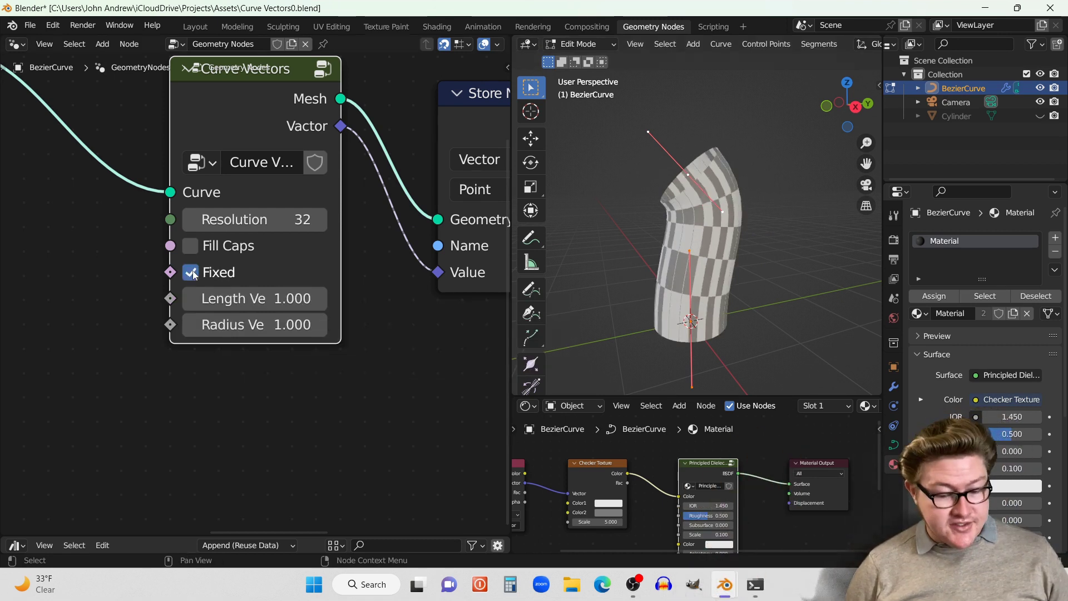
pyautogui.scroll(-2, 689, 192)
pyautogui.press('g')
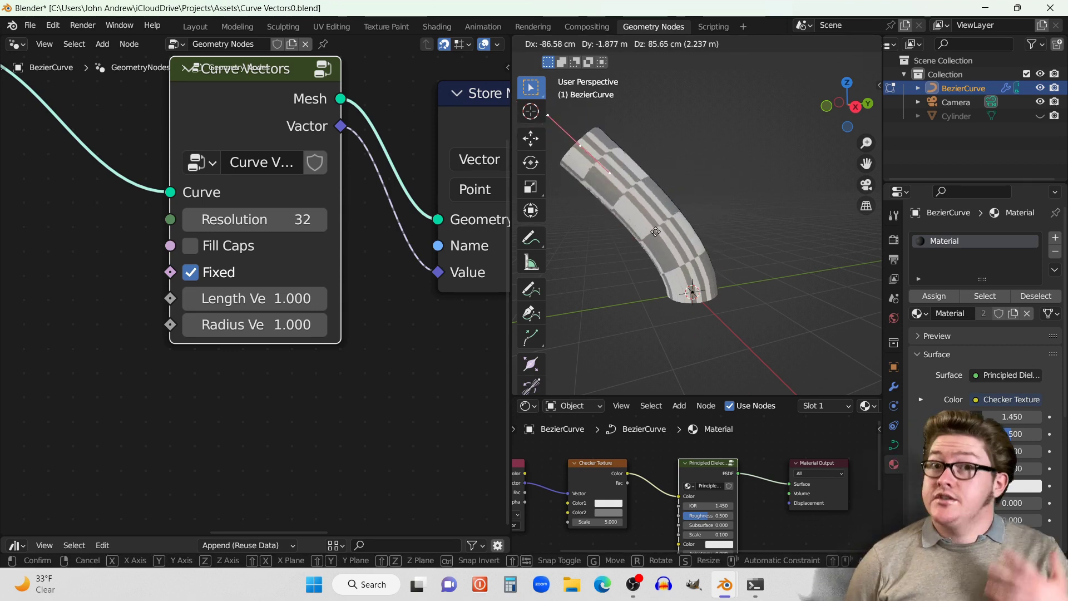
pyautogui.click(700, 261)
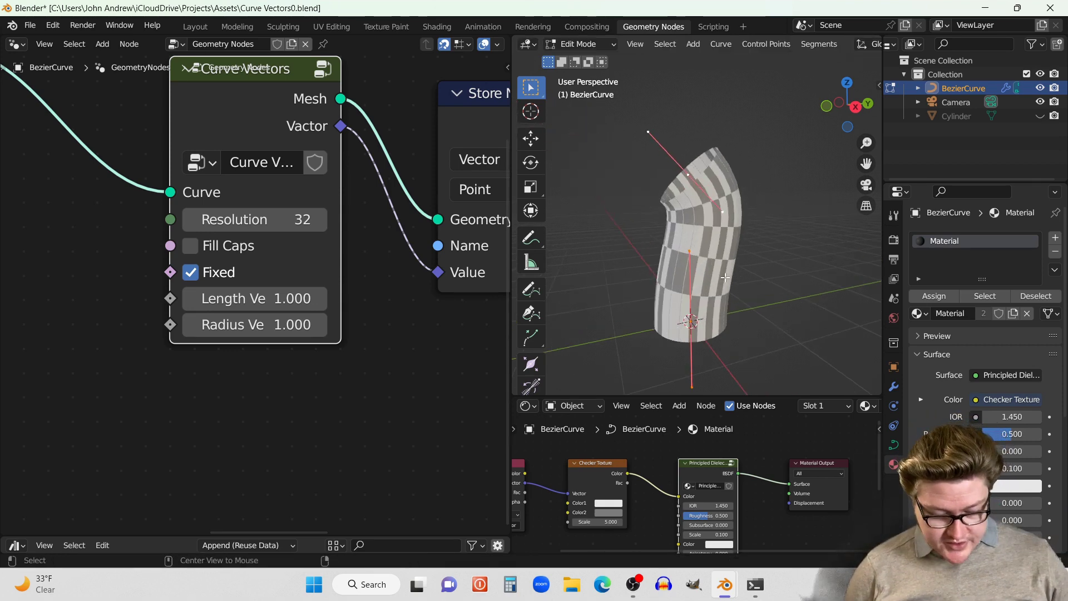
pyautogui.hotkey('alt', 's')
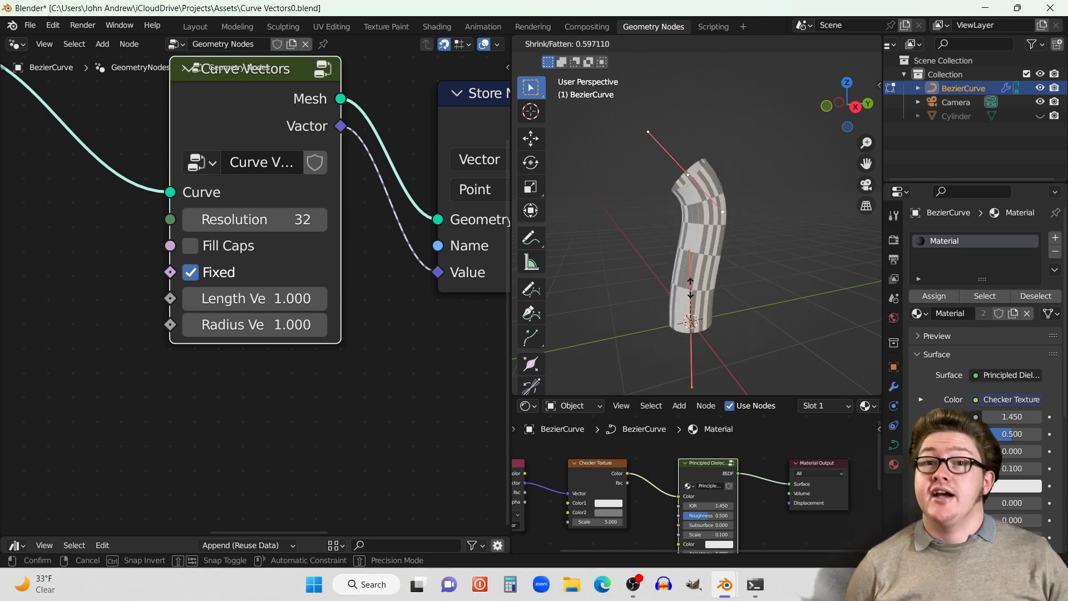
pyautogui.click(701, 285)
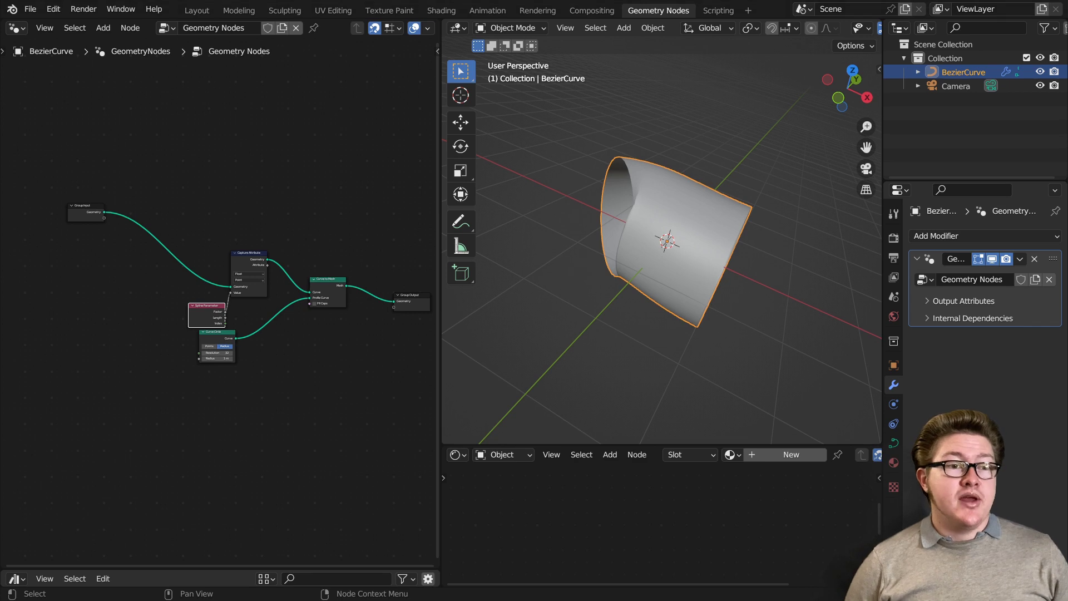
# Spread the Spline Parameter, Capture Attribute and Group Output nodes apart to make room in the geometry node tree.
pyautogui.scroll(1, 322, 376)
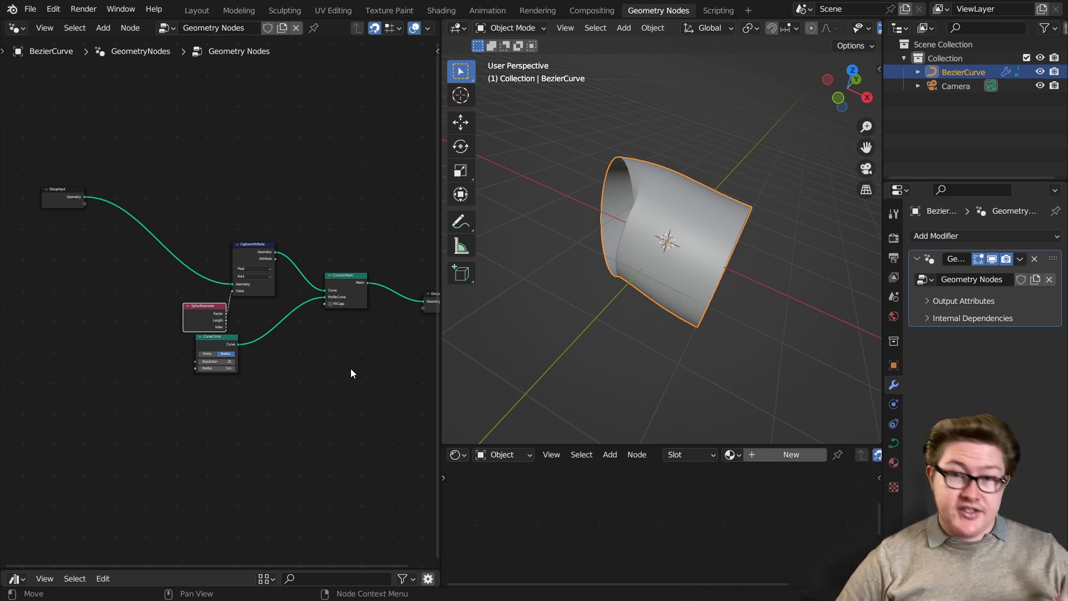
pyautogui.scroll(6, 333, 341)
pyautogui.moveTo(195, 323); pyautogui.dragTo(116, 294)
pyautogui.moveTo(272, 215); pyautogui.dragTo(251, 193)
pyautogui.scroll(-2, 250, 193)
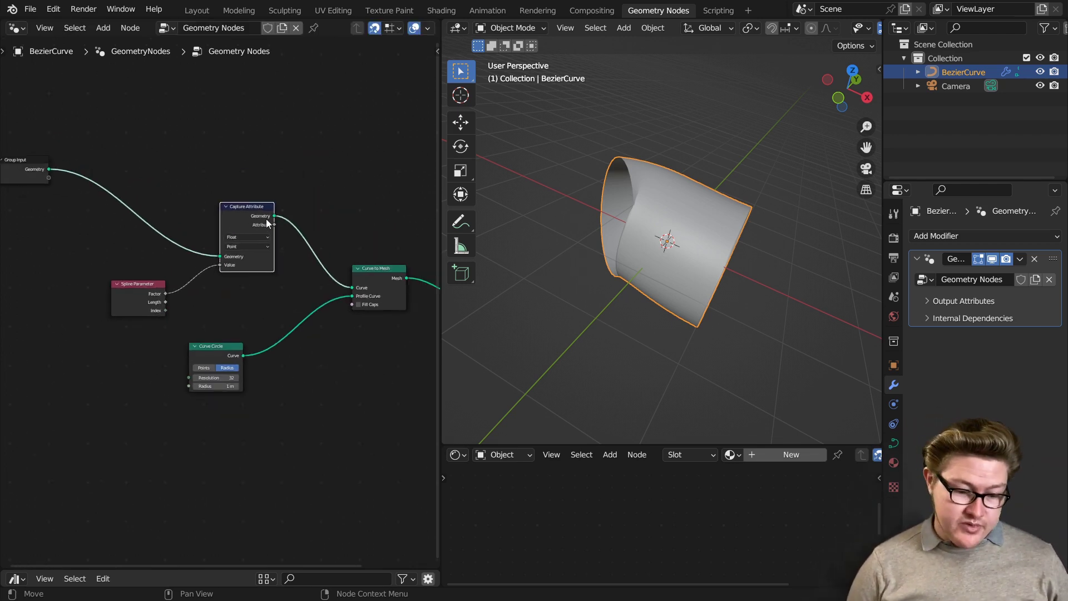
pyautogui.moveTo(275, 262); pyautogui.dragTo(152, 227, button='middle')
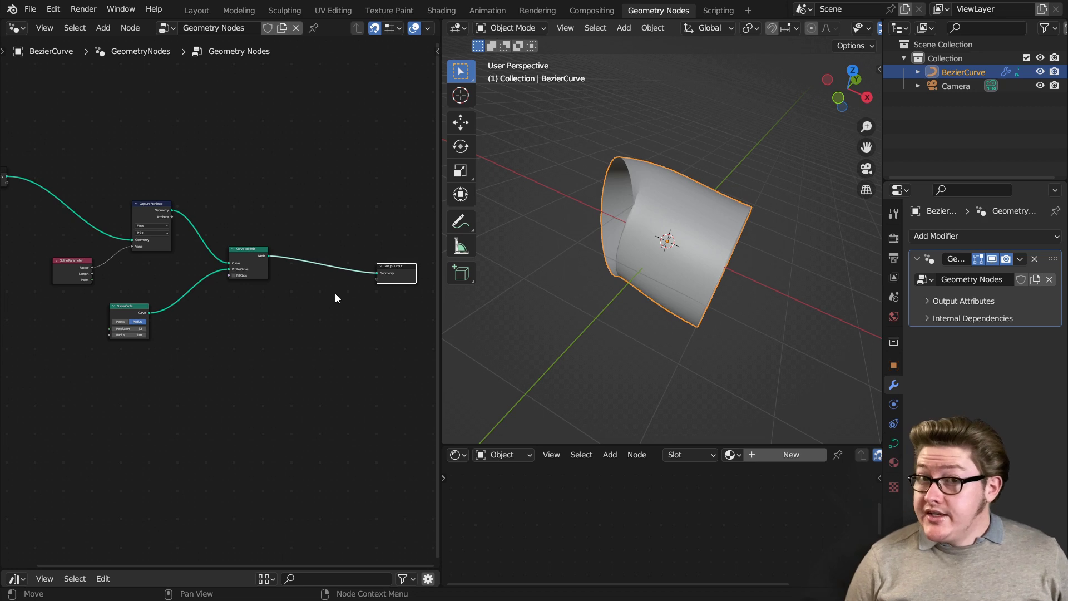
# Add a Store Named Attribute node on the link between Curve to Mesh and Group Output.
pyautogui.hotkey('shift', 'a')
pyautogui.write('s')
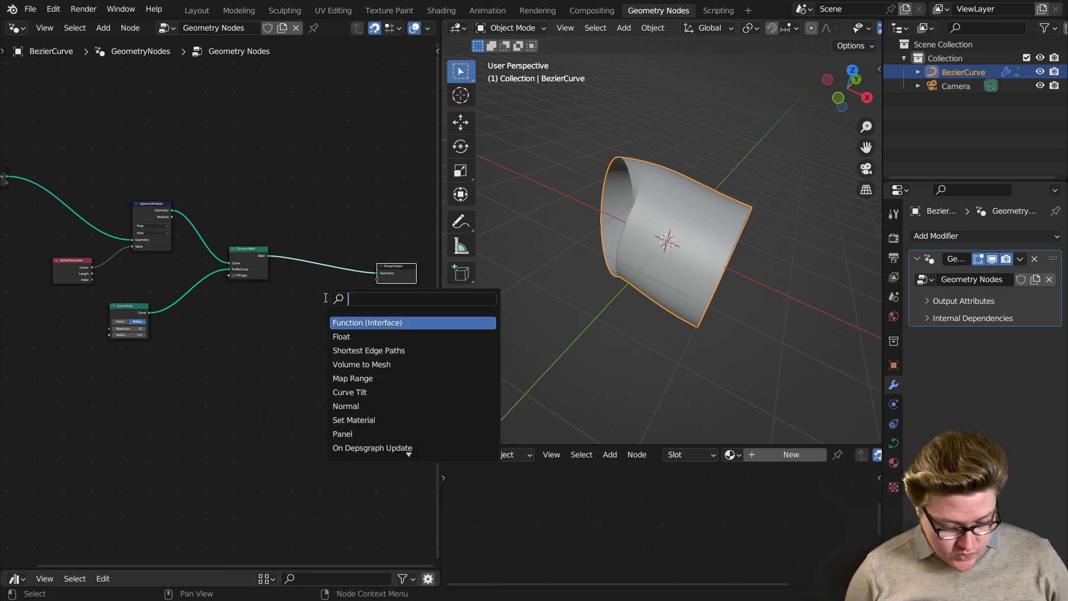
pyautogui.write('store')
pyautogui.press('Return')
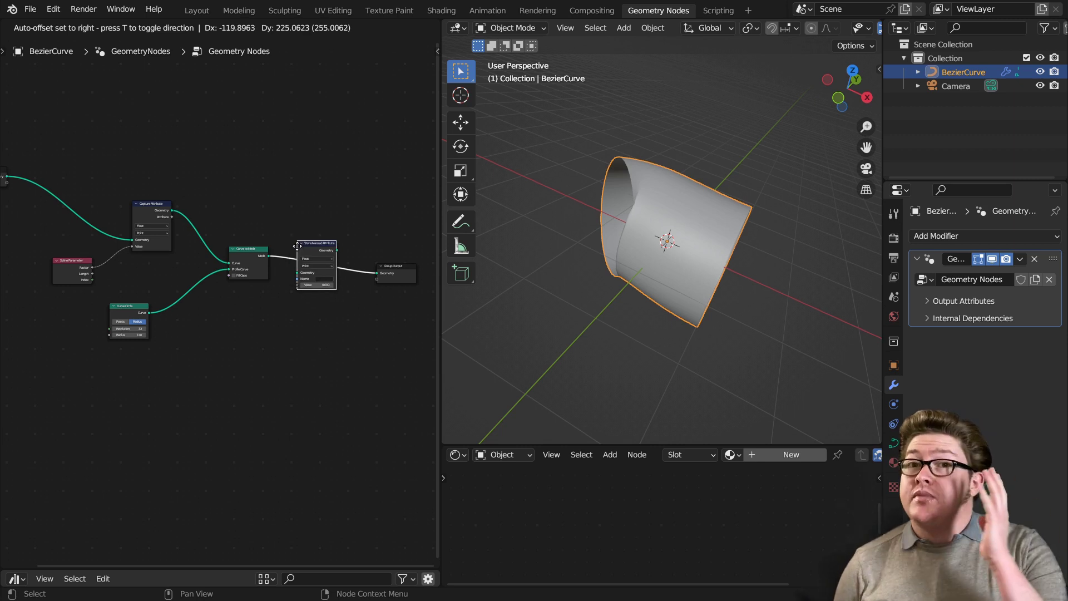
pyautogui.click(297, 246)
pyautogui.scroll(3, 156, 167)
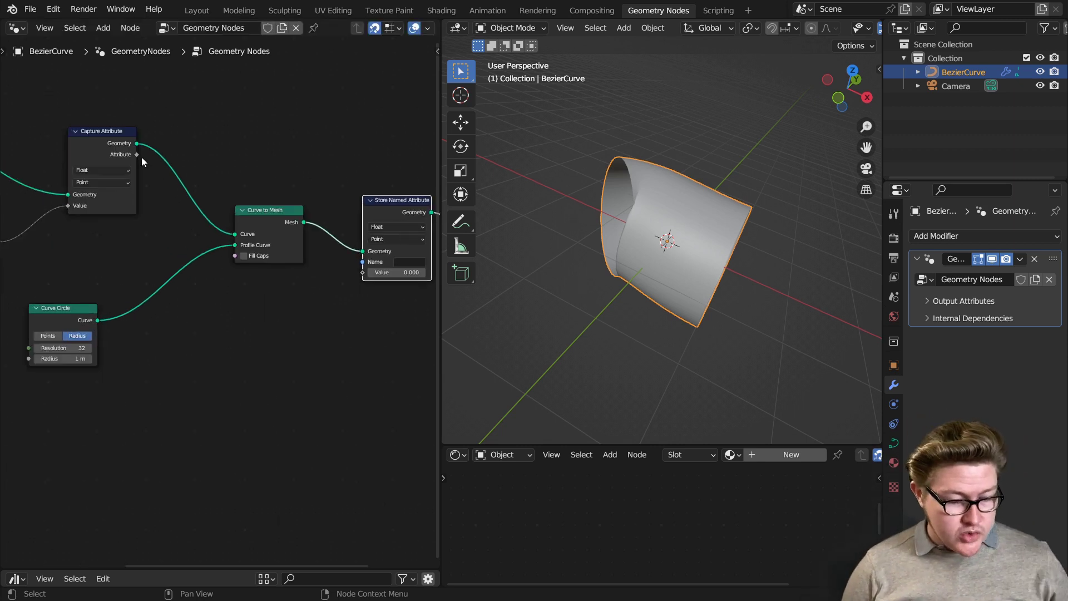
# Connect the Capture Attribute node's Attribute output to the Value input of the Store Named Attribute node.
pyautogui.moveTo(137, 155); pyautogui.dragTo(356, 272)
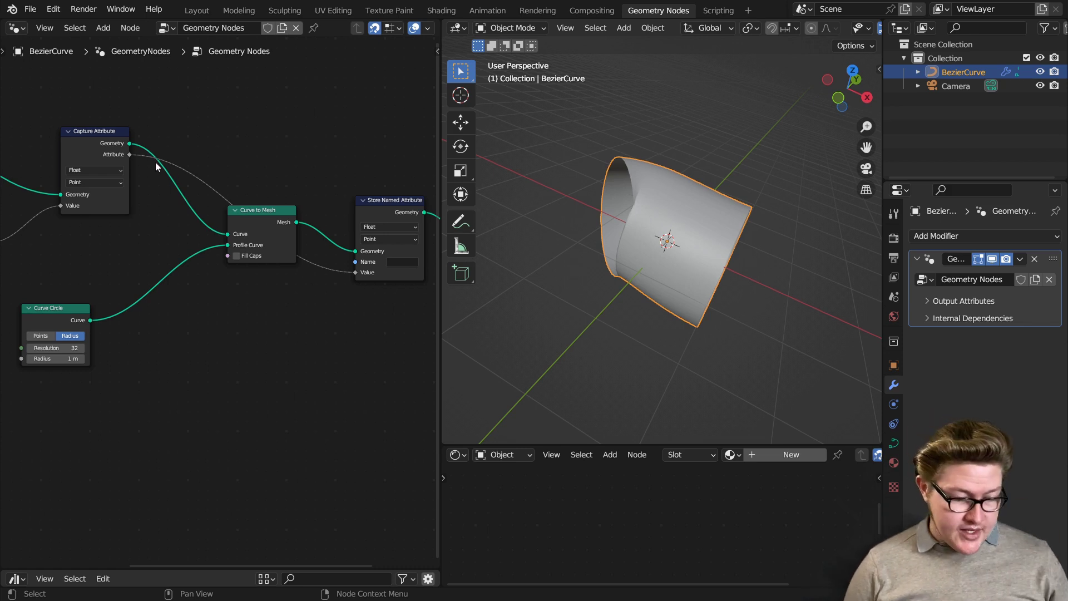
pyautogui.moveTo(130, 155); pyautogui.dragTo(277, 152)
pyautogui.moveTo(277, 152); pyautogui.dragTo(277, 152)
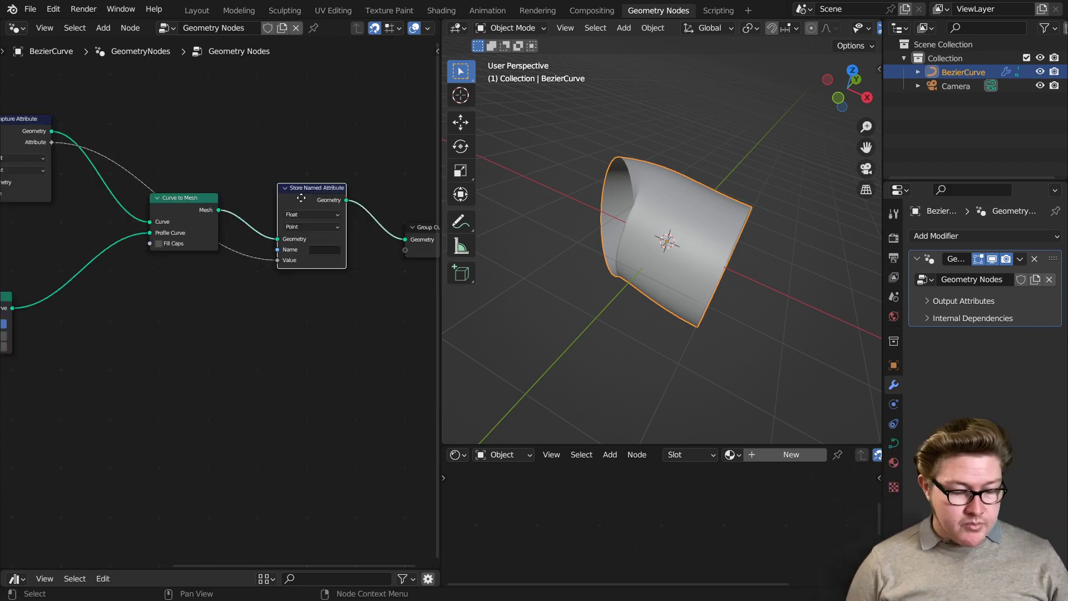
pyautogui.moveTo(305, 191); pyautogui.dragTo(316, 215)
# Name the attribute "curve vector" on the Store Named Attribute node.
pyautogui.scroll(6, 346, 308)
pyautogui.moveTo(346, 308); pyautogui.dragTo(222, 312, button='middle')
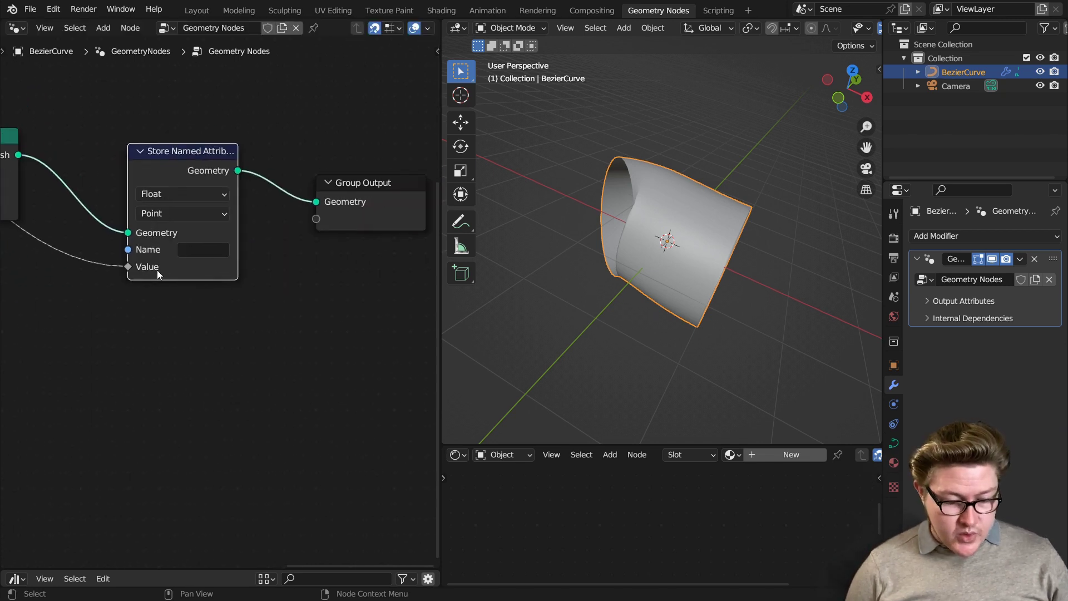
pyautogui.click(202, 248)
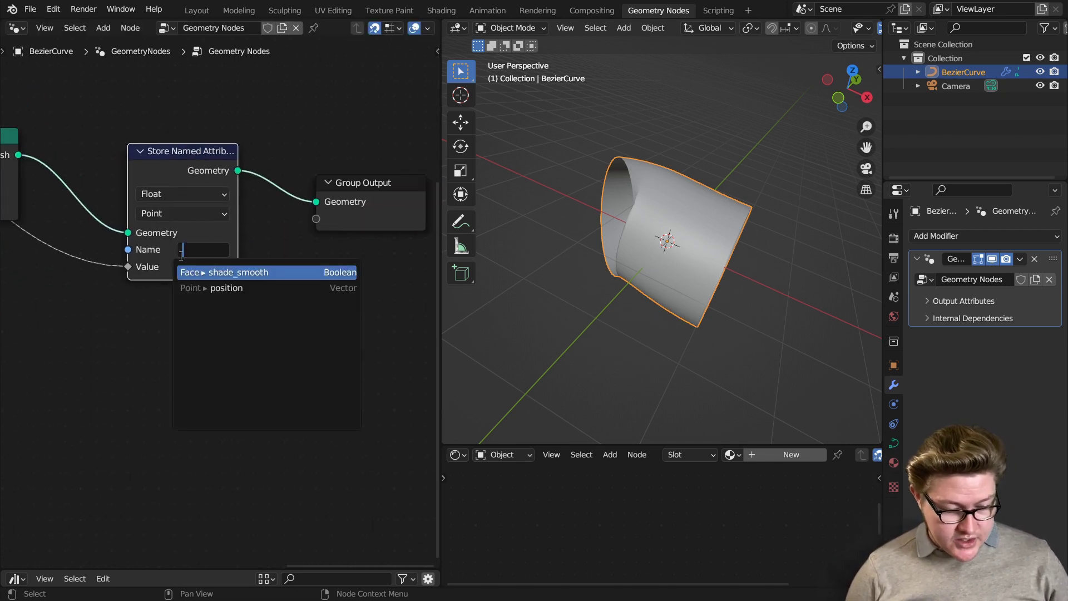
pyautogui.write('c')
pyautogui.write('utr')
pyautogui.press('BackSpace')
pyautogui.press('BackSpace')
pyautogui.write('rve vect')
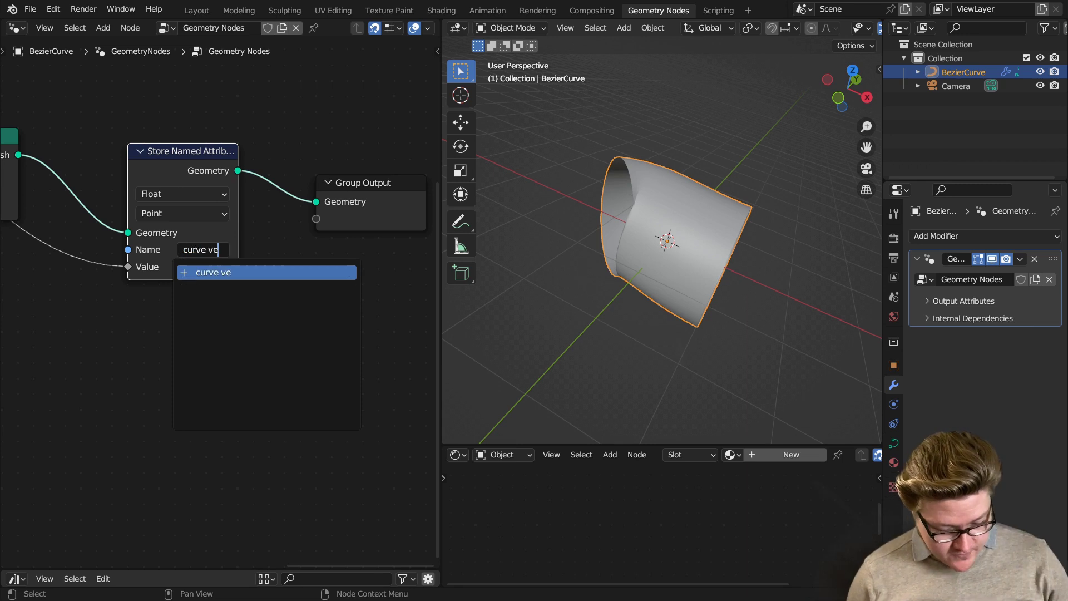
pyautogui.press('Return')
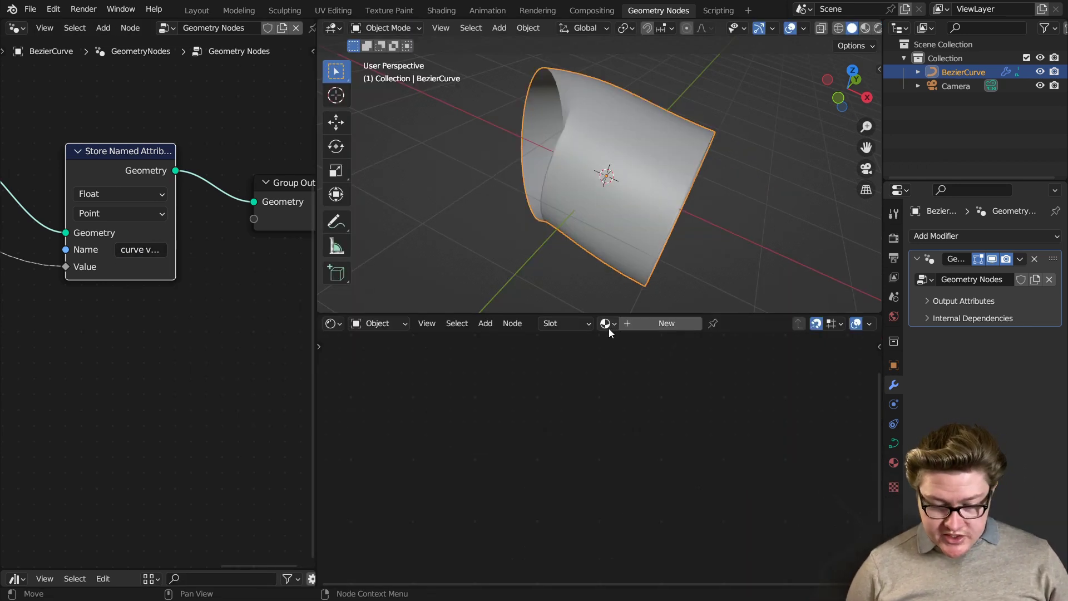
# Assign the existing Material to the Bezier curve and delete its Principled BSDF node.
pyautogui.click(608, 324)
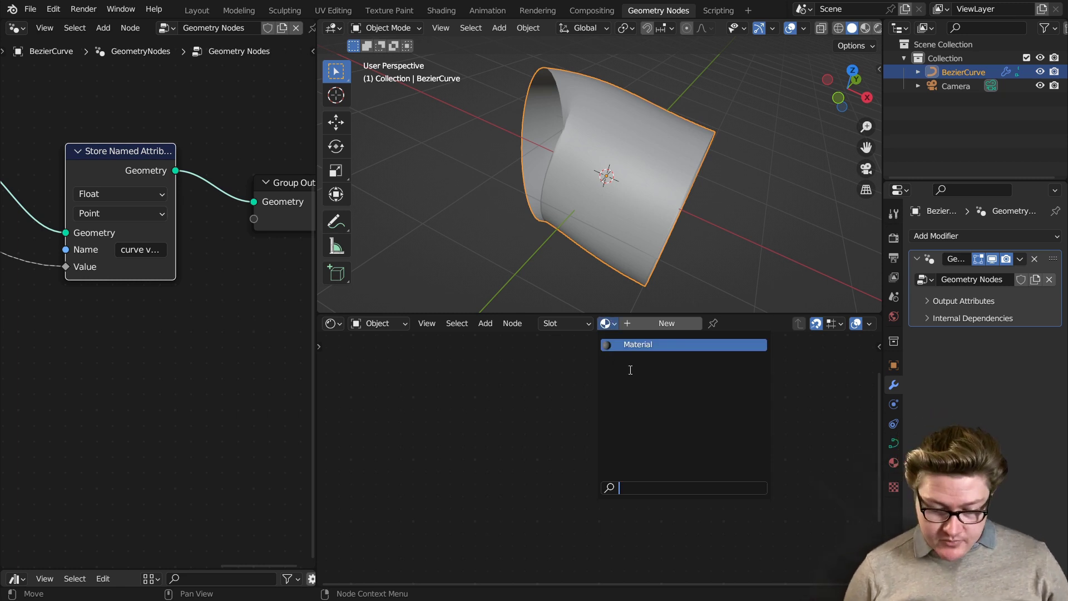
pyautogui.click(632, 344)
pyautogui.scroll(-3, 575, 416)
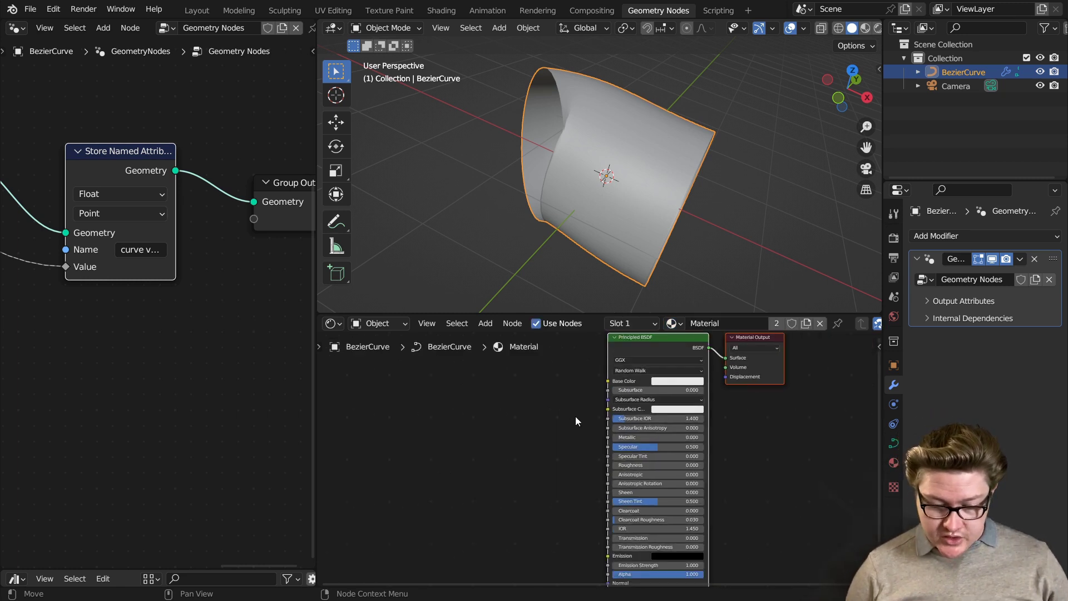
pyautogui.click(632, 381)
pyautogui.press('x')
pyautogui.scroll(1, 543, 403)
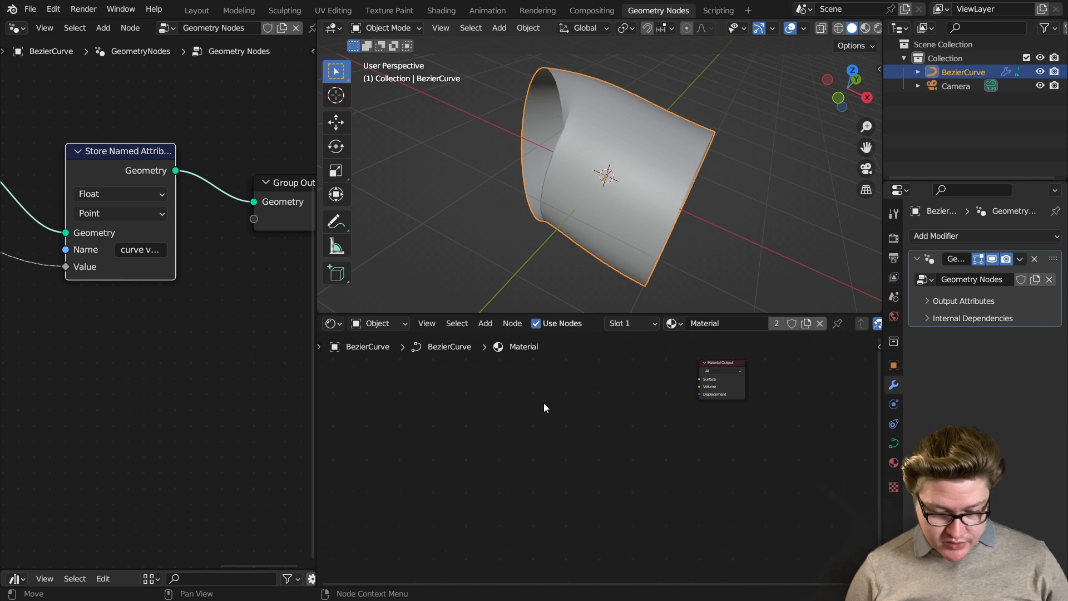
# Add an Attribute node to the material and set its name to "curve vactor".
pyautogui.moveTo(543, 403); pyautogui.dragTo(525, 465, button='middle')
pyautogui.hotkey('shift', 'a')
pyautogui.write('satt')
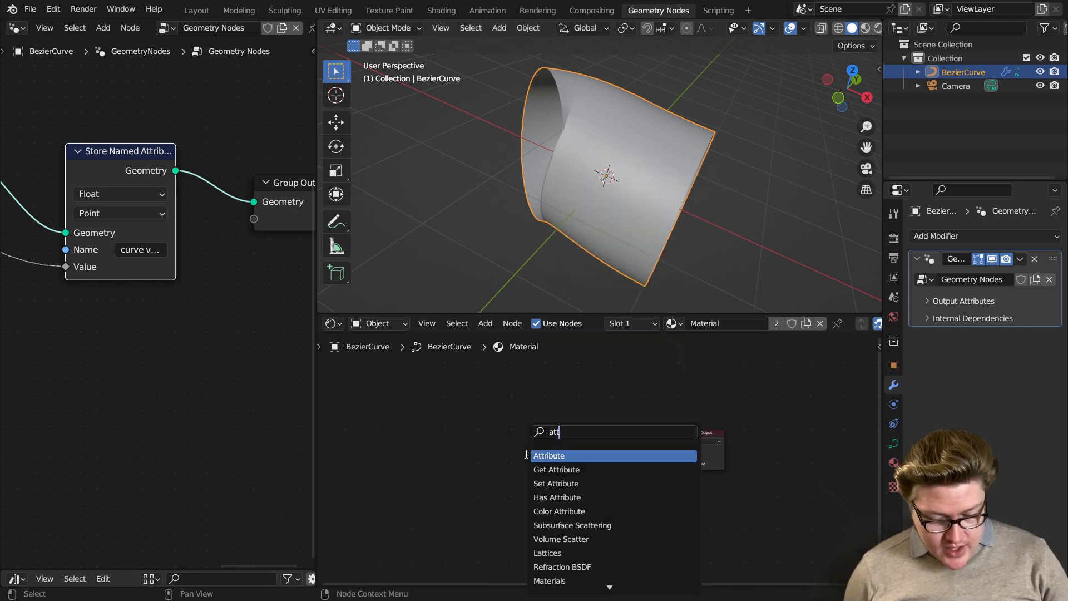
pyautogui.press('Return')
pyautogui.click(470, 344)
pyautogui.click(535, 455)
pyautogui.write('cur')
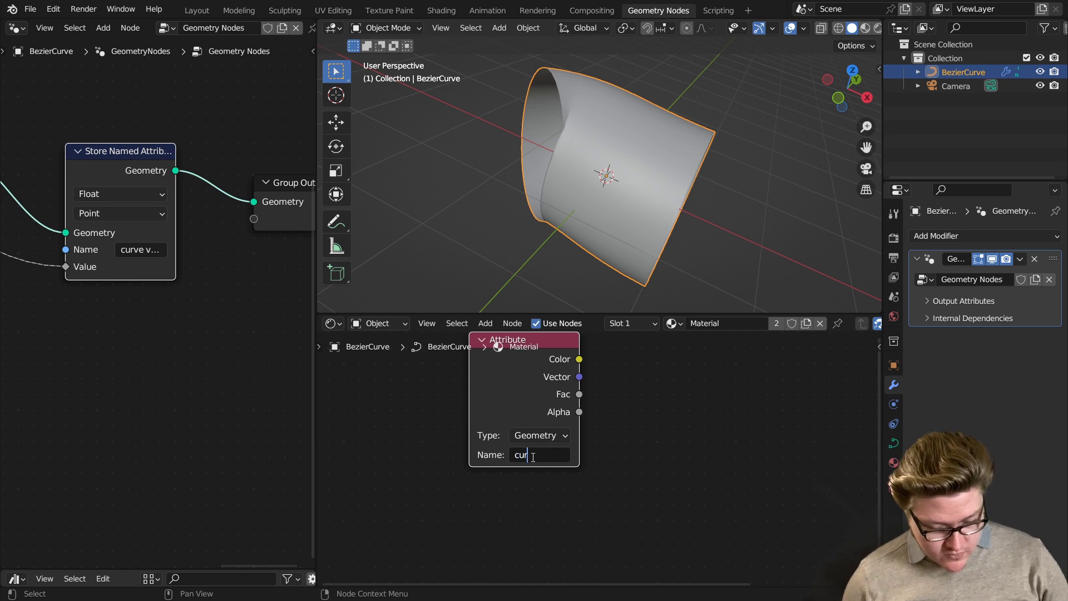
pyautogui.write('ve vactor')
pyautogui.press('Return')
pyautogui.press('Home')
# Switch the 3D viewport shading to Material Preview.
pyautogui.press('z')
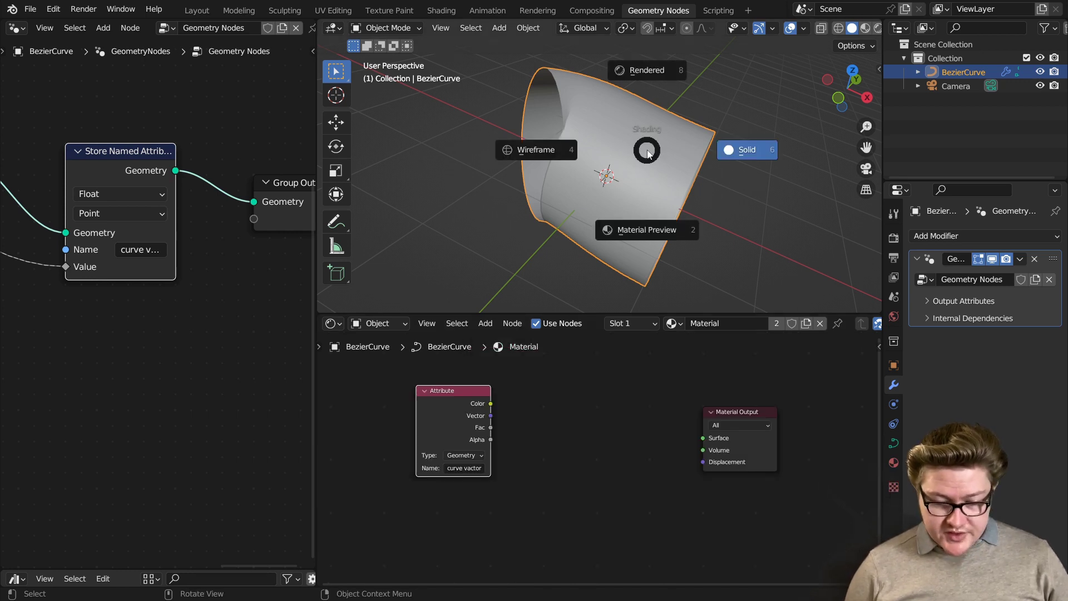
pyautogui.click(646, 235)
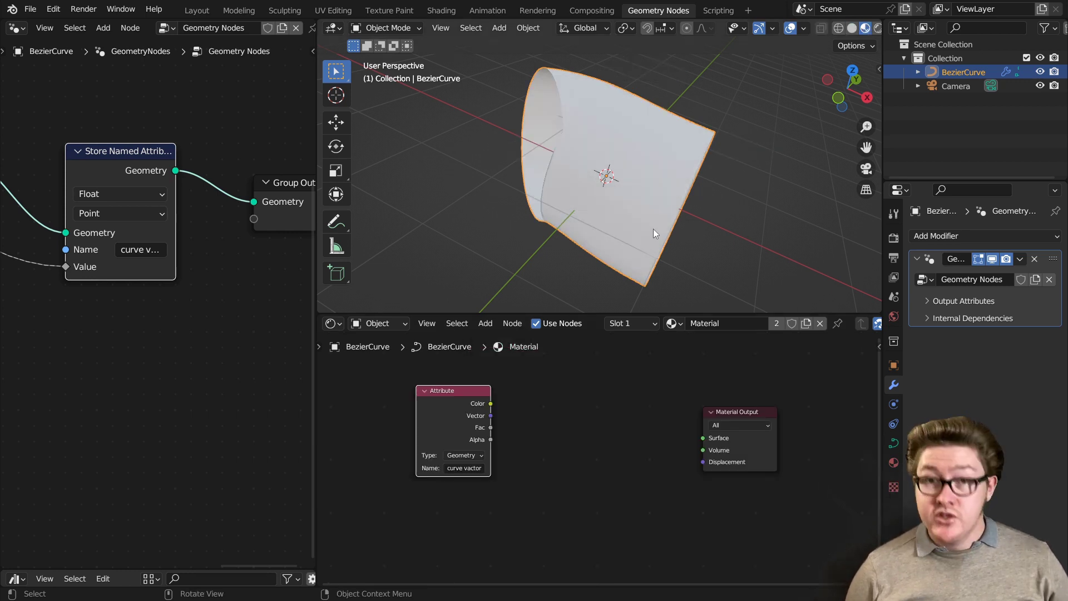
pyautogui.moveTo(590, 400); pyautogui.dragTo(609, 395, button='middle')
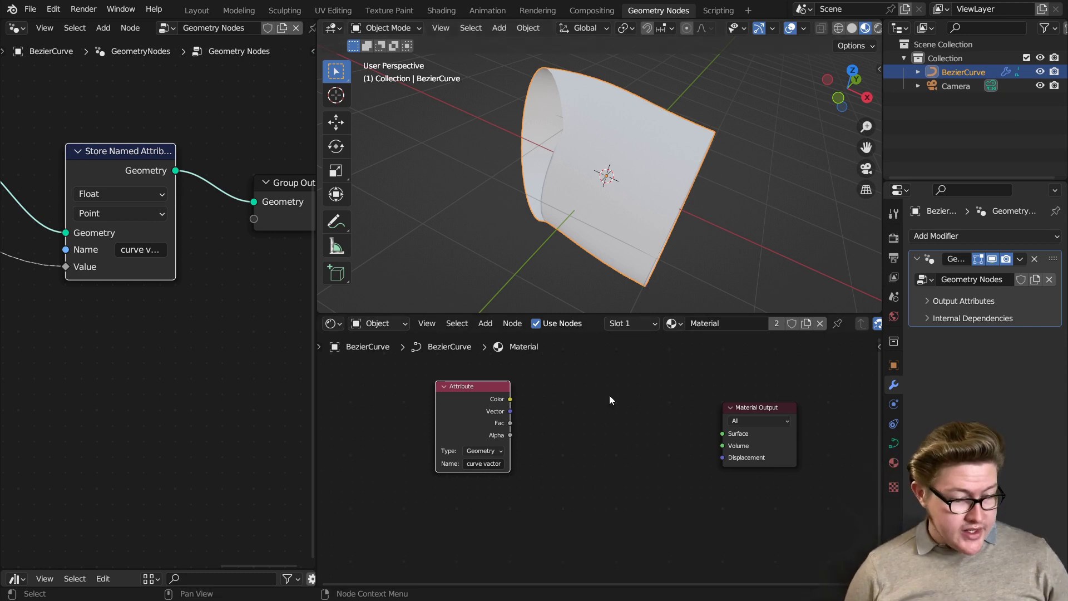
# Open the add-ons preferences and search for "node".
pyautogui.click(53, 9)
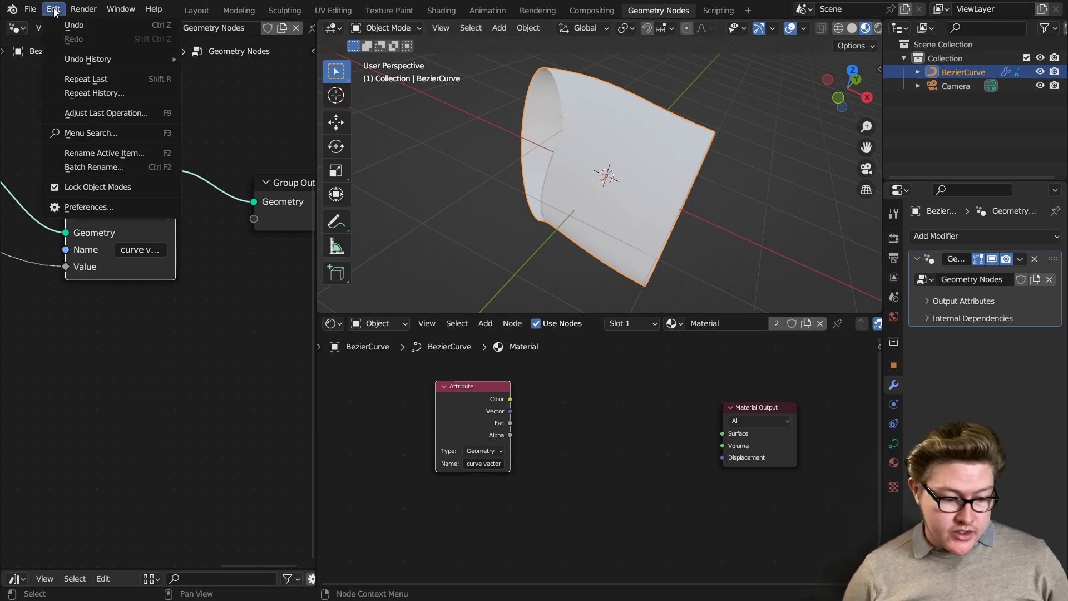
pyautogui.click(99, 207)
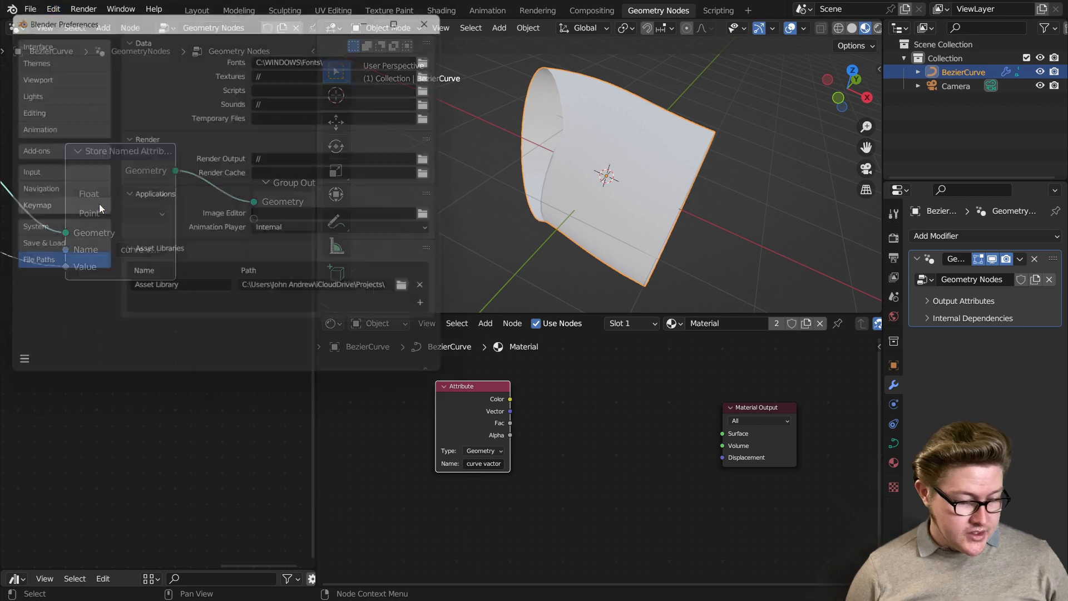
pyautogui.click(46, 149)
pyautogui.write('node')
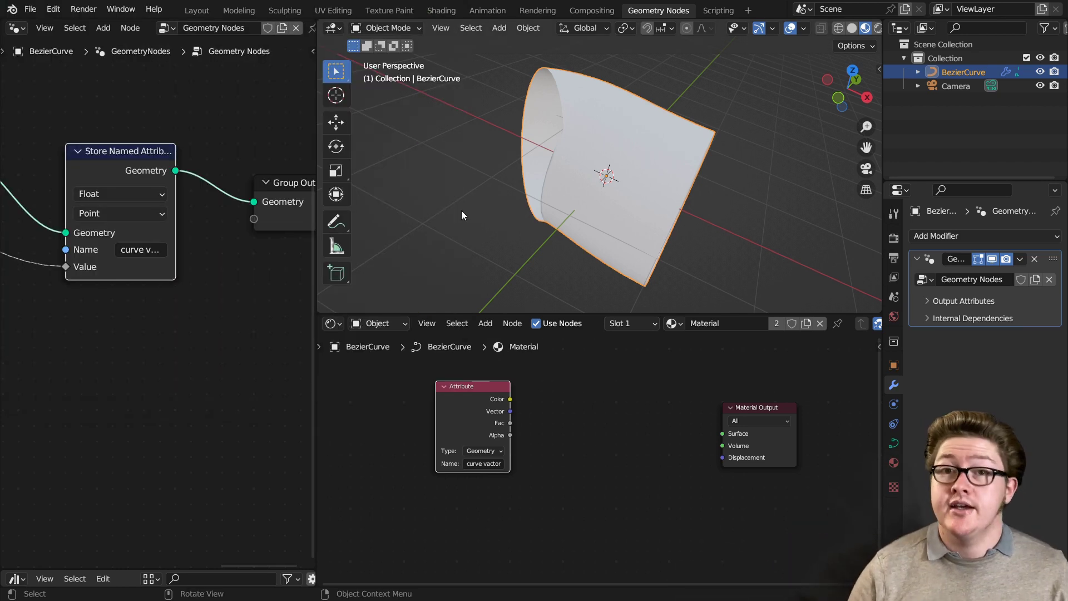
# Connect the Attribute node's Vector output to the Material Output surface and move the node closer to it.
pyautogui.scroll(2, 518, 488)
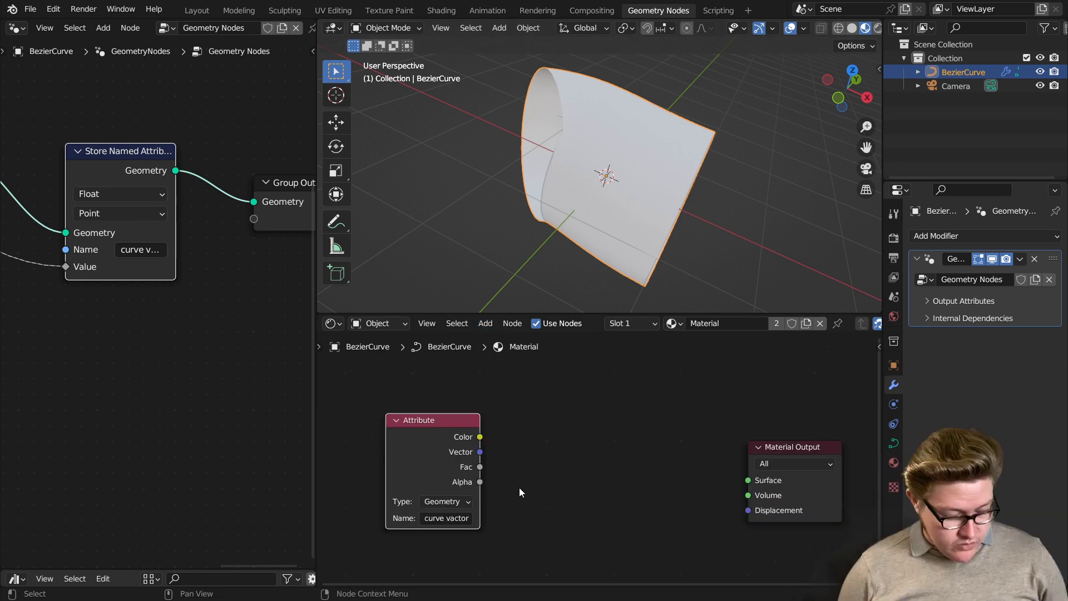
pyautogui.keyDown('ctrl'); pyautogui.keyDown('shift'); pyautogui.click(433, 436); pyautogui.keyUp('shift'); pyautogui.keyUp('ctrl')
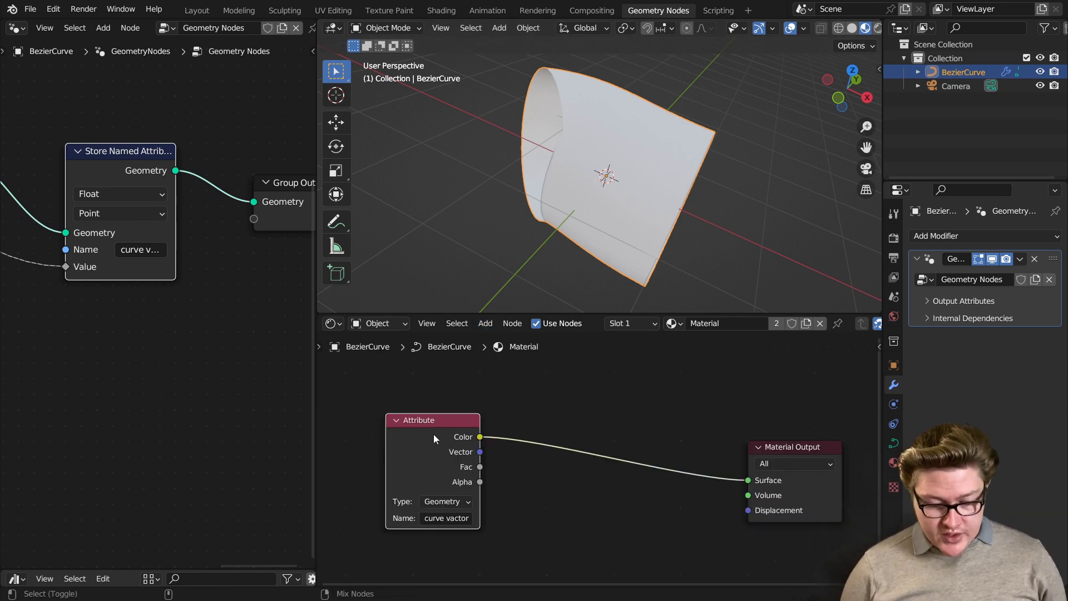
pyautogui.keyDown('ctrl'); pyautogui.keyDown('shift'); pyautogui.click(433, 436); pyautogui.keyUp('shift'); pyautogui.keyUp('ctrl')
pyautogui.moveTo(437, 443); pyautogui.dragTo(527, 435)
# Add a Set Material node between Store Named Attribute and Group Output and assign Material to it.
pyautogui.scroll(-4, 186, 314)
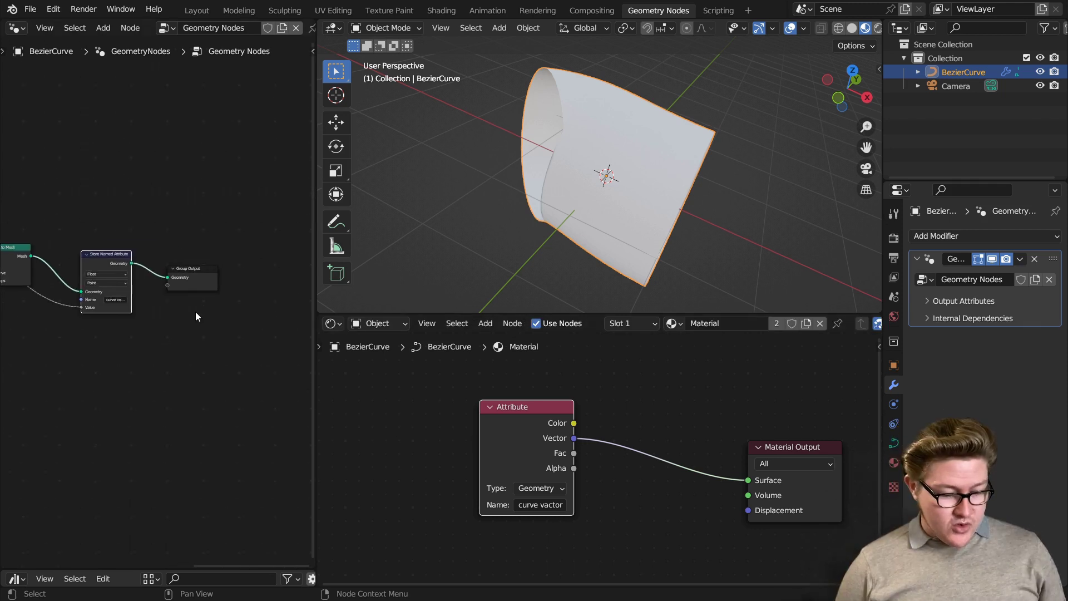
pyautogui.moveTo(197, 287); pyautogui.dragTo(275, 272)
pyautogui.scroll(3, 193, 300)
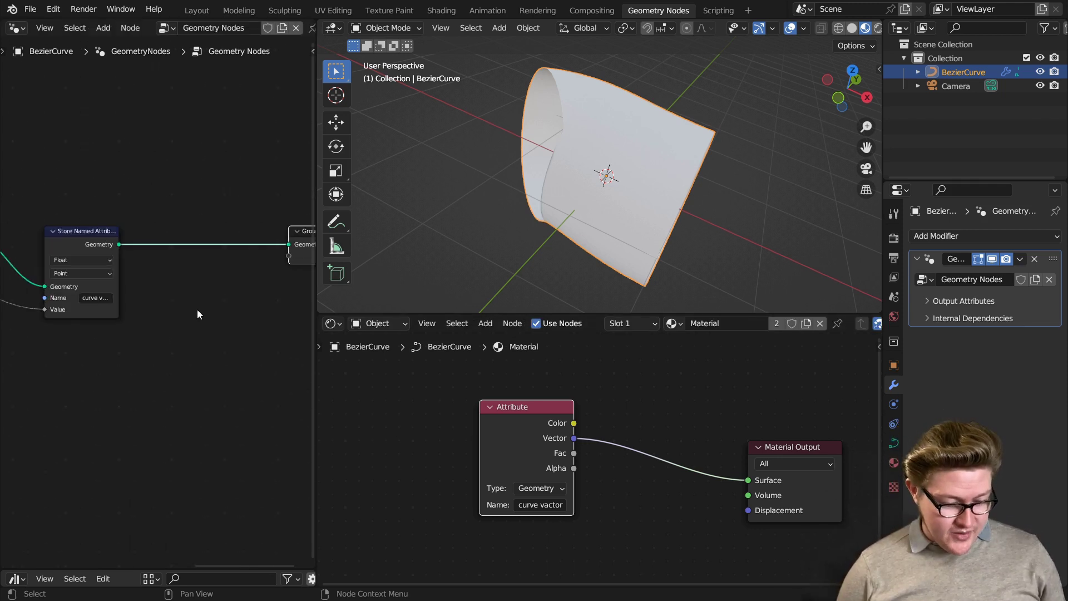
pyautogui.hotkey('shift', 'a')
pyautogui.write('set m')
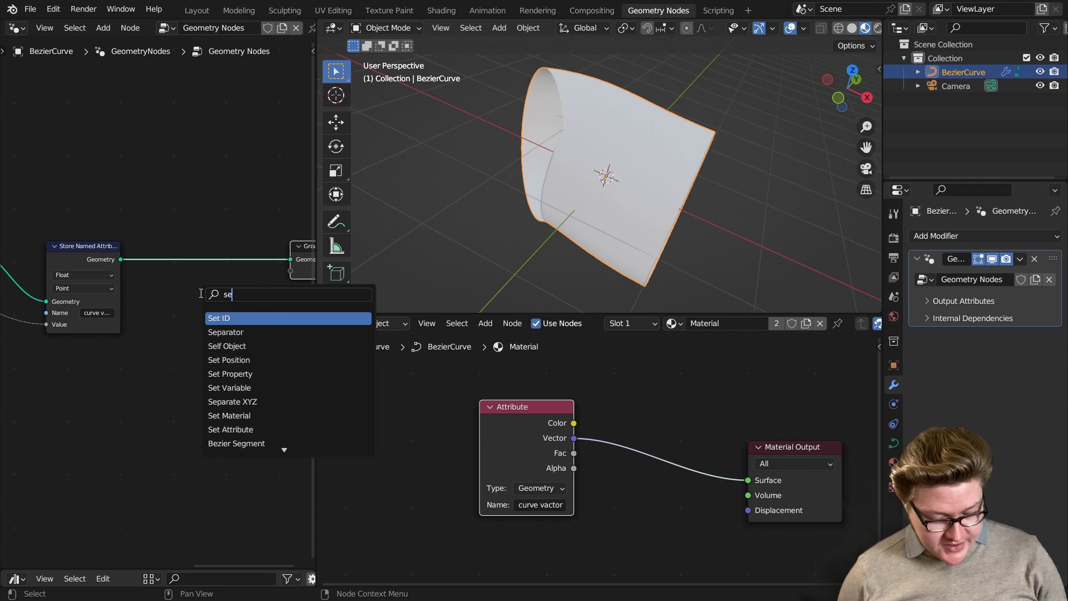
pyautogui.write('at')
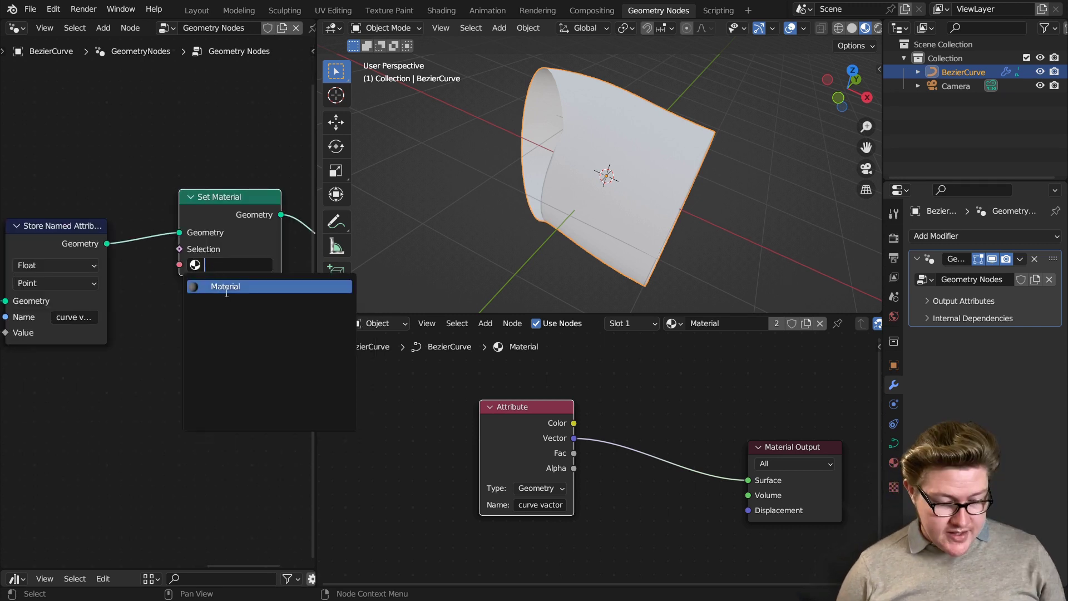
pyautogui.click(225, 290)
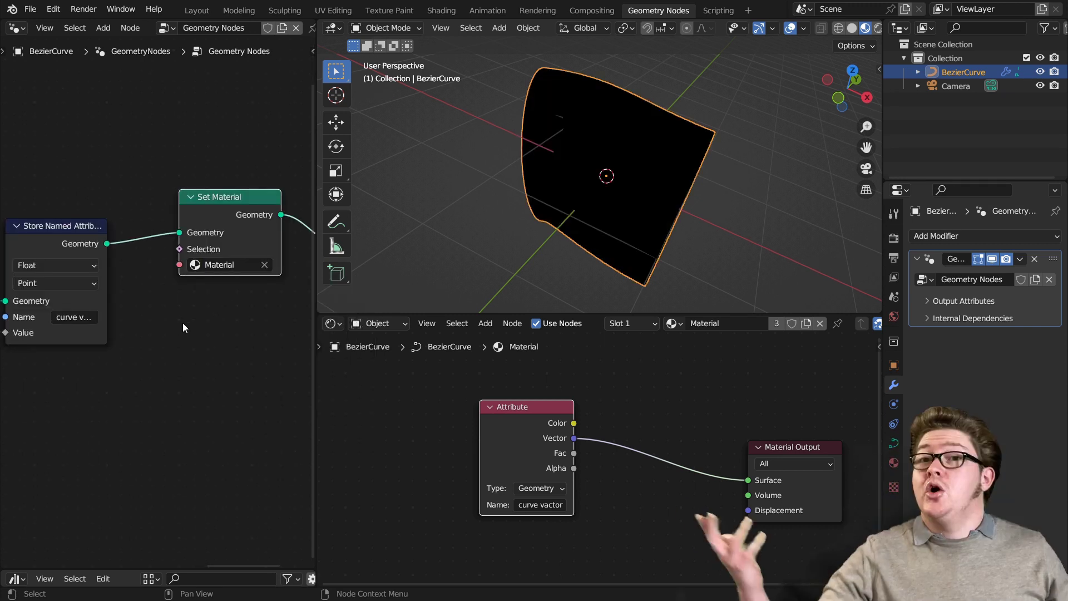
# Correct the shader Attribute node's name to "curve vector" so it matches the stored named attribute.
pyautogui.scroll(-8, 468, 435)
pyautogui.scroll(-8, 75, 326)
pyautogui.moveTo(75, 326); pyautogui.dragTo(246, 358, button='middle')
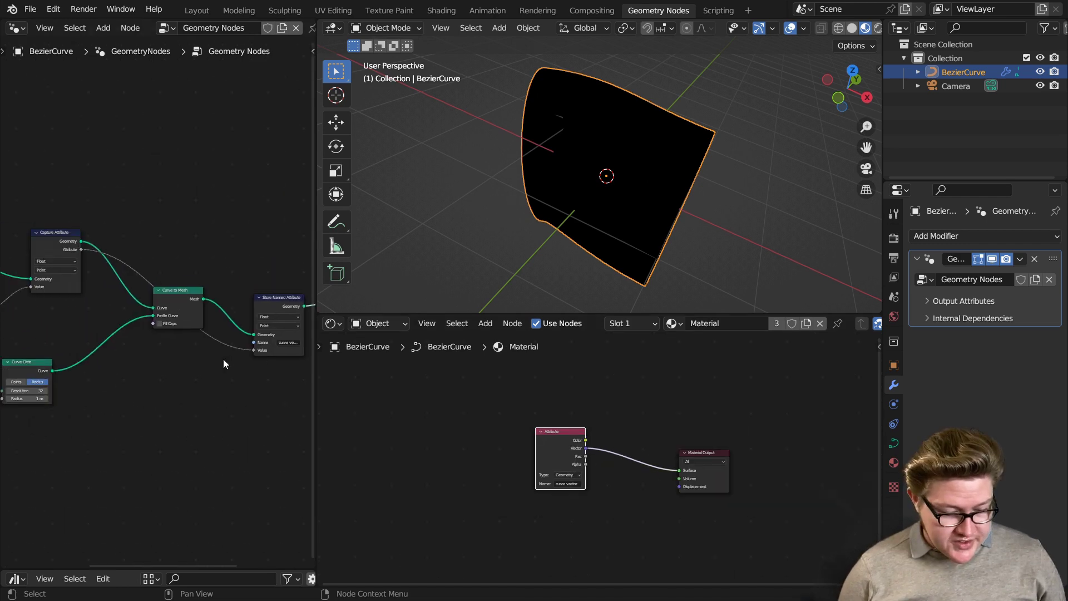
pyautogui.scroll(2, 225, 364)
pyautogui.click(171, 278)
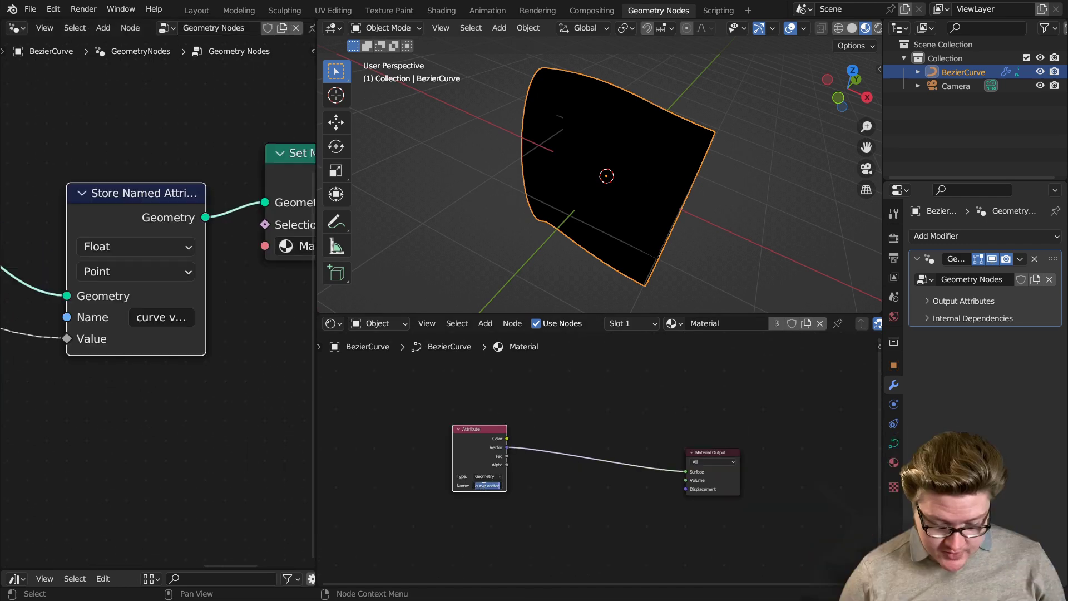
pyautogui.press('Return')
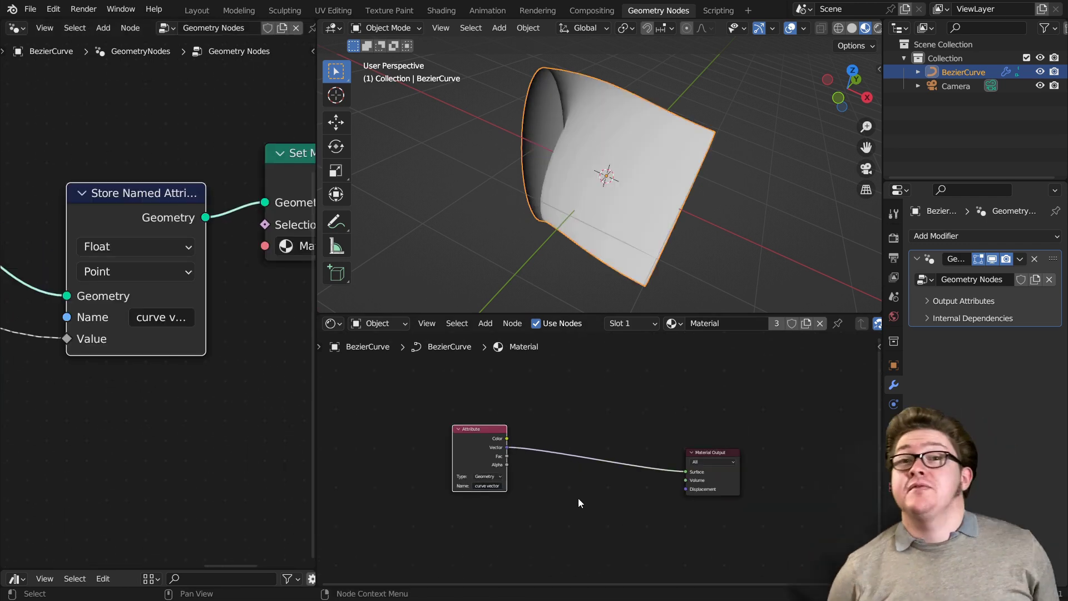
# Add a mesh cylinder for comparison and move it -1 m along the Z axis.
pyautogui.scroll(6, 572, 504)
pyautogui.moveTo(542, 179); pyautogui.dragTo(657, 152, button='middle')
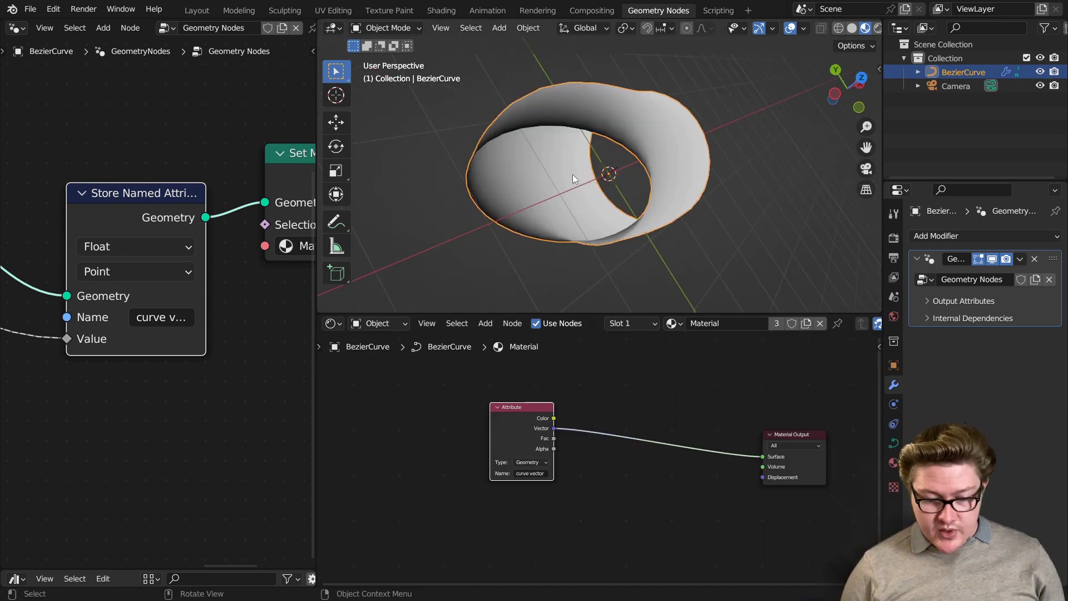
pyautogui.moveTo(615, 201); pyautogui.dragTo(529, 156, button='middle')
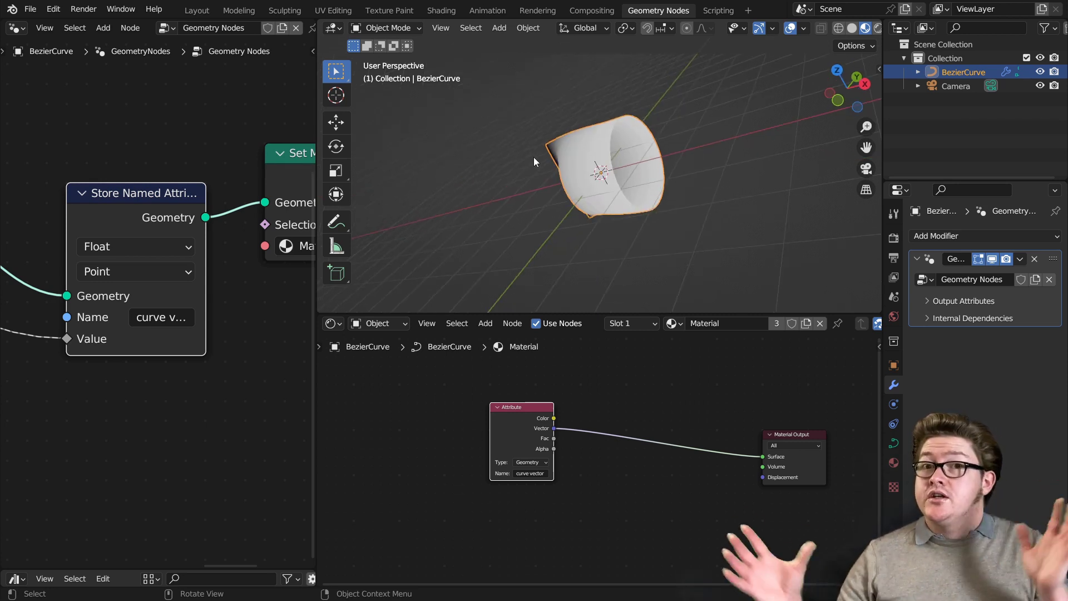
pyautogui.moveTo(533, 156); pyautogui.dragTo(615, 141, button='middle')
pyautogui.hotkey('shift', 'a')
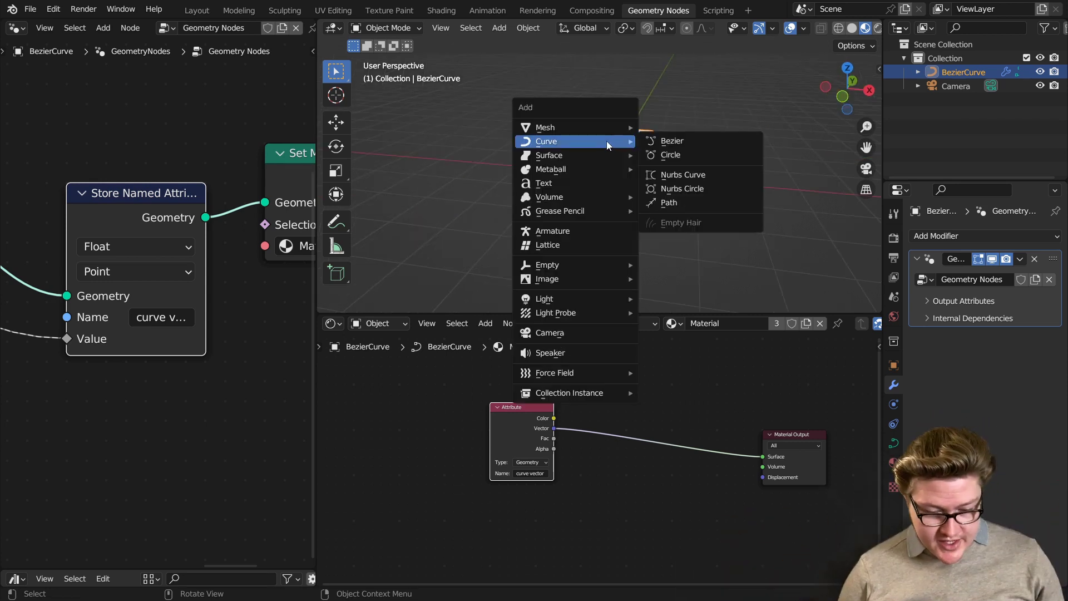
pyautogui.moveTo(596, 127)
pyautogui.click(682, 198)
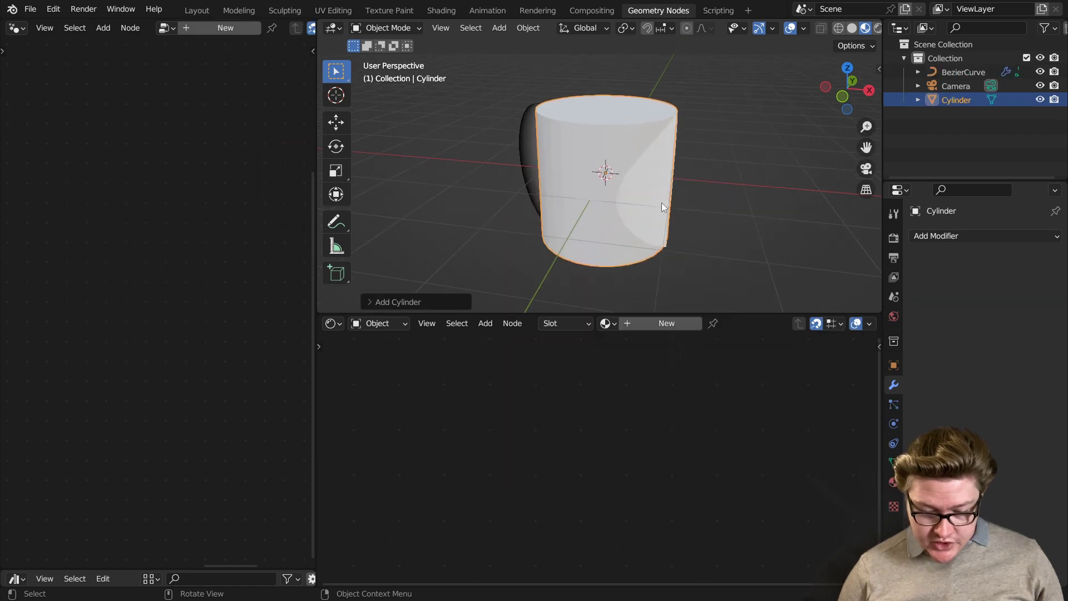
pyautogui.press('g')
pyautogui.press('z')
pyautogui.press('-')
pyautogui.press('1')
pyautogui.press('Return')
pyautogui.scroll(-3, 659, 224)
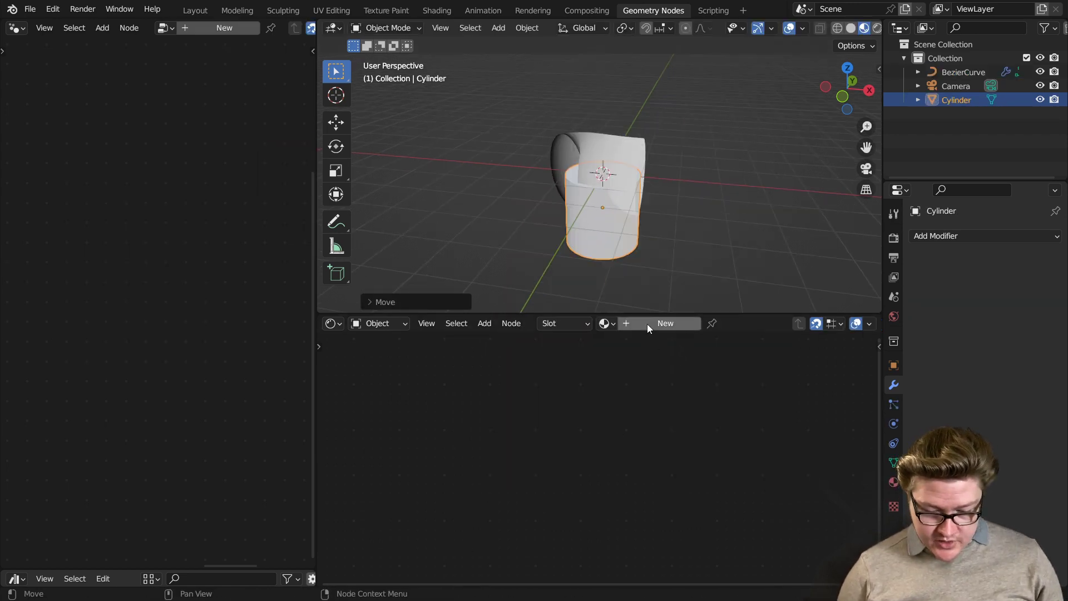
# Create a new material for the cylinder and delete its default shader node, keeping only Material Output.
pyautogui.click(648, 325)
pyautogui.click(669, 439)
pyautogui.press('x')
pyautogui.moveTo(543, 453); pyautogui.dragTo(589, 416, button='middle')
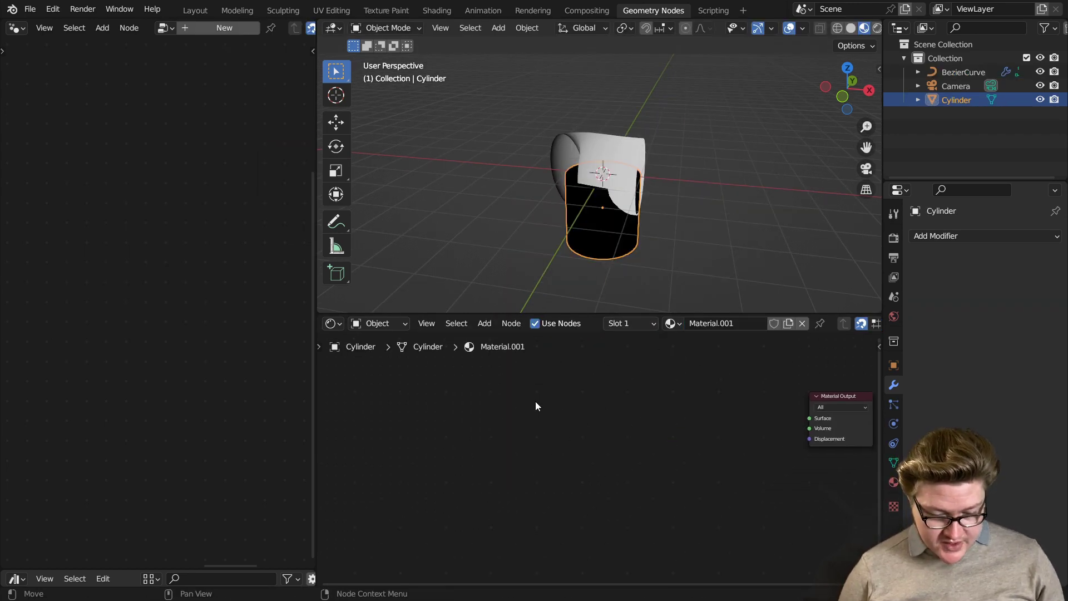
# Add a Texture Coordinate node to the cylinder's material, connect its Object output to the Surface input, and place it away from Material Output.
pyautogui.hotkey('shift', 'a')
pyautogui.click(535, 402)
pyautogui.write('coor')
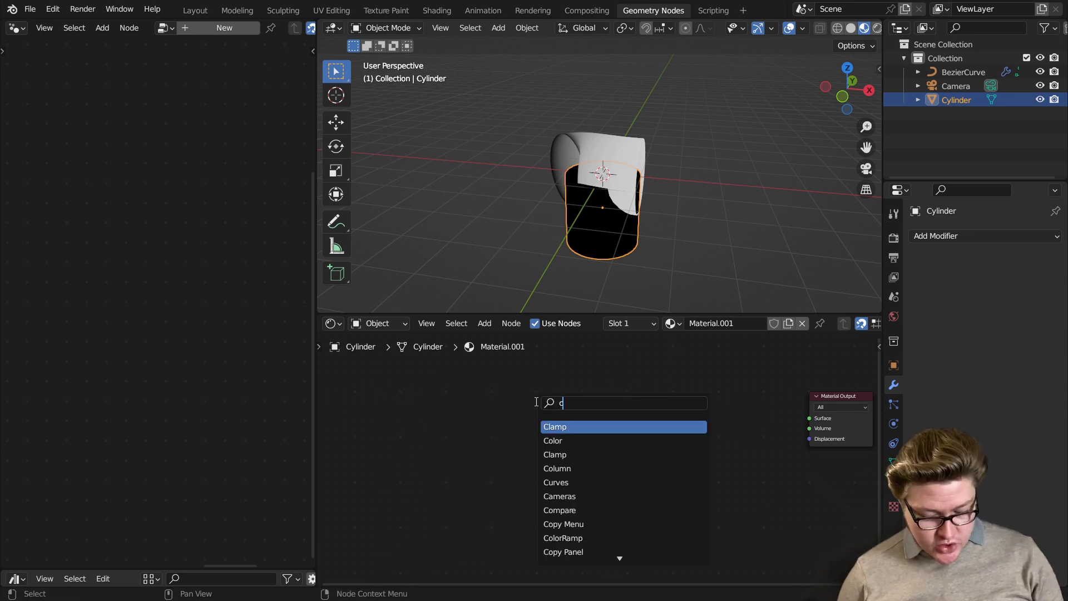
pyautogui.press('Return')
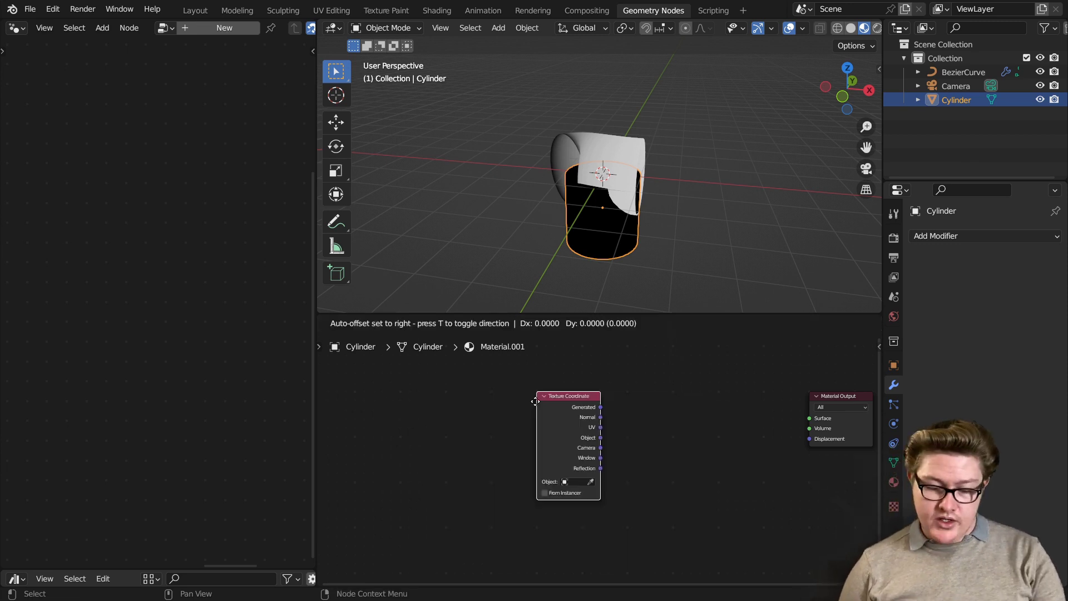
pyautogui.click(544, 400)
pyautogui.moveTo(650, 460); pyautogui.dragTo(596, 463, button='middle')
pyautogui.scroll(1, 597, 463)
pyautogui.keyDown('ctrl'); pyautogui.keyDown('shift'); pyautogui.click(525, 400); pyautogui.keyUp('shift'); pyautogui.keyUp('ctrl')
pyautogui.keyDown('ctrl'); pyautogui.keyDown('shift'); pyautogui.click(525, 401); pyautogui.keyUp('shift'); pyautogui.keyUp('ctrl')
pyautogui.keyDown('ctrl'); pyautogui.keyDown('shift'); pyautogui.click(526, 401); pyautogui.keyUp('shift'); pyautogui.keyUp('ctrl')
pyautogui.keyDown('ctrl'); pyautogui.keyDown('shift'); pyautogui.click(526, 401); pyautogui.keyUp('shift'); pyautogui.keyUp('ctrl')
pyautogui.moveTo(526, 400); pyautogui.dragTo(434, 434)
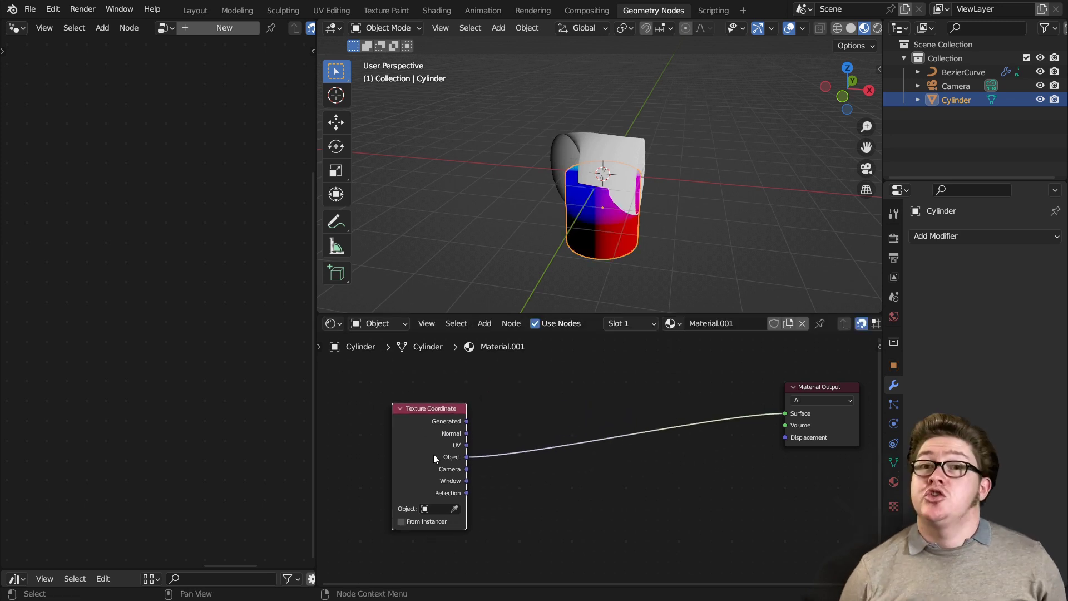
# Rotate the Bezier curve's points about global Y in Edit Mode so the tube stands upright, and shift them along Z.
pyautogui.scroll(4, 579, 214)
pyautogui.moveTo(578, 214); pyautogui.dragTo(556, 181, button='middle')
pyautogui.scroll(-5, 580, 171)
pyautogui.scroll(2, 562, 178)
pyautogui.click(613, 150)
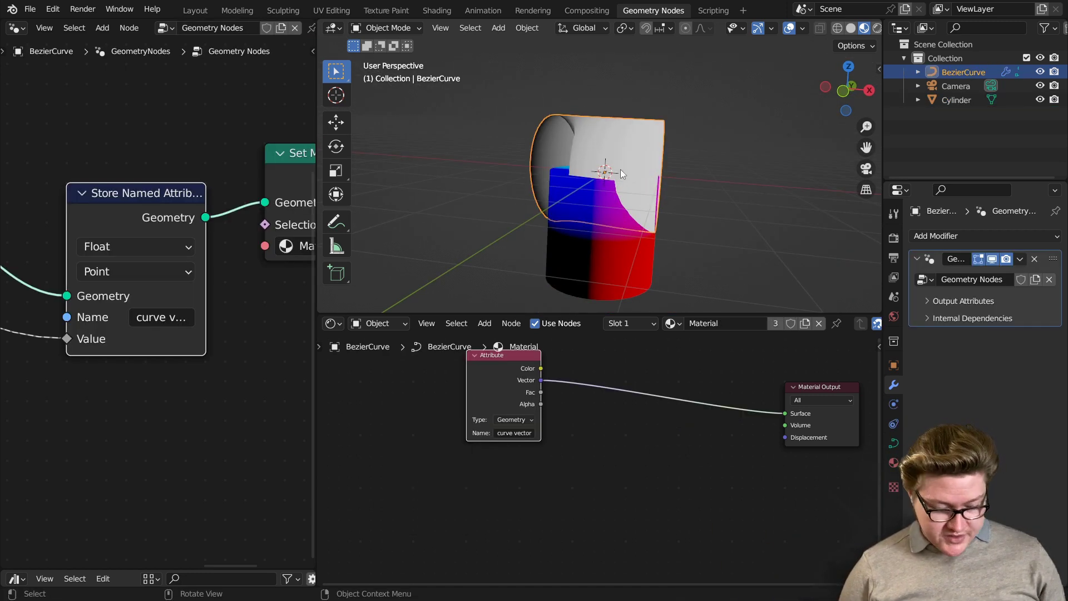
pyautogui.press('Tab')
pyautogui.press('r')
pyautogui.press('y')
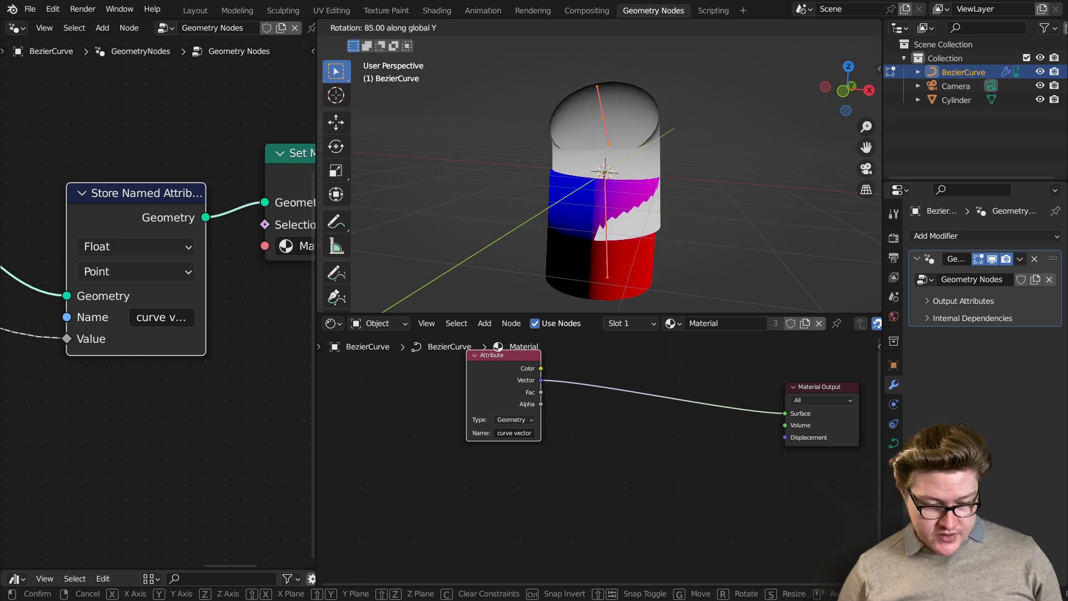
pyautogui.keyDown('ctrl'); pyautogui.click(634, 236); pyautogui.keyUp('ctrl')
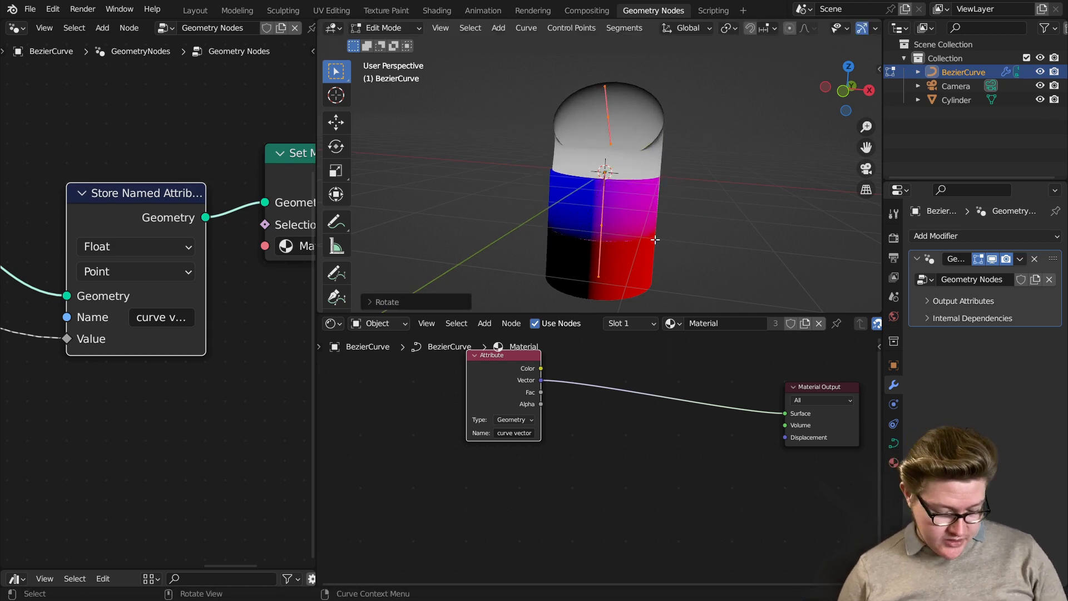
pyautogui.press('g')
pyautogui.press('z')
pyautogui.click(640, 214)
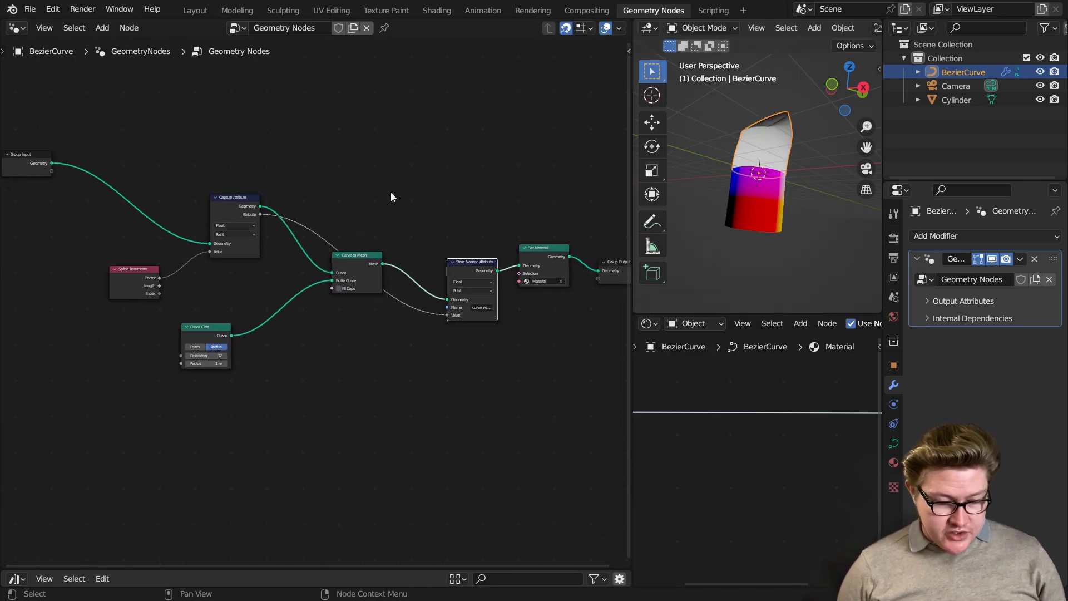
# Group the Spline Parameter, Capture Attribute, Curve Circle and Curve to Mesh nodes into one node group.
pyautogui.moveTo(391, 194); pyautogui.dragTo(131, 392)
pyautogui.hotkey('ctrl', 'g')
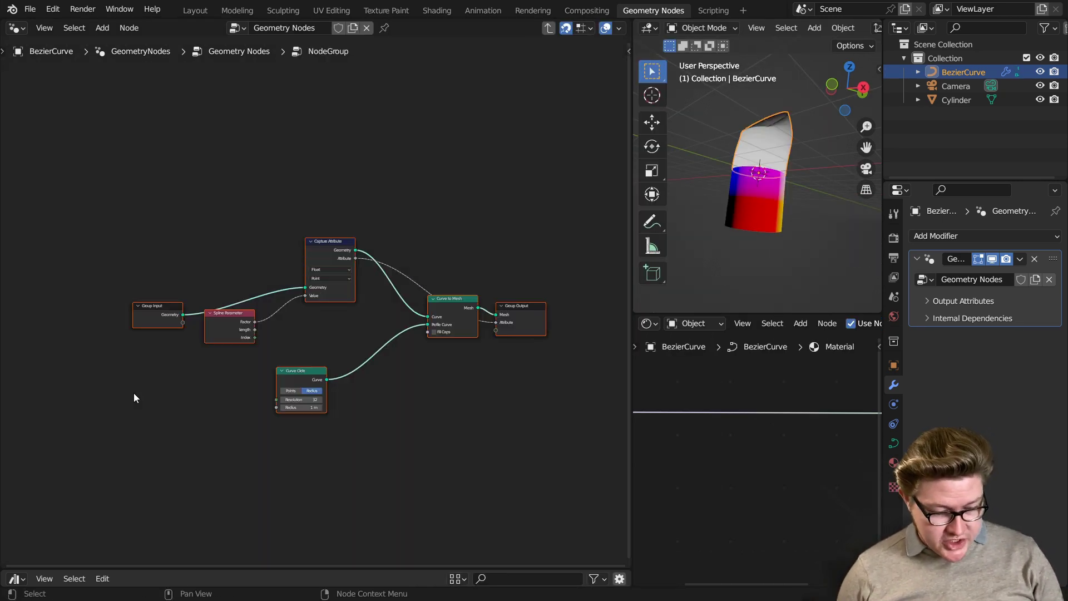
pyautogui.scroll(3, 134, 393)
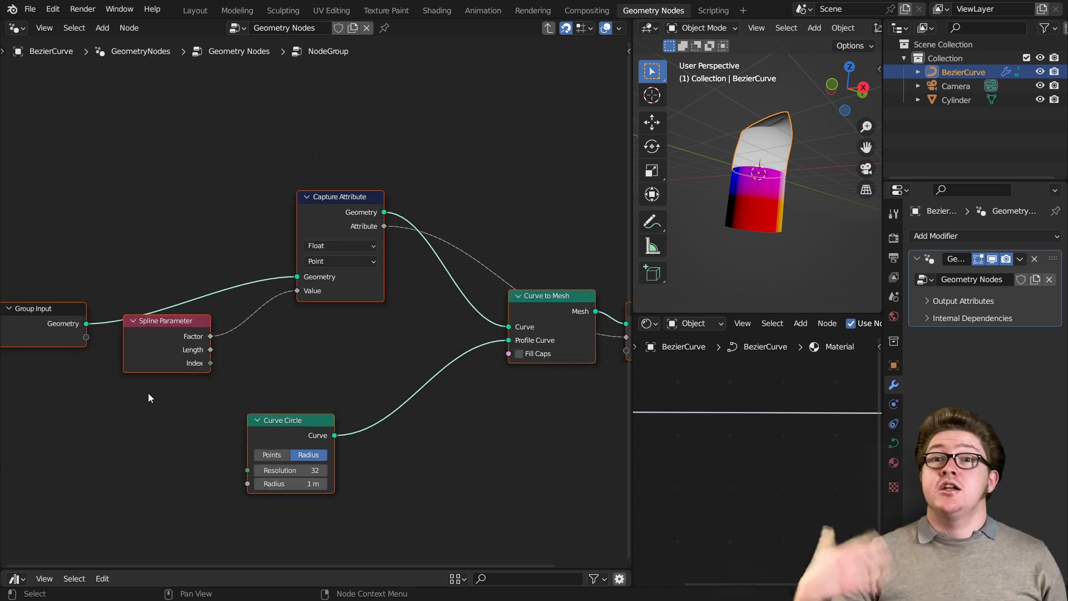
pyautogui.scroll(-1, 146, 396)
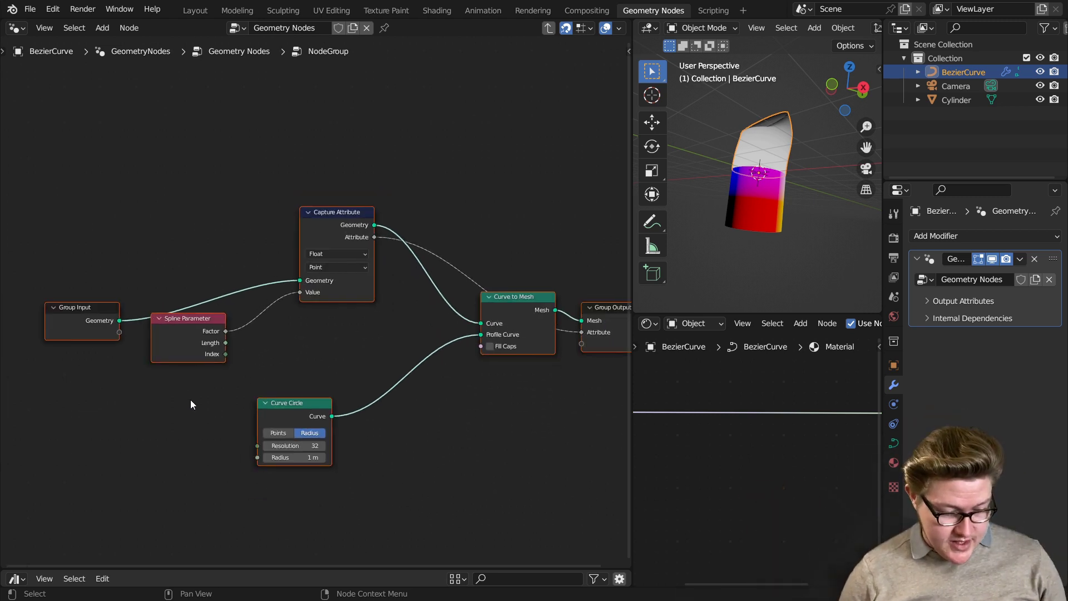
# Spread out the nodes inside the group, placing Curve Circle below Spline Parameter with free space before Curve to Mesh.
pyautogui.moveTo(190, 400); pyautogui.dragTo(229, 382, button='middle')
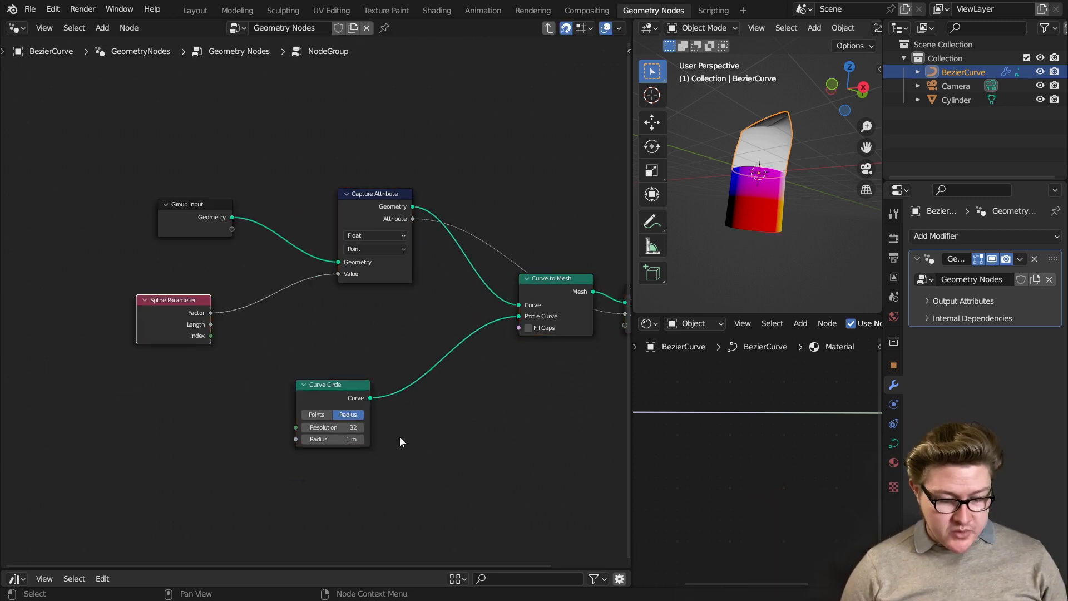
pyautogui.moveTo(324, 387); pyautogui.dragTo(164, 407)
pyautogui.moveTo(383, 426); pyautogui.dragTo(250, 432, button='middle')
pyautogui.moveTo(251, 288); pyautogui.dragTo(285, 227, button='middle')
pyautogui.moveTo(77, 360); pyautogui.dragTo(108, 367)
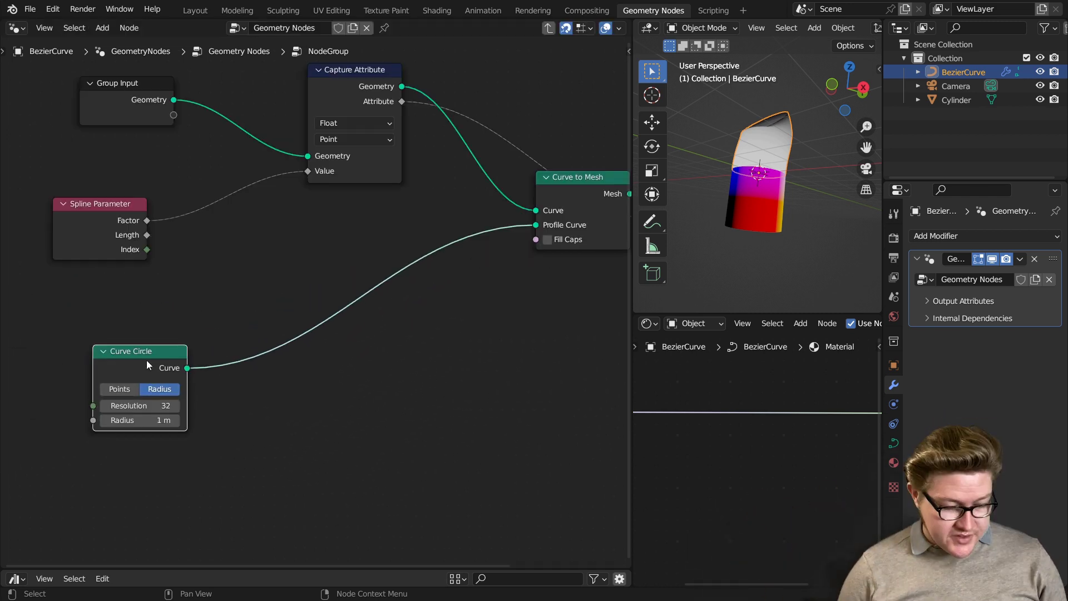
pyautogui.moveTo(146, 359); pyautogui.dragTo(186, 333)
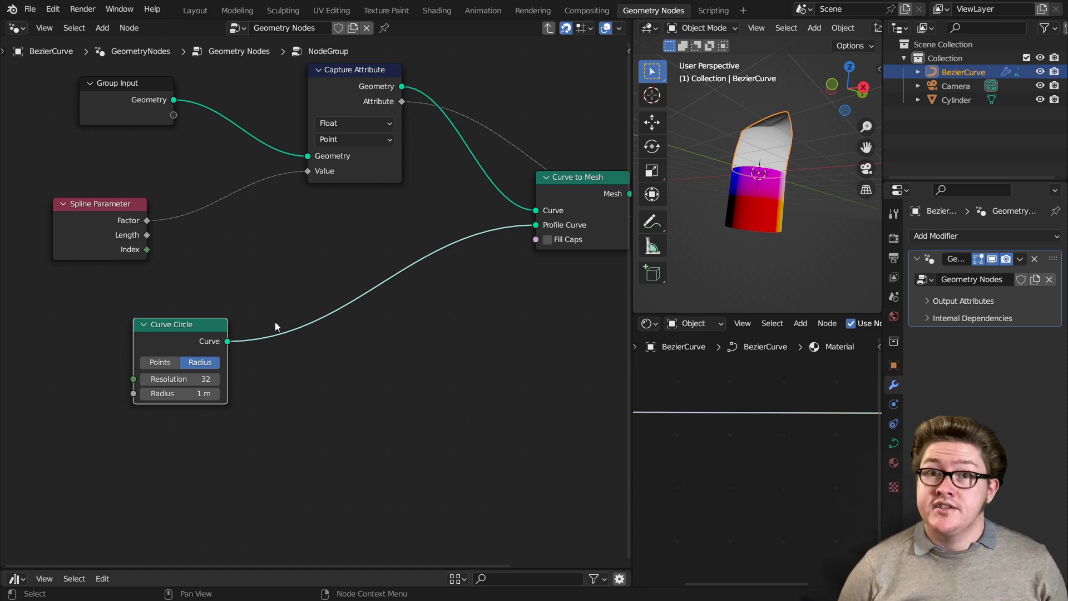
# Duplicate the Capture Attribute node and insert the copy between Curve Circle and Curve to Mesh.
pyautogui.scroll(-1, 262, 316)
pyautogui.click(339, 113)
pyautogui.hotkey('shift', 'd')
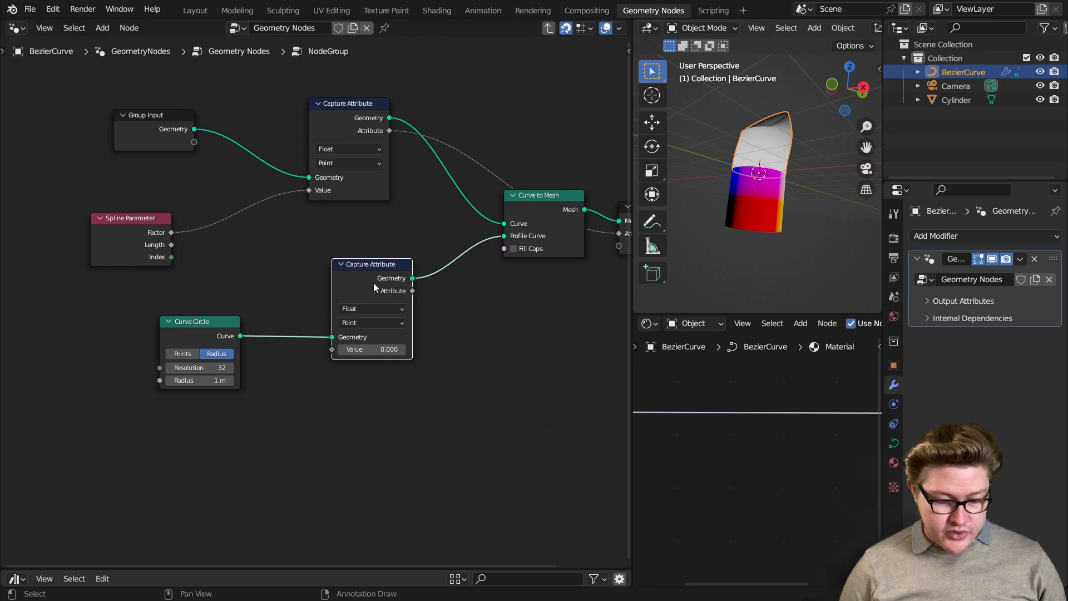
pyautogui.click(369, 308)
# Duplicate the Spline Parameter node below Curve Circle and connect it to the new Capture Attribute's Value.
pyautogui.click(124, 215)
pyautogui.moveTo(124, 215); pyautogui.dragTo(134, 168, button='middle')
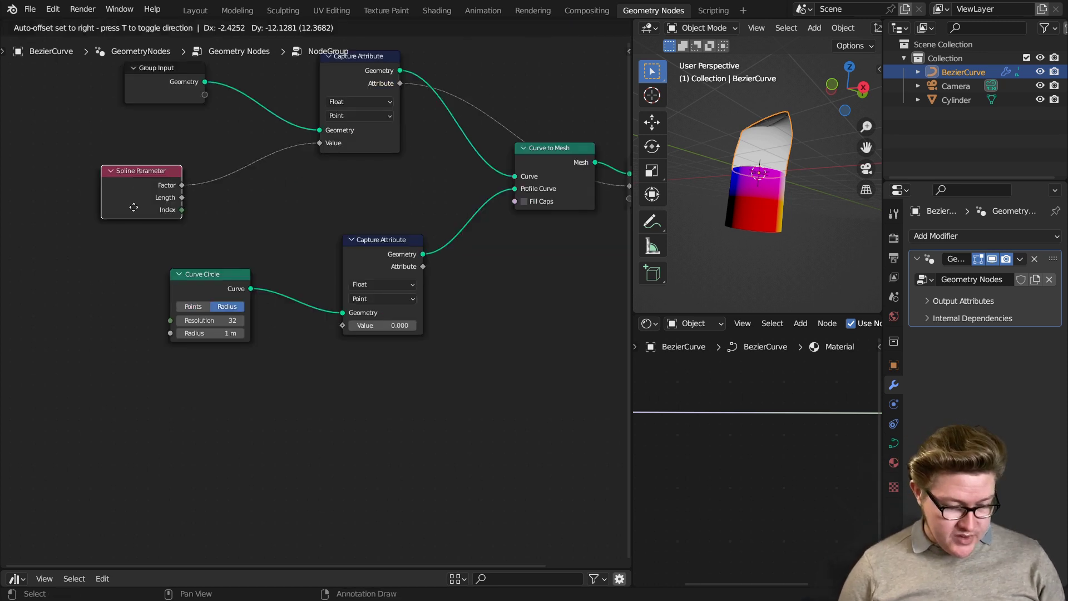
pyautogui.hotkey('shift', 'd')
pyautogui.click(216, 385)
pyautogui.moveTo(263, 404); pyautogui.dragTo(344, 323)
# Connect the lower Capture Attribute's Attribute to the Group Output, and reconnect the upper one's Attribute in its place.
pyautogui.scroll(-2, 449, 241)
pyautogui.moveTo(450, 242); pyautogui.dragTo(152, 277, button='middle')
pyautogui.moveTo(129, 300); pyautogui.dragTo(453, 309)
pyautogui.moveTo(108, 143)
pyautogui.mouseDown()
pyautogui.moveTo(201, 222)
pyautogui.moveTo(452, 308)
pyautogui.mouseUp()
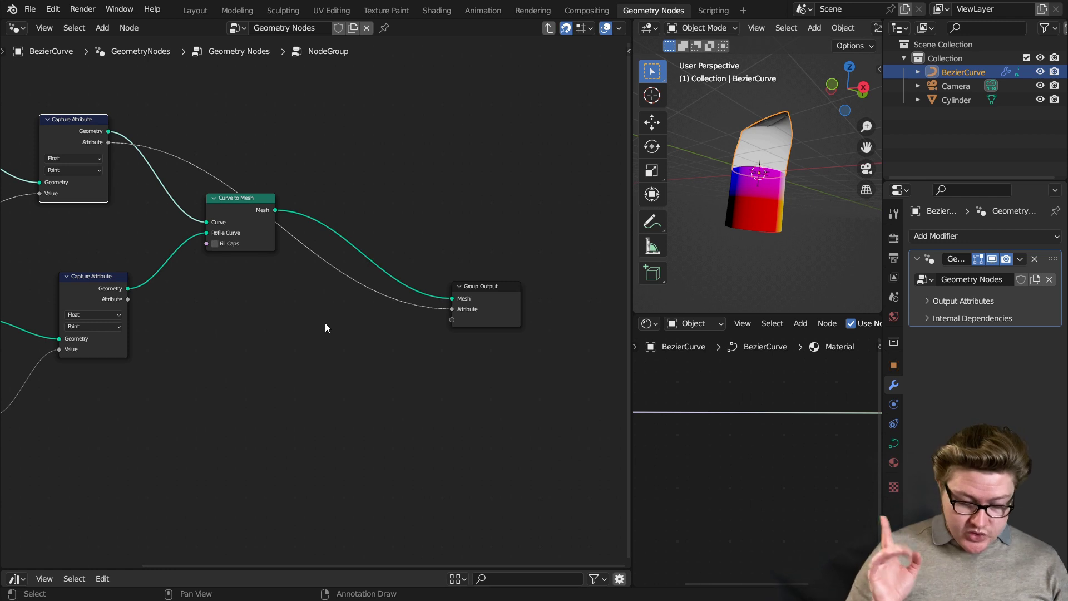
# Set the node group's Attribute output type to Vector in the group's interface settings.
pyautogui.press('n')
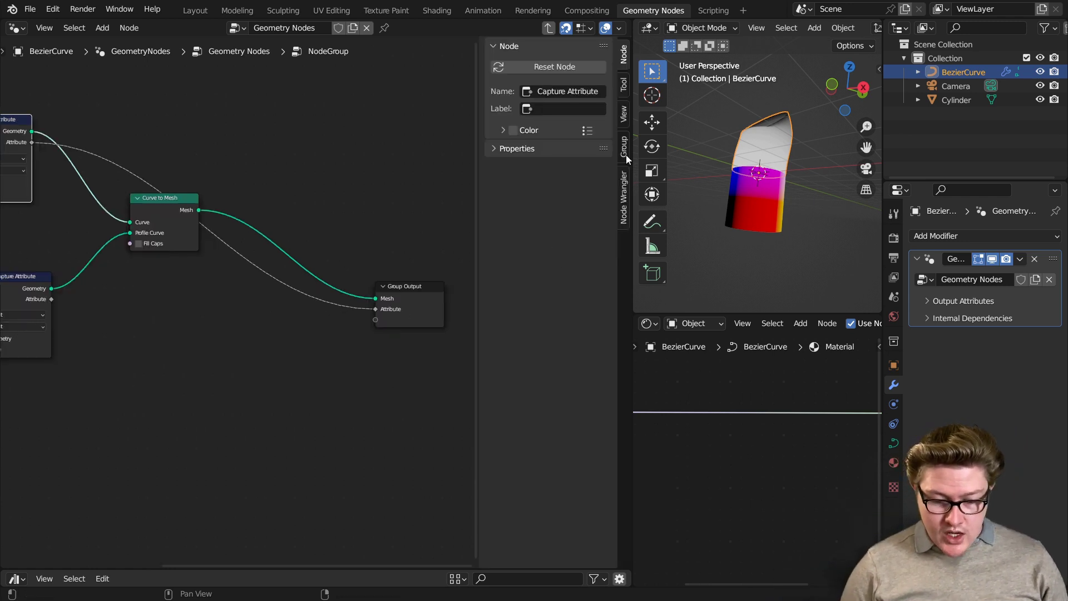
pyautogui.click(624, 86)
pyautogui.click(624, 114)
pyautogui.click(622, 149)
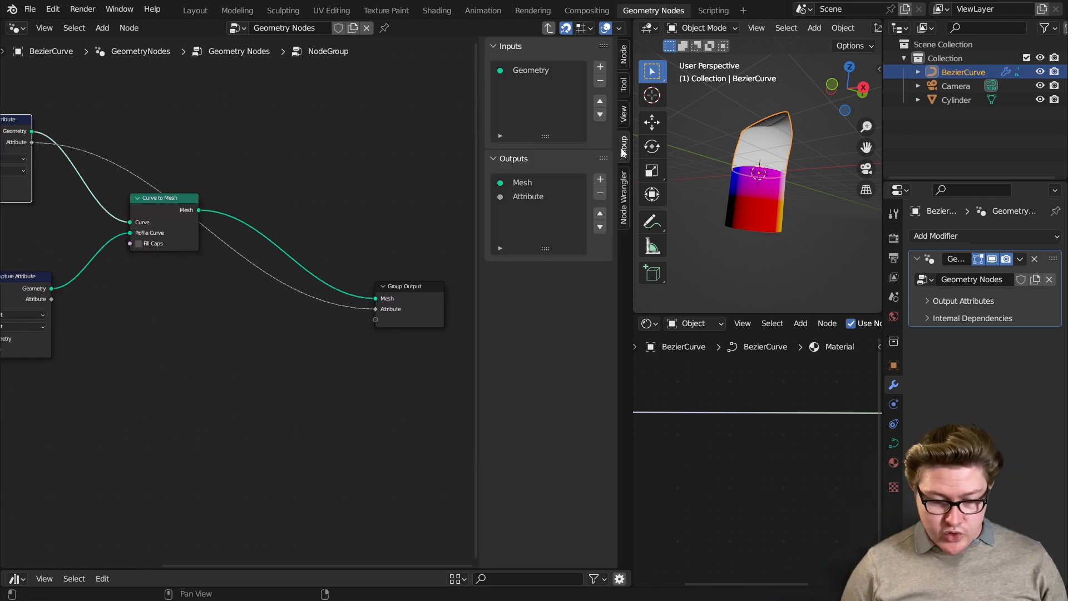
pyautogui.click(521, 196)
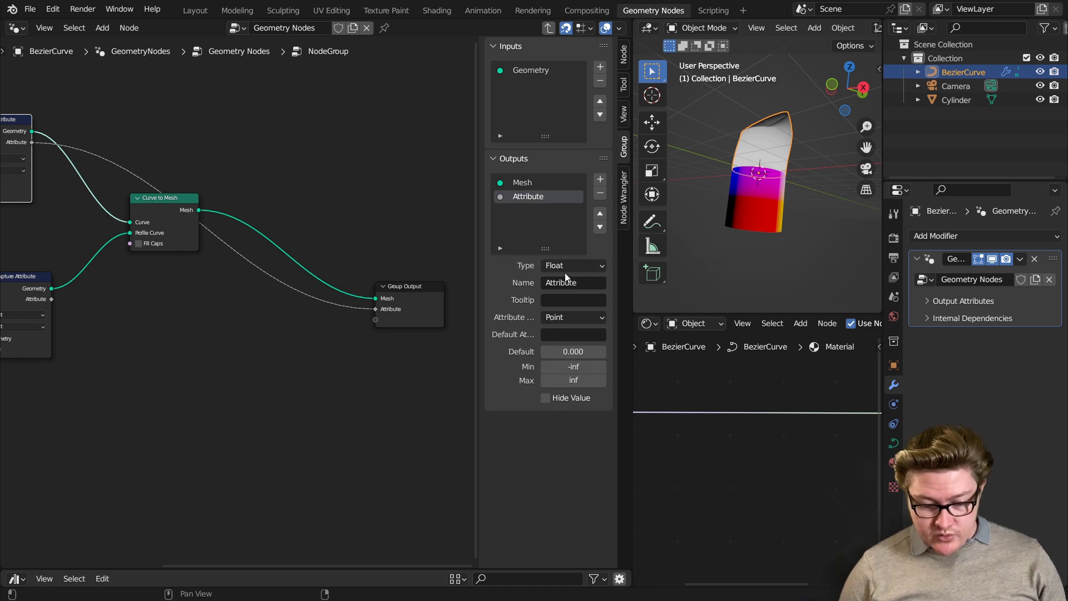
pyautogui.click(581, 267)
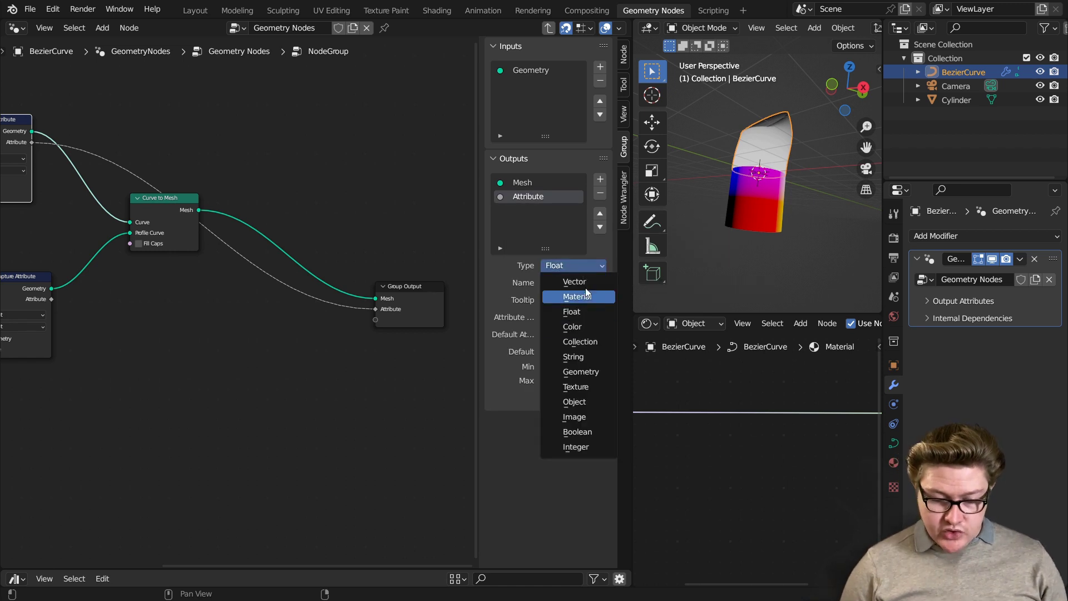
pyautogui.click(575, 281)
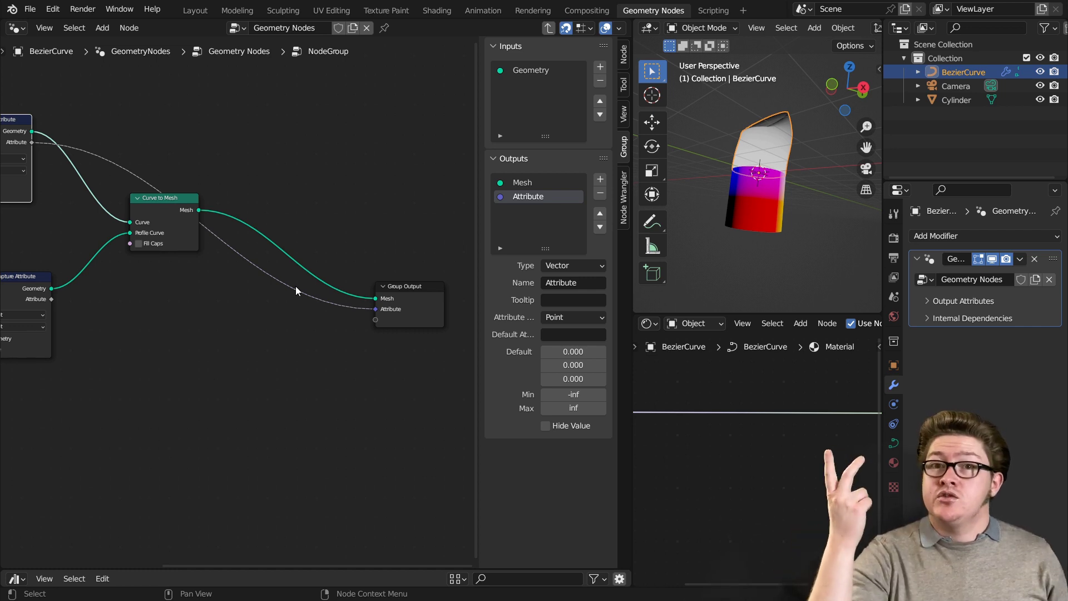
# Exit the group, set Store Named Attribute's data type to Vector, and connect the group's Attribute output to its Value.
pyautogui.press('Tab')
pyautogui.scroll(4, 304, 301)
pyautogui.moveTo(412, 246); pyautogui.dragTo(130, 246)
pyautogui.moveTo(161, 266); pyautogui.dragTo(291, 244, button='middle')
pyautogui.click(295, 246)
pyautogui.click(279, 296)
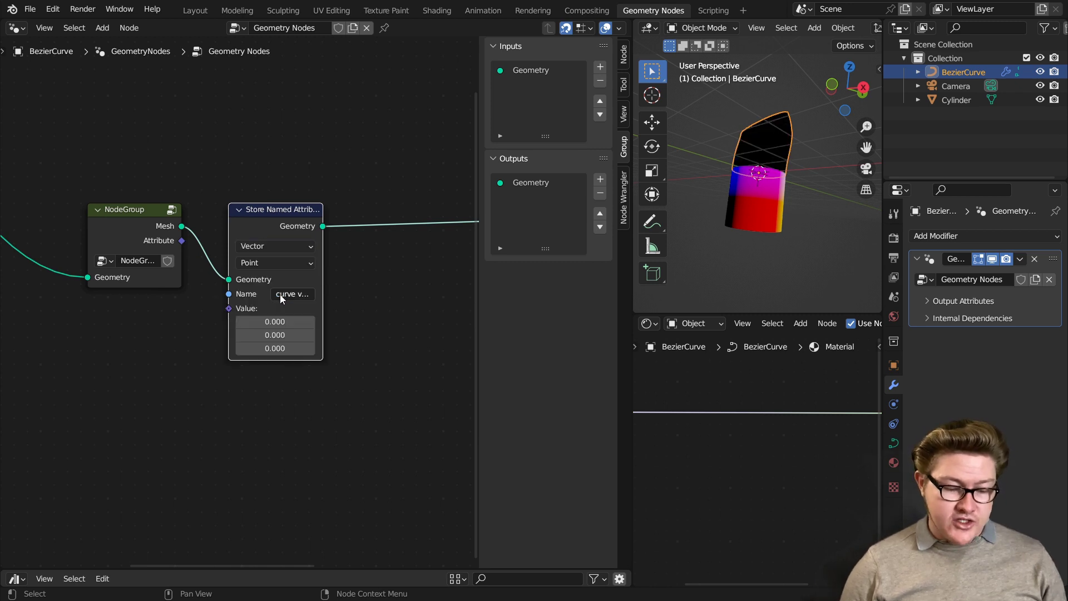
pyautogui.moveTo(181, 240); pyautogui.dragTo(229, 308)
# Rename the node group as "Curve Vector".
pyautogui.moveTo(228, 308); pyautogui.dragTo(281, 308, button='middle')
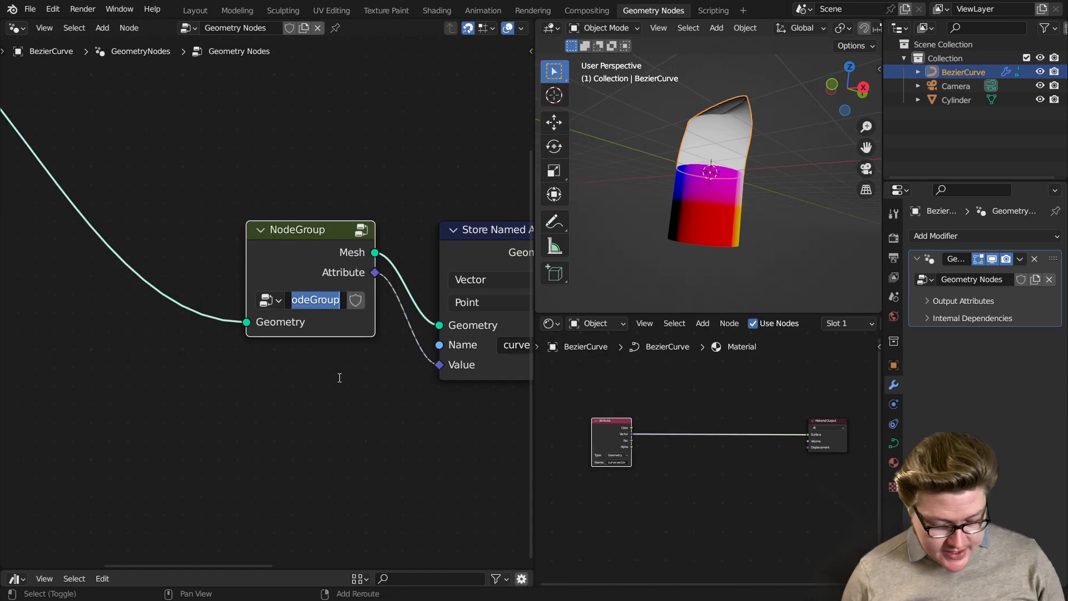
pyautogui.write('Curve Vector')
pyautogui.press('Return')
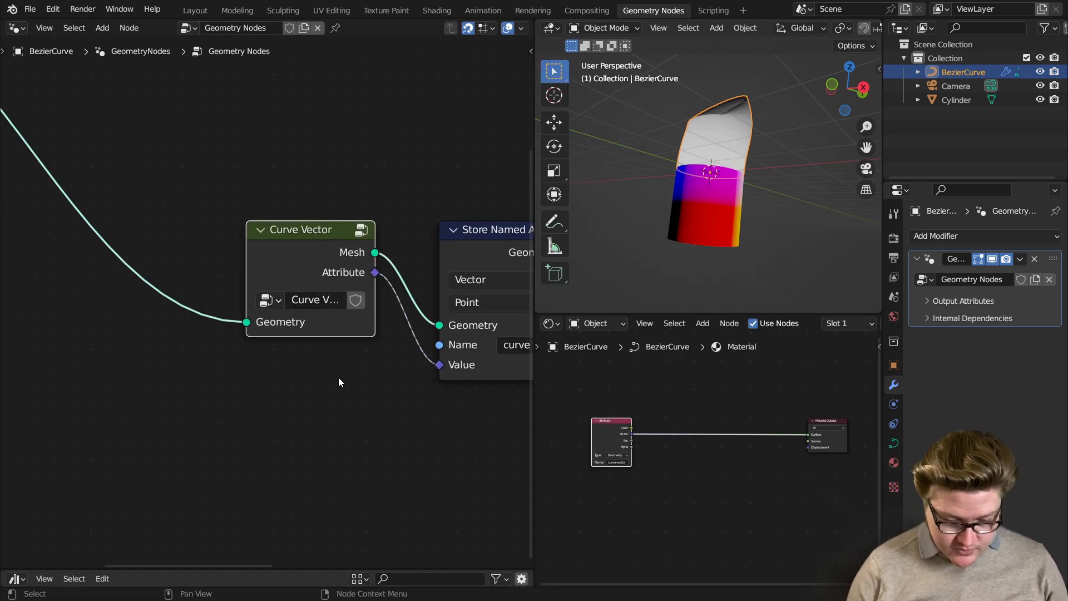
# Enter the Curve Vector group and connect the lower Capture Attribute's Attribute to the Group Output's Attribute.
pyautogui.press('Tab')
pyautogui.moveTo(428, 341); pyautogui.dragTo(287, 304, button='middle')
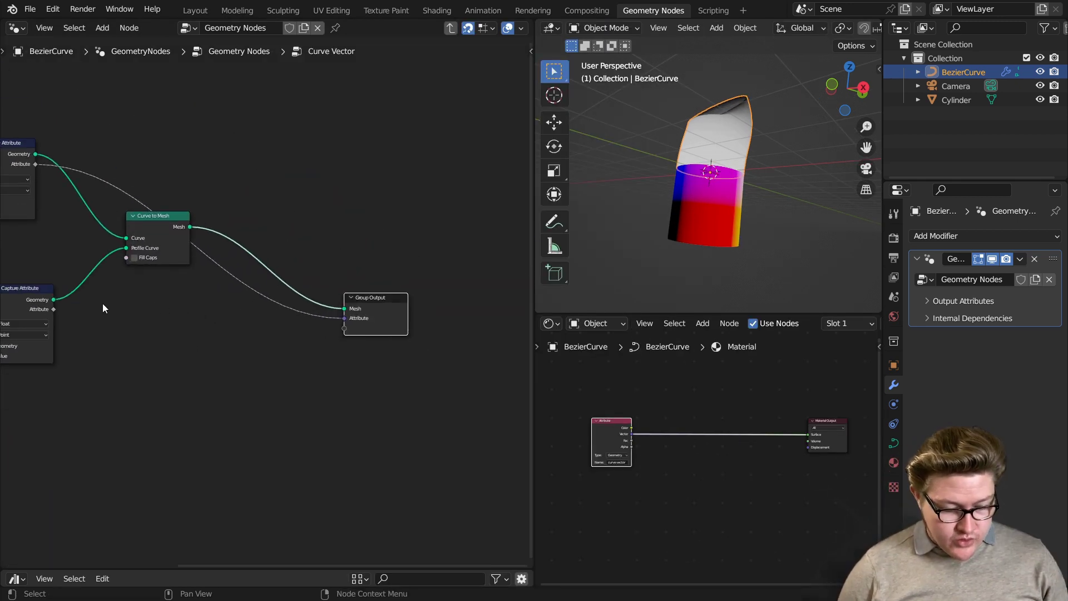
pyautogui.moveTo(53, 312); pyautogui.dragTo(353, 318)
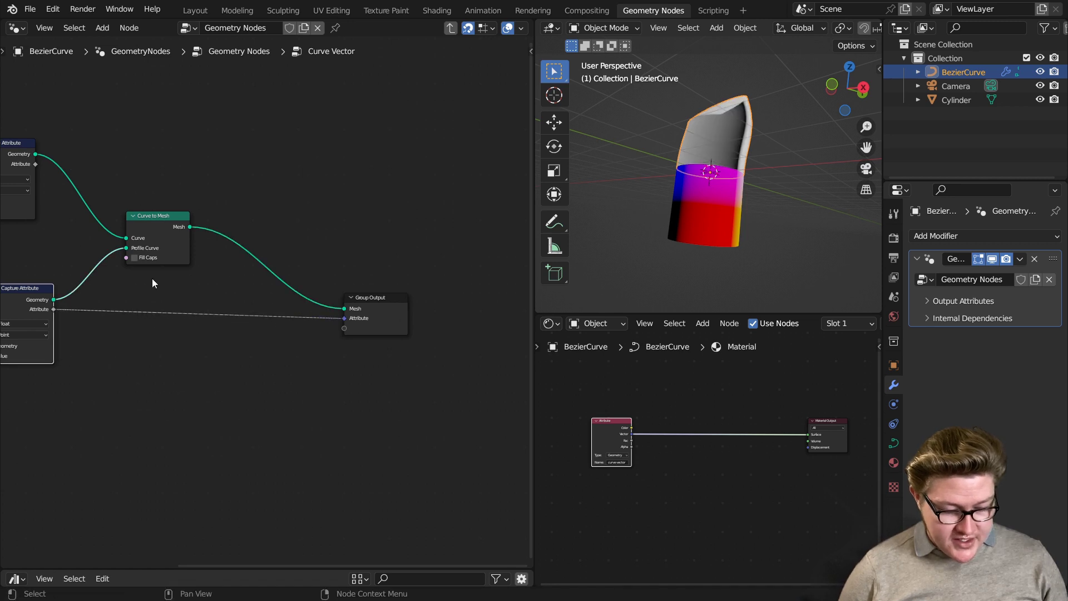
# Undo the last Group Output link change and insert a Combine XYZ node between the upper Capture Attribute and the Group Output.
pyautogui.hotkey('ctrl', 'z')
pyautogui.hotkey('shift', 'a')
pyautogui.write('scomb')
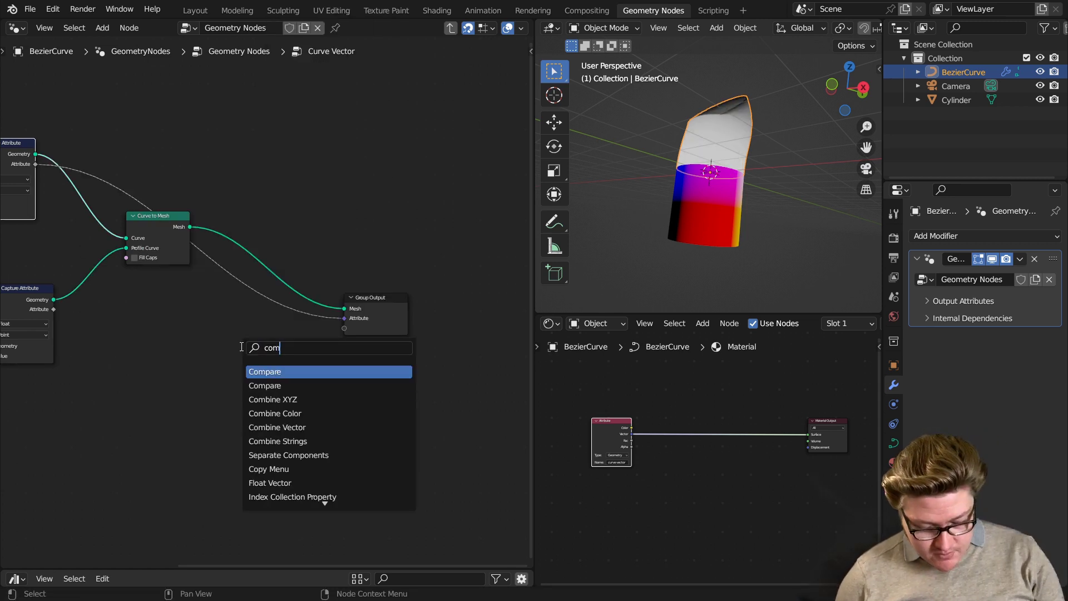
pyautogui.press('Return')
pyautogui.click(184, 291)
pyautogui.moveTo(207, 326); pyautogui.dragTo(291, 323, button='middle')
# Connect the lower Capture Attribute's Attribute to Combine XYZ's X and the upper Capture Attribute's Attribute to Z.
pyautogui.scroll(5, 292, 323)
pyautogui.moveTo(292, 303); pyautogui.dragTo(400, 347)
pyautogui.moveTo(372, 343); pyautogui.dragTo(378, 369)
pyautogui.scroll(-2, 168, 287)
# Shift the Curve Circle, its Capture Attribute and its Spline Parameter away from Curve to Mesh to make room in the profile chain.
pyautogui.moveTo(168, 287); pyautogui.dragTo(107, 277)
pyautogui.moveTo(108, 277); pyautogui.dragTo(259, 280, button='middle')
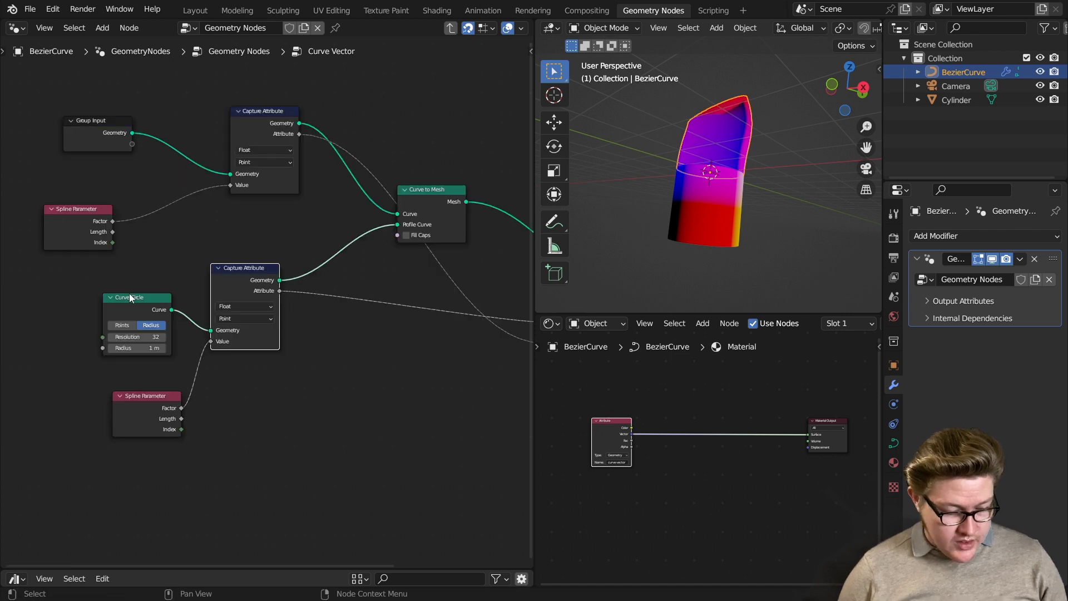
pyautogui.moveTo(134, 299); pyautogui.dragTo(58, 300)
pyautogui.moveTo(155, 400); pyautogui.dragTo(146, 381)
pyautogui.moveTo(272, 294); pyautogui.dragTo(223, 294)
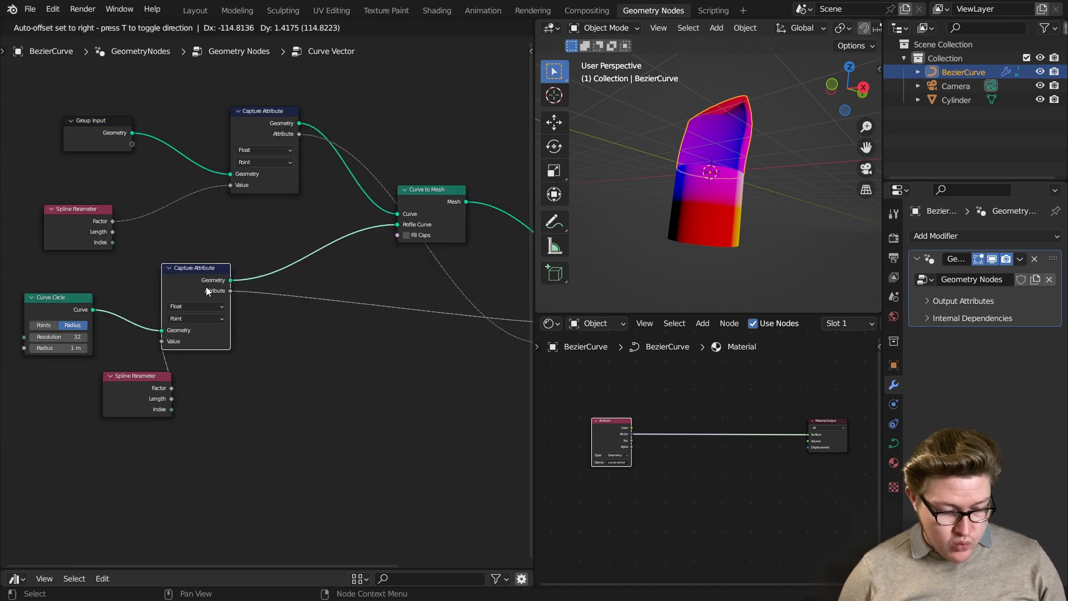
pyautogui.moveTo(159, 399); pyautogui.dragTo(117, 387)
# Duplicate the profile's Capture Attribute, insert the copy before Curve to Mesh, and connect its Attribute to Combine XYZ's Y.
pyautogui.click(208, 280)
pyautogui.hotkey('shift', 'd')
pyautogui.click(319, 256)
pyautogui.moveTo(317, 338); pyautogui.dragTo(218, 326, button='middle')
pyautogui.moveTo(248, 261)
pyautogui.mouseDown()
pyautogui.moveTo(419, 366)
pyautogui.moveTo(446, 322)
pyautogui.mouseUp()
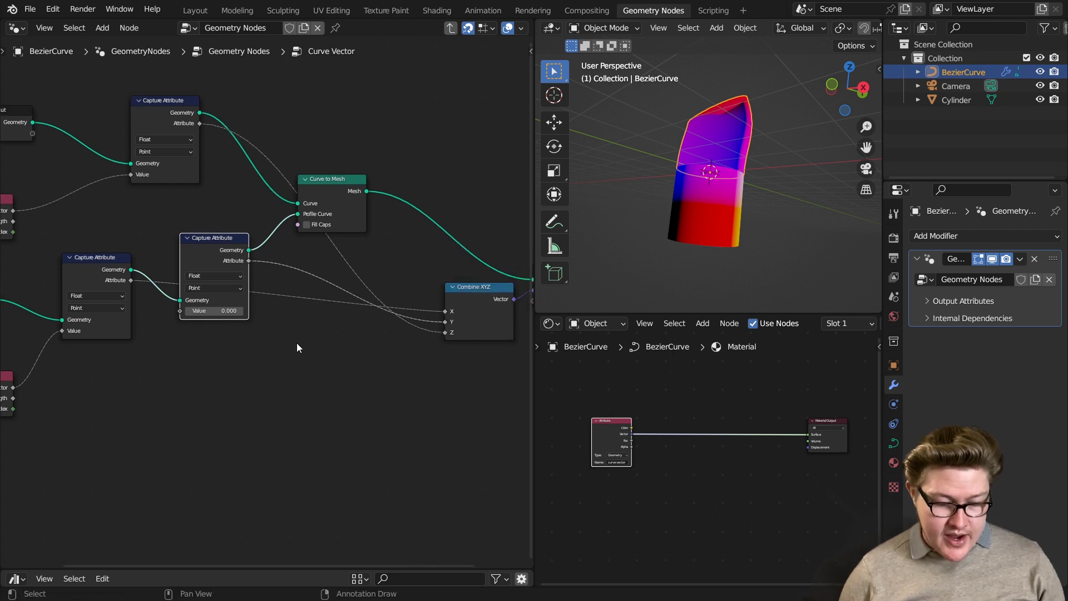
# Move the Curve Circle clear and group the profile's Spline Parameter and both Capture Attribute nodes into a nested node group.
pyautogui.scroll(-3, 272, 356)
pyautogui.moveTo(404, 418); pyautogui.dragTo(250, 278)
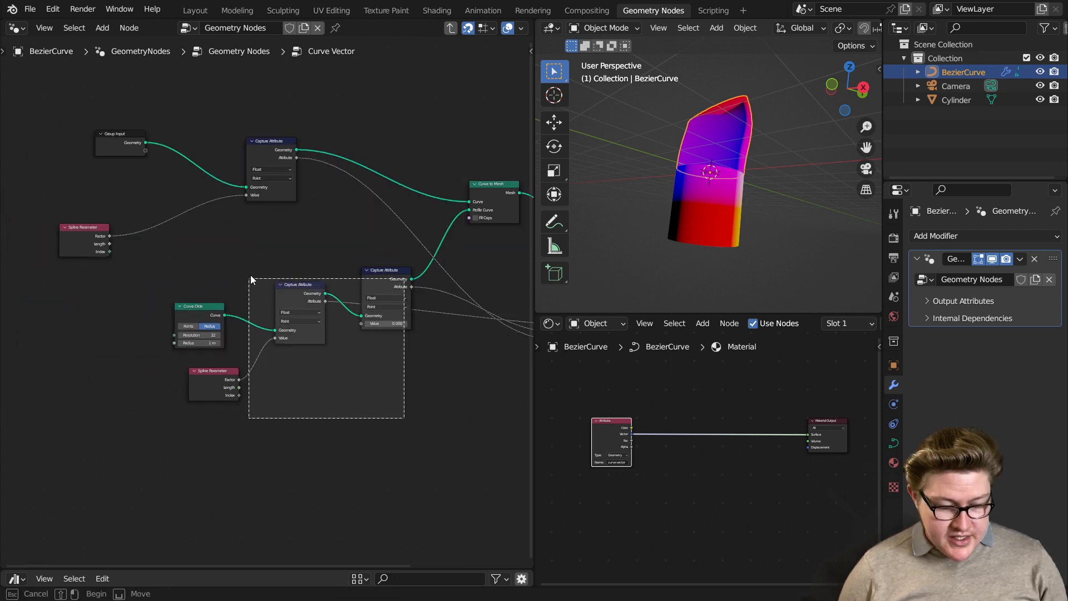
pyautogui.moveTo(229, 389)
pyautogui.mouseDown()
pyautogui.moveTo(278, 384)
pyautogui.moveTo(250, 390)
pyautogui.mouseUp()
pyautogui.moveTo(185, 306); pyautogui.dragTo(121, 305)
pyautogui.moveTo(406, 429); pyautogui.dragTo(231, 272)
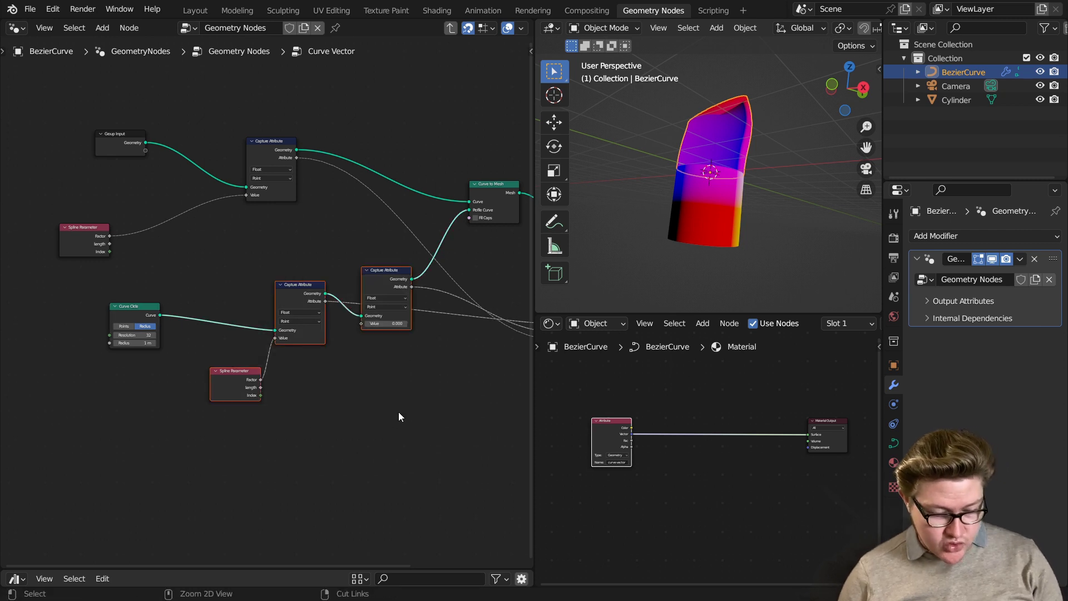
pyautogui.hotkey('ctrl', 'g')
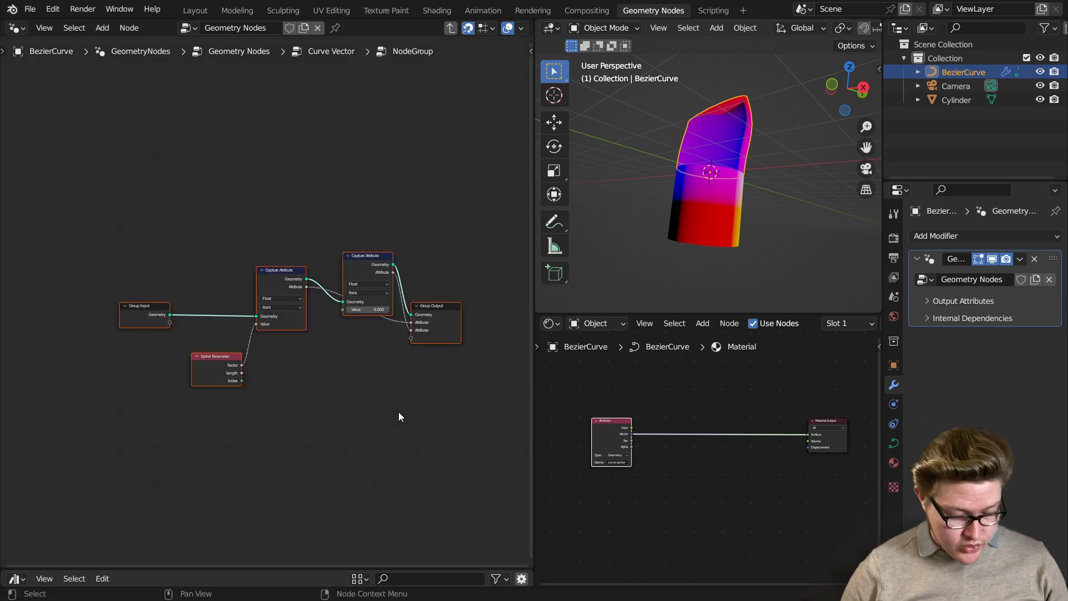
# Exit the nested group and rename it as "Curve Profile Vectors".
pyautogui.press('Tab')
pyautogui.write('C')
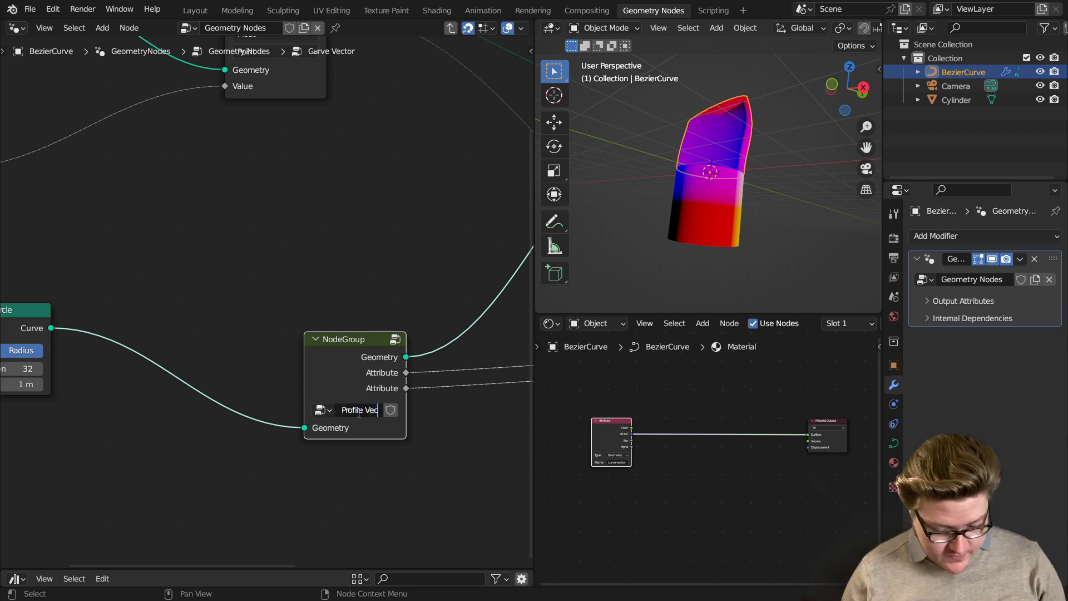
pyautogui.write('urve Profile Vectors')
pyautogui.press('Return')
# Enter the Curve Profile Vectors group and select its first Capture Attribute node.
pyautogui.press('Tab')
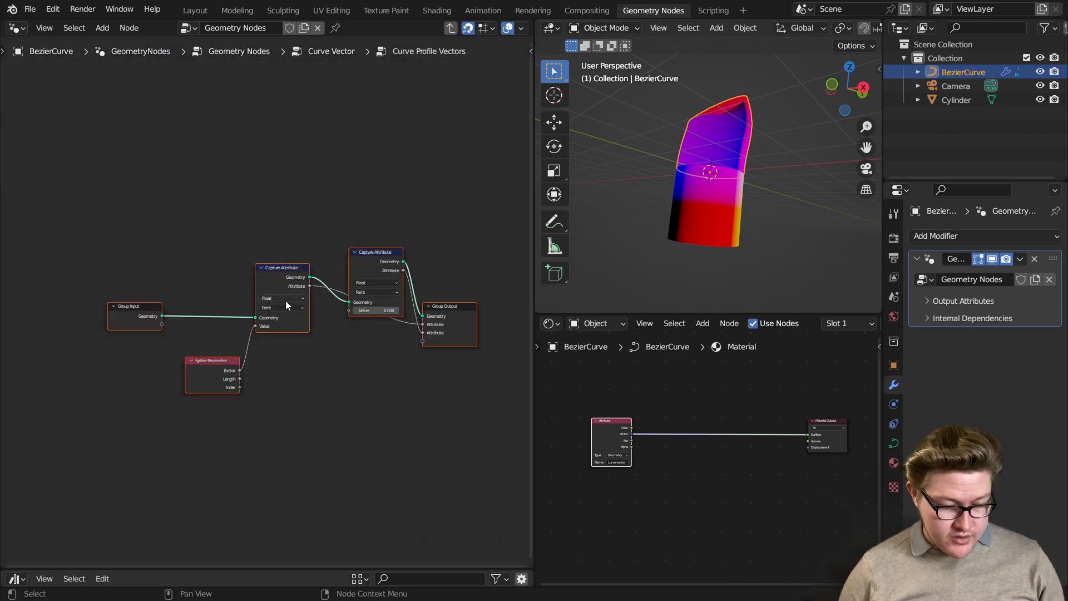
pyautogui.scroll(1, 285, 295)
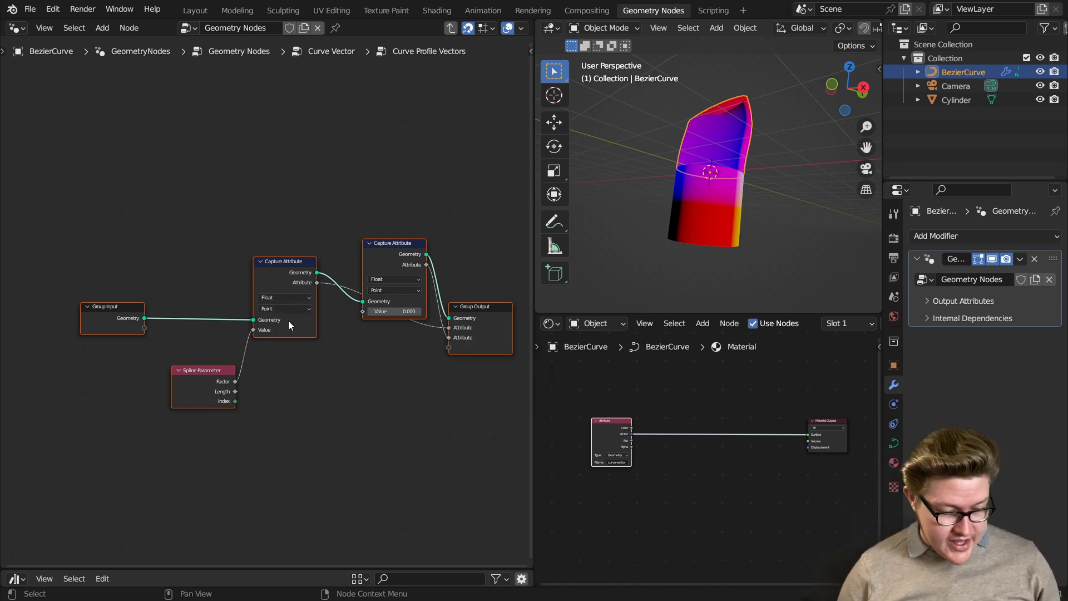
pyautogui.click(265, 262)
pyautogui.scroll(-1, 265, 278)
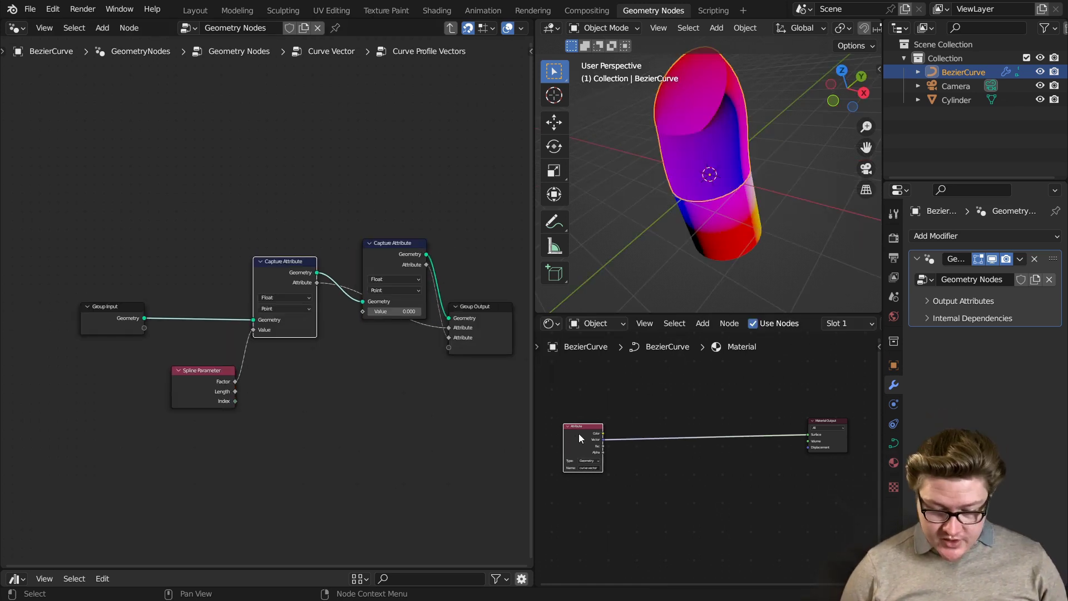
# Insert a Separate XYZ node in the material between the Attribute node's Vector output and the Material Output.
pyautogui.hotkey('shift', 'a')
pyautogui.click(646, 450)
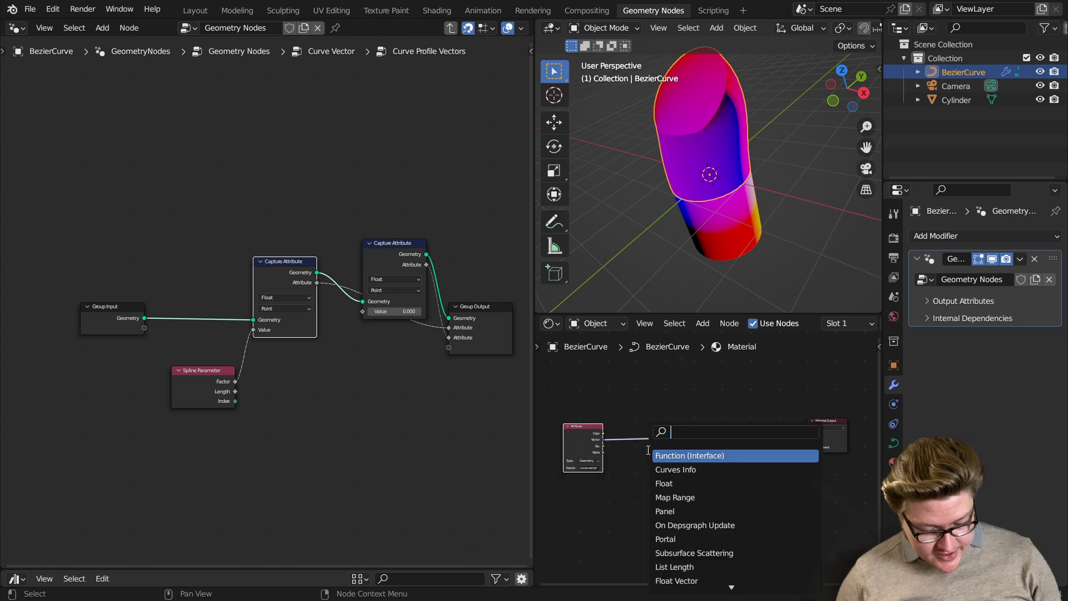
pyautogui.write('sep')
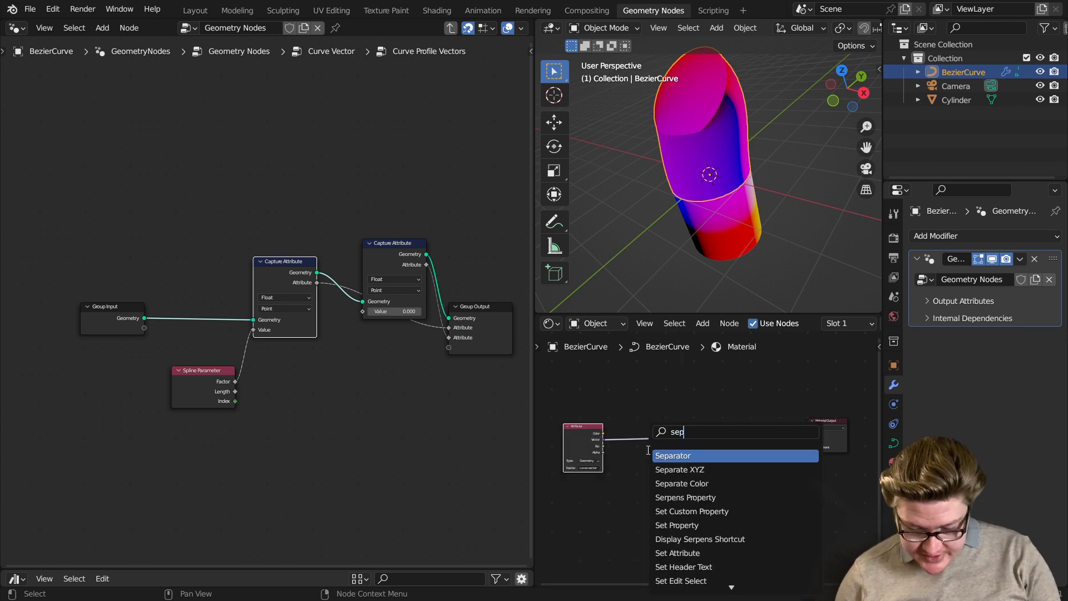
pyautogui.click(665, 473)
pyautogui.click(654, 456)
pyautogui.scroll(6, 658, 439)
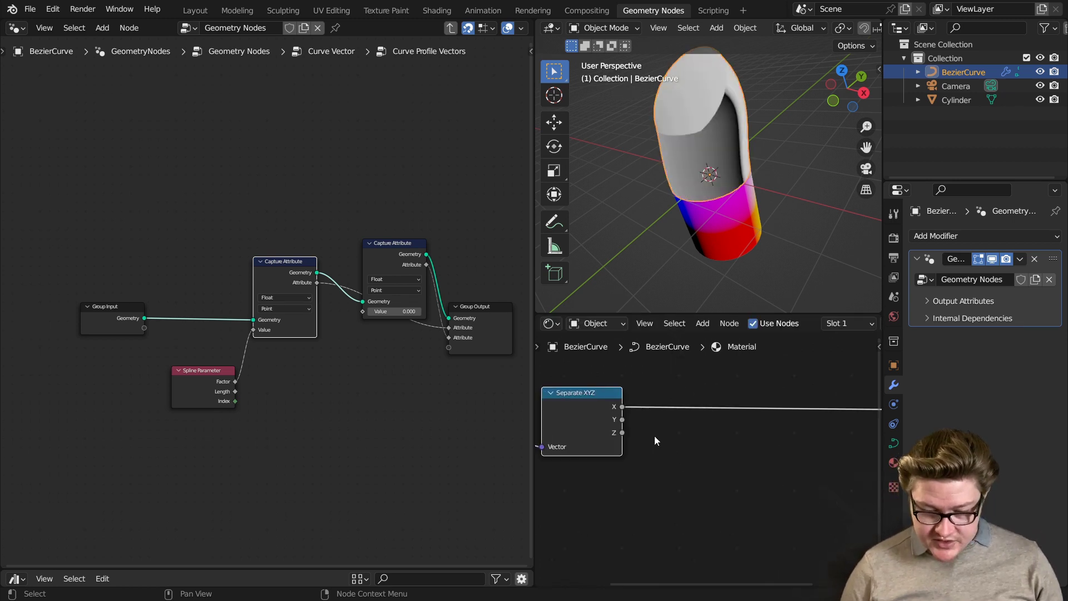
pyautogui.moveTo(658, 439); pyautogui.dragTo(709, 448, button='middle')
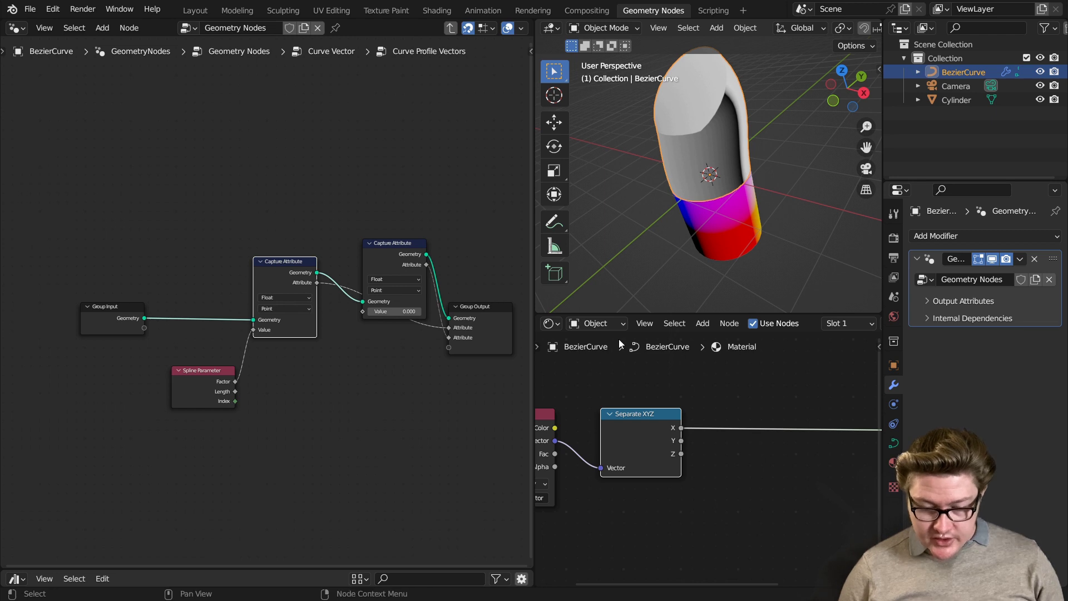
# Preview the Separate XYZ node's Z output on the curve tube.
pyautogui.moveTo(692, 209); pyautogui.dragTo(662, 188, button='middle')
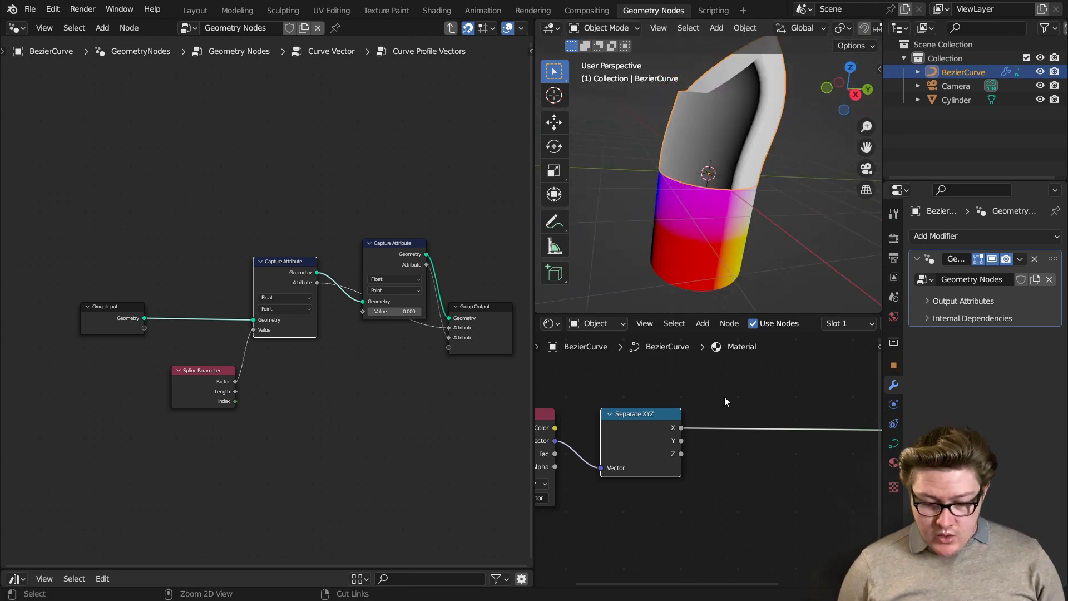
pyautogui.keyDown('ctrl'); pyautogui.keyDown('shift'); pyautogui.click(636, 433); pyautogui.keyUp('shift'); pyautogui.keyUp('ctrl')
pyautogui.keyDown('ctrl'); pyautogui.keyDown('shift'); pyautogui.click(635, 431); pyautogui.keyUp('shift'); pyautogui.keyUp('ctrl')
pyautogui.moveTo(712, 222); pyautogui.dragTo(725, 216, button='middle')
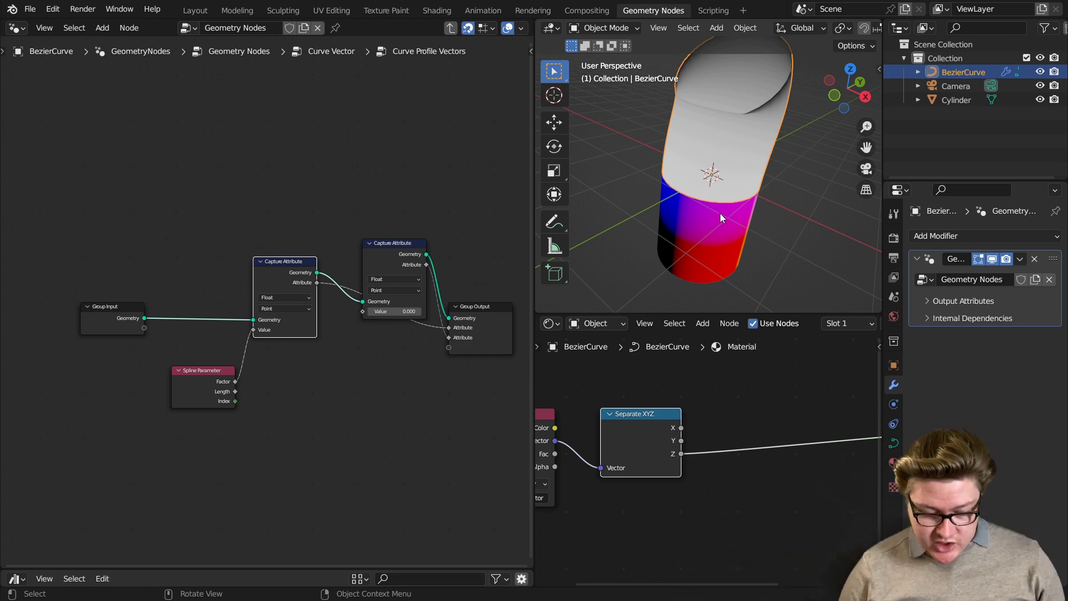
# Switch the direction of the Bezier curve in Edit Mode and return to Object Mode.
pyautogui.hotkey('ctrl', 'space')
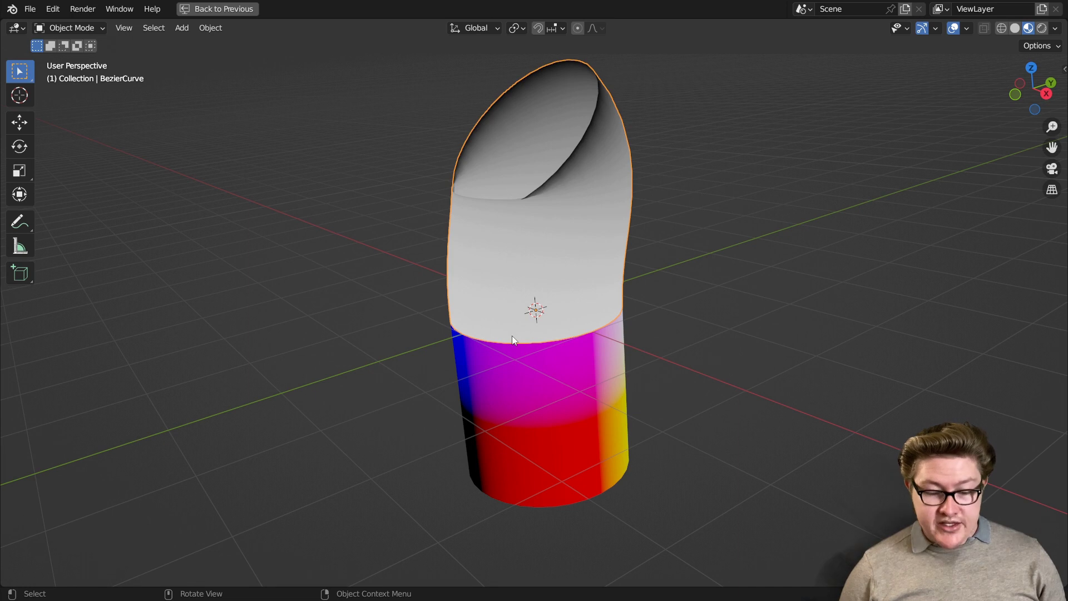
pyautogui.press('Tab')
pyautogui.moveTo(678, 365)
pyautogui.mouseDown(button='middle')
pyautogui.moveTo(710, 400)
pyautogui.moveTo(684, 375)
pyautogui.mouseUp(button='middle')
pyautogui.press('F3')
pyautogui.write('sw')
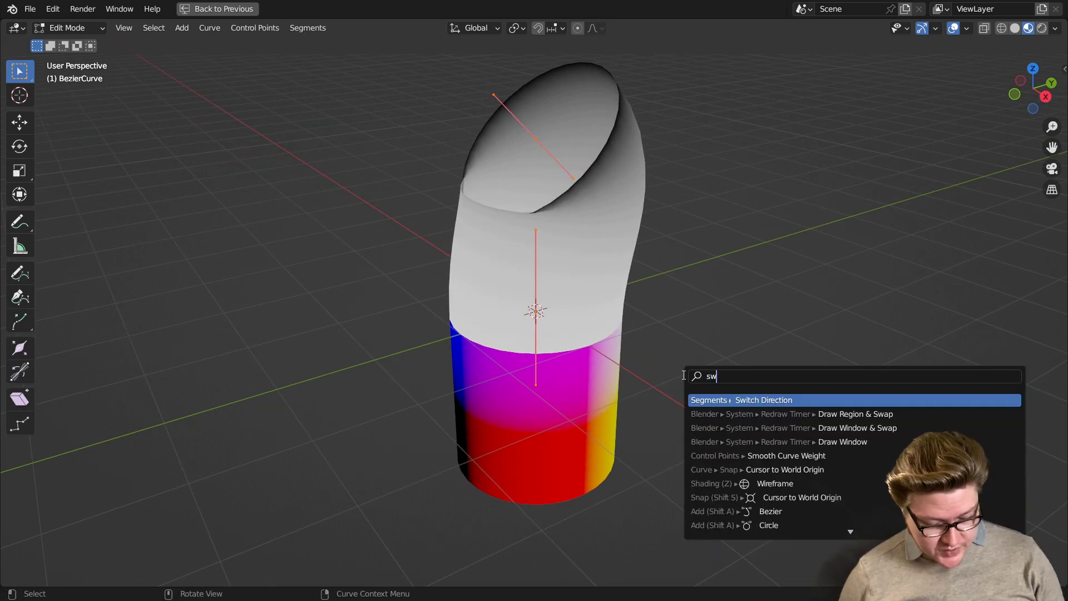
pyautogui.write('it')
pyautogui.press('Return')
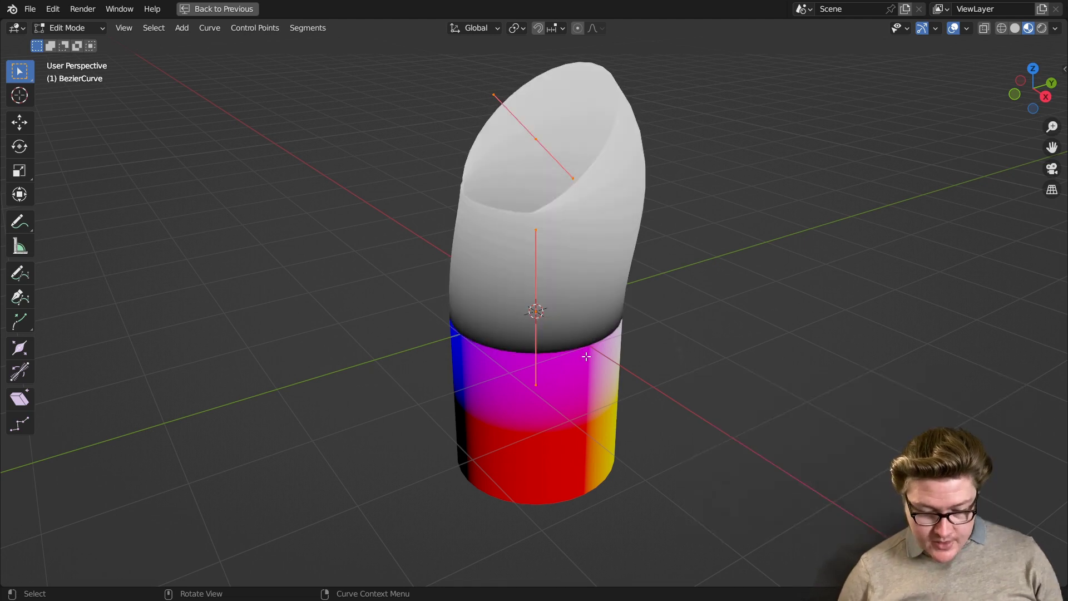
pyautogui.press('Tab')
pyautogui.hotkey('ctrl', 'space')
# Preview the Separate XYZ node's X output and frame the curve tube in a maximized 3D viewport.
pyautogui.keyDown('ctrl'); pyautogui.keyDown('shift'); pyautogui.click(654, 435); pyautogui.keyUp('shift'); pyautogui.keyUp('ctrl')
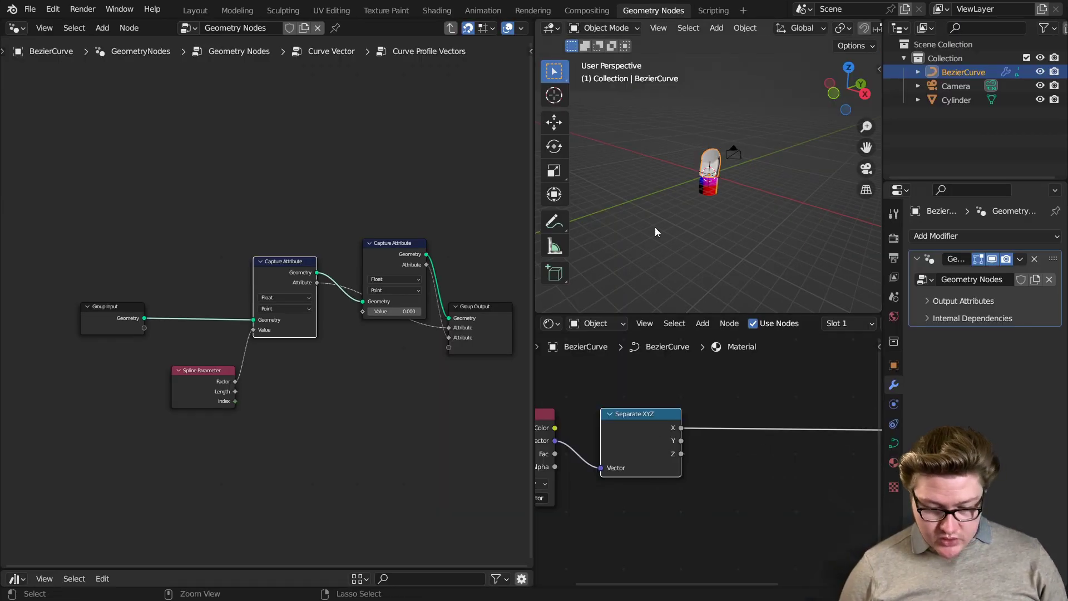
pyautogui.hotkey('ctrl', 'space')
pyautogui.press('KP_Decimal')
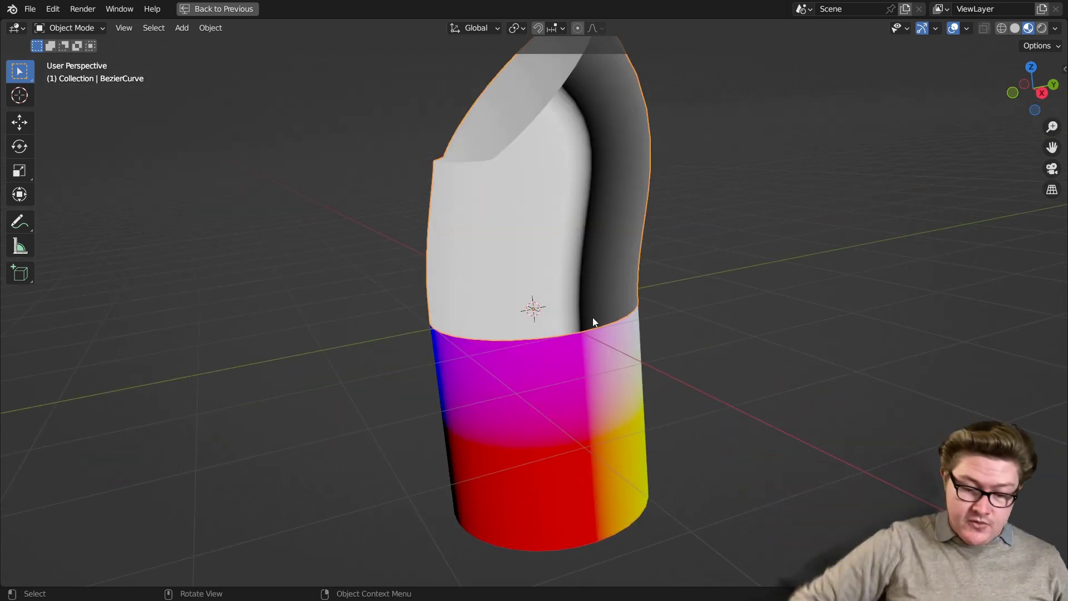
pyautogui.moveTo(458, 305); pyautogui.dragTo(636, 346, button='middle')
# Tilt the Bezier curve's control points by -90° in Edit Mode and return to Object Mode.
pyautogui.press('Tab')
pyautogui.hotkey('ctrl', 't')
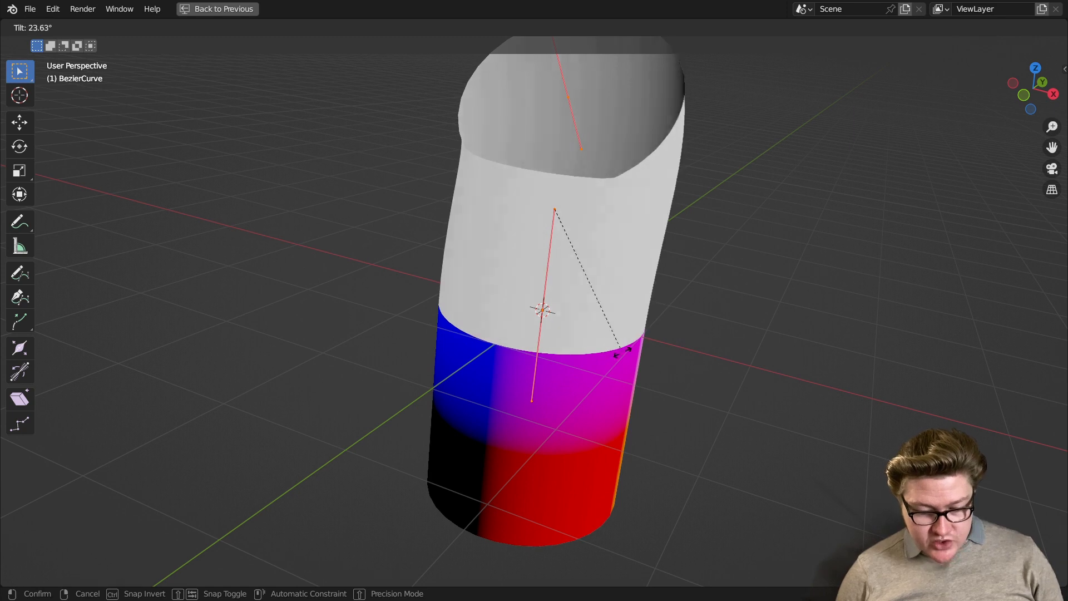
pyautogui.write('-9')
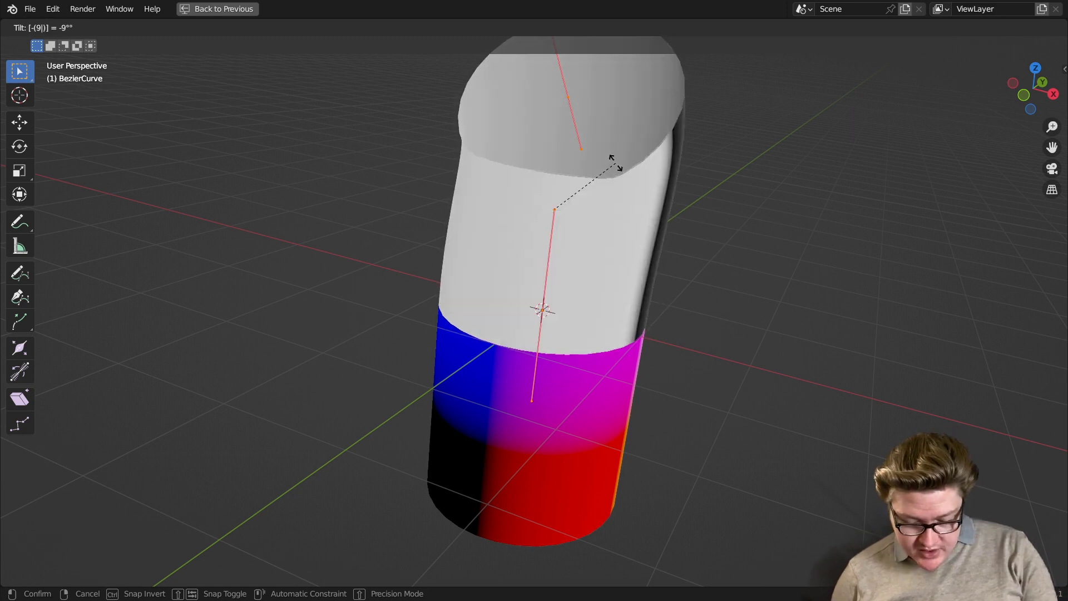
pyautogui.write('0')
pyautogui.press('Return')
pyautogui.press('Tab')
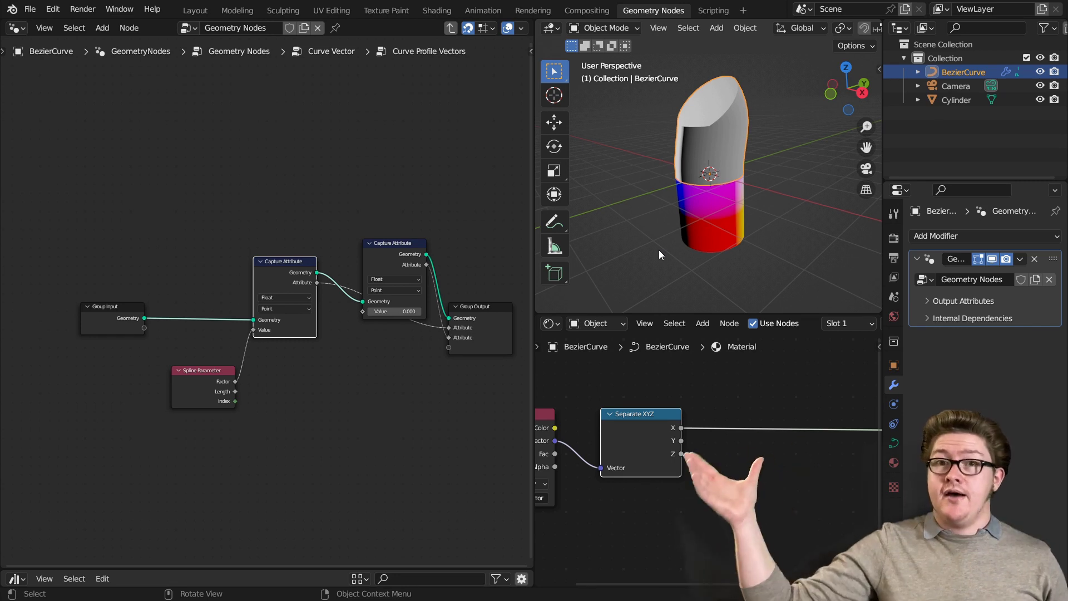
# Flip the Cylinder vertically by scaling it by -1 along the global Z axis.
pyautogui.scroll(4, 724, 197)
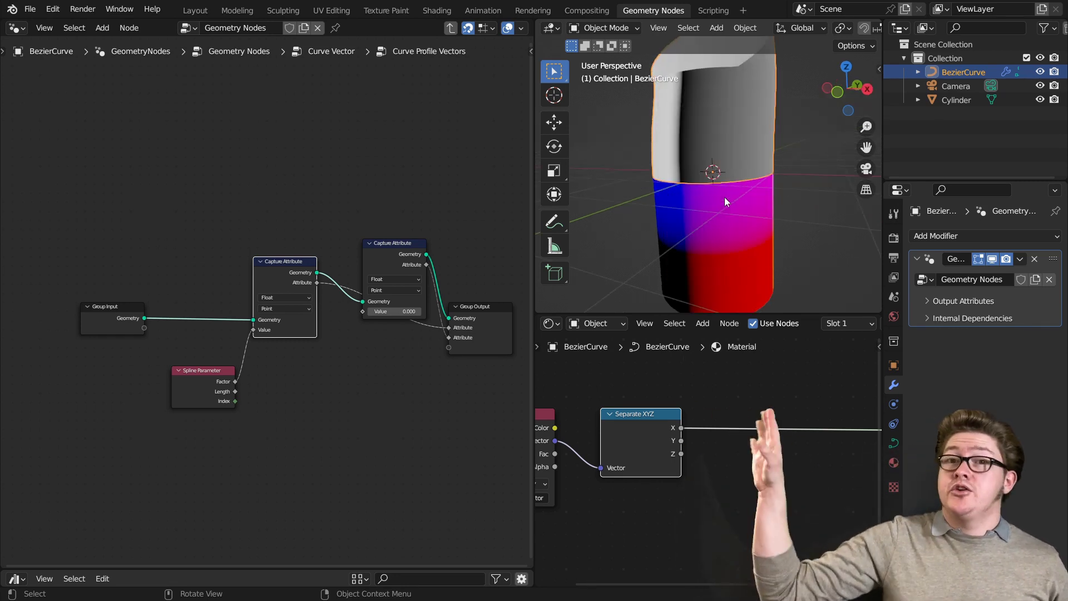
pyautogui.click(724, 197)
pyautogui.moveTo(706, 238)
pyautogui.mouseDown(button='middle')
pyautogui.moveTo(733, 199)
pyautogui.moveTo(746, 200)
pyautogui.mouseUp(button='middle')
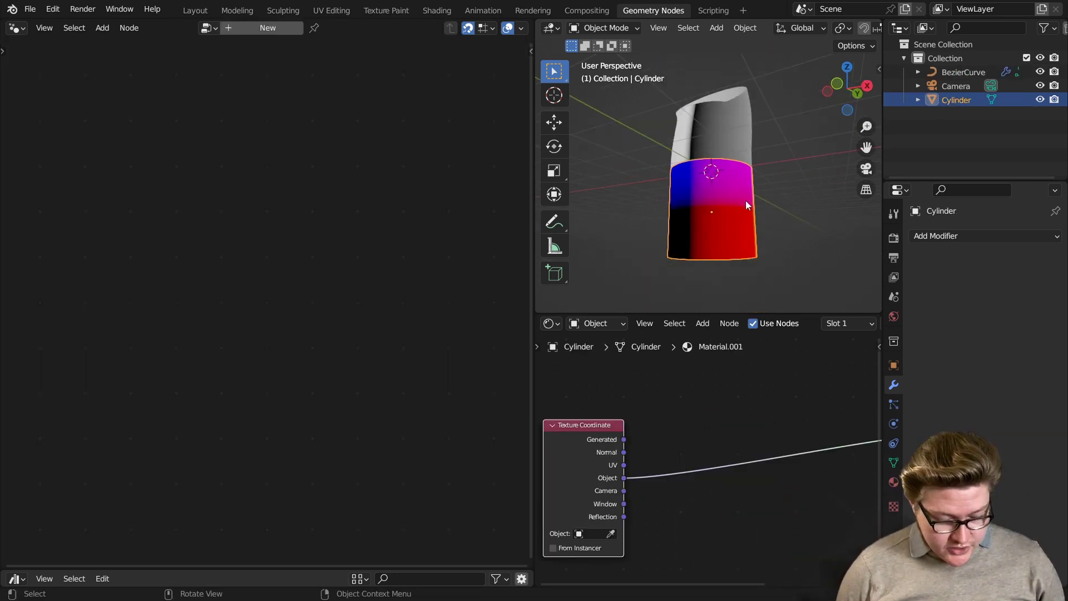
pyautogui.write('sz')
pyautogui.write('-1')
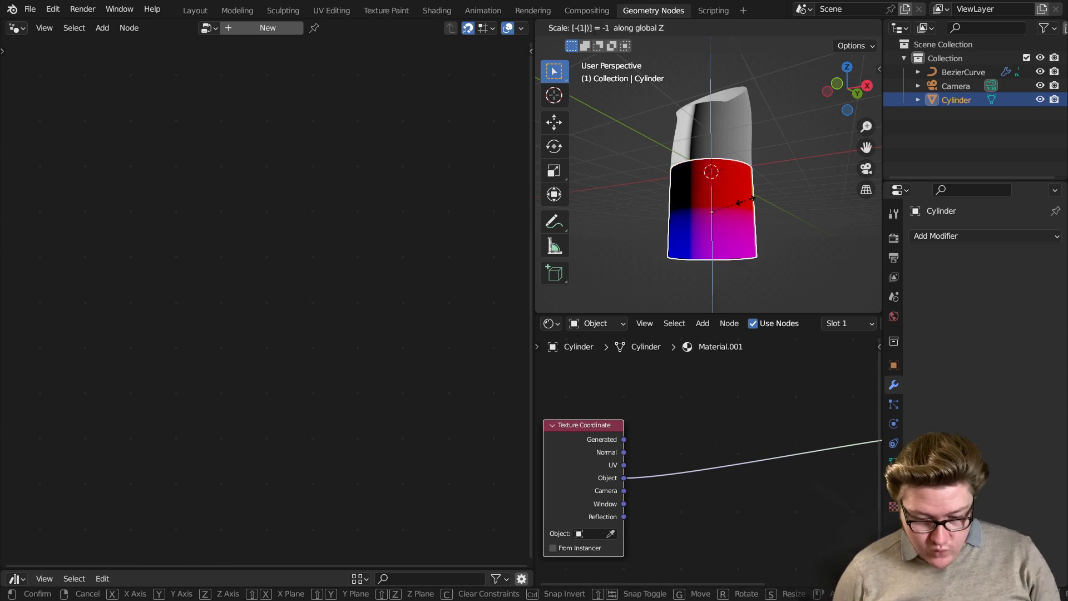
pyautogui.press('Return')
pyautogui.scroll(3, 727, 178)
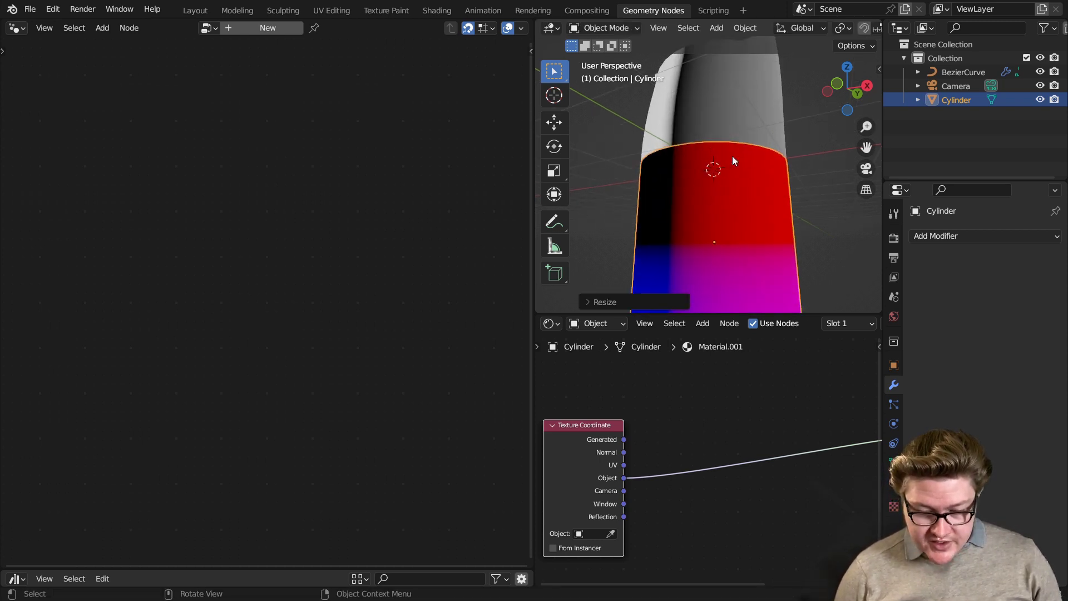
pyautogui.moveTo(729, 160); pyautogui.dragTo(762, 214, button='middle')
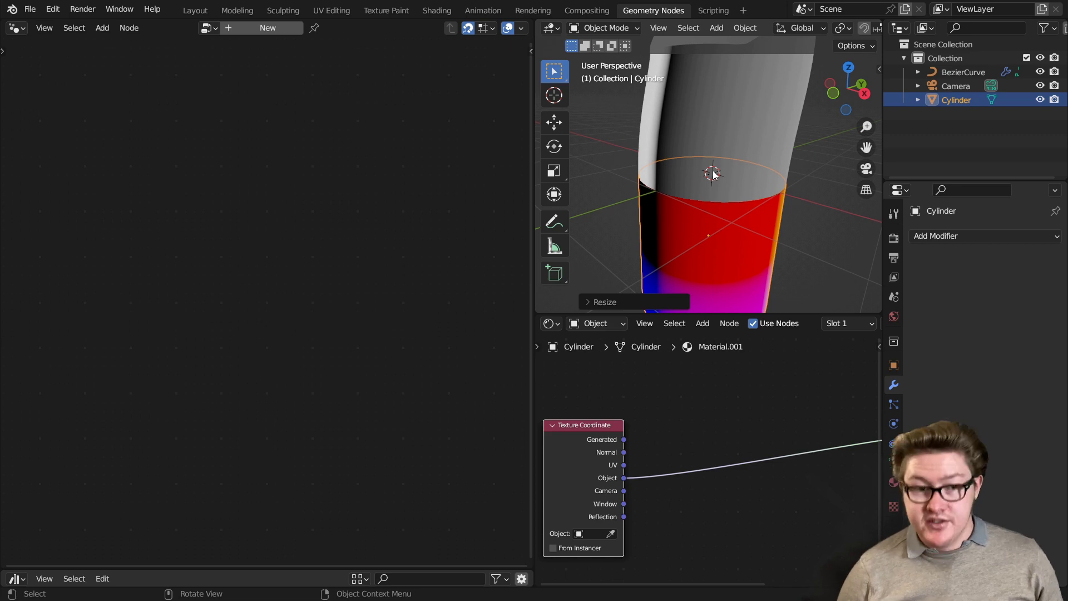
# Select the Bezier curve, reopen the Curve Profile Vectors group, and move its Spline Parameter away from the Capture Attribute nodes.
pyautogui.click(710, 135)
pyautogui.scroll(6, 321, 292)
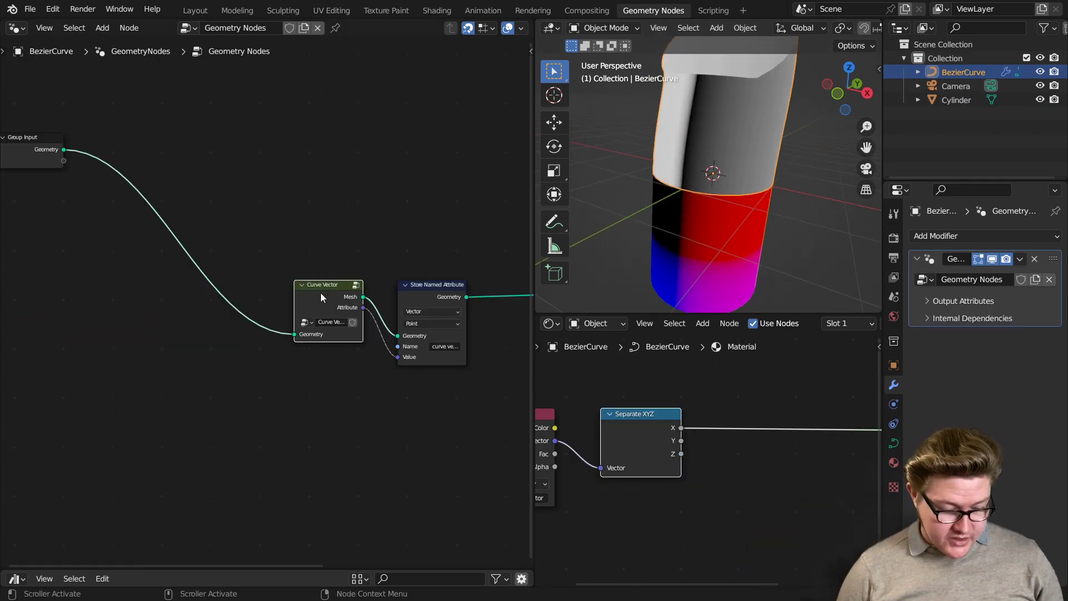
pyautogui.press('Tab')
pyautogui.scroll(-2, 323, 339)
pyautogui.moveTo(321, 380); pyautogui.dragTo(372, 283, button='middle')
pyautogui.scroll(-1, 356, 283)
pyautogui.moveTo(246, 278); pyautogui.dragTo(72, 326)
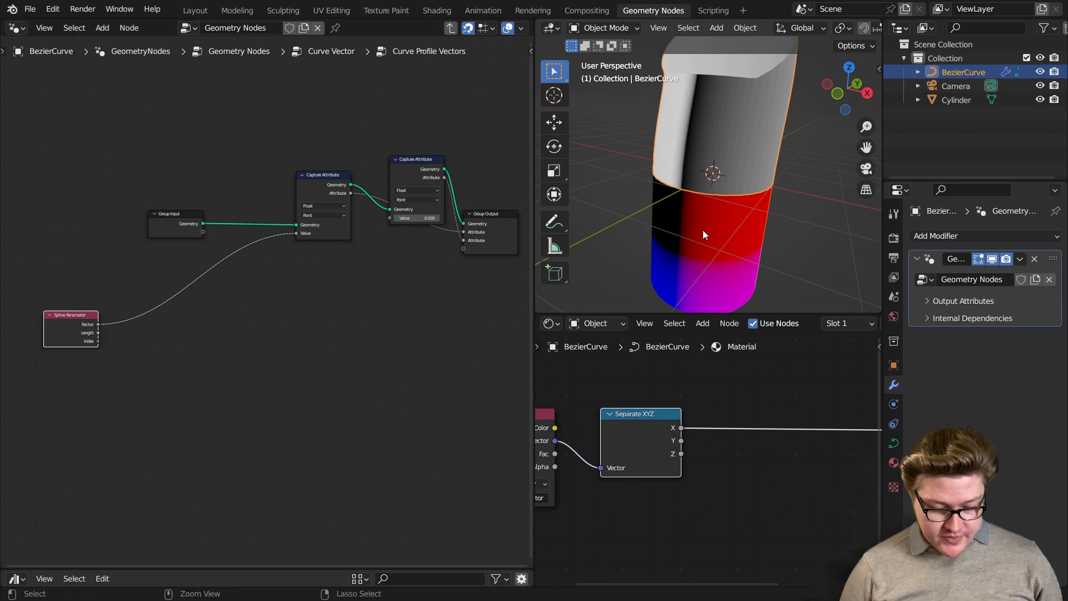
# Examine the tube's gradient seam against the cylinder's colour boundary up close in a maximized 3D viewport.
pyautogui.hotkey('ctrl', 'space')
pyautogui.scroll(-2, 512, 333)
pyautogui.moveTo(514, 334); pyautogui.dragTo(580, 344, button='middle')
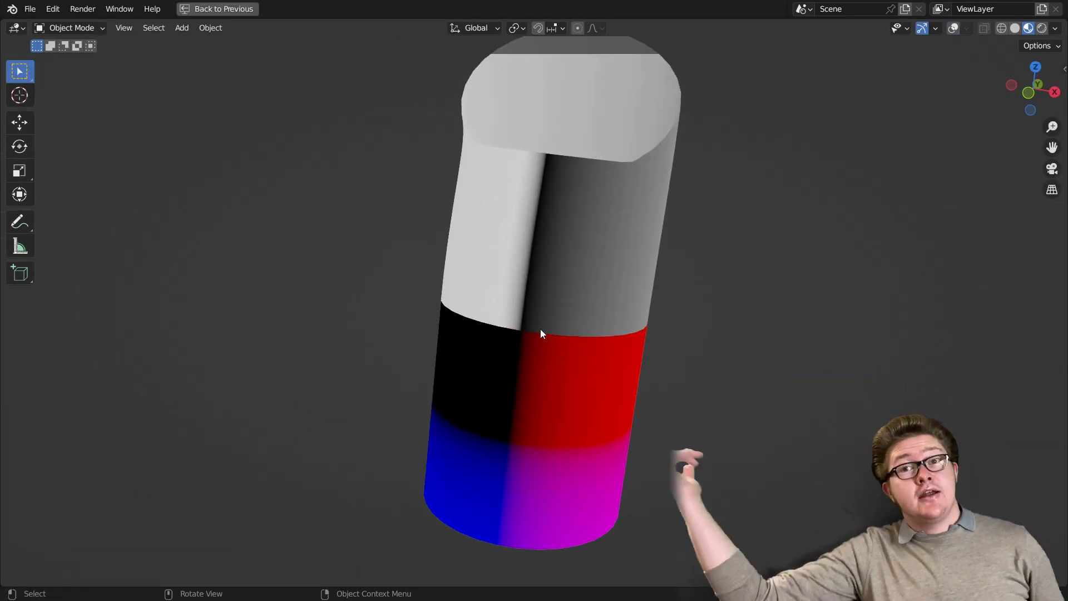
pyautogui.moveTo(508, 298); pyautogui.dragTo(722, 325, button='middle')
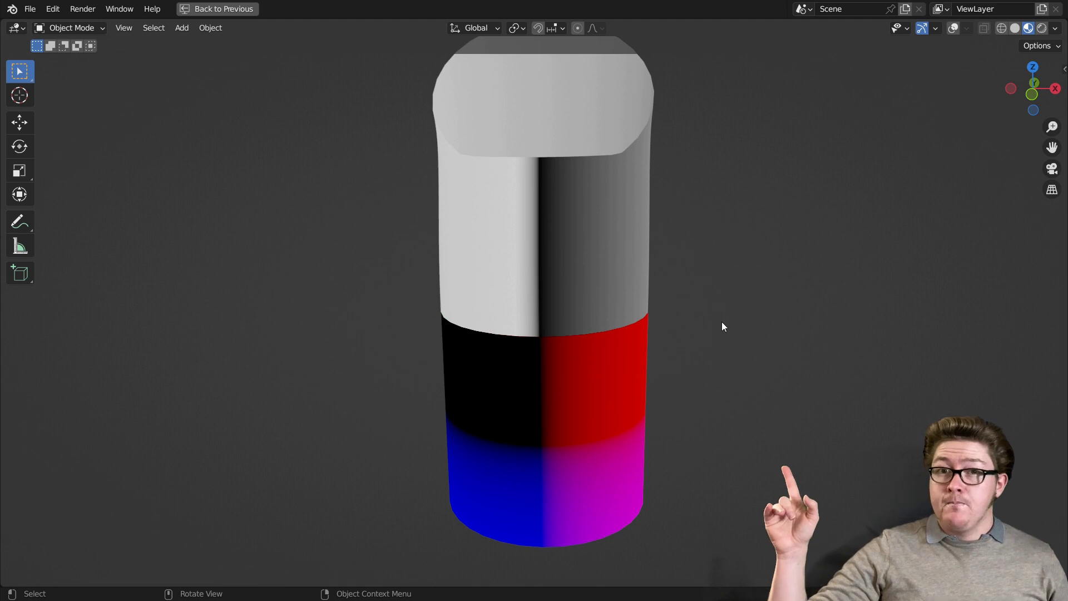
pyautogui.scroll(10, 670, 304)
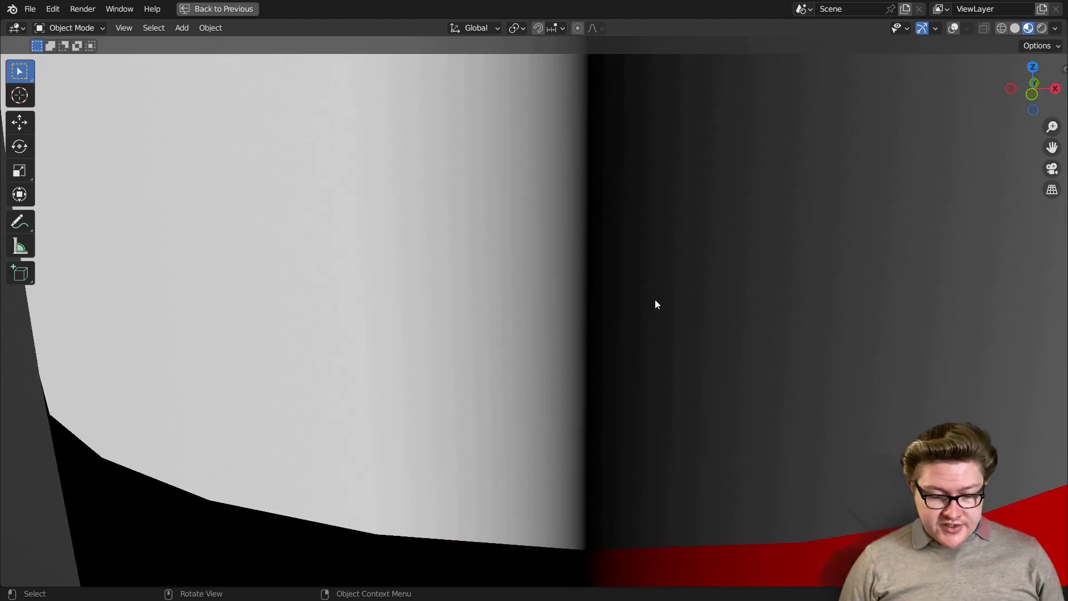
# In the Curve Vector group, duplicate the Group Input beside Curve Circle and expose the circle's Resolution as a group input.
pyautogui.scroll(-4, 573, 300)
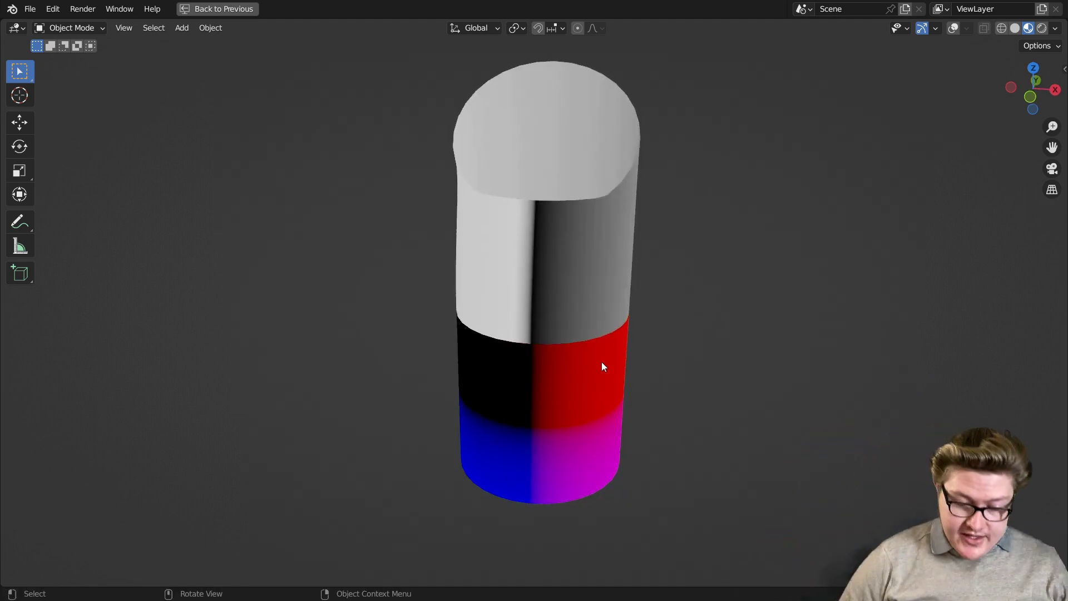
pyautogui.hotkey('ctrl', 'space')
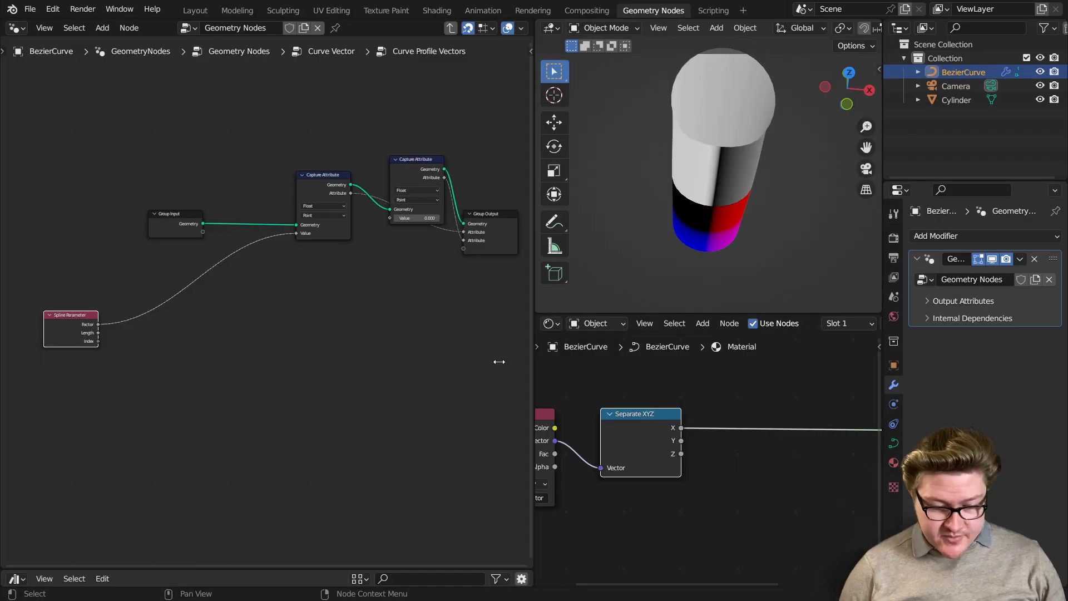
pyautogui.press('Tab')
pyautogui.scroll(4, 267, 309)
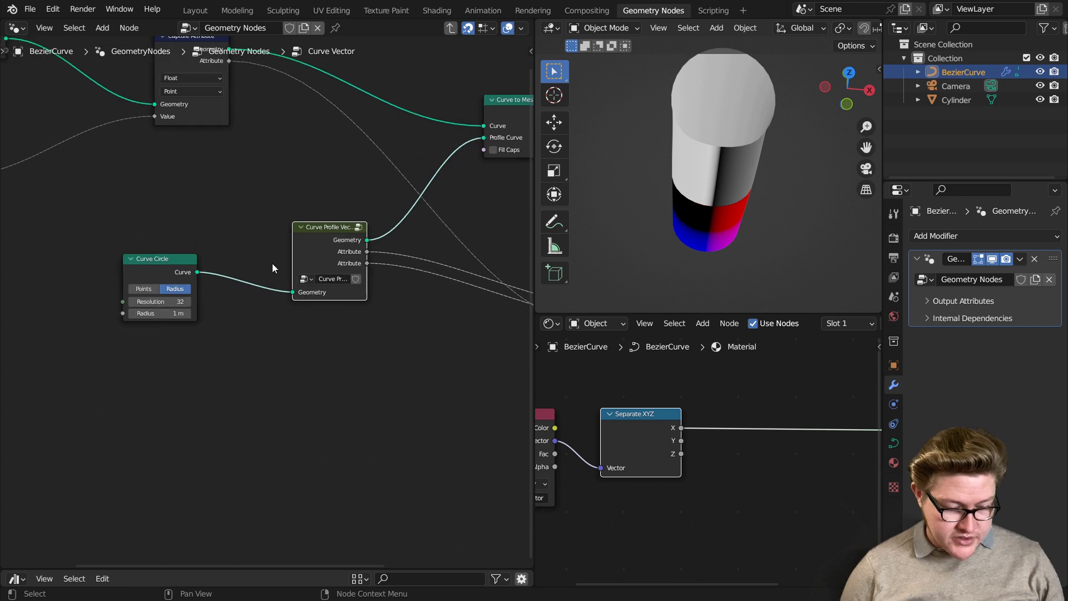
pyautogui.moveTo(267, 309); pyautogui.dragTo(434, 309, button='middle')
pyautogui.scroll(-4, 434, 309)
pyautogui.hotkey('shift', 'd')
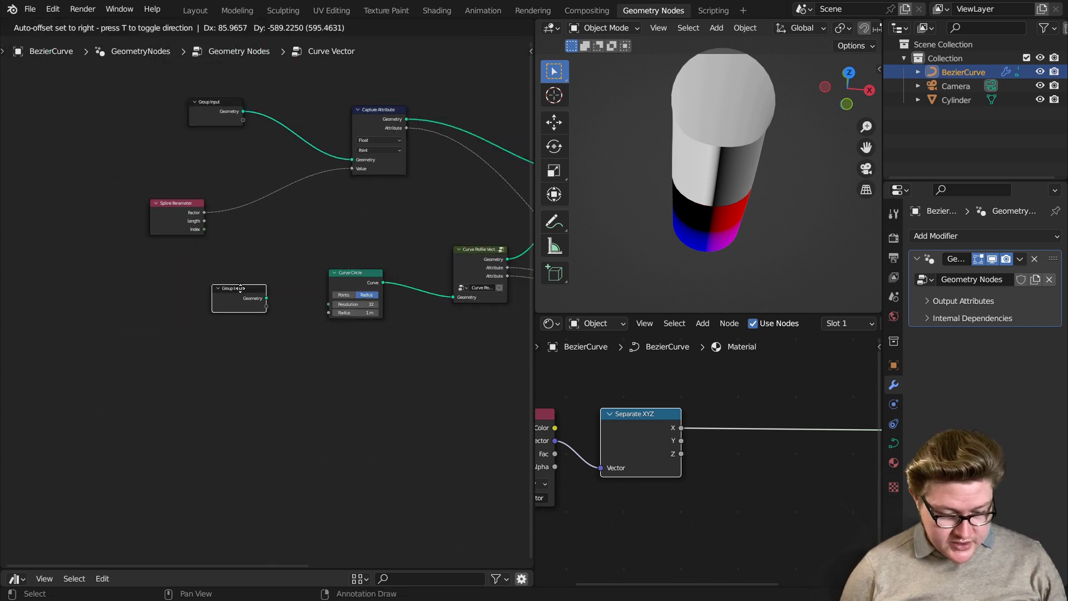
pyautogui.click(250, 296)
pyautogui.scroll(9, 266, 303)
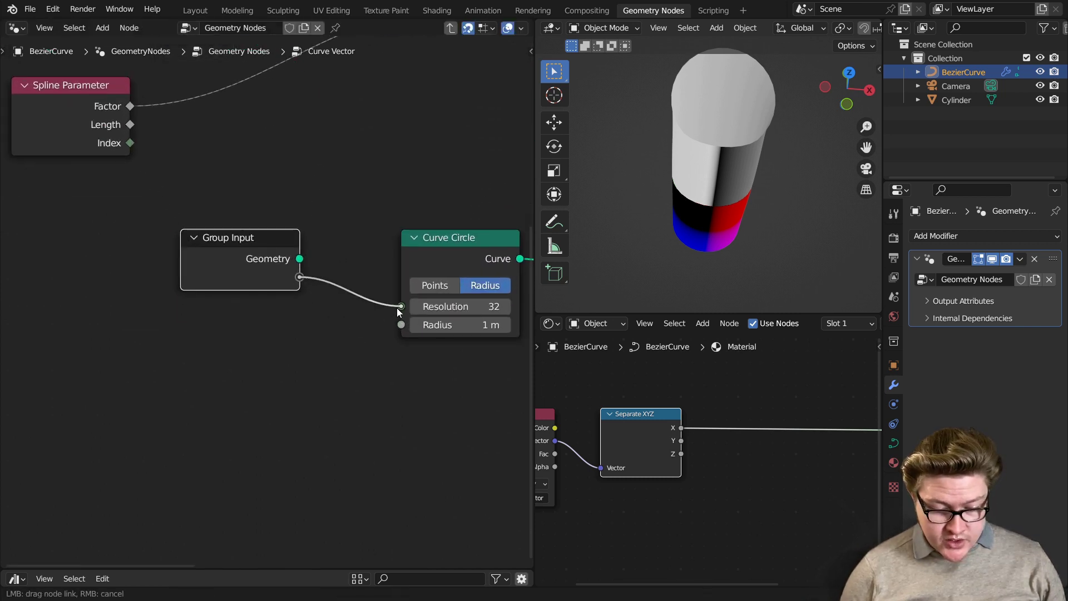
pyautogui.moveTo(398, 308); pyautogui.dragTo(399, 307)
pyautogui.scroll(-5, 271, 299)
pyautogui.press('Tab')
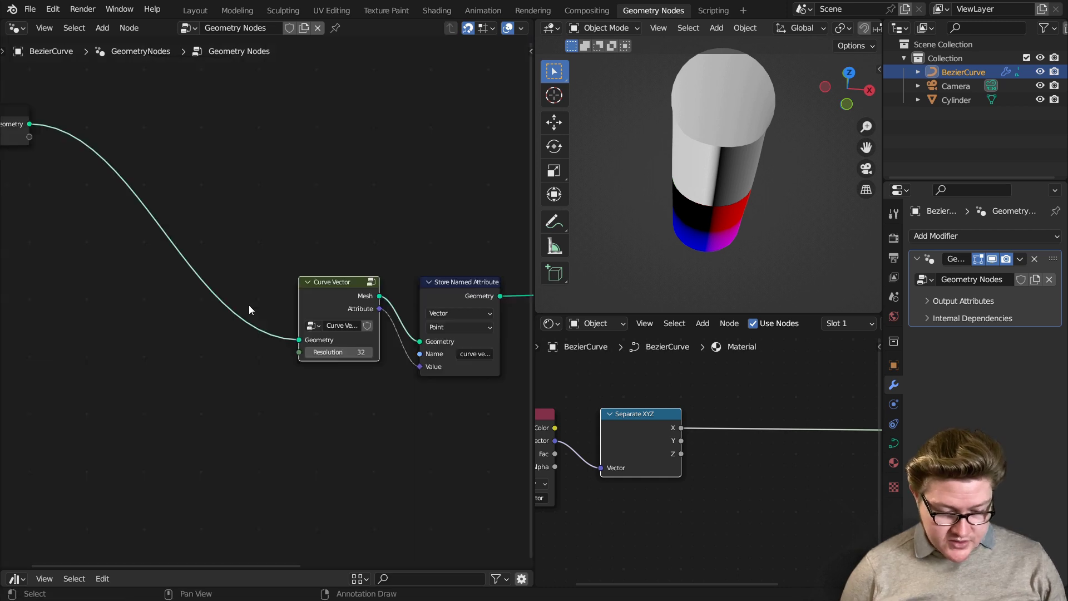
# Test the Curve Vector node with a Resolution of 3, inspect the tube's shape, and set the Resolution back to 32.
pyautogui.scroll(8, 400, 356)
pyautogui.moveTo(276, 337); pyautogui.dragTo(233, 337)
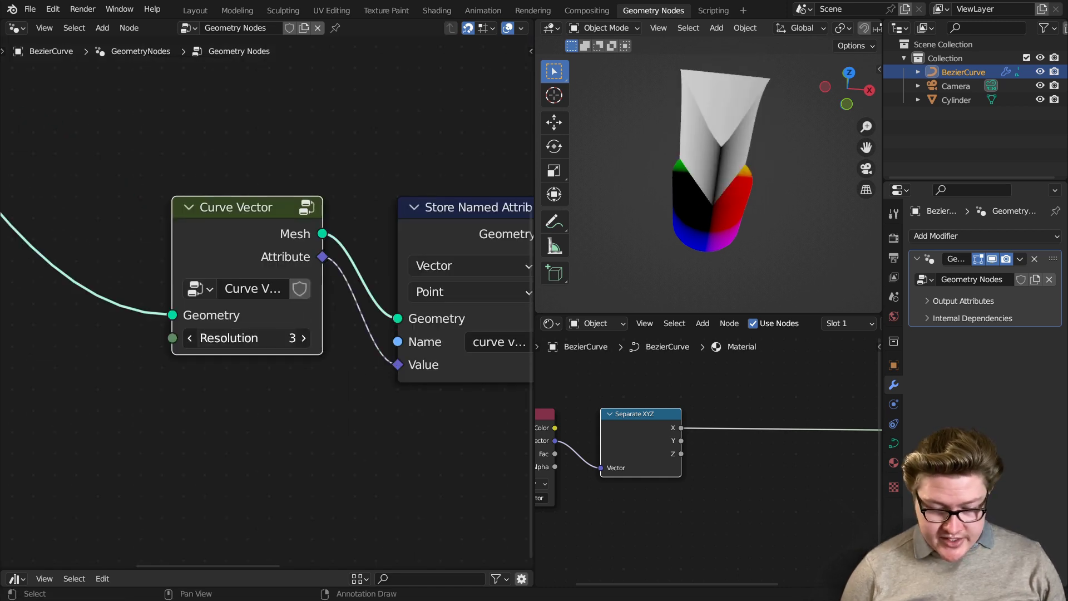
pyautogui.hotkey('ctrl', 'space')
pyautogui.moveTo(684, 250); pyautogui.dragTo(816, 448, button='middle')
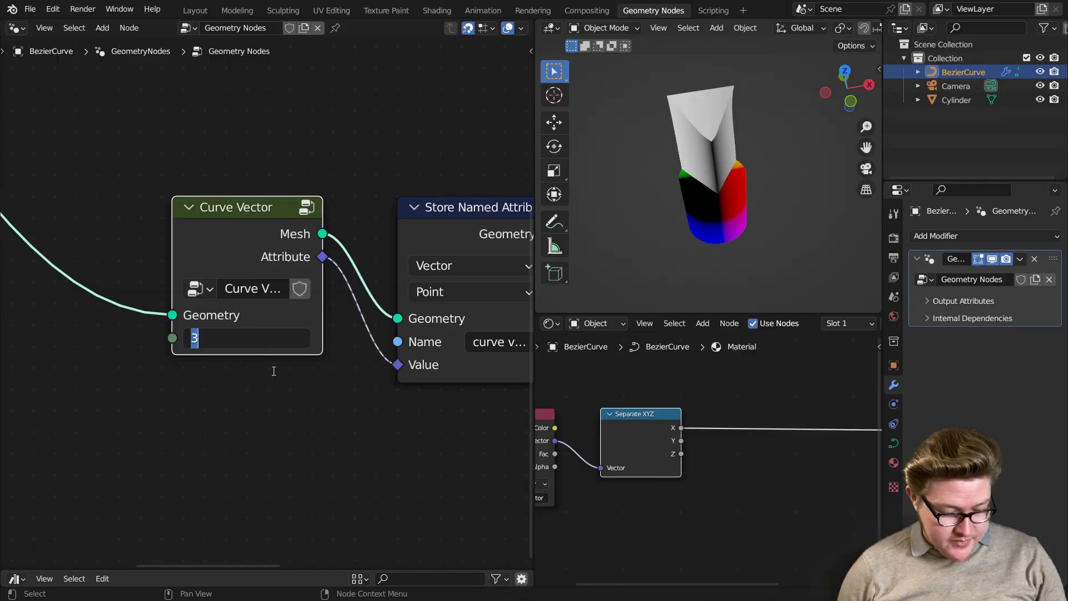
pyautogui.write('32')
pyautogui.press('Return')
# Open the Curve Profile Vectors group nested inside the Curve Vector group.
pyautogui.scroll(3, 751, 227)
pyautogui.press('Tab')
pyautogui.scroll(-6, 331, 248)
pyautogui.moveTo(317, 268); pyautogui.dragTo(2, 285, button='middle')
pyautogui.click(263, 227)
pyautogui.press('Tab')
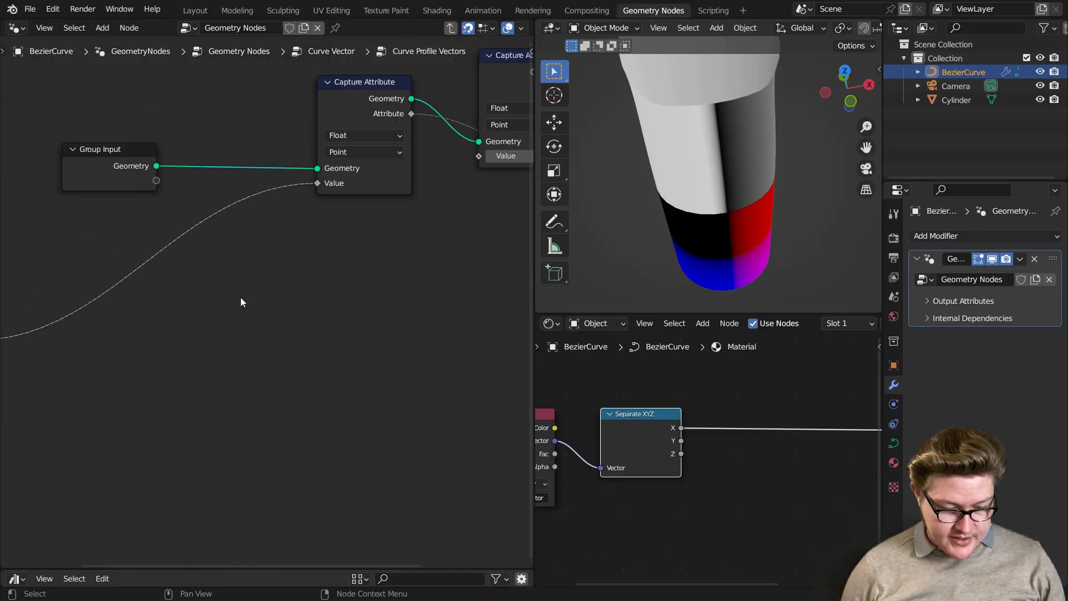
# Shift the Spline Parameter node slightly and place a duplicate of the Group Input node just below it.
pyautogui.scroll(-1, 249, 295)
pyautogui.moveTo(248, 294); pyautogui.dragTo(522, 264, button='middle')
pyautogui.scroll(2, 198, 336)
pyautogui.moveTo(94, 310); pyautogui.dragTo(66, 308)
pyautogui.moveTo(149, 320); pyautogui.dragTo(195, 300, button='middle')
pyautogui.scroll(-3, 195, 300)
pyautogui.click(478, 147)
pyautogui.hotkey('shift', 'd')
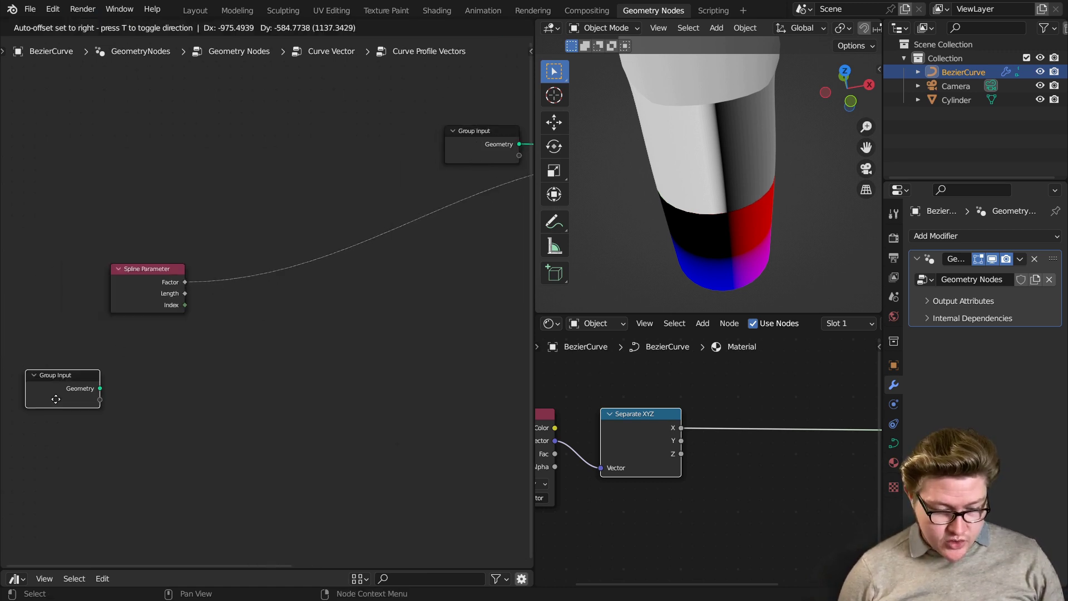
pyautogui.click(133, 348)
pyautogui.scroll(3, 223, 351)
pyautogui.moveTo(223, 351); pyautogui.dragTo(284, 313, button='middle')
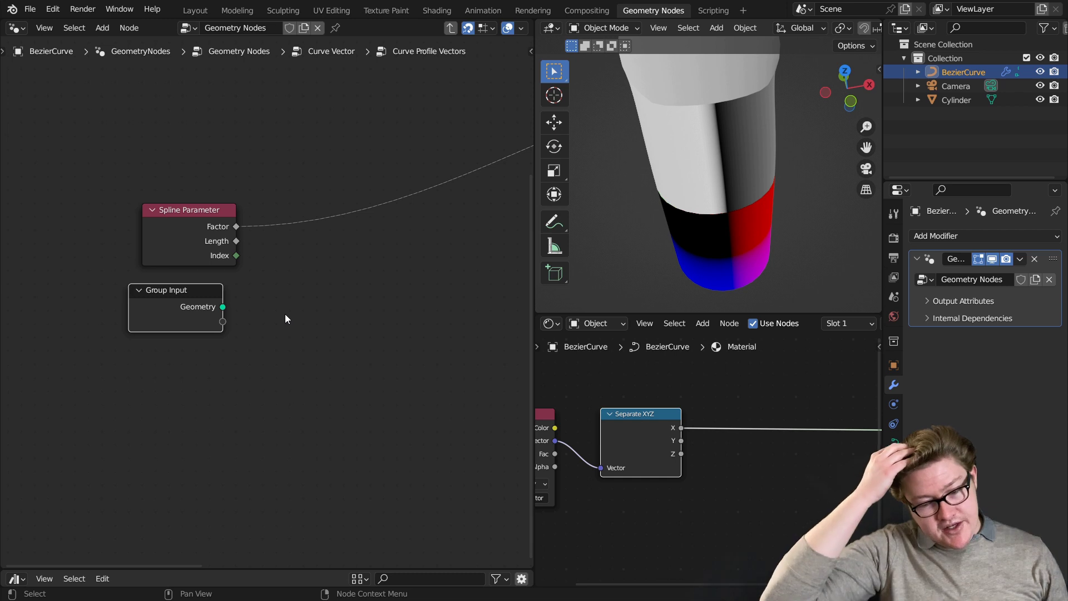
# Use a temporary Curve Circle node to expose a Resolution socket on the Curve Profile Vectors group's input.
pyautogui.hotkey('shift', 'a')
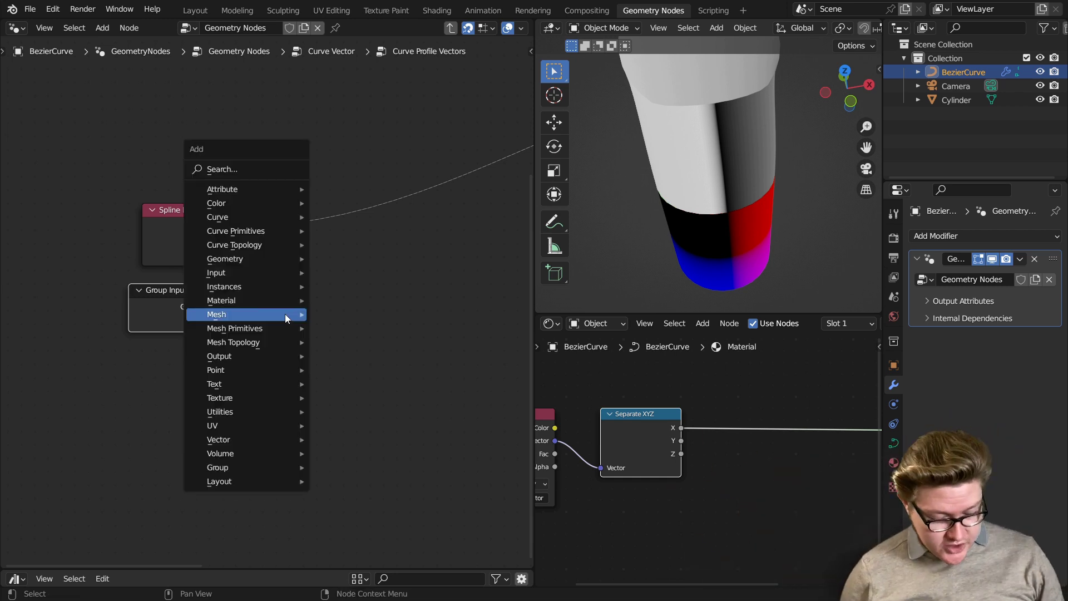
pyautogui.write('cir')
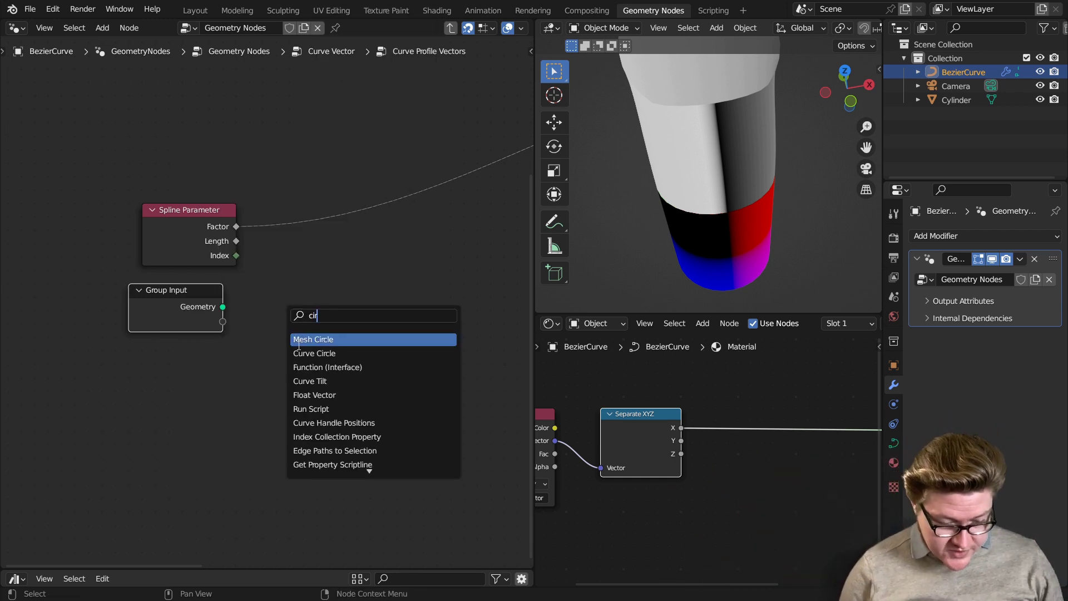
pyautogui.click(300, 354)
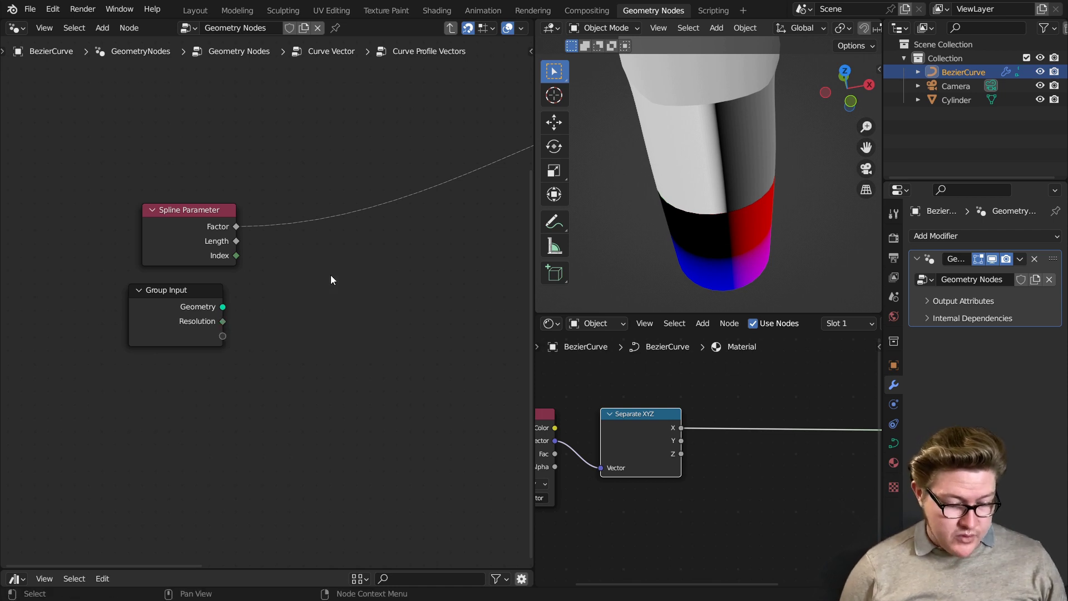
# Return to the Curve Vector group and connect the Group Input's Resolution to the Curve Profile Vectors node's Resolution.
pyautogui.click(194, 304)
pyautogui.press('Tab')
pyautogui.scroll(3, 195, 305)
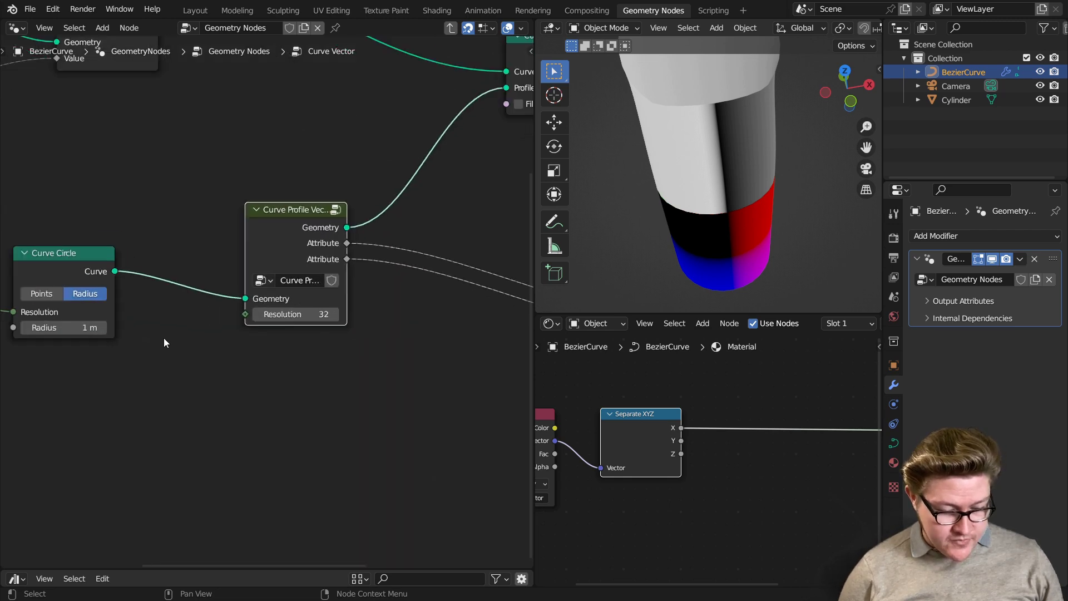
pyautogui.scroll(-5, 165, 339)
pyautogui.moveTo(165, 338); pyautogui.dragTo(356, 319, button='middle')
pyautogui.click(155, 284)
pyautogui.moveTo(153, 283); pyautogui.dragTo(406, 306)
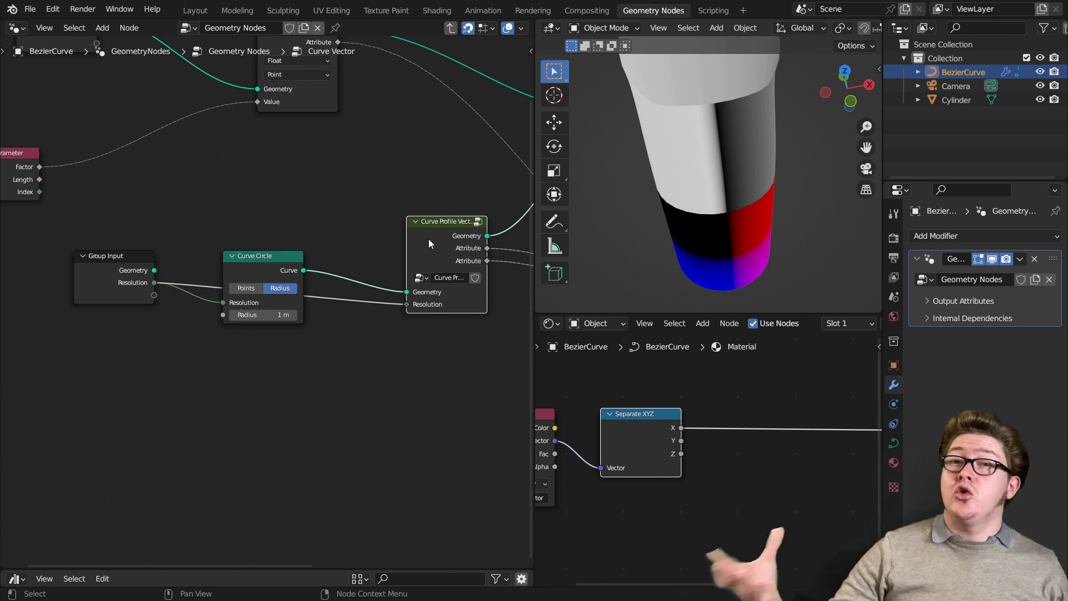
# Reopen the Curve Profile Vectors group at its Spline Parameter and duplicated Group Input nodes.
pyautogui.press('Tab')
pyautogui.scroll(2, 301, 290)
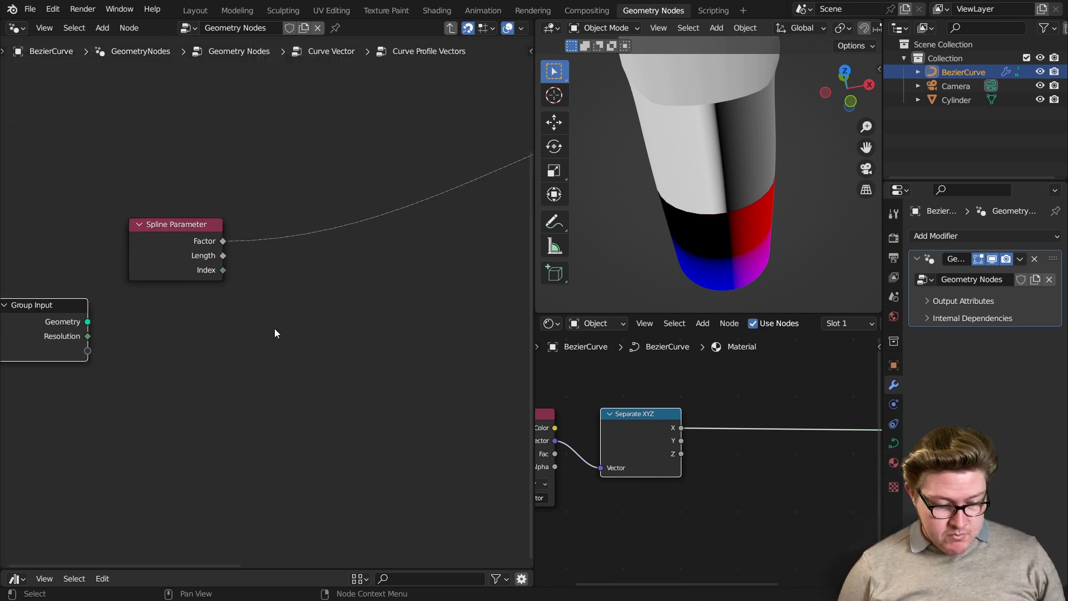
pyautogui.moveTo(274, 328); pyautogui.dragTo(305, 282, button='middle')
pyautogui.hotkey('shift', 'a')
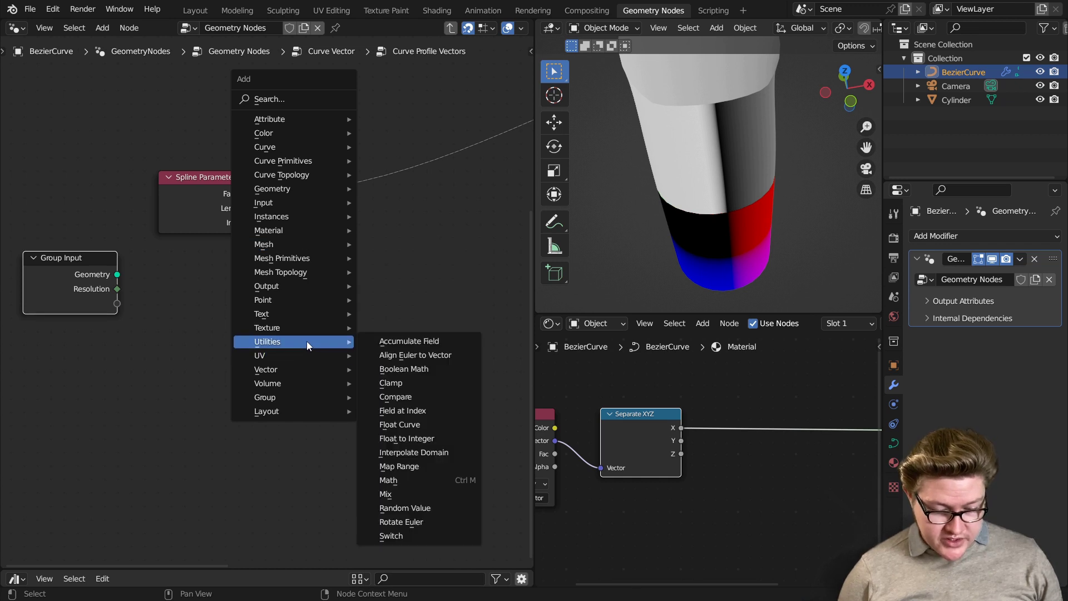
pyautogui.hotkey('shift', 'a')
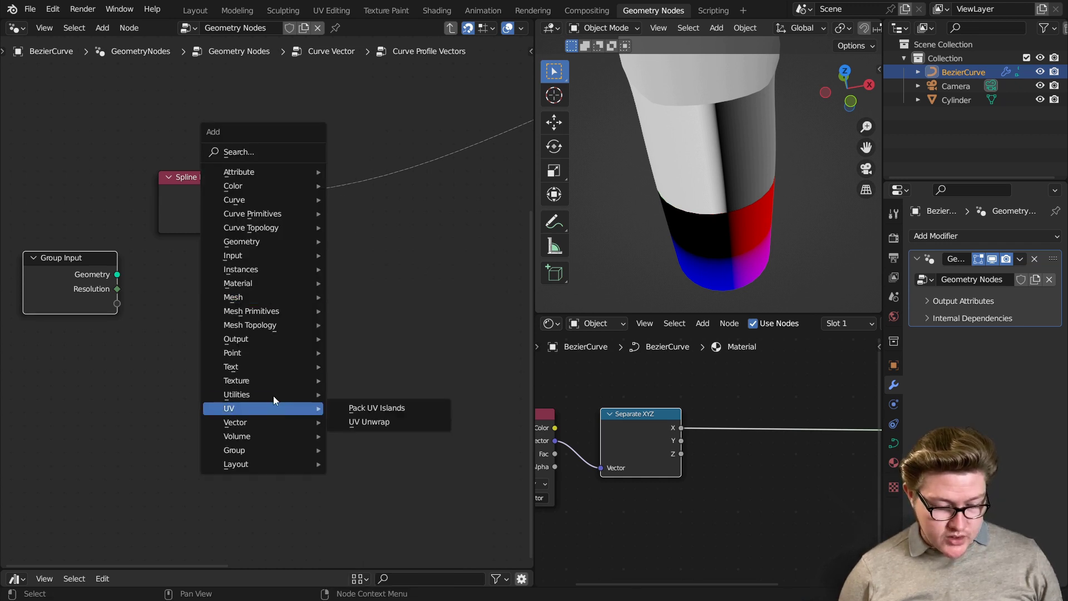
pyautogui.moveTo(250, 394)
pyautogui.rightClick(387, 269)
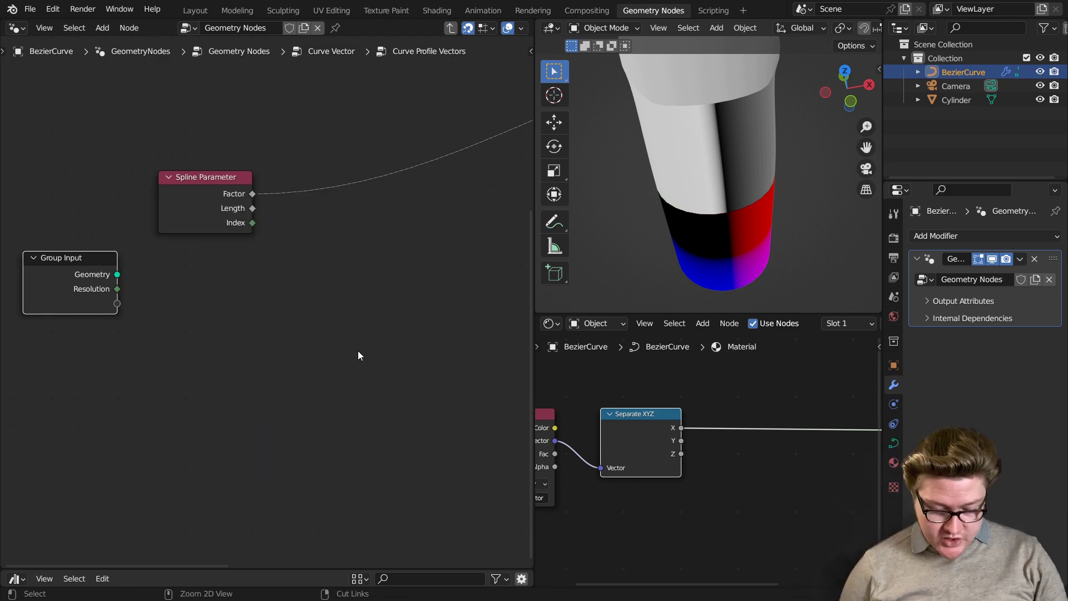
# Add a Subtract math node beside the duplicated Group Input that subtracts 1 from the Resolution.
pyautogui.hotkey('ctrl', 'm')
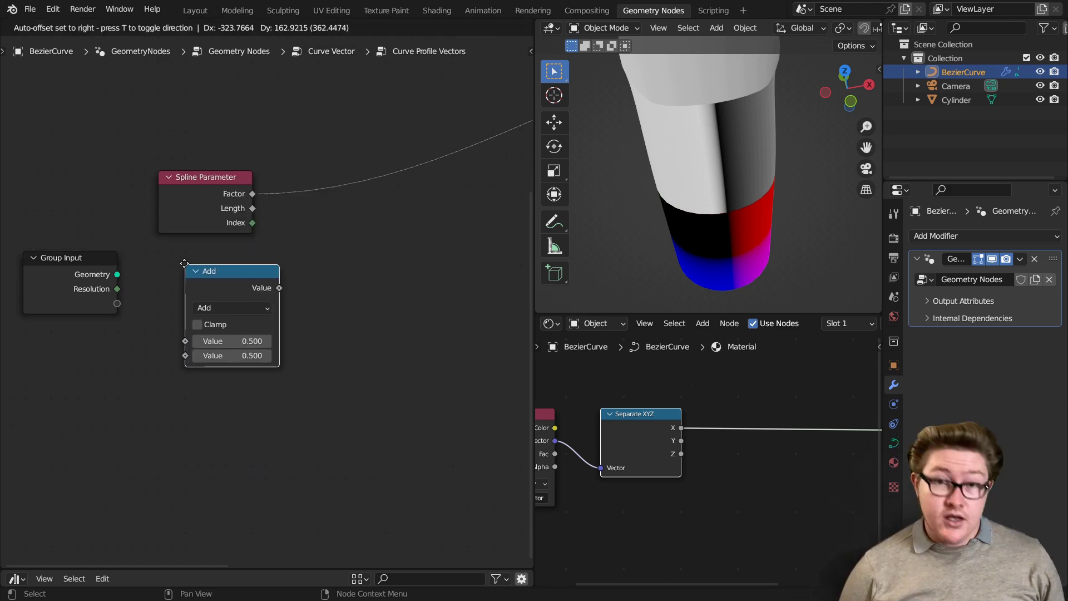
pyautogui.click(183, 264)
pyautogui.scroll(5, 243, 301)
pyautogui.moveTo(243, 300); pyautogui.dragTo(326, 277, button='middle')
pyautogui.click(315, 286)
pyautogui.click(309, 362)
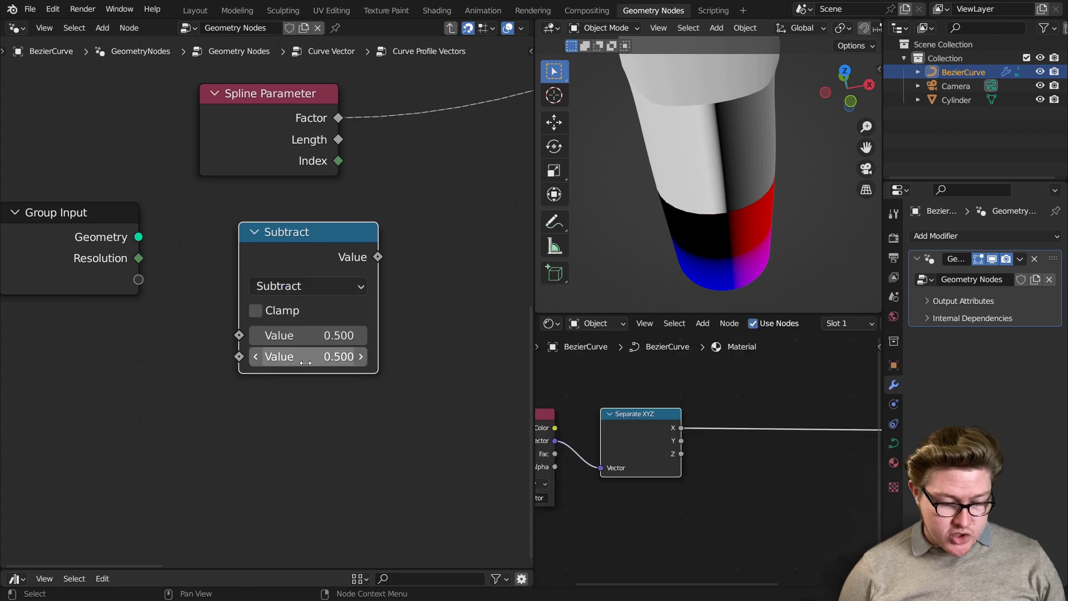
pyautogui.moveTo(139, 258); pyautogui.dragTo(241, 335)
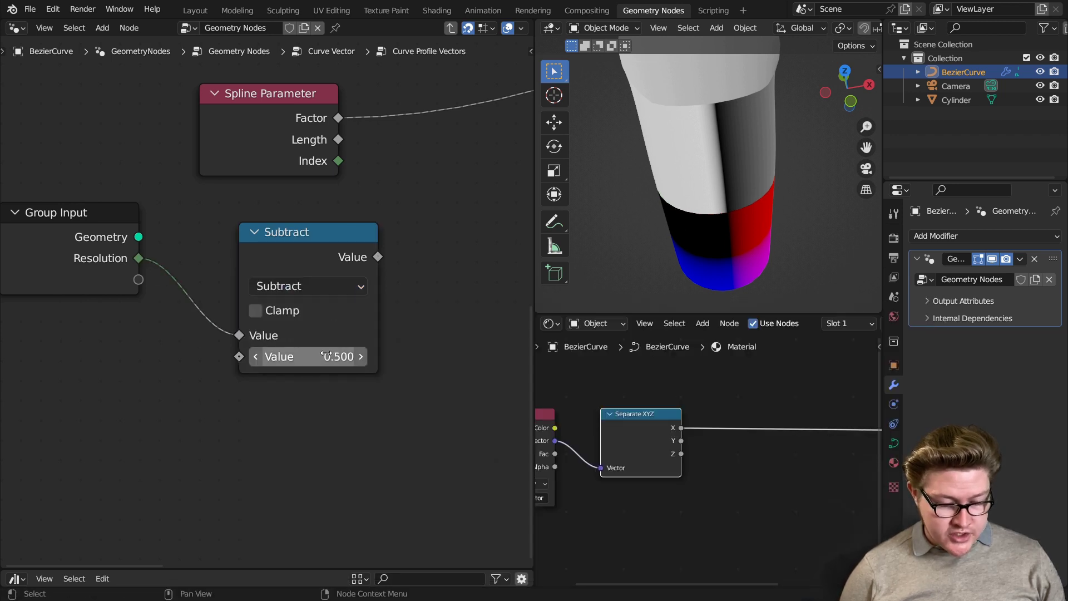
pyautogui.moveTo(100, 259); pyautogui.dragTo(62, 319)
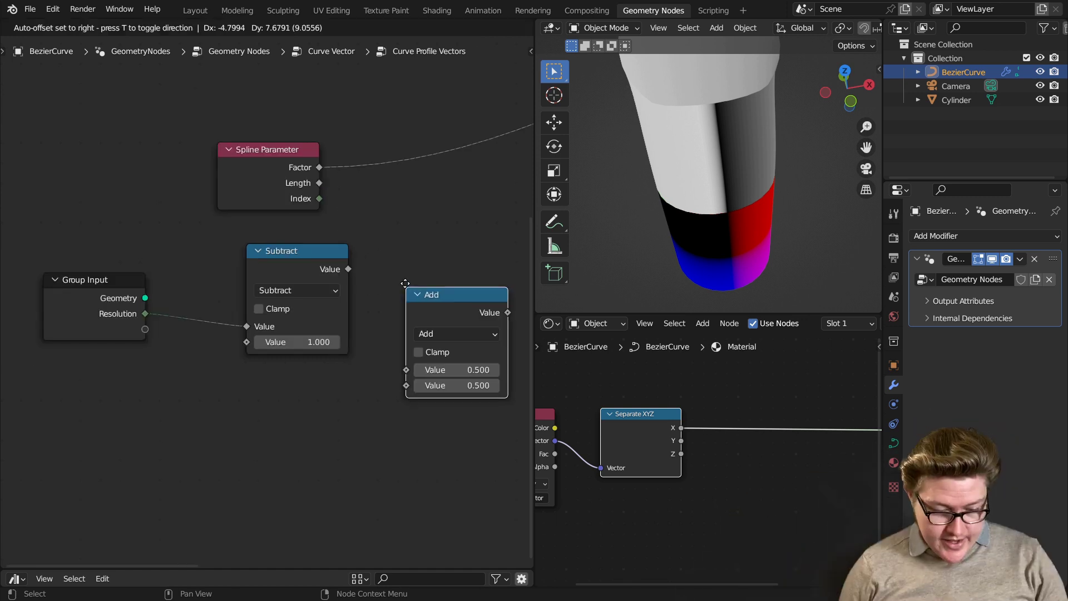
# Add a Divide math node that divides the Subtract result by the Group Input's Resolution.
pyautogui.click(406, 294)
pyautogui.click(405, 319)
pyautogui.click(403, 406)
pyautogui.moveTo(349, 266); pyautogui.dragTo(377, 356)
pyautogui.moveTo(116, 310); pyautogui.dragTo(116, 354)
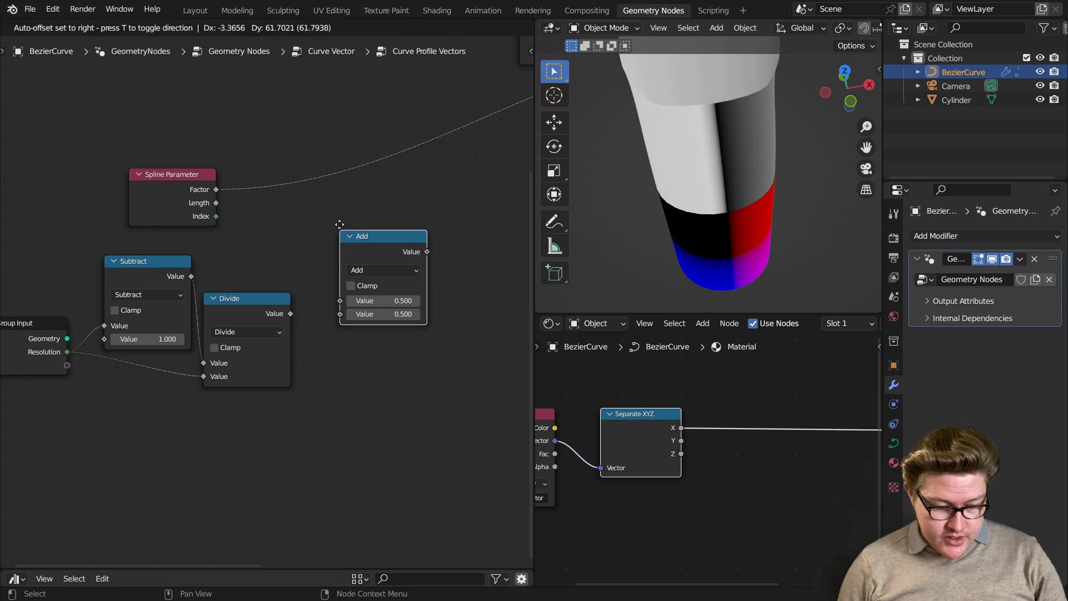
# Add a Multiply math node that multiplies the Spline Parameter's Factor by the Divide result.
pyautogui.click(340, 200)
pyautogui.click(386, 242)
pyautogui.click(379, 295)
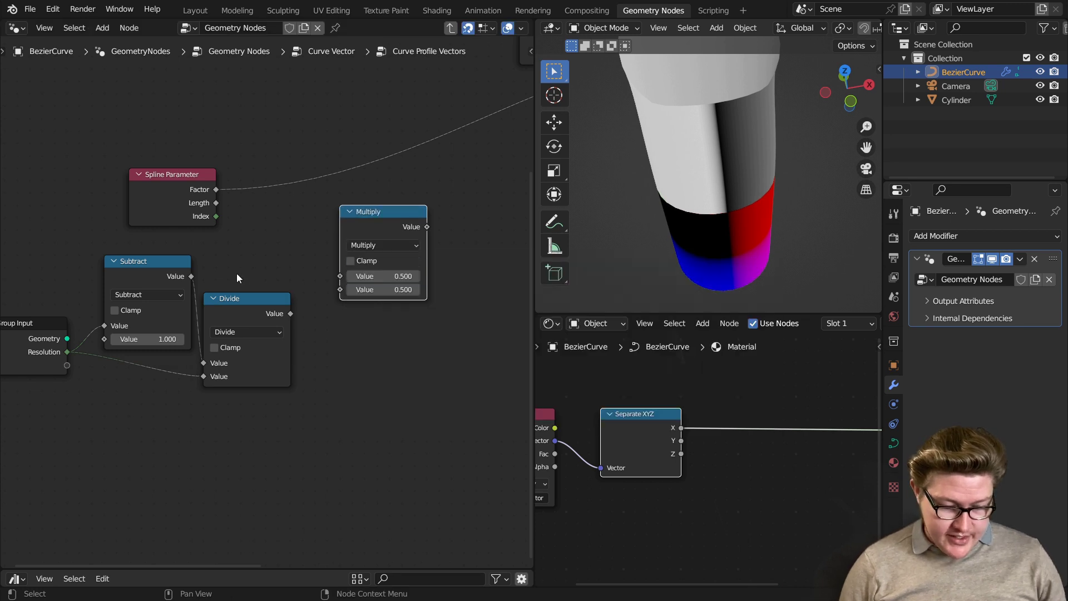
pyautogui.scroll(1, 236, 272)
pyautogui.moveTo(205, 171); pyautogui.dragTo(248, 213)
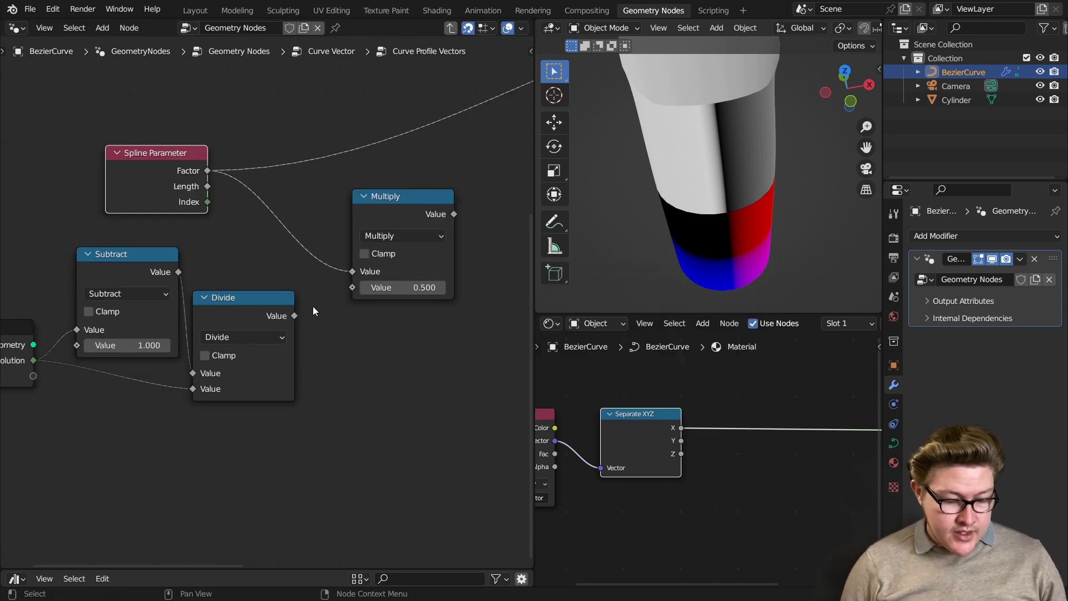
pyautogui.moveTo(354, 293); pyautogui.dragTo(354, 293)
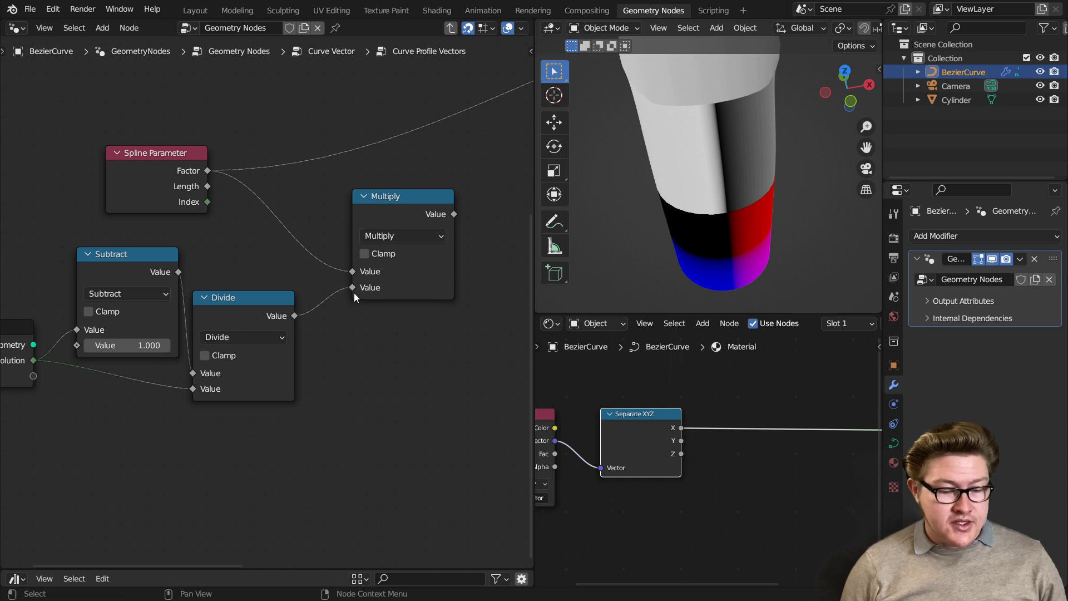
# Enclose the Spline Parameter, duplicated Group Input and three math nodes in a frame labelled "Fix Factor".
pyautogui.scroll(-2, 354, 293)
pyautogui.moveTo(364, 162); pyautogui.dragTo(73, 385)
pyautogui.hotkey('ctrl', 'j')
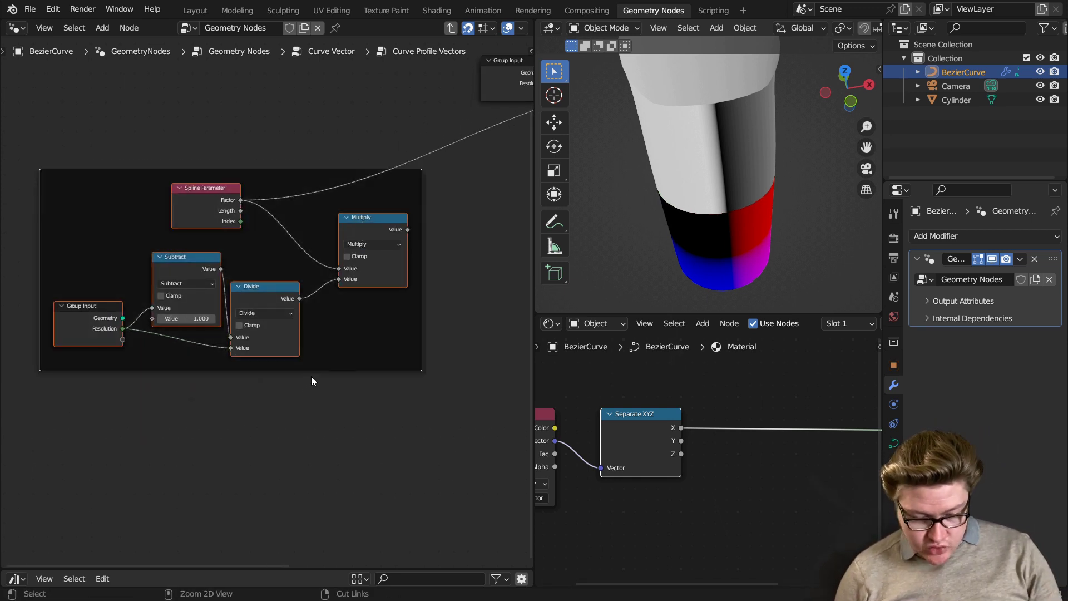
pyautogui.moveTo(297, 337); pyautogui.dragTo(316, 366, button='middle')
pyautogui.press('F2')
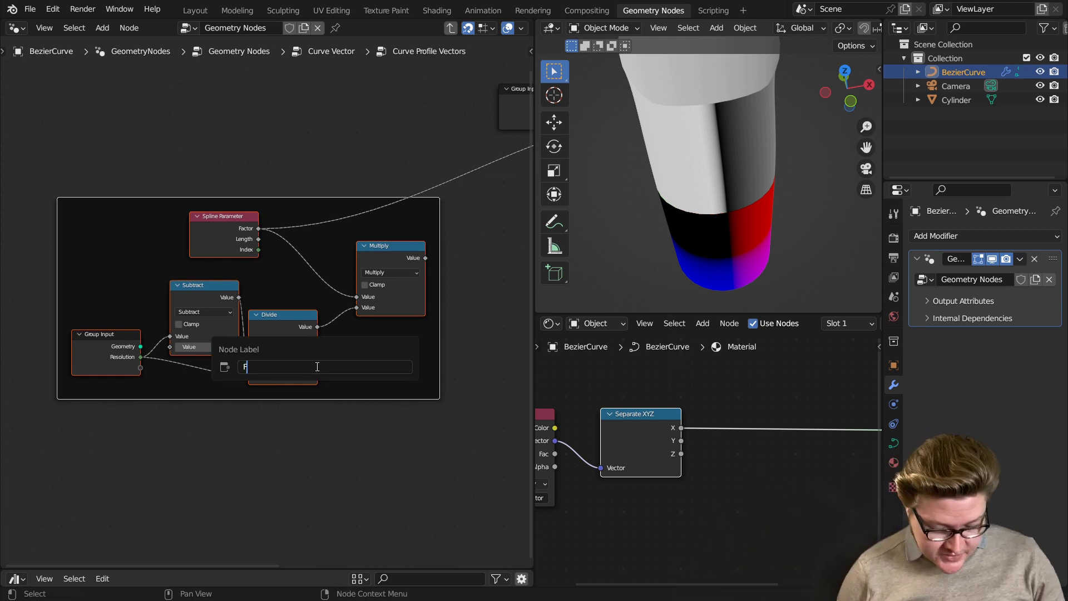
pyautogui.write('Fix Factor')
pyautogui.press('Return')
# Arrange the nodes compactly inside the Fix Factor frame, with Spline Parameter above Divide and between Subtract and Multiply.
pyautogui.scroll(2, 275, 268)
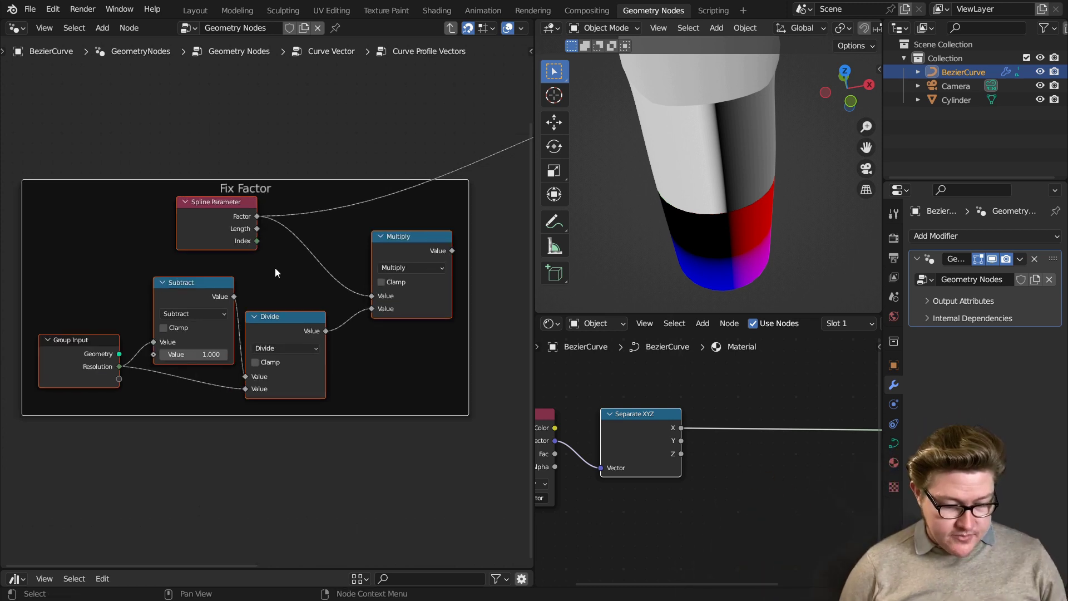
pyautogui.moveTo(264, 235); pyautogui.dragTo(330, 291)
pyautogui.hotkey('ctrl', 'z')
pyautogui.moveTo(239, 311); pyautogui.dragTo(229, 287)
pyautogui.moveTo(132, 386); pyautogui.dragTo(143, 362)
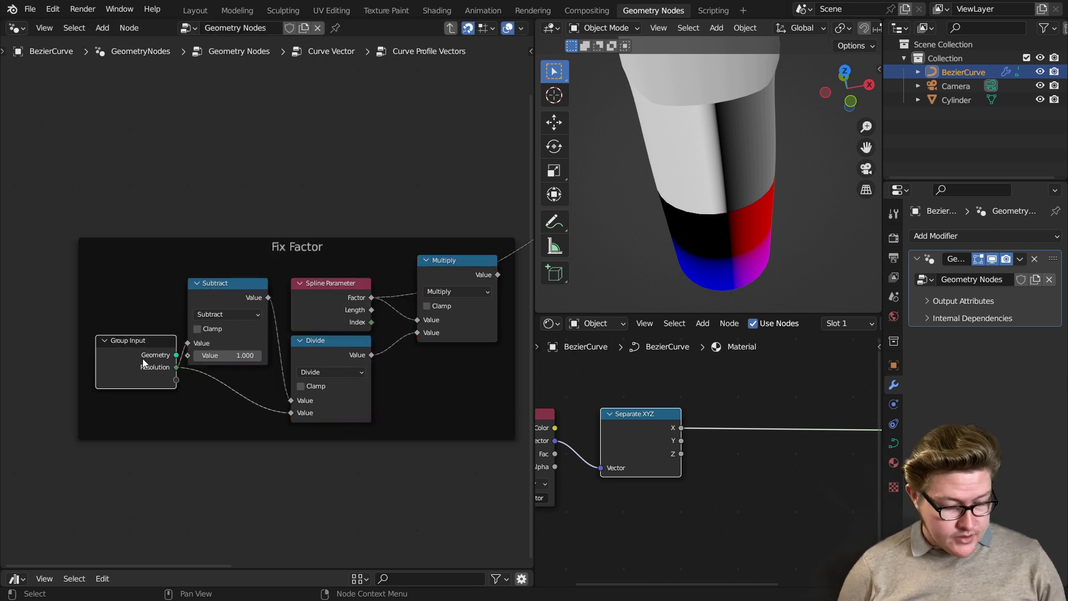
pyautogui.moveTo(456, 267); pyautogui.dragTo(433, 289)
# Connect the Multiply output to the first Capture Attribute's Value in place of the raw Factor, and check the tube's seam.
pyautogui.scroll(-3, 432, 288)
pyautogui.moveTo(501, 289); pyautogui.dragTo(194, 312, button='middle')
pyautogui.moveTo(128, 312); pyautogui.dragTo(311, 205)
pyautogui.scroll(1, 693, 242)
pyautogui.moveTo(693, 242); pyautogui.dragTo(695, 223, button='middle')
# Leave the nested groups and lower the Curve Vector node's Resolution to test the corrected factor on a coarser tube.
pyautogui.press('Tab')
pyautogui.scroll(3, 196, 300)
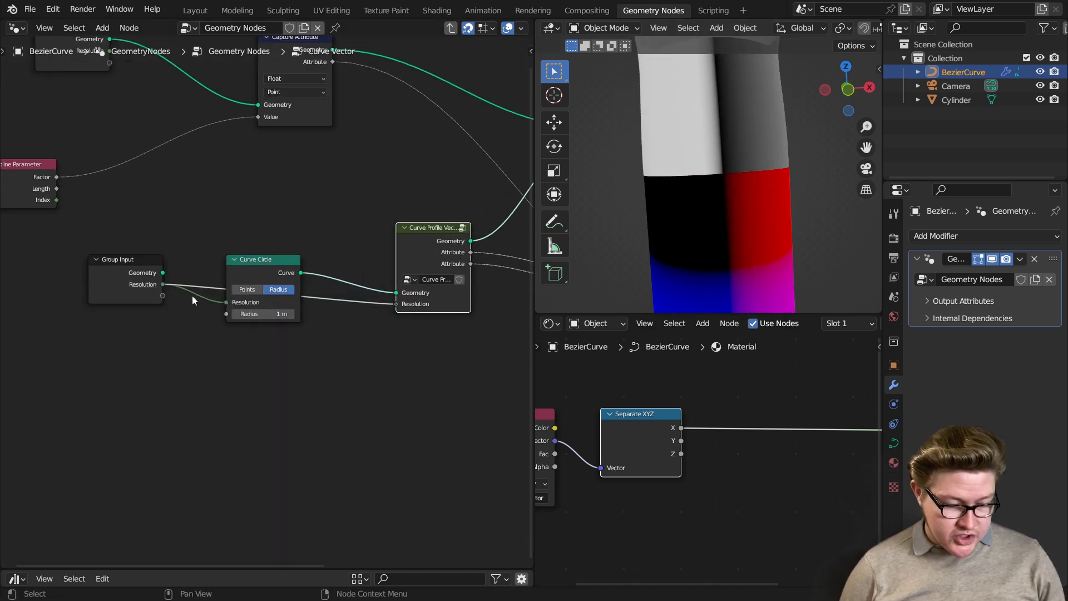
pyautogui.press('Tab')
pyautogui.press('Tab')
# Reopen the Curve Profile Vectors group and select the Spline Parameter node inside the Fix Factor frame.
pyautogui.click(466, 239)
pyautogui.press('Tab')
pyautogui.scroll(5, 235, 358)
pyautogui.moveTo(234, 358); pyautogui.dragTo(458, 326, button='middle')
pyautogui.scroll(-5, 458, 327)
pyautogui.moveTo(363, 366); pyautogui.dragTo(442, 342, button='middle')
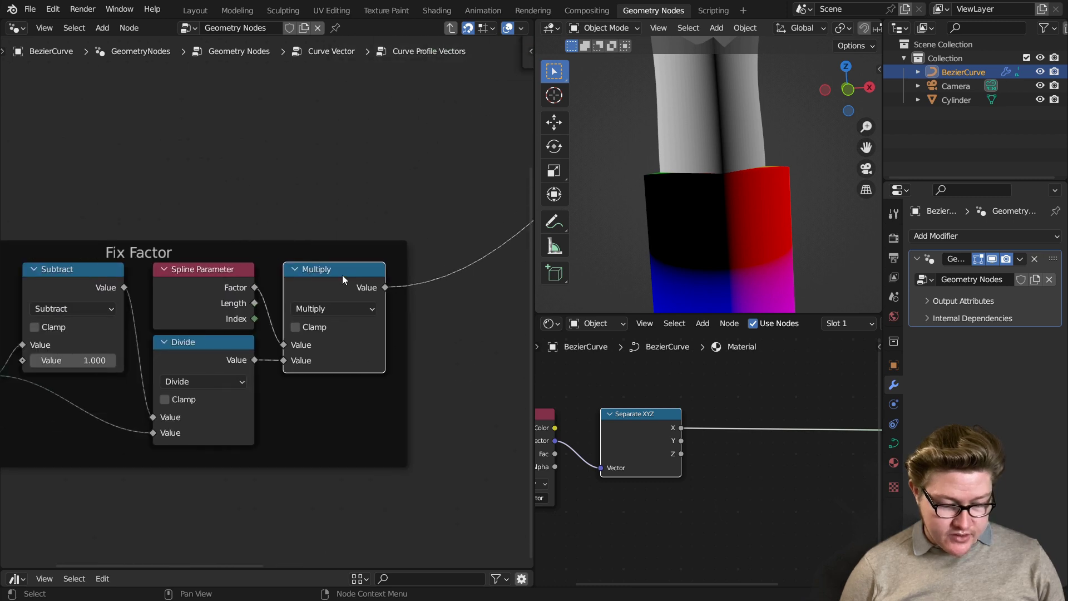
pyautogui.scroll(2, 342, 274)
pyautogui.moveTo(190, 274)
pyautogui.mouseDown()
pyautogui.moveTo(217, 267)
pyautogui.moveTo(195, 266)
pyautogui.mouseUp()
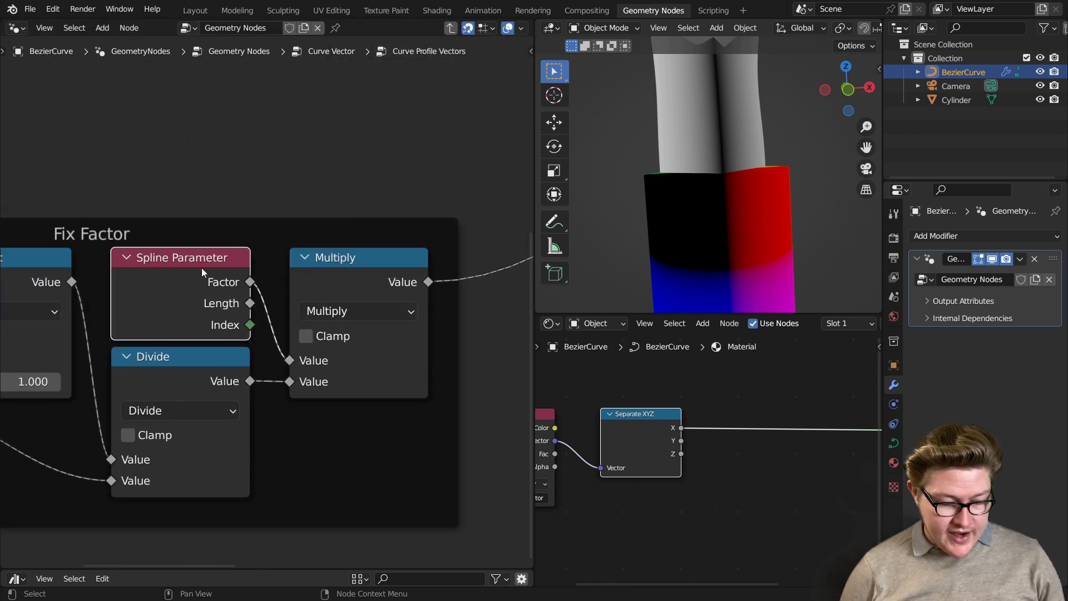
# Mute and unmute the Multiply node in the Fix Factor frame to compare the tube's seam with and without the correction.
pyautogui.press('m')
pyautogui.moveTo(601, 267); pyautogui.dragTo(527, 265, button='middle')
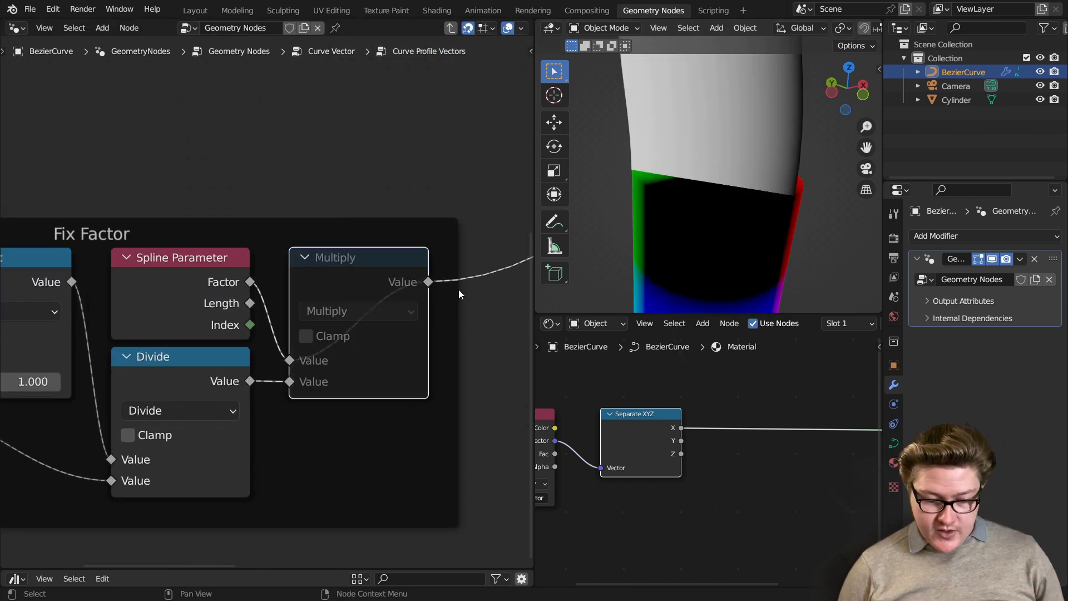
pyautogui.press('m')
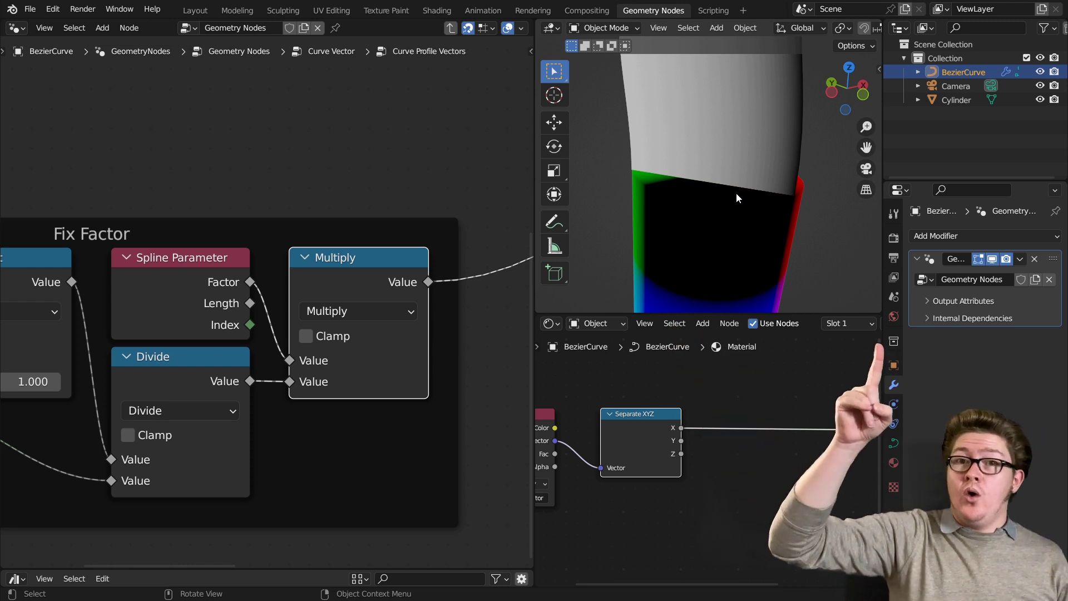
# Raise the Curve Vector node's Resolution outside the nested groups, and return to the Curve Profile Vectors group to inspect the tube.
pyautogui.press('Tab')
pyautogui.press('Tab')
pyautogui.moveTo(246, 322); pyautogui.dragTo(262, 325)
pyautogui.press('Tab')
pyautogui.press('Tab')
pyautogui.moveTo(749, 224); pyautogui.dragTo(735, 186, button='middle')
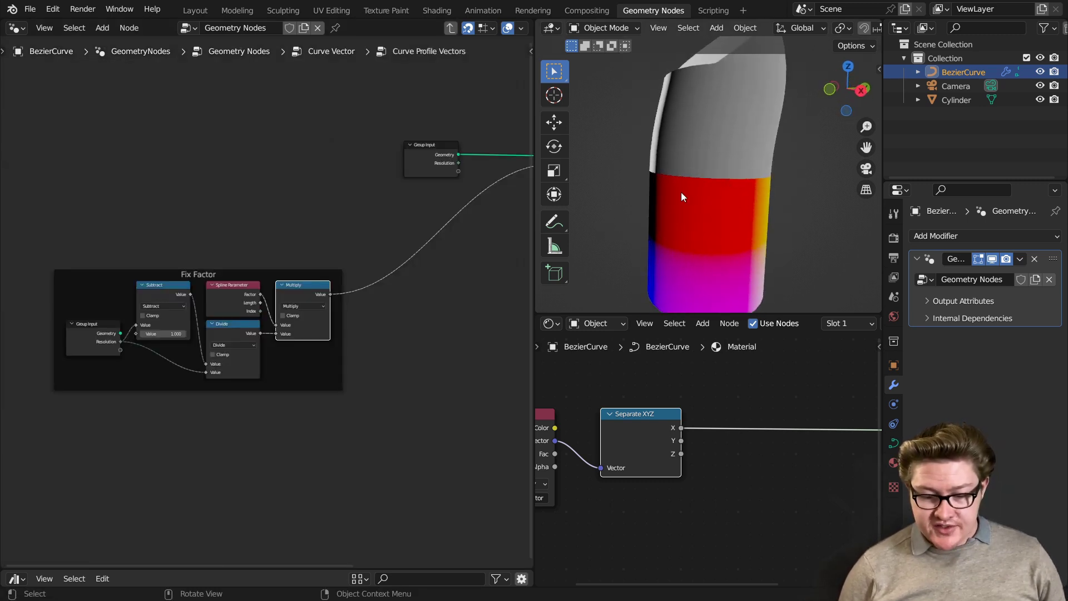
# Insert a Separate XYZ node after the Texture Coordinate node's Object output in the cylinder's material, using its X output.
pyautogui.click(709, 223)
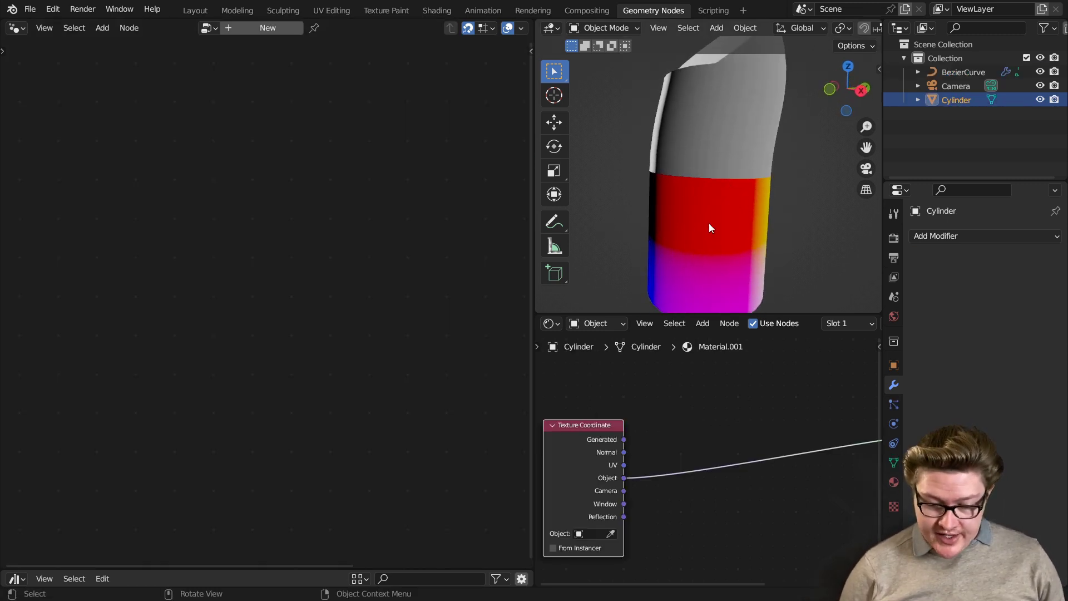
pyautogui.press('F3')
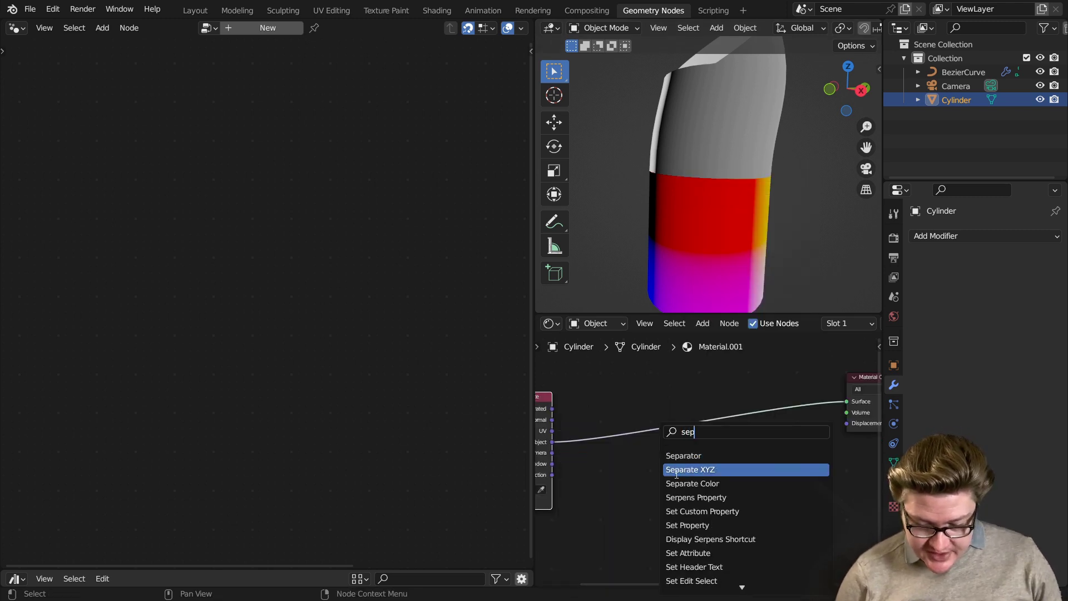
pyautogui.click(673, 470)
pyautogui.click(626, 429)
pyautogui.scroll(3, 624, 441)
pyautogui.moveTo(624, 440); pyautogui.dragTo(621, 498, button='middle')
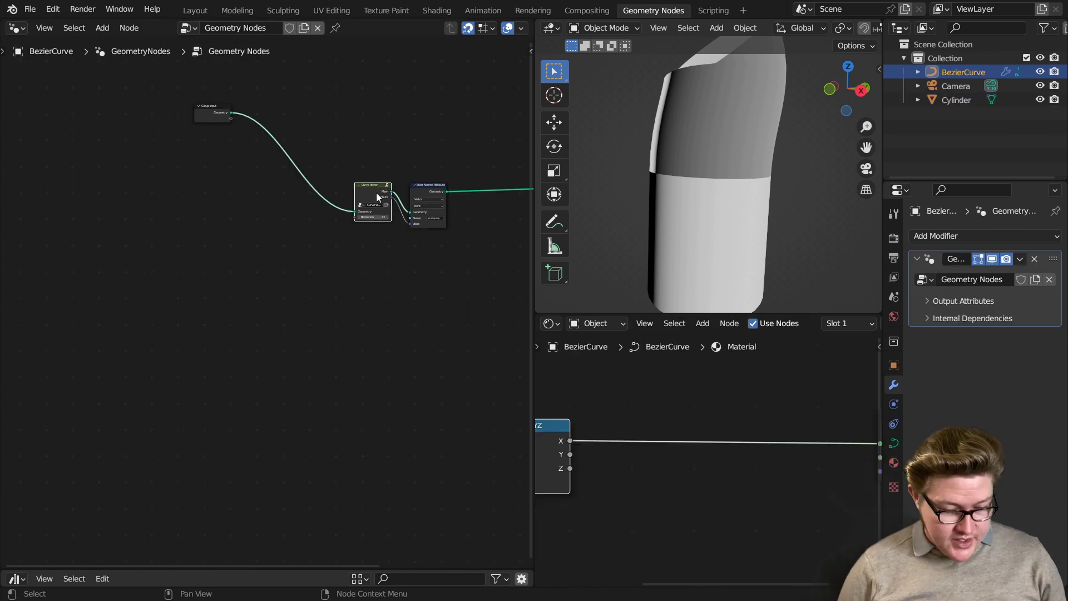
# Reopen the Bezier curve's Curve Profile Vectors group and move the Fix Factor frame farther from the Capture Attribute nodes.
pyautogui.scroll(6, 349, 253)
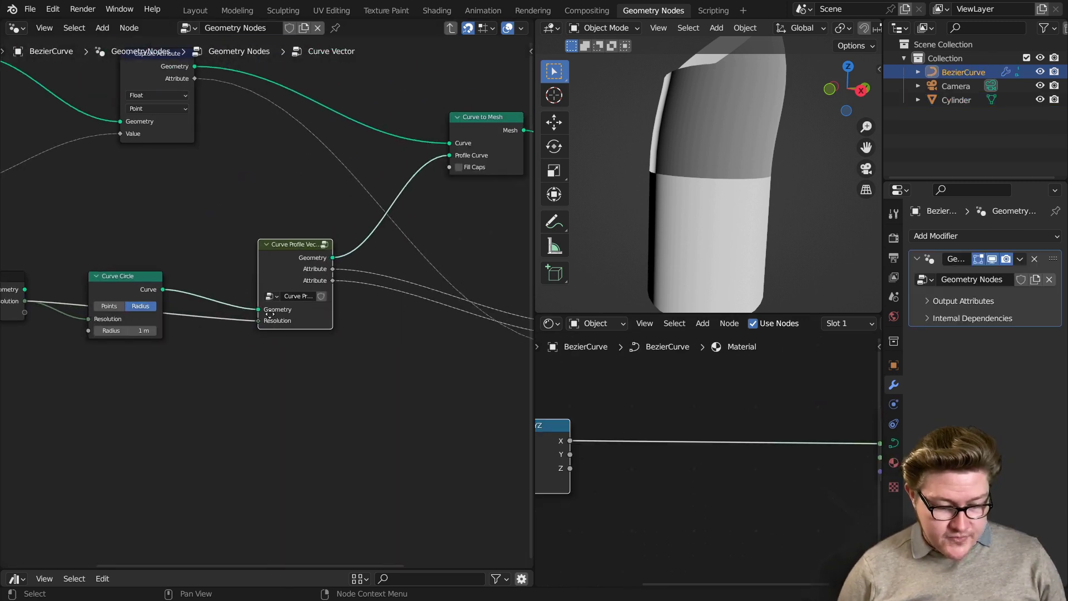
pyautogui.press('Tab')
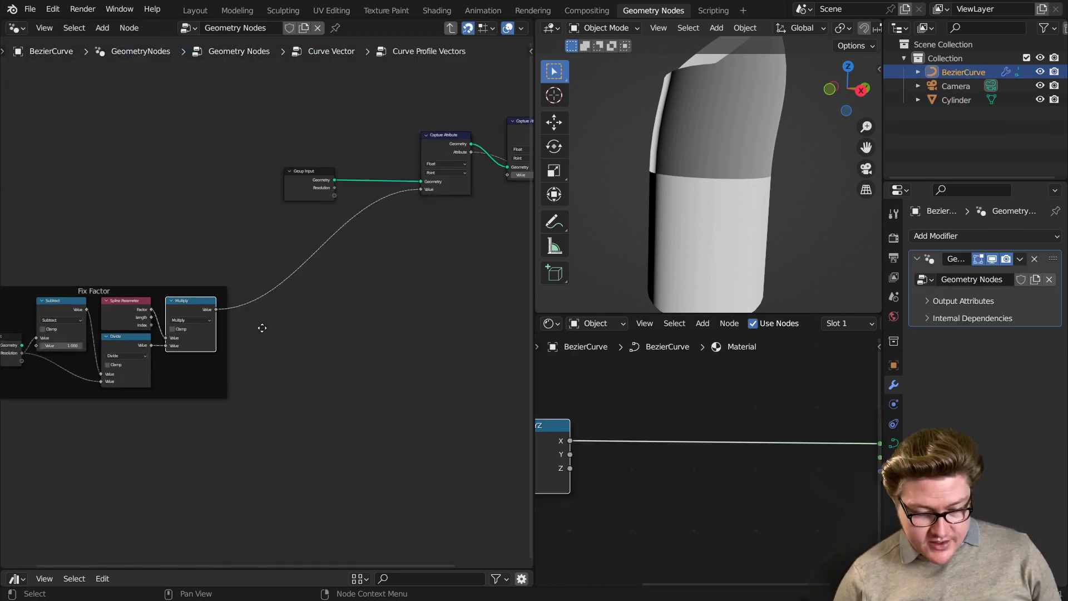
pyautogui.scroll(-1, 261, 314)
pyautogui.moveTo(222, 319); pyautogui.dragTo(367, 298, button='middle')
pyautogui.moveTo(216, 273); pyautogui.dragTo(116, 301)
pyautogui.moveTo(385, 273); pyautogui.dragTo(237, 283, button='middle')
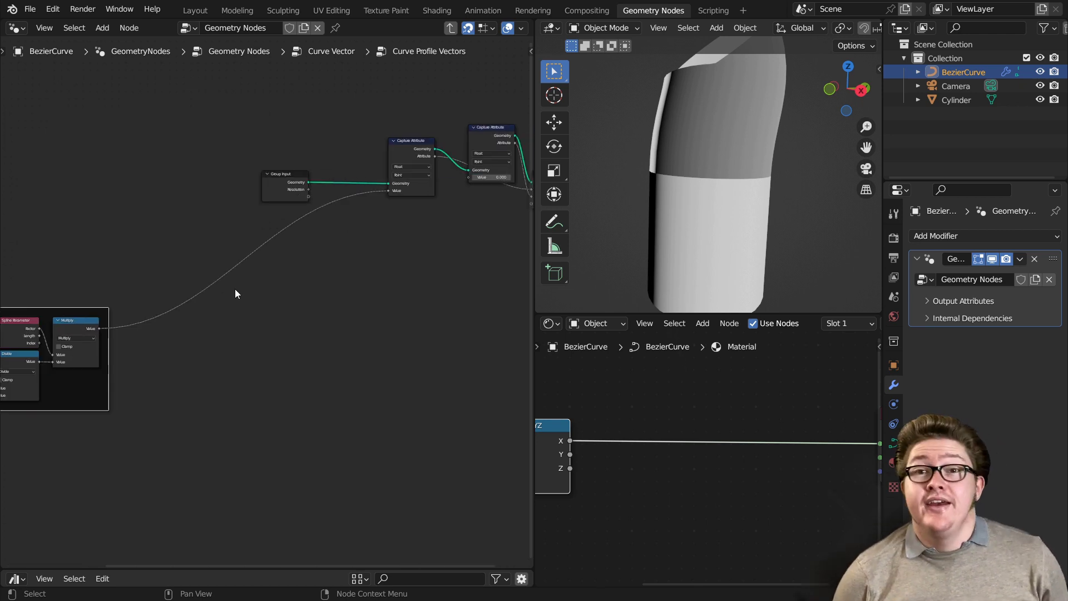
# Insert a Map Range node on the link between the Multiply node and the first Capture Attribute, with Clamp disabled.
pyautogui.hotkey('shift', 'a')
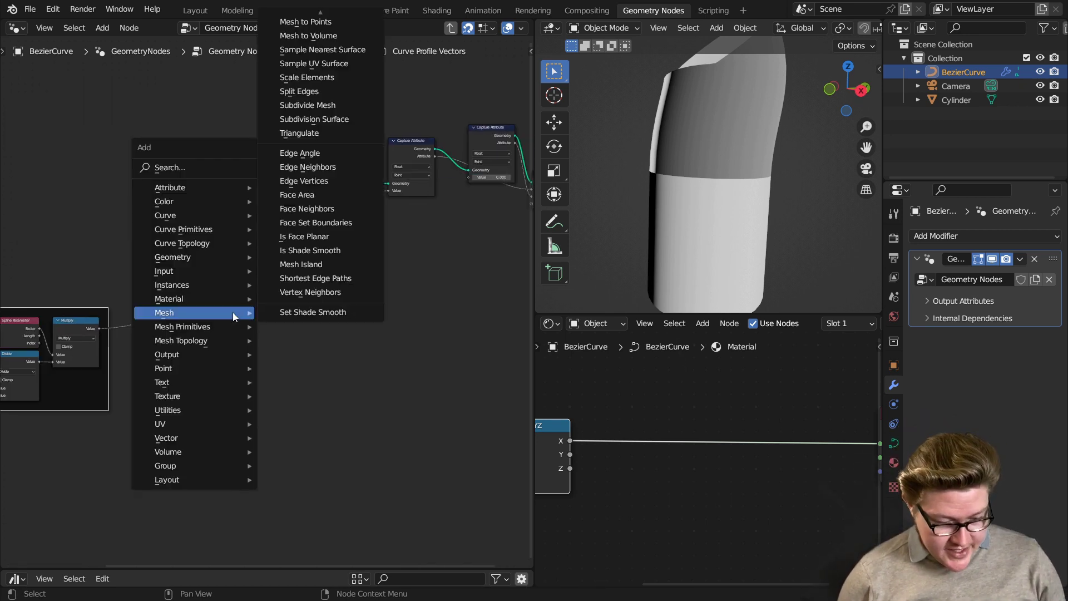
pyautogui.press('space')
pyautogui.press('Return')
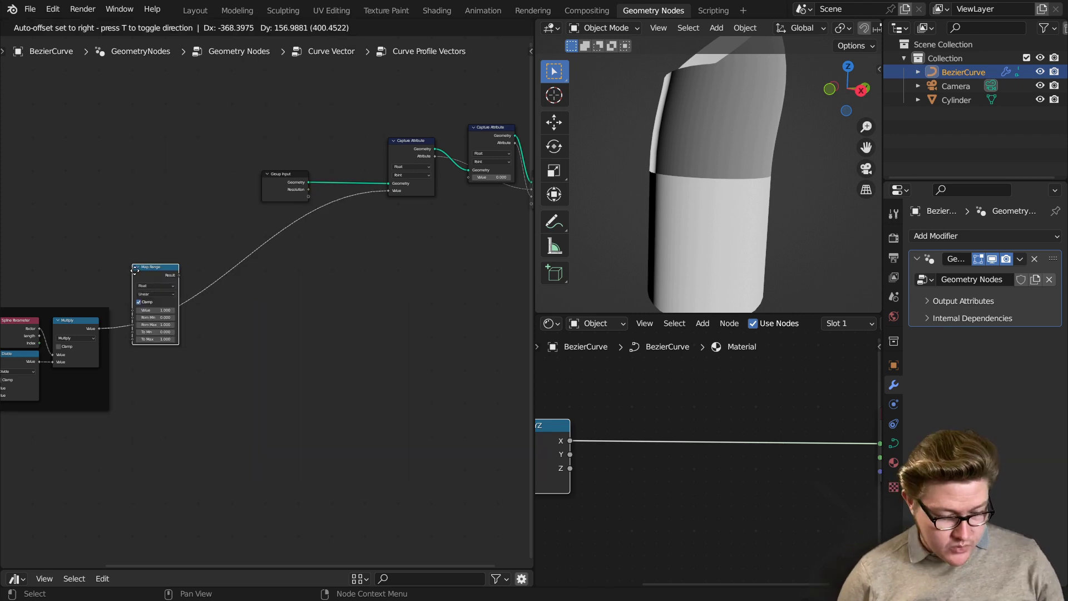
pyautogui.click(134, 268)
pyautogui.scroll(12, 179, 312)
pyautogui.moveTo(178, 312); pyautogui.dragTo(412, 314, button='middle')
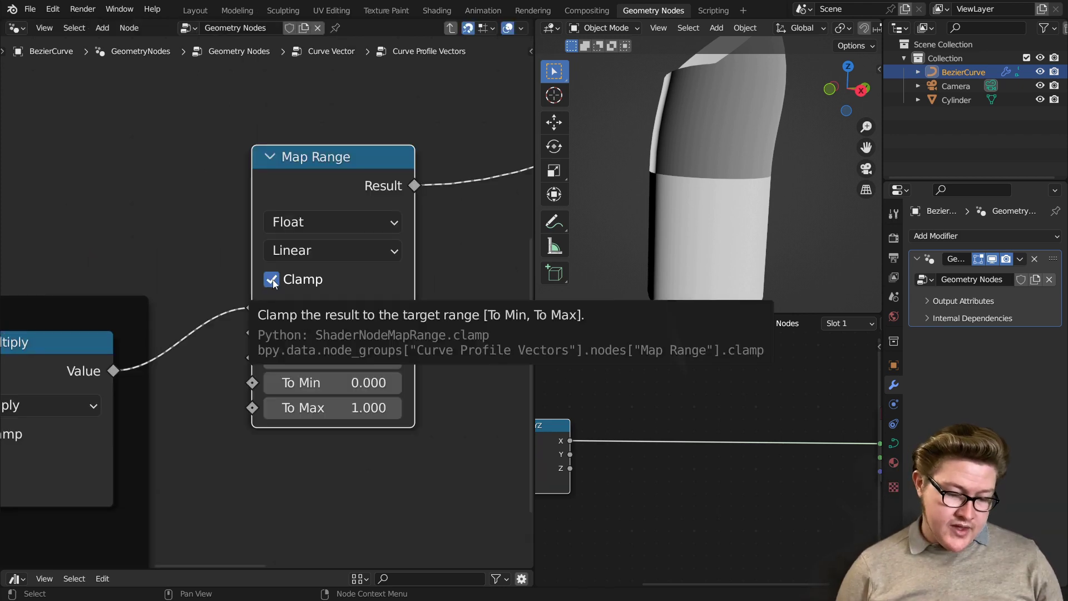
pyautogui.click(272, 279)
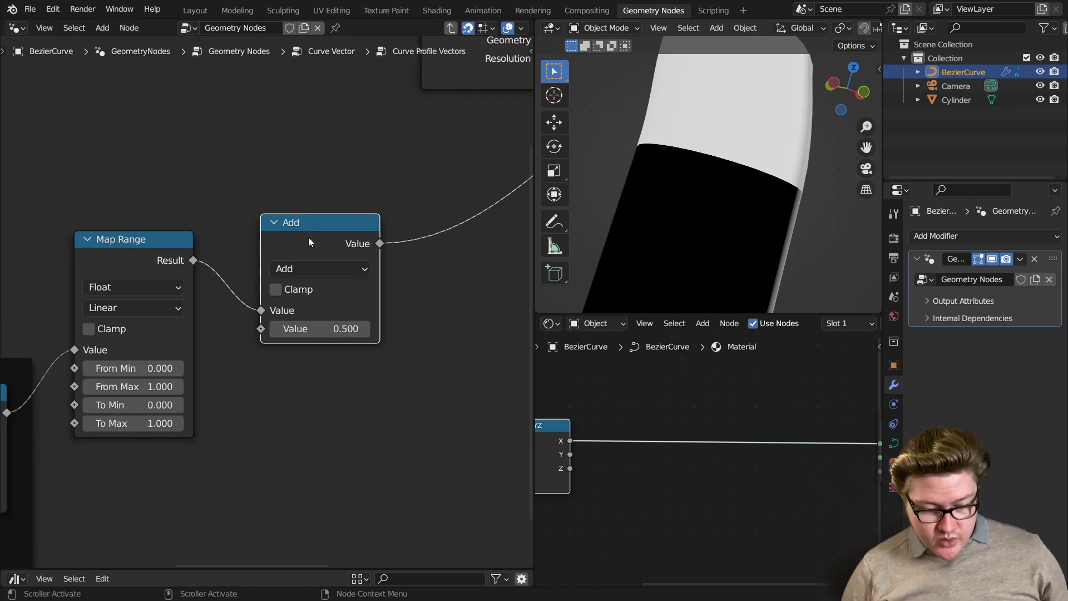
# Compare the tube's X gradient with the reference cylinder's from several sides in a maximized viewport, with the Add node muted.
pyautogui.moveTo(621, 192); pyautogui.dragTo(783, 254, button='middle')
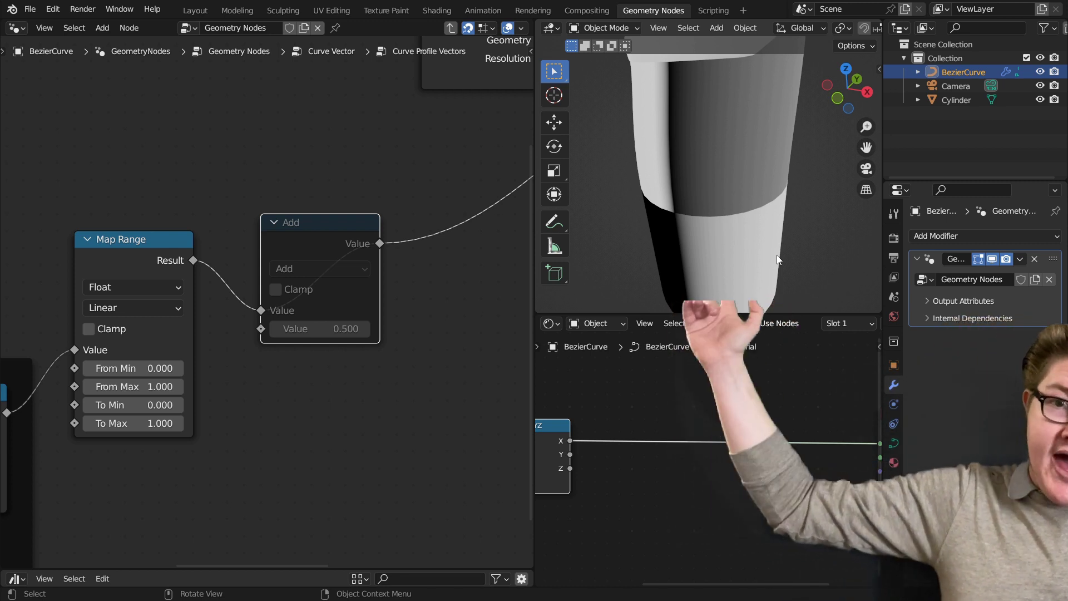
pyautogui.moveTo(722, 272); pyautogui.dragTo(680, 231, button='middle')
pyautogui.hotkey('ctrl', 'space')
pyautogui.moveTo(620, 286); pyautogui.dragTo(652, 268, button='middle')
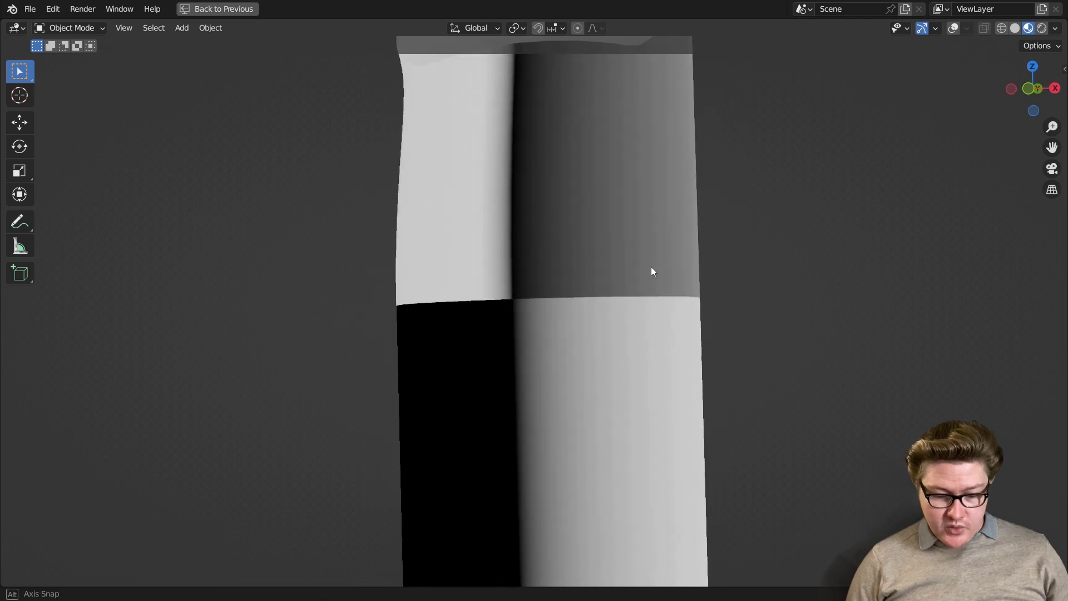
pyautogui.moveTo(592, 302); pyautogui.dragTo(503, 314, button='middle')
pyautogui.moveTo(645, 325); pyautogui.dragTo(687, 332, button='middle')
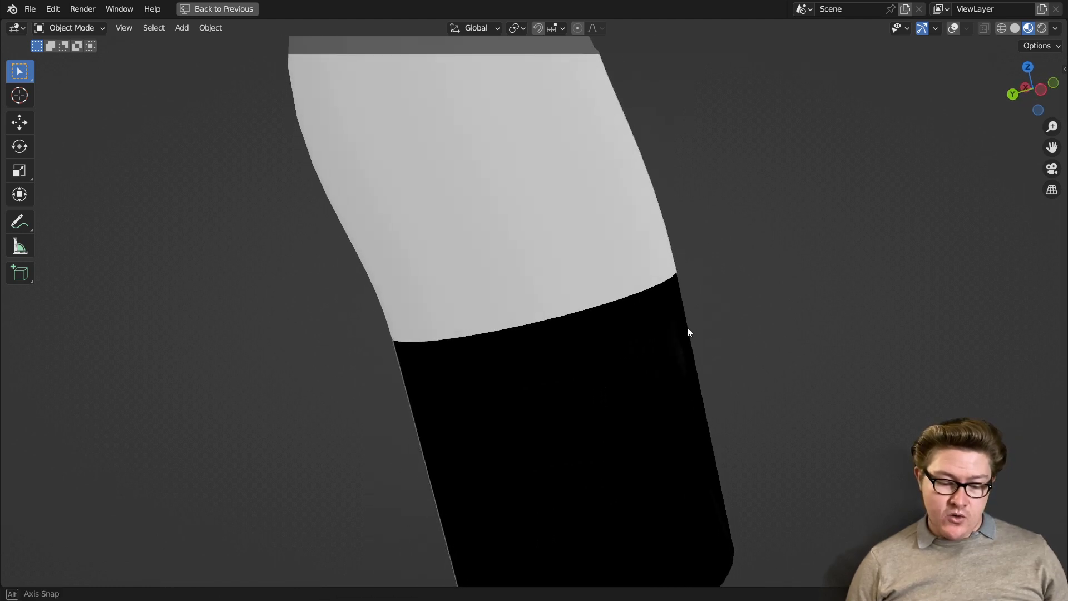
pyautogui.moveTo(765, 332); pyautogui.dragTo(442, 351, button='middle')
pyautogui.moveTo(584, 275); pyautogui.dragTo(608, 237, button='middle')
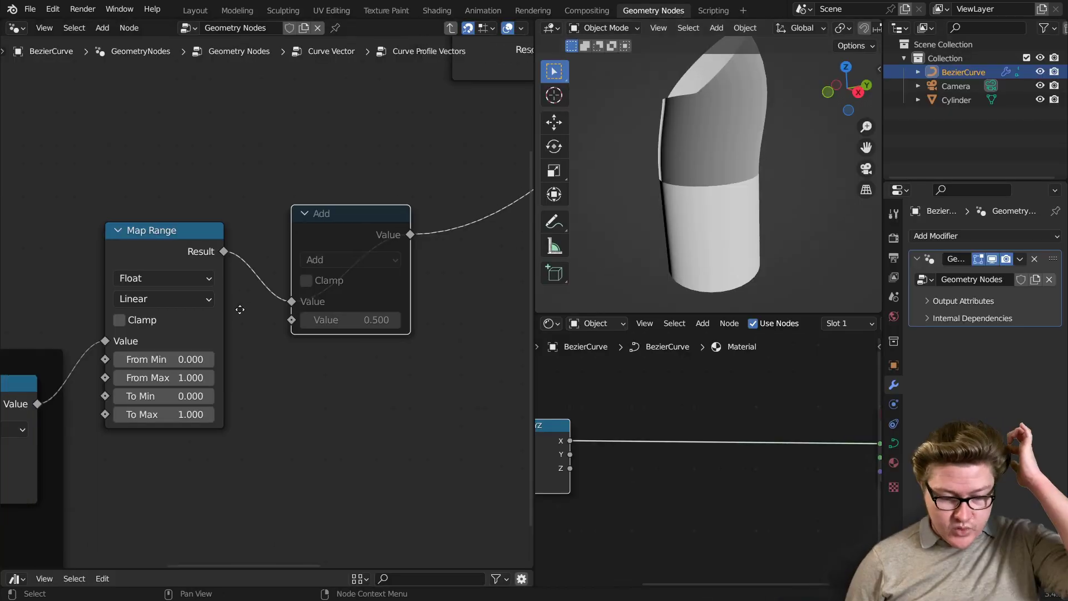
# Set the Map Range node's From Max to 0.25 and compare the tube's gradient with the cylinder in a maximized viewport.
pyautogui.scroll(3, 337, 320)
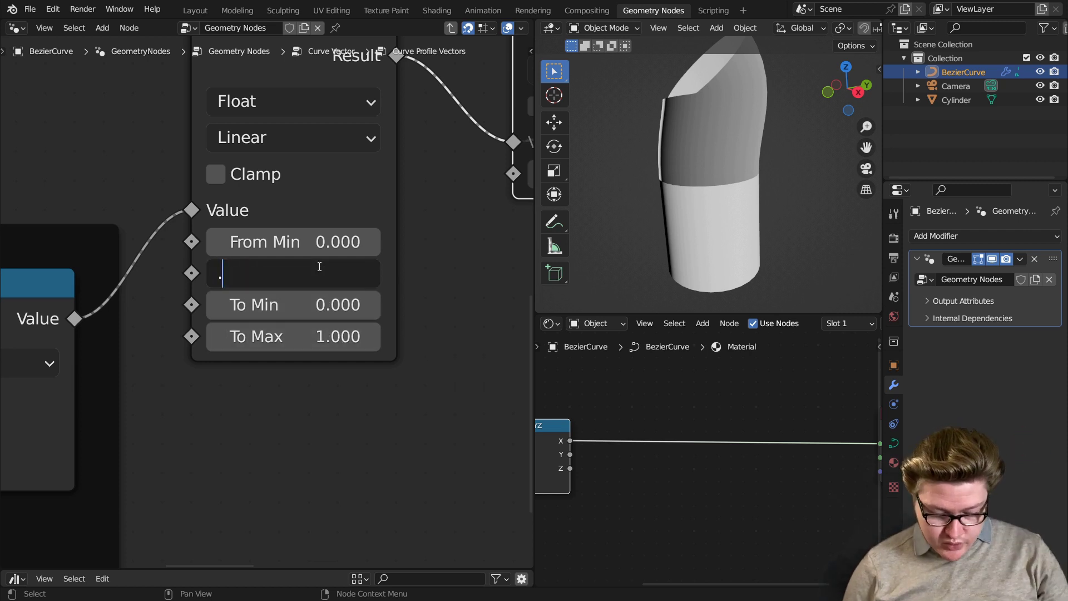
pyautogui.press('Return')
pyautogui.hotkey('ctrl', 'space')
pyautogui.moveTo(501, 271); pyautogui.dragTo(551, 348, button='middle')
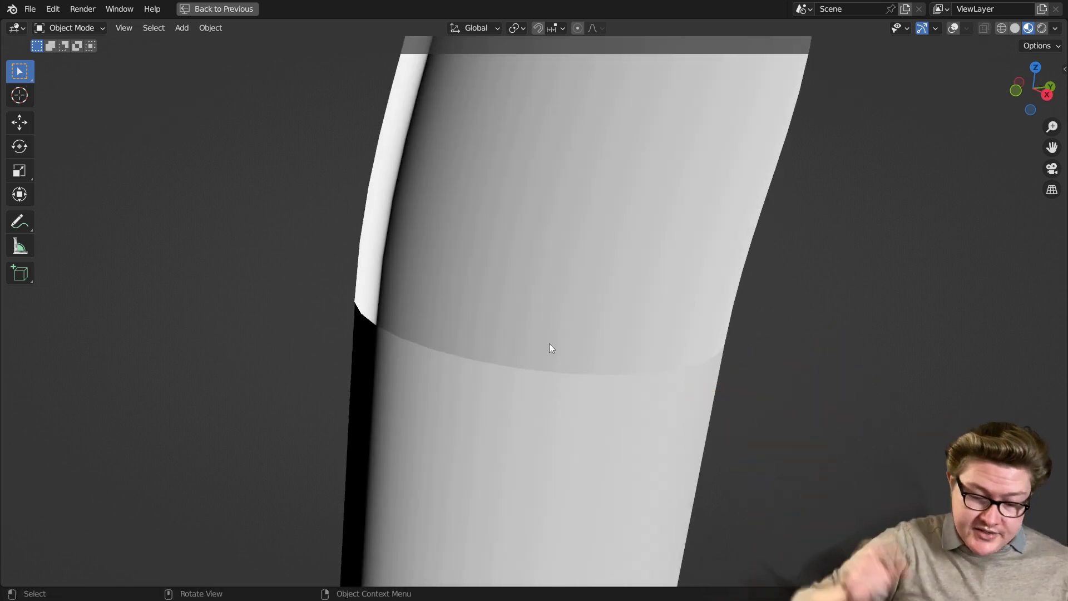
pyautogui.moveTo(549, 346); pyautogui.dragTo(523, 412, button='middle')
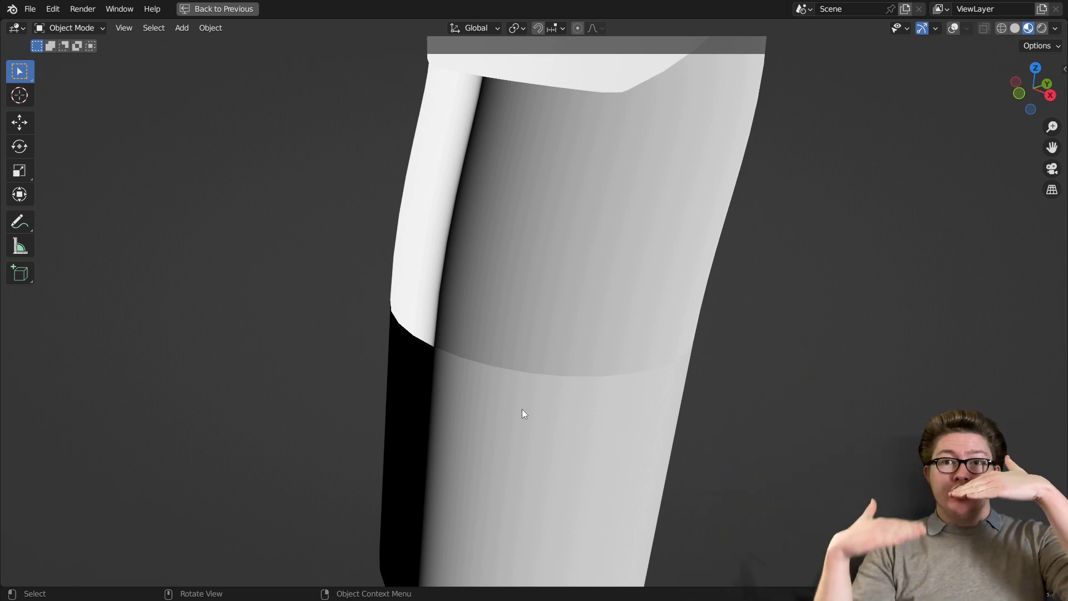
pyautogui.hotkey('ctrl', 'space')
# Unmute the Add node after Map Range, change its operation to Sine, and check the tube's gradient.
pyautogui.moveTo(505, 187); pyautogui.dragTo(273, 274, button='middle')
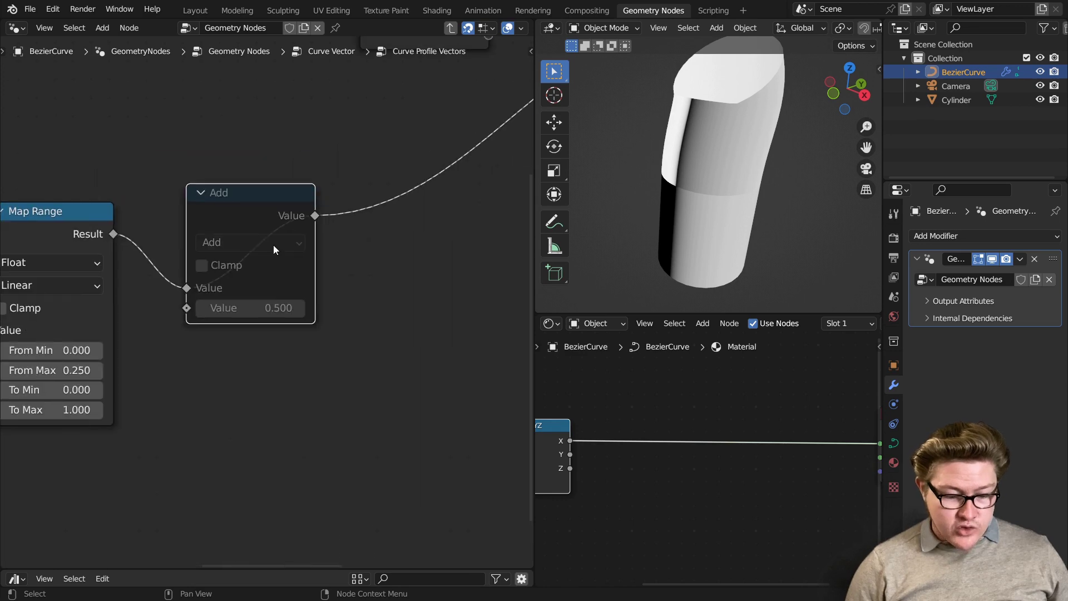
pyautogui.press('m')
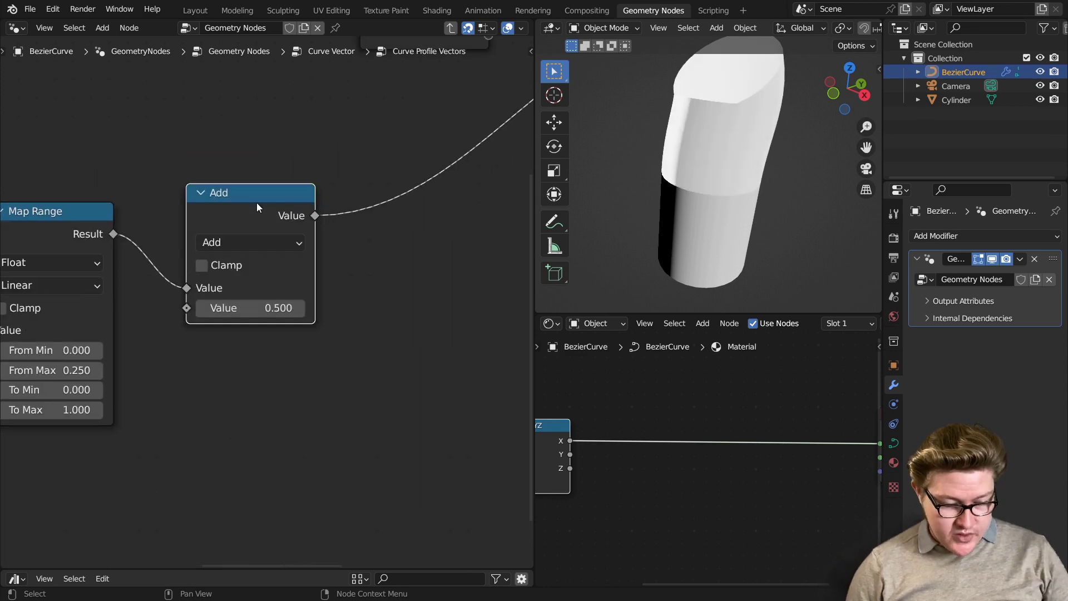
pyautogui.click(265, 243)
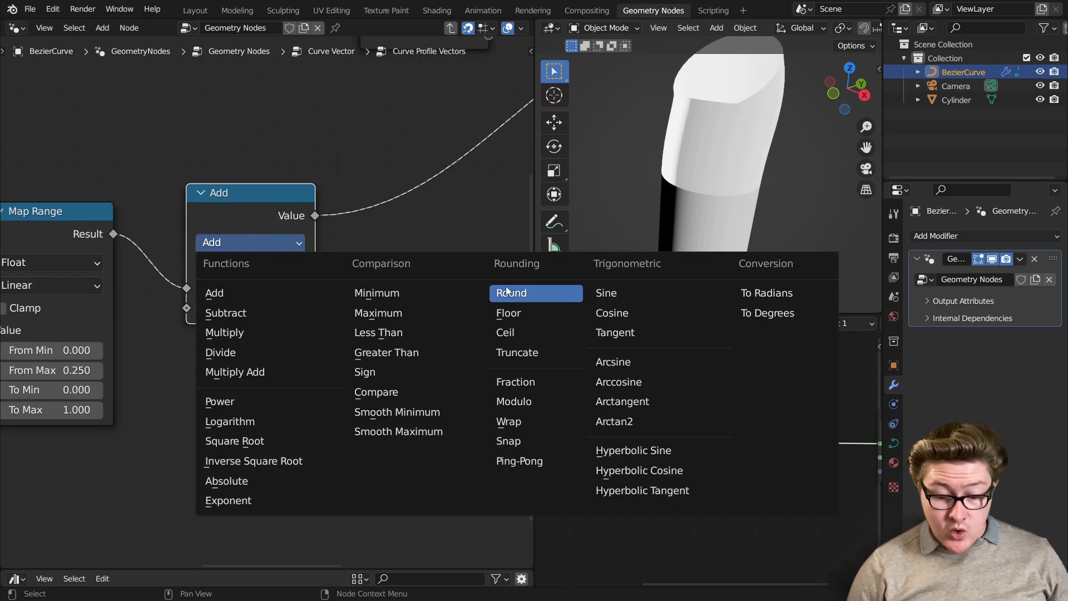
pyautogui.click(617, 298)
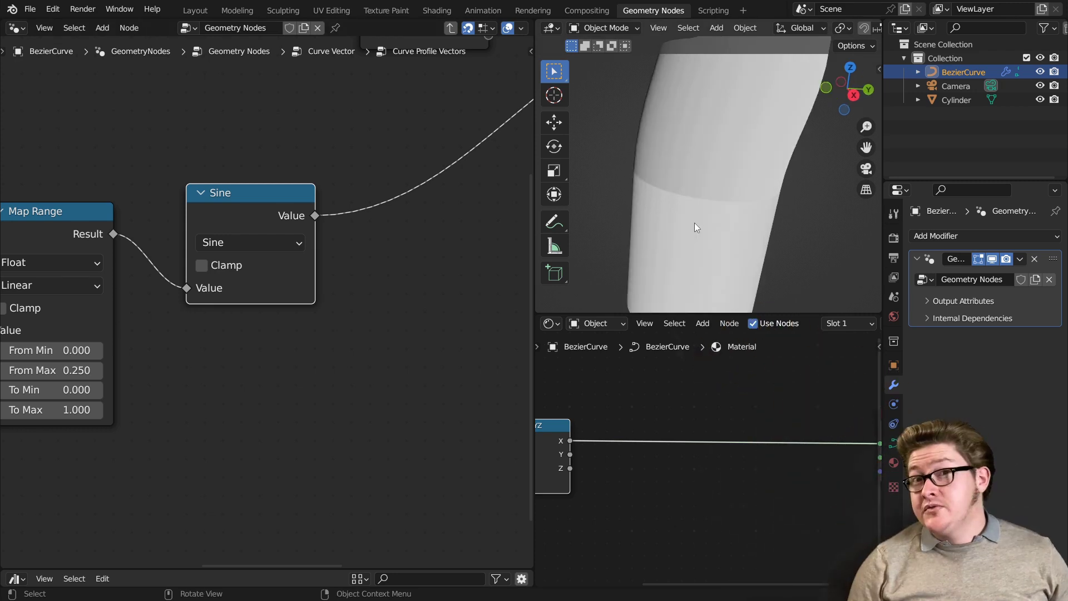
pyautogui.moveTo(695, 223); pyautogui.dragTo(714, 219, button='middle')
# Set the Map Range node's To Max to pi (3.142) and From Max to 0.5, checking the tube against the cylinder.
pyautogui.moveTo(174, 404); pyautogui.dragTo(287, 373, button='middle')
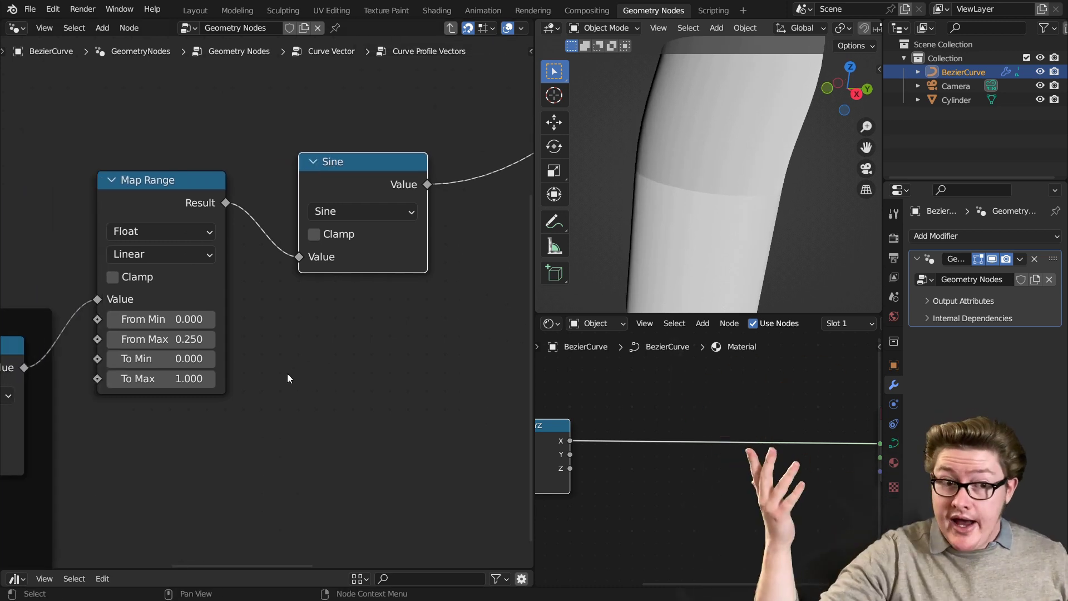
pyautogui.scroll(3, 287, 373)
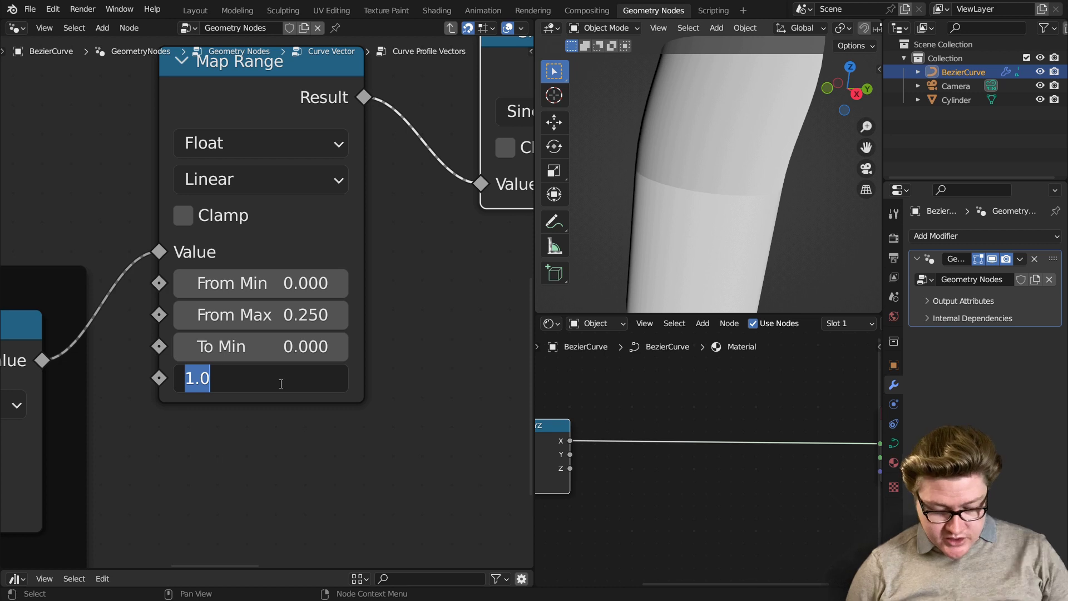
pyautogui.press('Return')
pyautogui.moveTo(624, 242); pyautogui.dragTo(699, 212, button='middle')
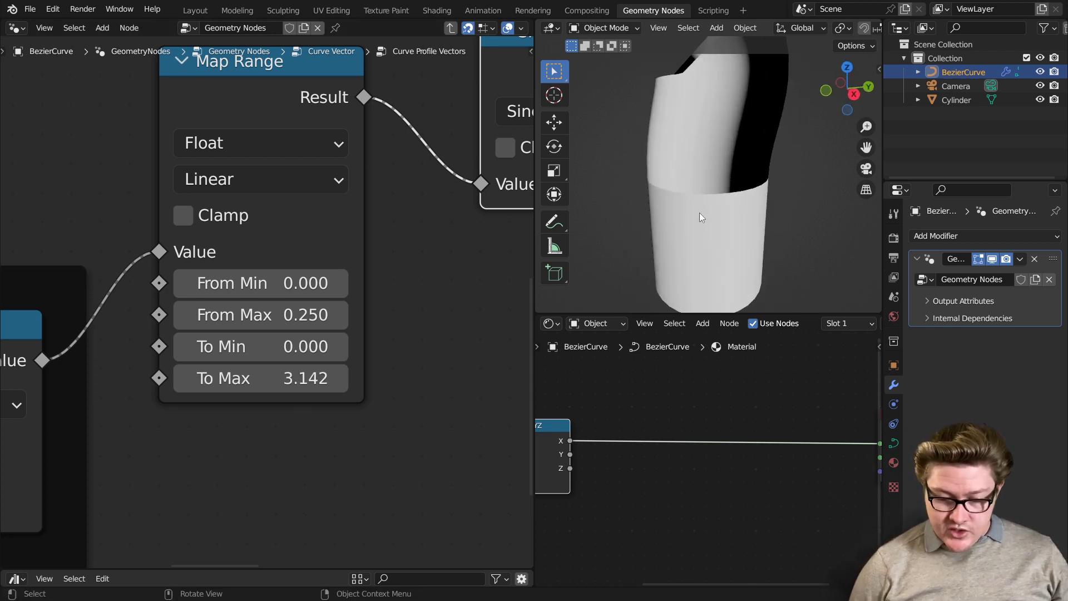
pyautogui.click(253, 317)
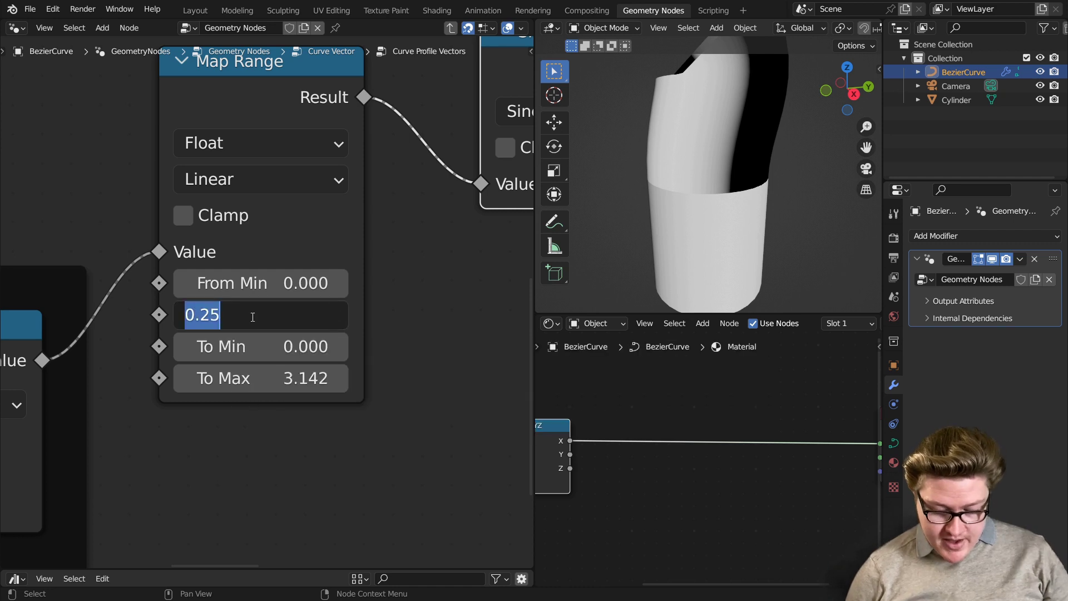
pyautogui.press('Return')
pyautogui.moveTo(731, 208)
pyautogui.mouseDown(button='middle')
pyautogui.moveTo(613, 186)
pyautogui.moveTo(750, 226)
pyautogui.moveTo(709, 218)
pyautogui.moveTo(746, 218)
pyautogui.mouseUp(button='middle')
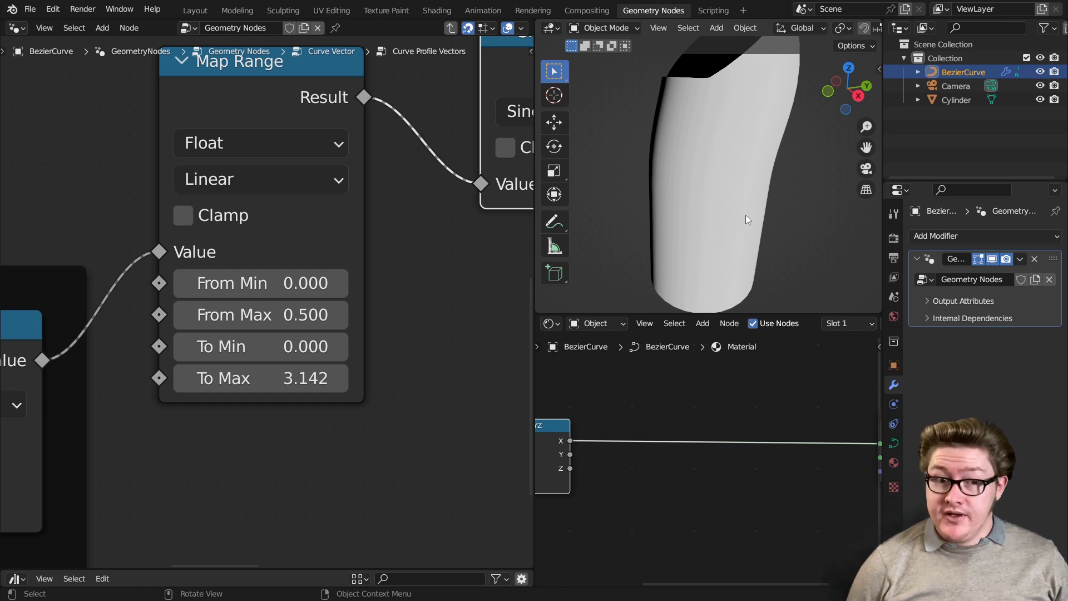
# Move the Sine node into place, then enclose it and Map Range in a frame labelled "X Vector".
pyautogui.scroll(-5, 253, 136)
pyautogui.moveTo(255, 120); pyautogui.dragTo(280, 108)
pyautogui.moveTo(396, 240); pyautogui.dragTo(267, 119)
pyautogui.hotkey('ctrl', 'j')
pyautogui.moveTo(319, 70); pyautogui.dragTo(316, 117, button='middle')
pyautogui.press('F2')
pyautogui.write('X Vector')
pyautogui.press('Return')
# Duplicate the X Vector frame below the original, feeding the copy from Multiply and linking its Sine output to the second Capture Attribute's Value.
pyautogui.scroll(-4, 315, 158)
pyautogui.moveTo(356, 91); pyautogui.dragTo(271, 184)
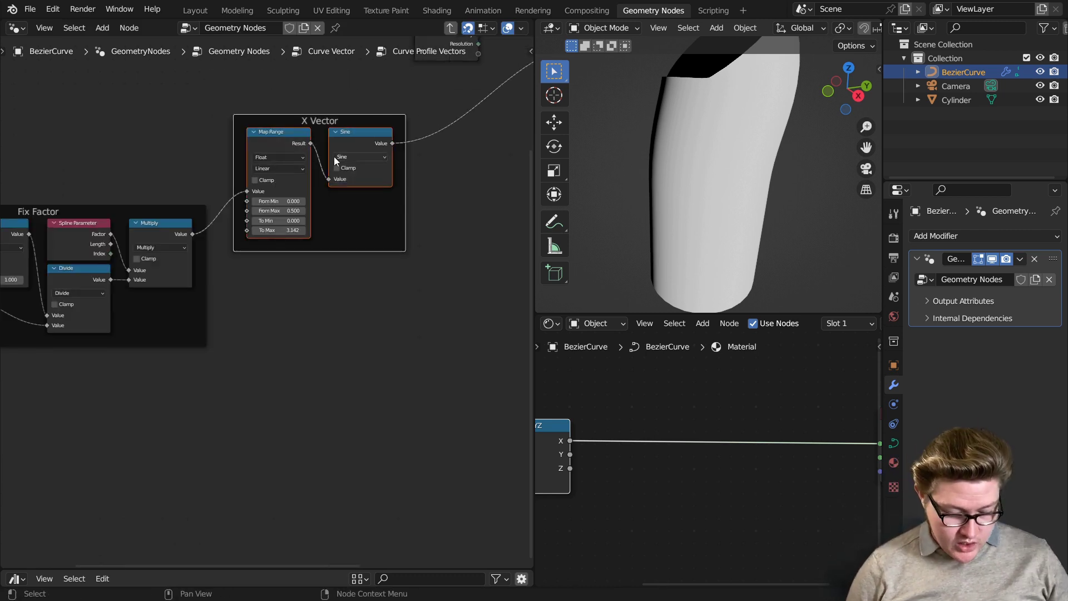
pyautogui.hotkey('shift', 'd')
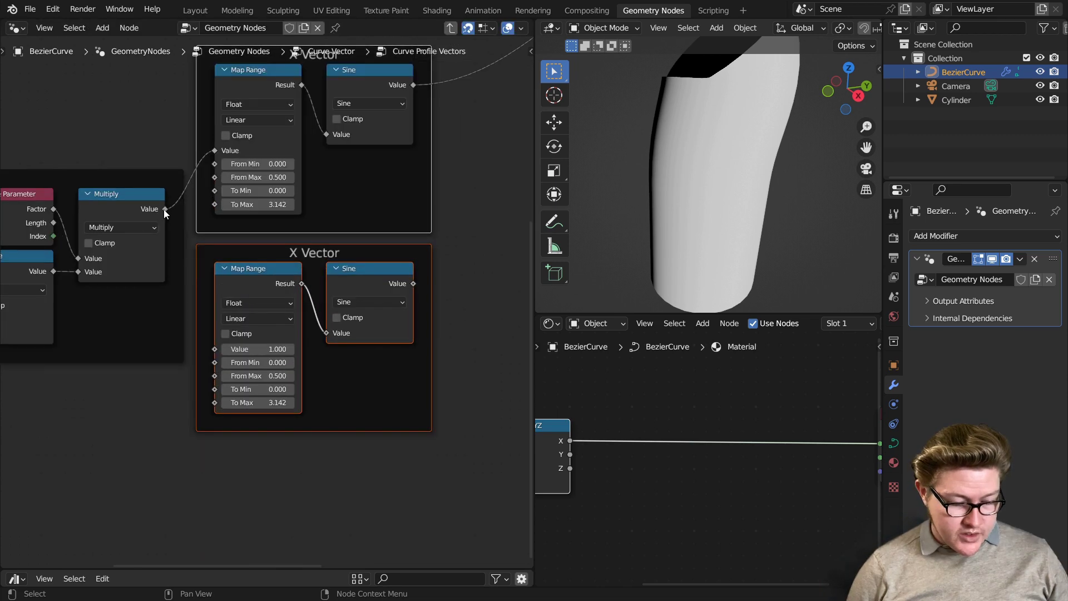
pyautogui.moveTo(165, 209); pyautogui.dragTo(215, 349)
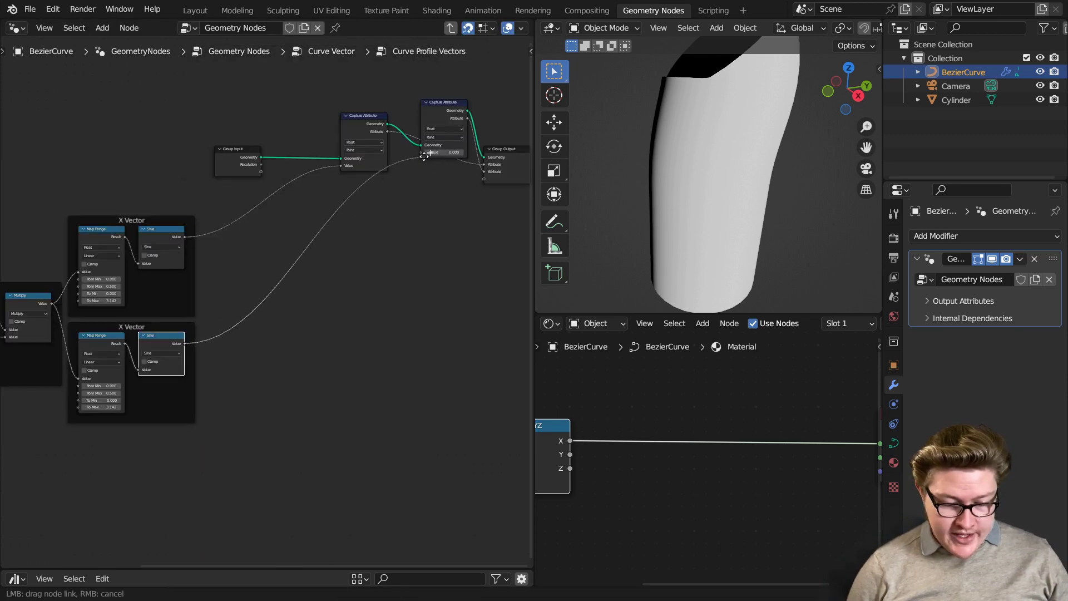
pyautogui.moveTo(424, 156); pyautogui.dragTo(422, 155)
# Arrange Group Input, both Capture Attribute nodes and Group Output compactly beside the X Vector frames.
pyautogui.scroll(3, 349, 243)
pyautogui.moveTo(310, 261); pyautogui.dragTo(271, 338, button='middle')
pyautogui.scroll(2, 382, 334)
pyautogui.scroll(-1, 241, 245)
pyautogui.moveTo(180, 200); pyautogui.dragTo(75, 246)
pyautogui.moveTo(357, 139); pyautogui.dragTo(172, 230)
pyautogui.moveTo(461, 122); pyautogui.dragTo(248, 267)
pyautogui.moveTo(524, 161); pyautogui.dragTo(306, 206)
# Preview the Y output of the Separate XYZ node in the Bezier curve's material.
pyautogui.scroll(-2, 696, 453)
pyautogui.moveTo(608, 453); pyautogui.dragTo(744, 436, button='middle')
pyautogui.keyDown('ctrl'); pyautogui.keyDown('shift'); pyautogui.click(702, 439); pyautogui.keyUp('shift'); pyautogui.keyUp('ctrl')
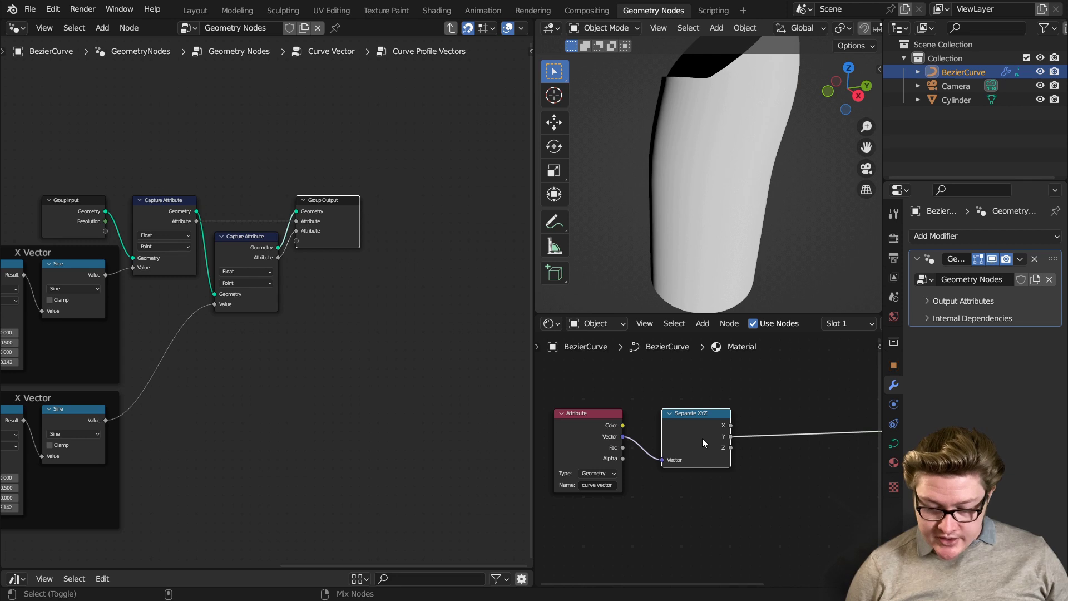
# Preview the Y output of the cylinder's Separate XYZ shader node on the cylinder.
pyautogui.click(675, 242)
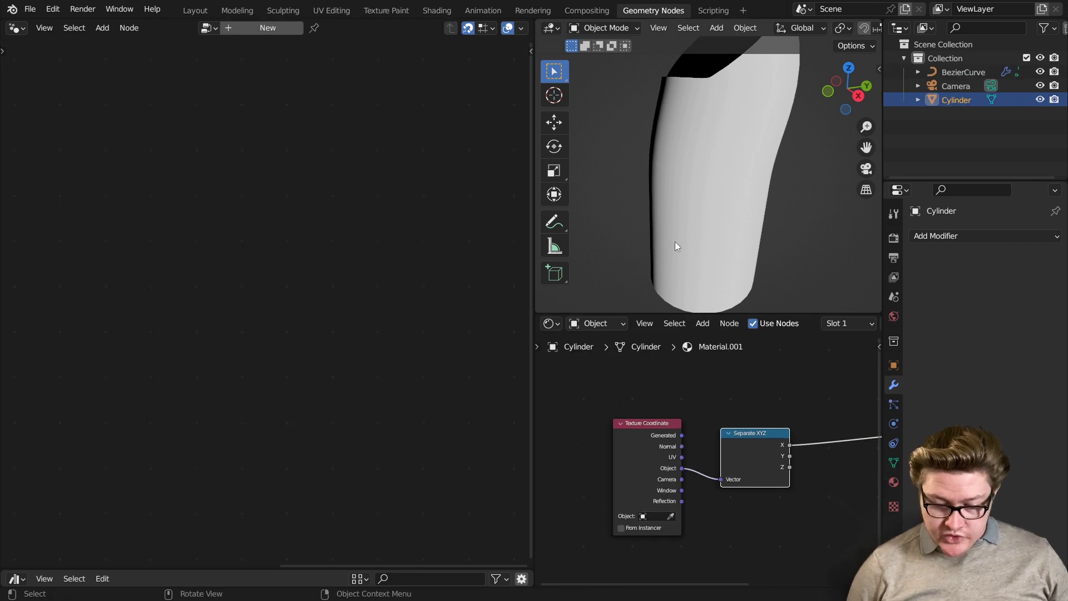
pyautogui.moveTo(718, 498); pyautogui.dragTo(615, 451, button='middle')
pyautogui.keyDown('ctrl'); pyautogui.keyDown('shift'); pyautogui.click(646, 409); pyautogui.keyUp('shift'); pyautogui.keyUp('ctrl')
# Select the Bezier curve and open the Curve Profile Vectors group nested inside its Curve Vector node group.
pyautogui.moveTo(699, 199); pyautogui.dragTo(722, 111, button='middle')
pyautogui.click(721, 110)
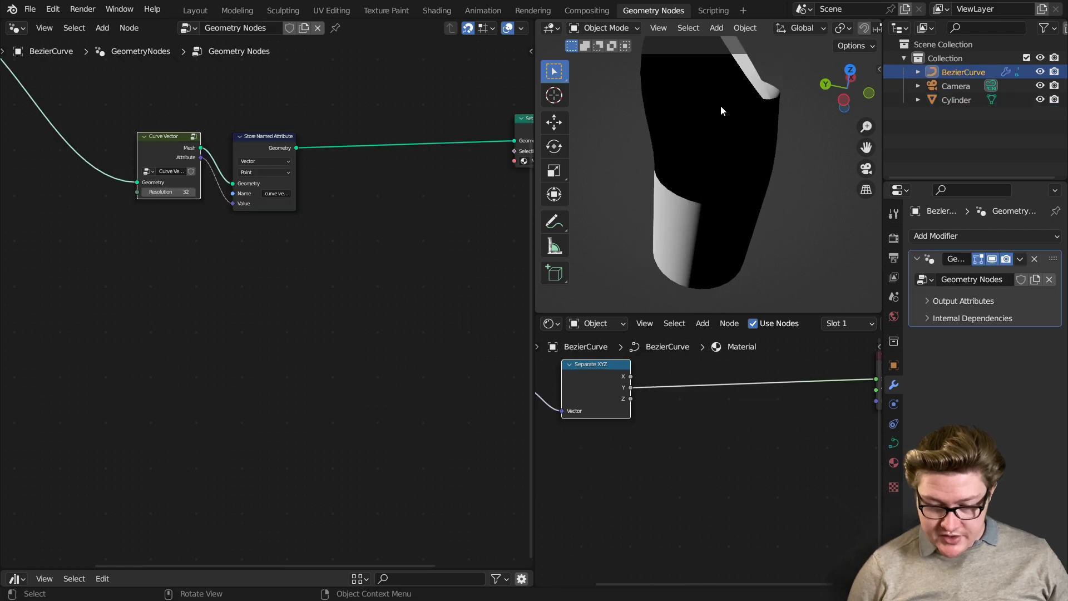
pyautogui.press('Tab')
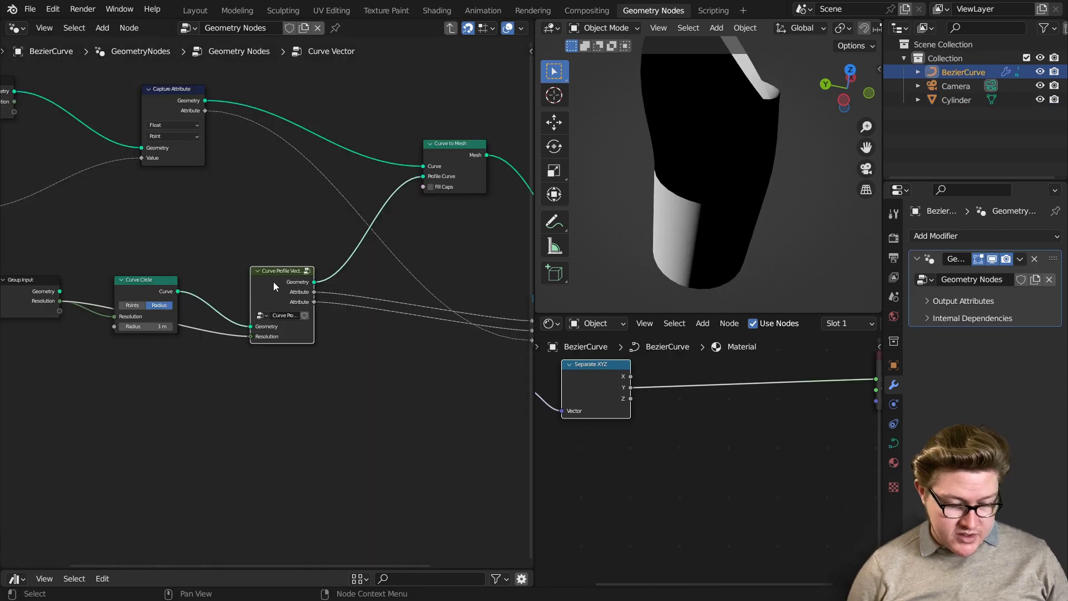
pyautogui.press('Tab')
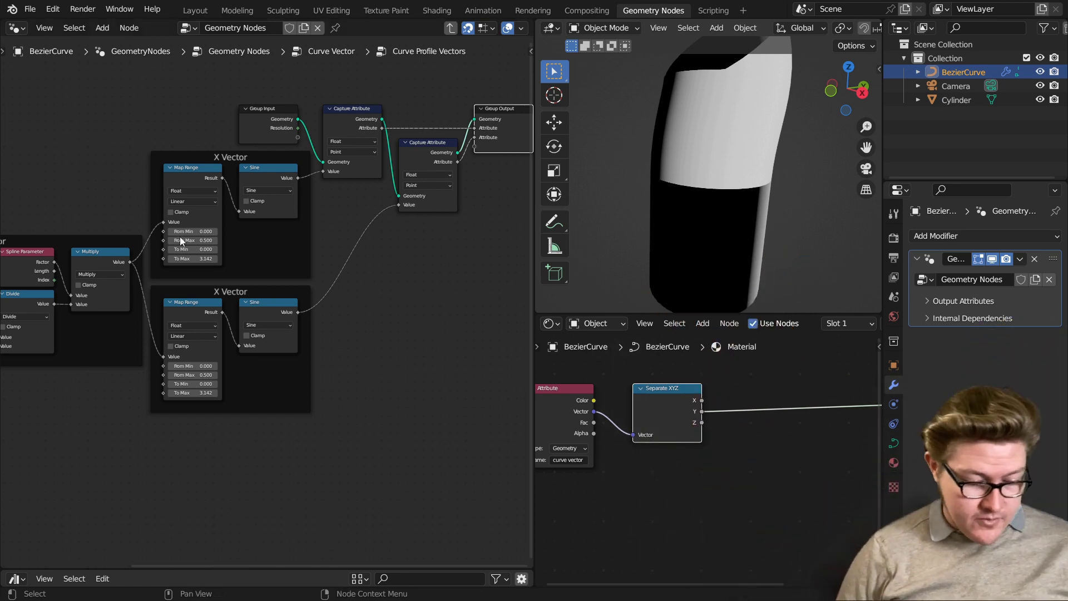
# Set the Map Range node in the lower X Vector frame to From Min 0.25 and From Max 0.75.
pyautogui.scroll(6, 216, 429)
pyautogui.moveTo(326, 399); pyautogui.dragTo(311, 351, button='middle')
pyautogui.click(274, 332)
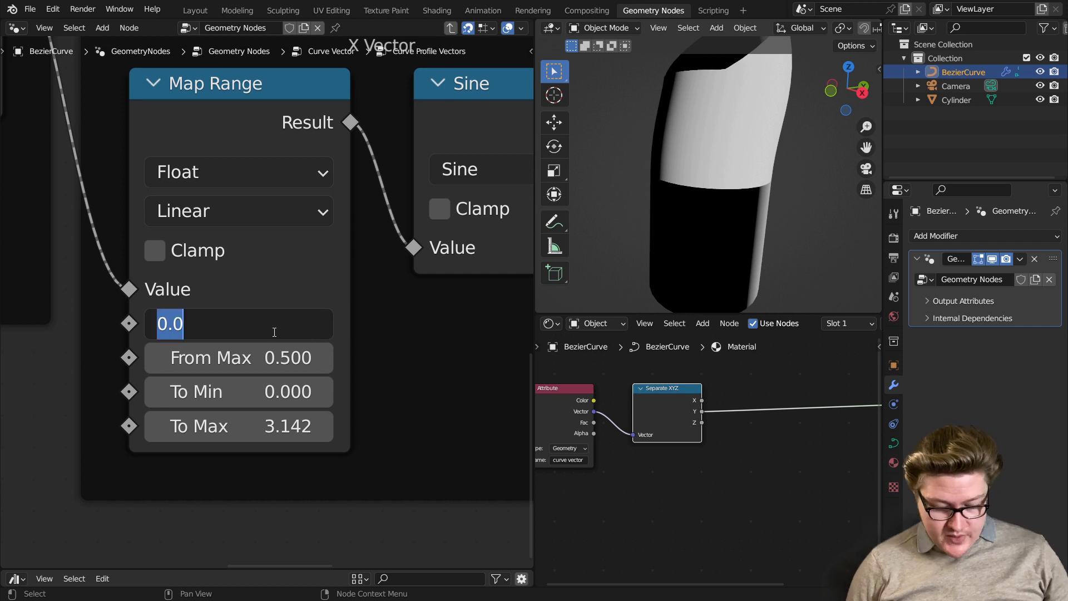
pyautogui.write('.25')
pyautogui.press('Return')
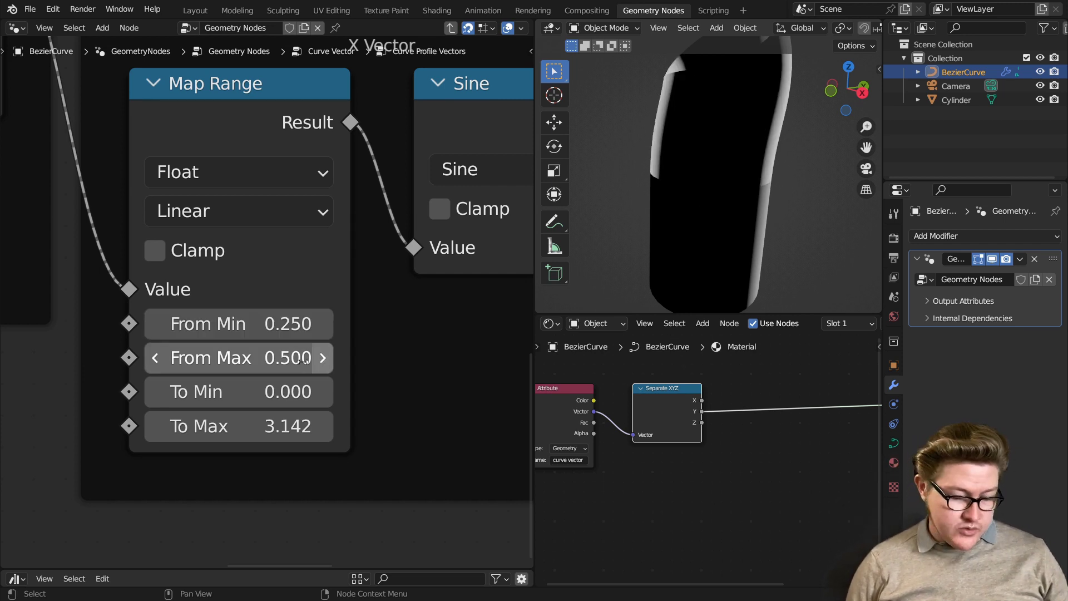
pyautogui.click(274, 366)
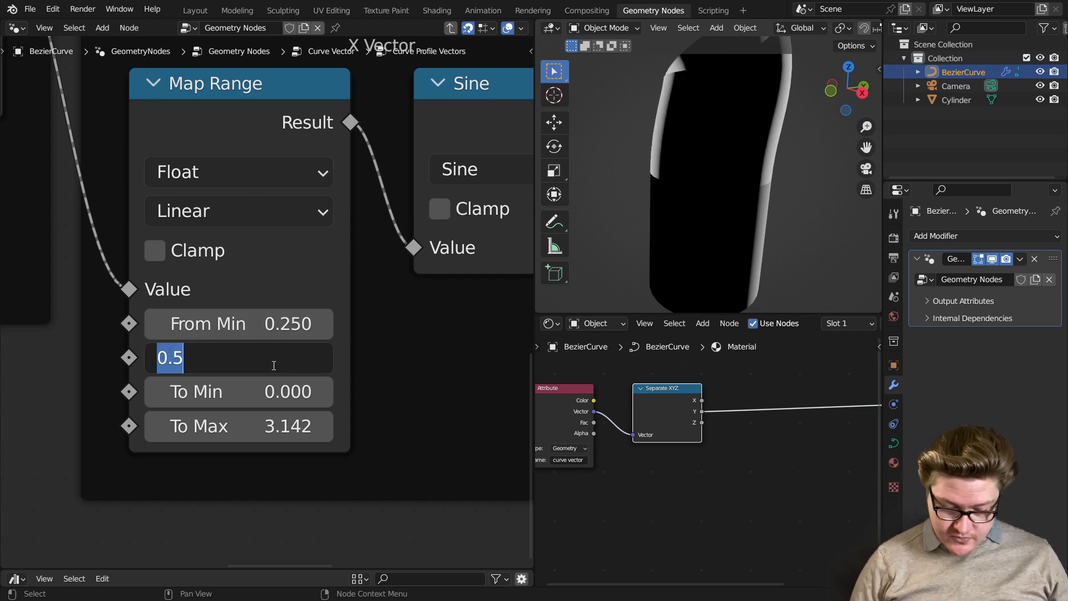
pyautogui.press('Return')
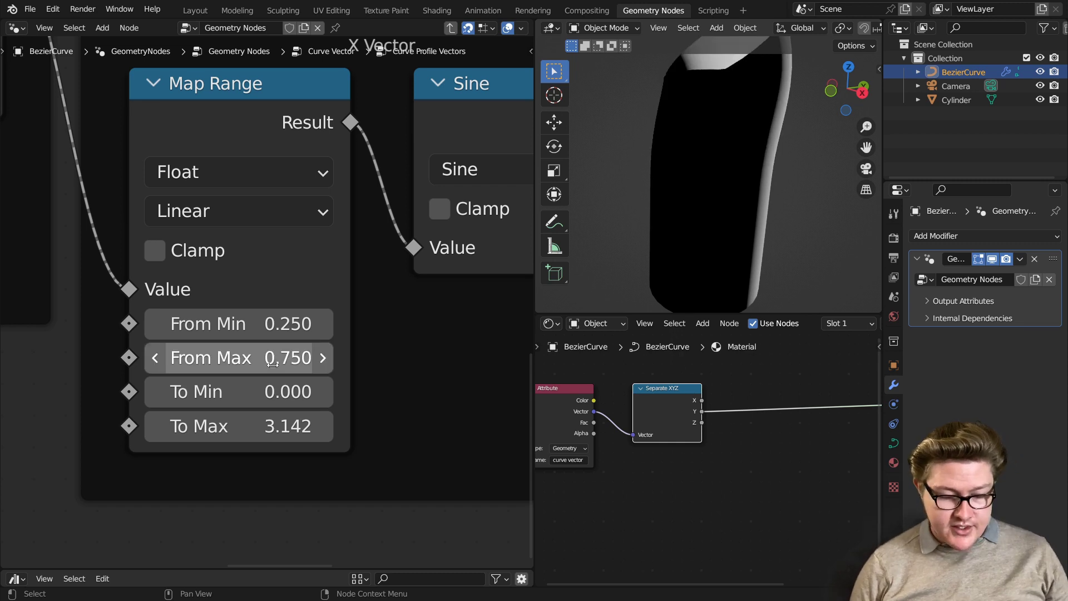
# Preview the full curve vector attribute on the Bezier curve instead of its separated Y channel.
pyautogui.moveTo(734, 145); pyautogui.dragTo(673, 213, button='middle')
pyautogui.moveTo(646, 444); pyautogui.dragTo(706, 460, button='middle')
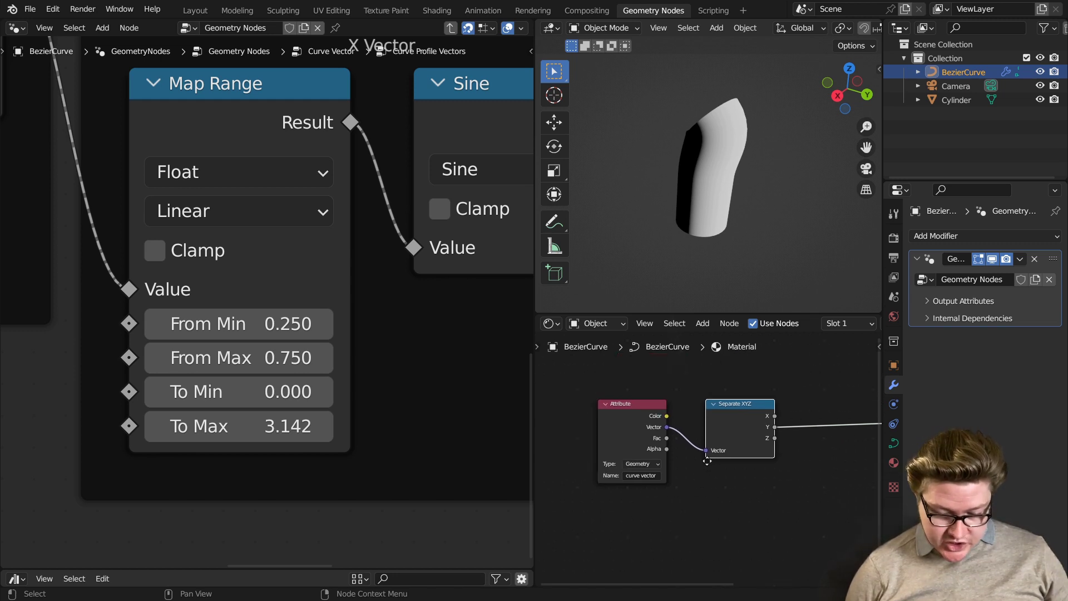
pyautogui.keyDown('ctrl'); pyautogui.keyDown('shift'); pyautogui.click(632, 409); pyautogui.keyUp('shift'); pyautogui.keyUp('ctrl')
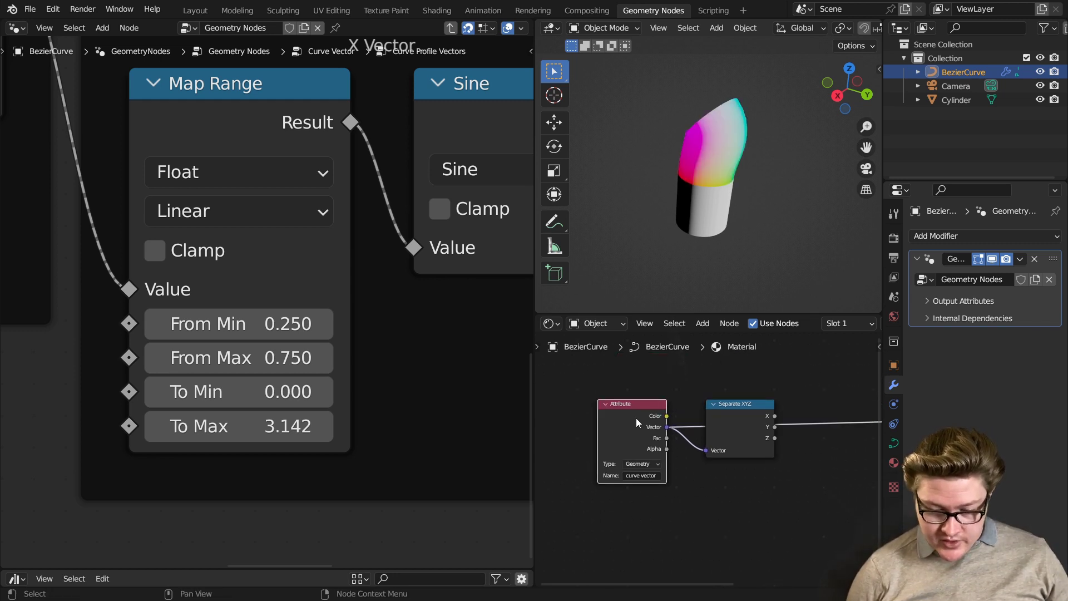
# Preview the Object output of the Texture Coordinate node on the cylinder to compare its colors with the curve.
pyautogui.click(693, 206)
pyautogui.moveTo(714, 515); pyautogui.dragTo(625, 497, button='middle')
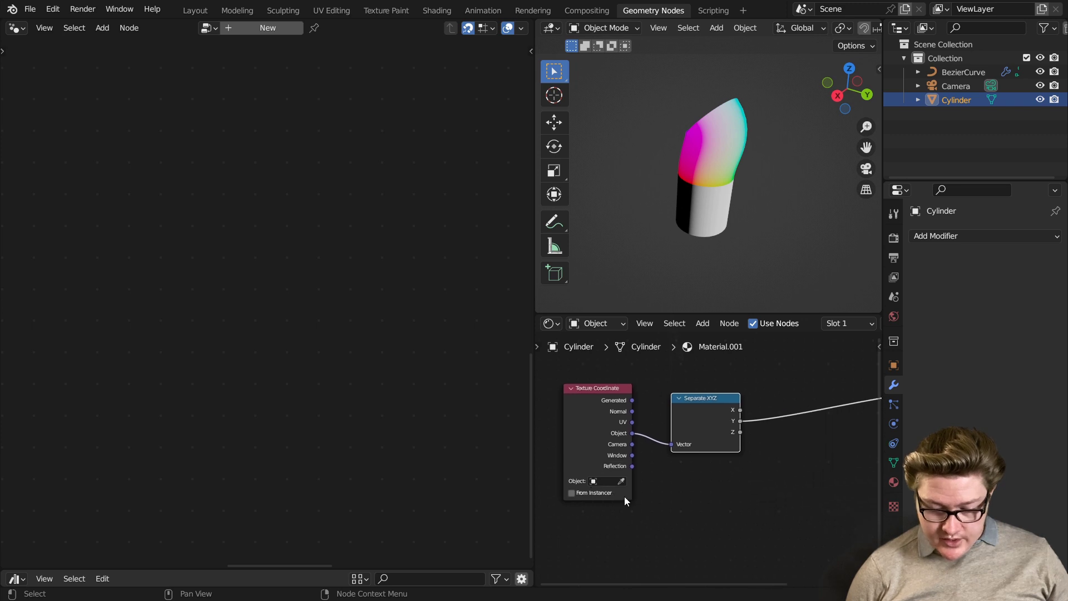
pyautogui.keyDown('ctrl'); pyautogui.keyDown('shift'); pyautogui.click(597, 410); pyautogui.keyUp('shift'); pyautogui.keyUp('ctrl')
pyautogui.keyDown('ctrl'); pyautogui.keyDown('shift'); pyautogui.click(596, 411); pyautogui.keyUp('shift'); pyautogui.keyUp('ctrl')
pyautogui.keyDown('ctrl'); pyautogui.keyDown('shift'); pyautogui.click(596, 411); pyautogui.keyUp('shift'); pyautogui.keyUp('ctrl')
pyautogui.keyDown('ctrl'); pyautogui.keyDown('shift'); pyautogui.click(596, 410); pyautogui.keyUp('shift'); pyautogui.keyUp('ctrl')
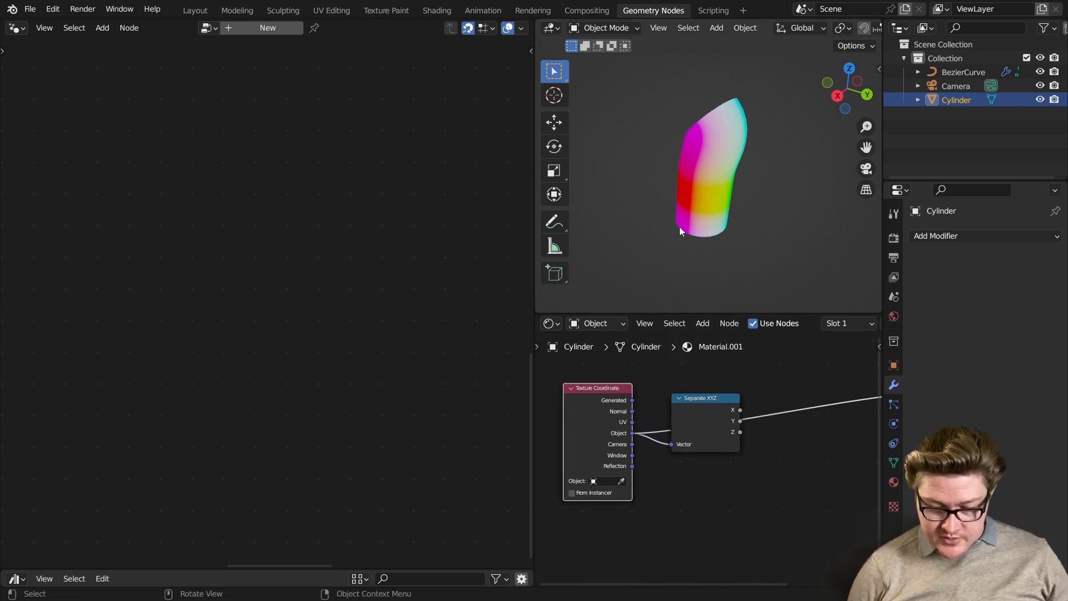
pyautogui.moveTo(688, 230); pyautogui.dragTo(713, 247, button='middle')
# Shrink the radius of the whole Bezier curve in edit mode until it forms a thin tube.
pyautogui.click(729, 157)
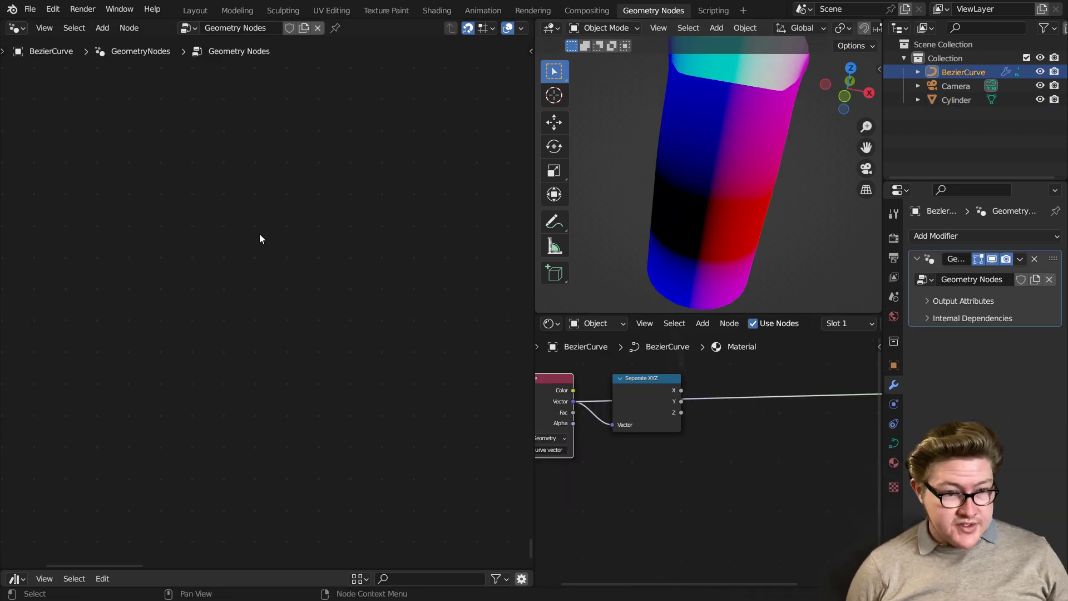
pyautogui.press('Home')
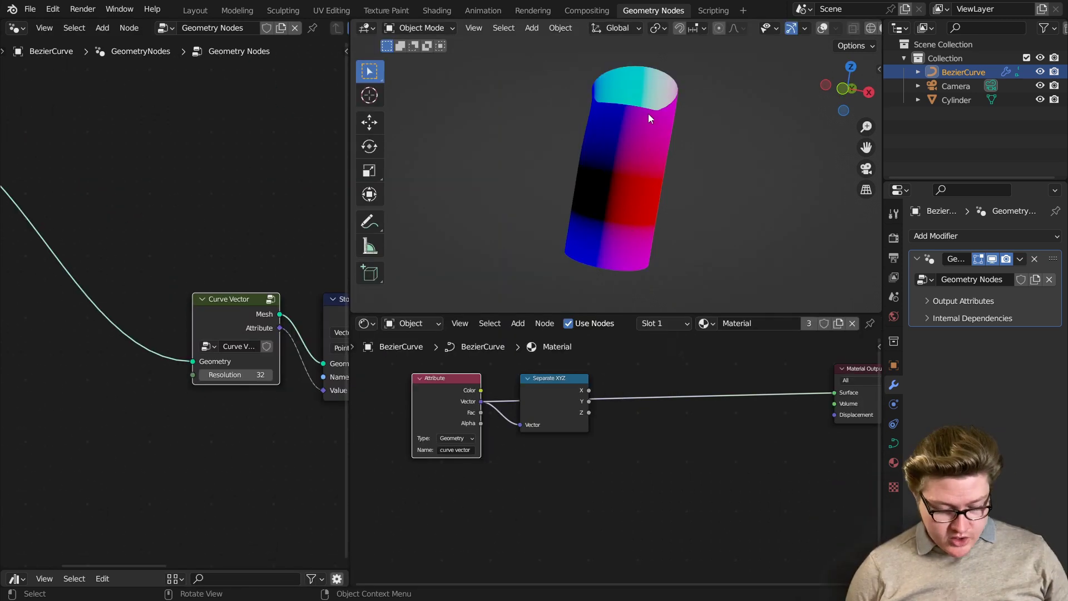
pyautogui.hotkey('ctrl', 'space')
pyautogui.press('Tab')
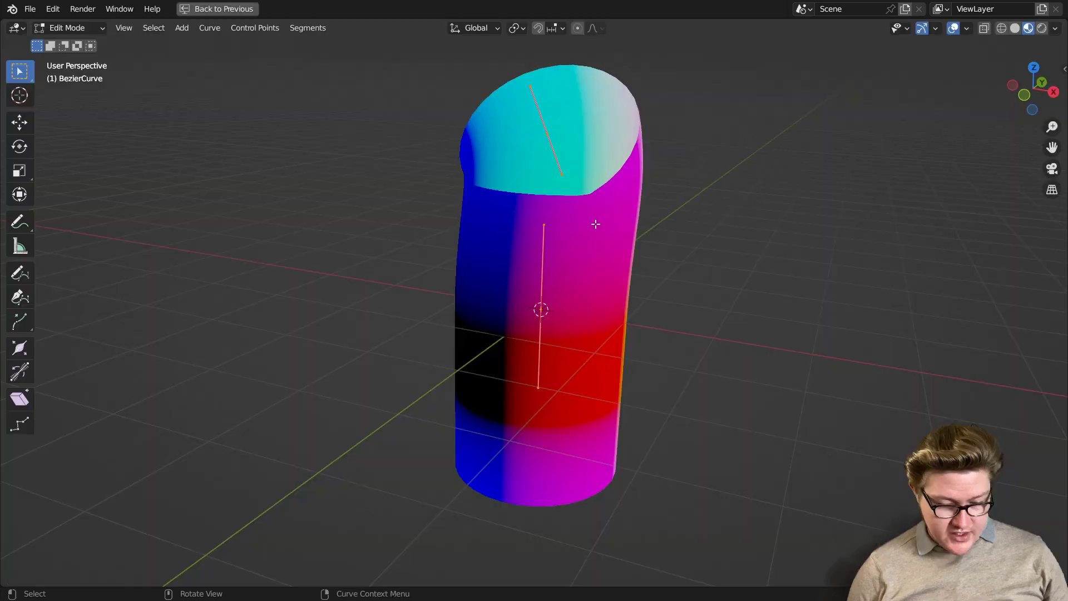
pyautogui.hotkey('alt', 's')
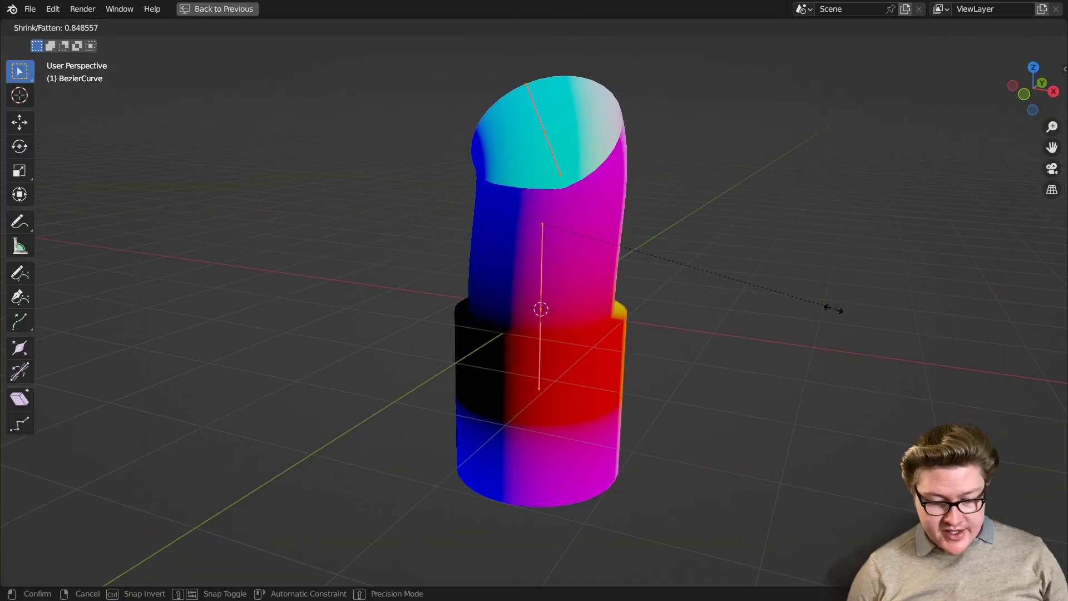
pyautogui.click(603, 256)
pyautogui.press('Tab')
# Scale the cylinder's mesh down in X and Y only to match the thickness of the curve's tube.
pyautogui.click(596, 335)
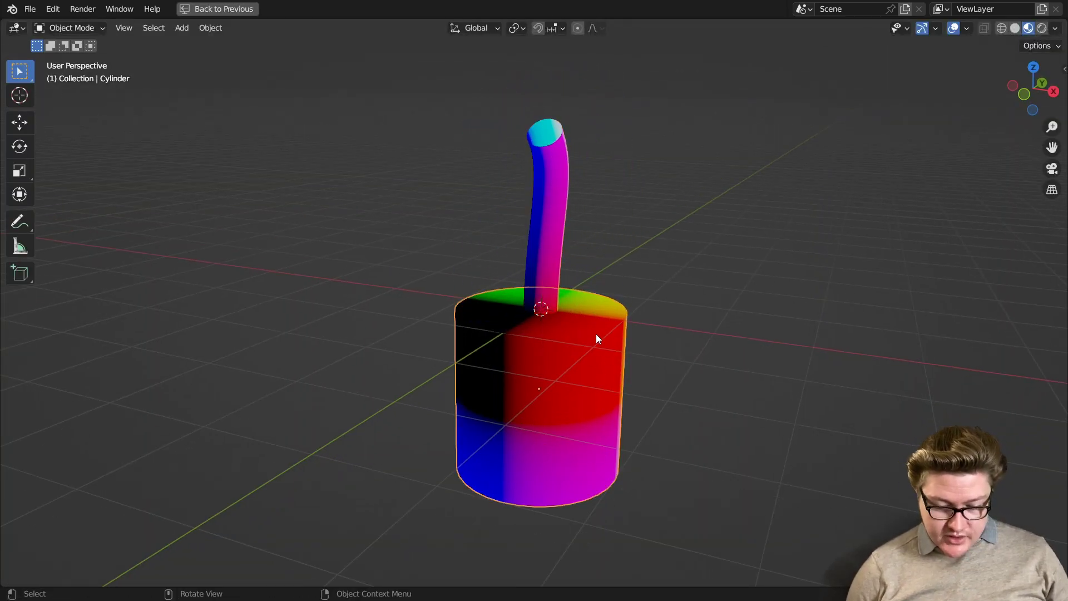
pyautogui.press('Tab')
pyautogui.press('s')
pyautogui.hotkey('shift', 'z')
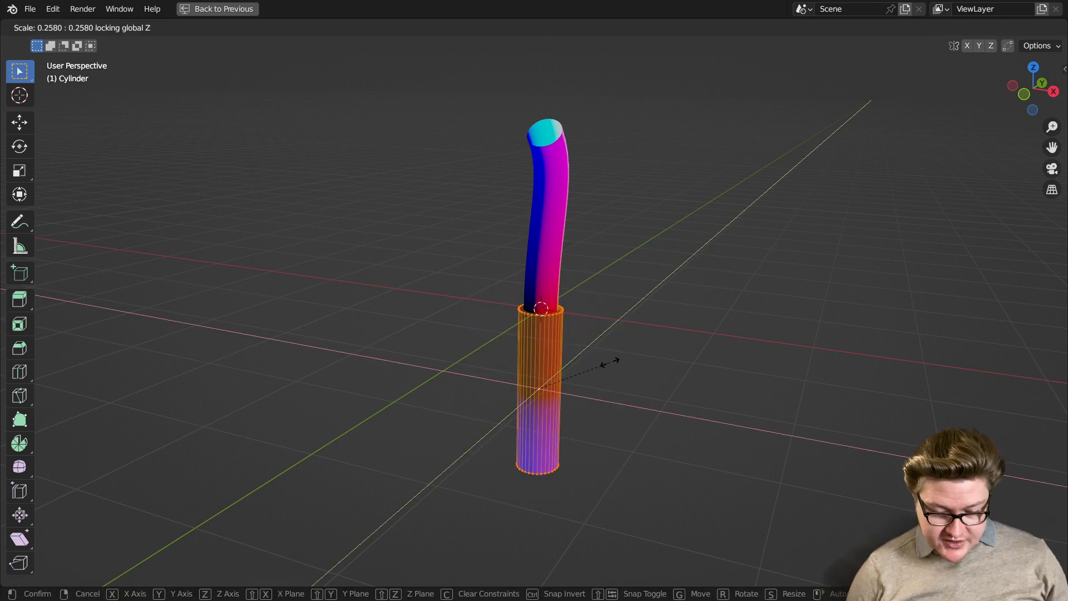
pyautogui.click(603, 374)
# Hide the viewport overlays to compare the colors of both tubes, and return to object mode in the normal layout.
pyautogui.hotkey('shift', 'alt', 'z')
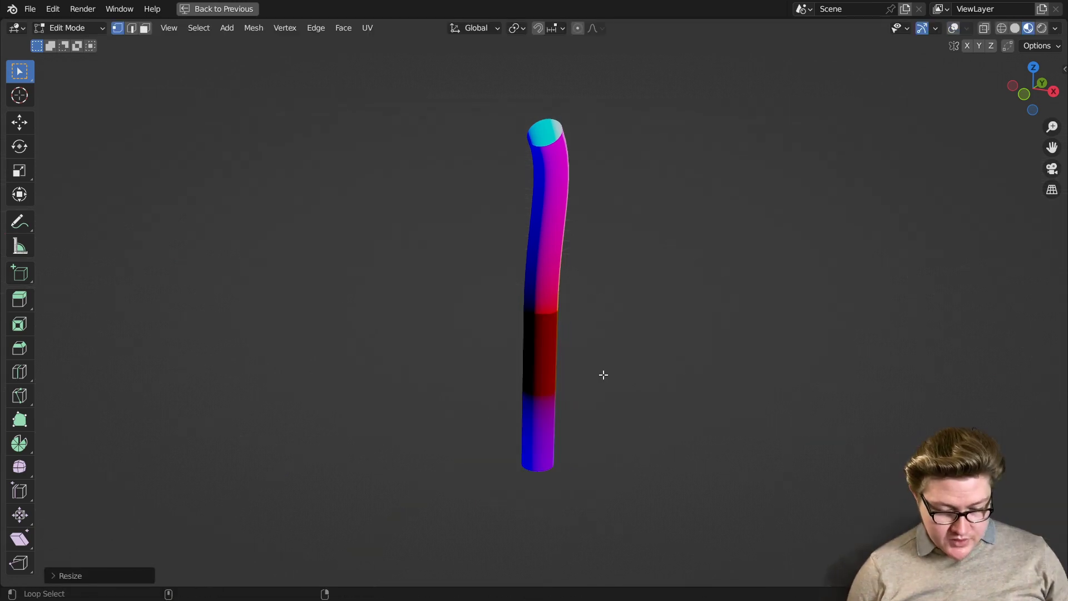
pyautogui.scroll(3, 583, 377)
pyautogui.moveTo(495, 359); pyautogui.dragTo(522, 306, button='middle')
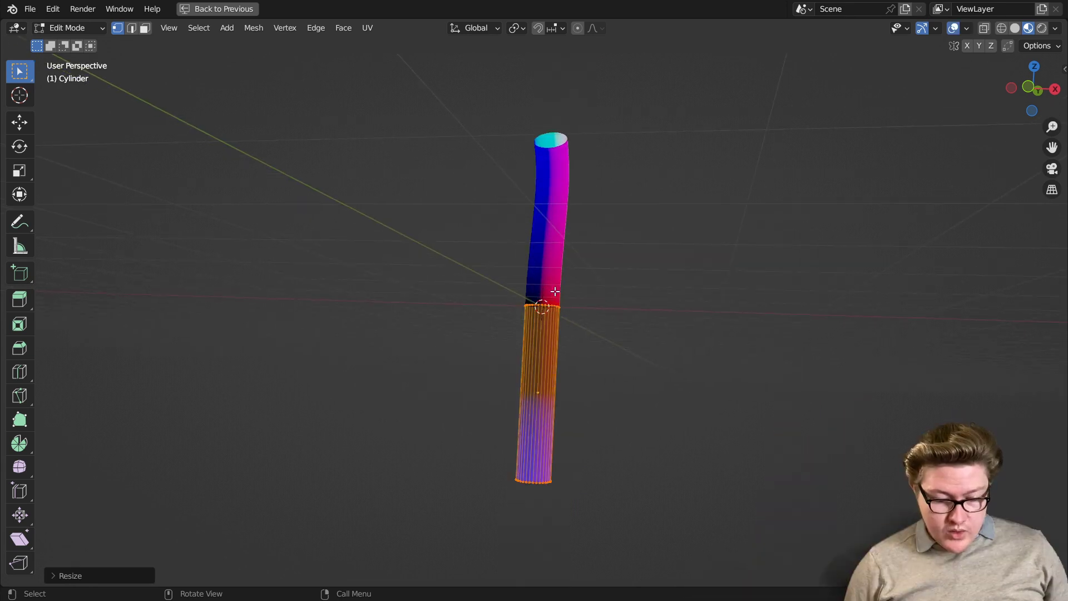
pyautogui.scroll(1, 551, 291)
pyautogui.hotkey('shift', 'alt', 'z')
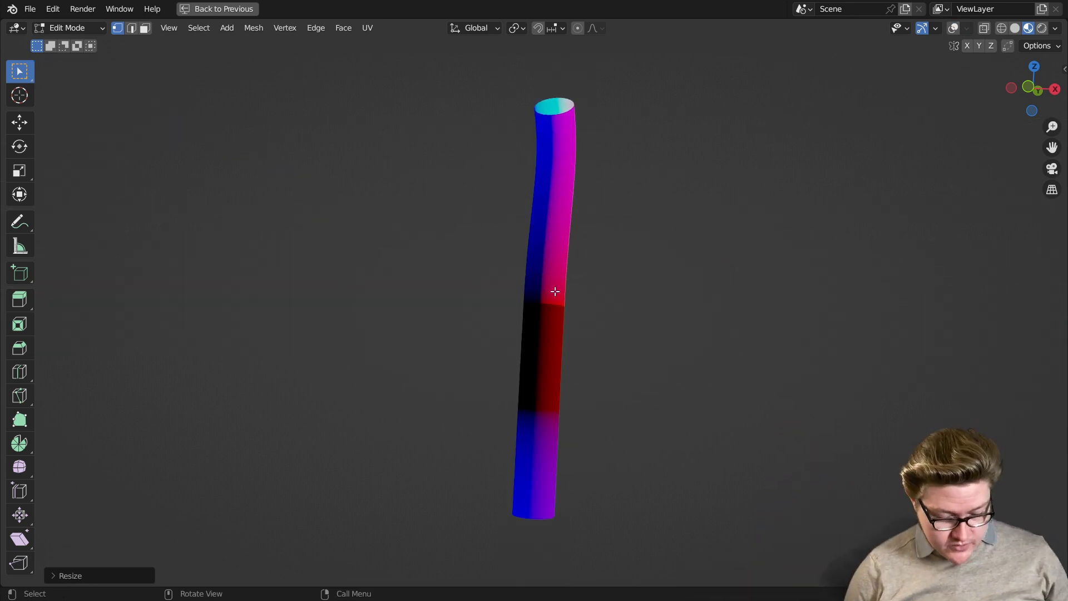
pyautogui.press('Tab')
pyautogui.hotkey('ctrl', 'space')
pyautogui.moveTo(637, 169); pyautogui.dragTo(635, 106, button='middle')
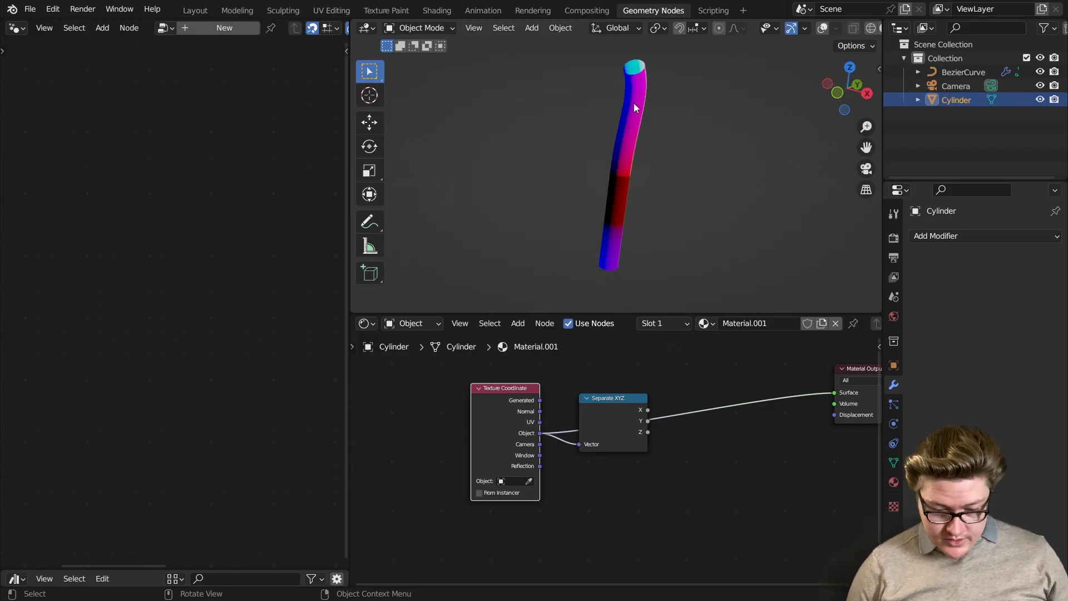
# Select the Bezier curve and widen the geometry node editor to show its node tree.
pyautogui.click(635, 98)
pyautogui.scroll(-5, 119, 252)
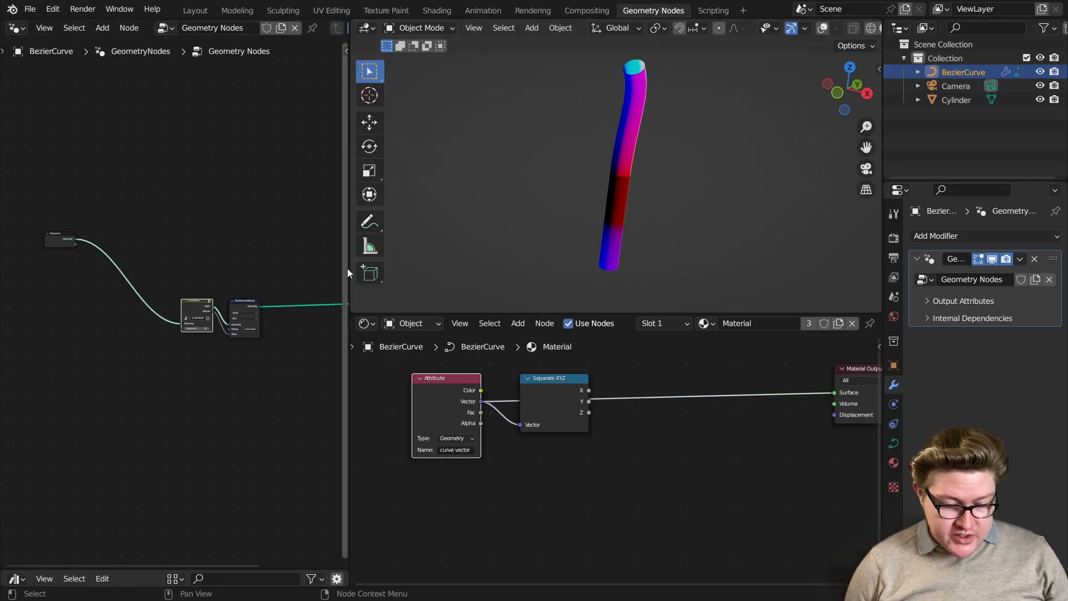
pyautogui.moveTo(345, 269); pyautogui.dragTo(503, 269)
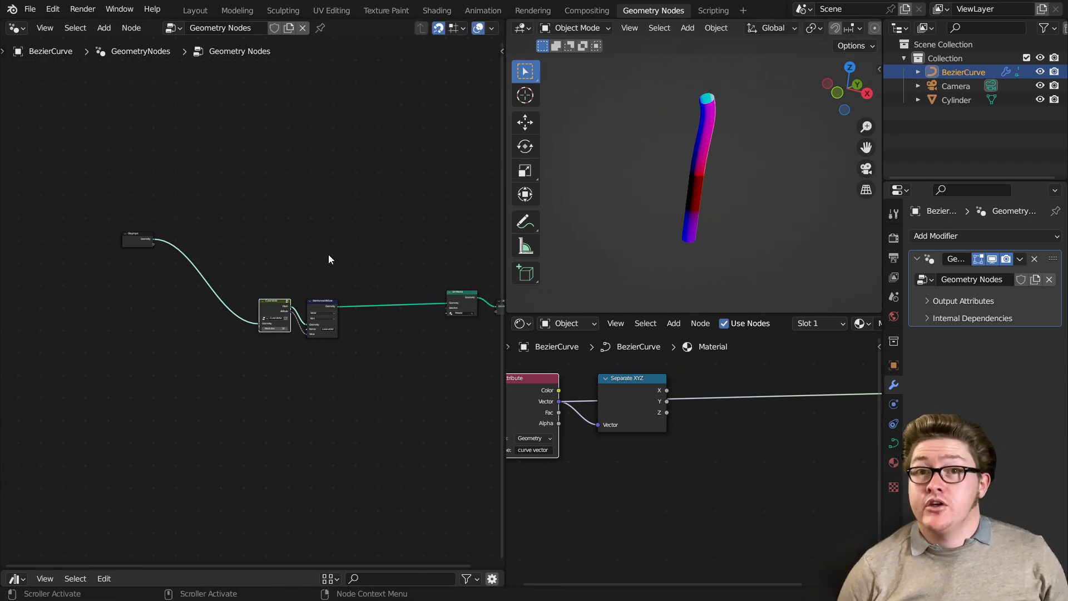
pyautogui.scroll(2, 319, 272)
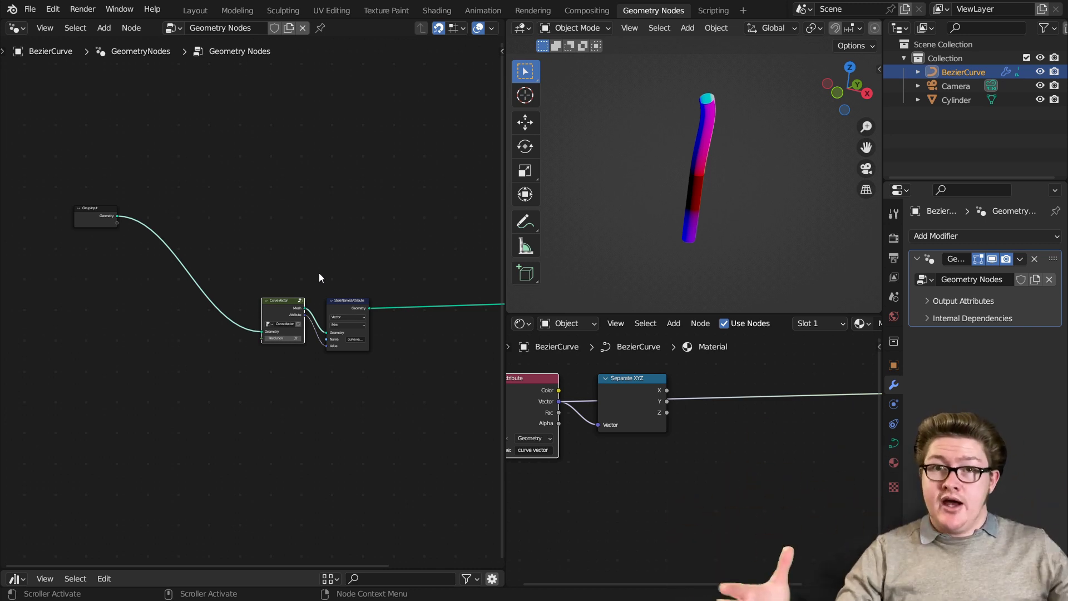
# Open the Curve Vector group in the maximized node editor and shift its Group Input and Capture Attribute nodes left to make room.
pyautogui.press('Tab')
pyautogui.hotkey('ctrl', 'space')
pyautogui.press('Home')
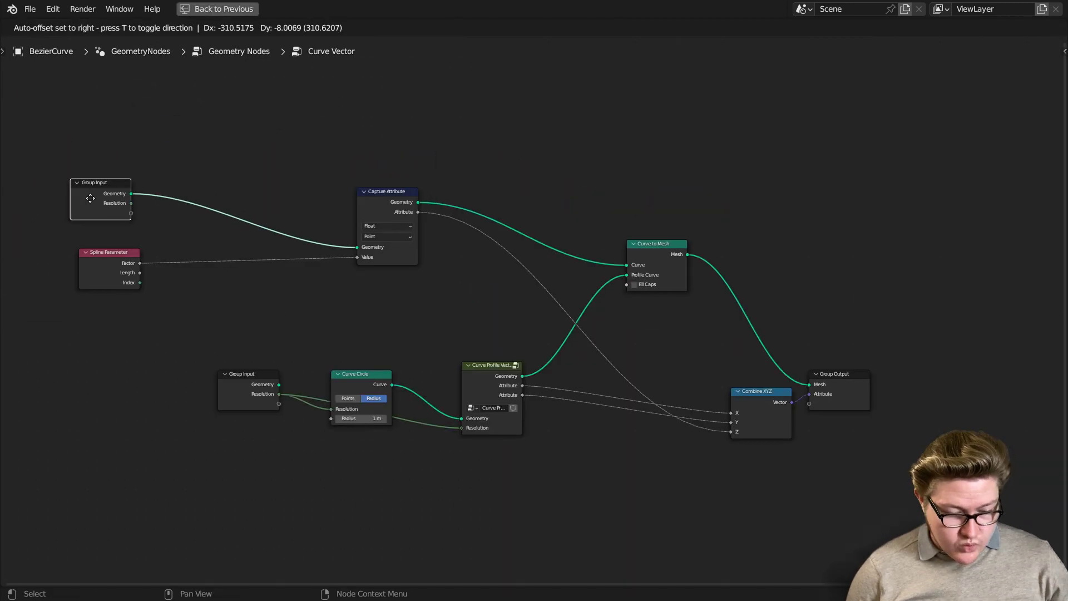
pyautogui.moveTo(373, 206); pyautogui.dragTo(226, 206)
pyautogui.scroll(1, 250, 238)
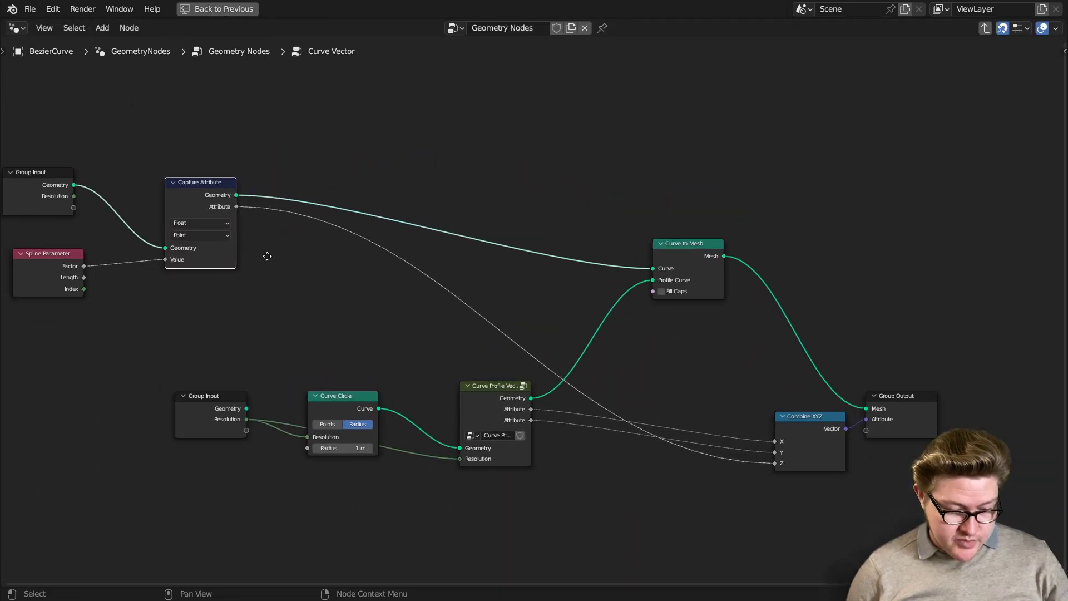
# Duplicate the Capture Attribute node and insert the copy between the original and Curve to Mesh.
pyautogui.moveTo(252, 239); pyautogui.dragTo(328, 313, button='middle')
pyautogui.hotkey('shift', 'd')
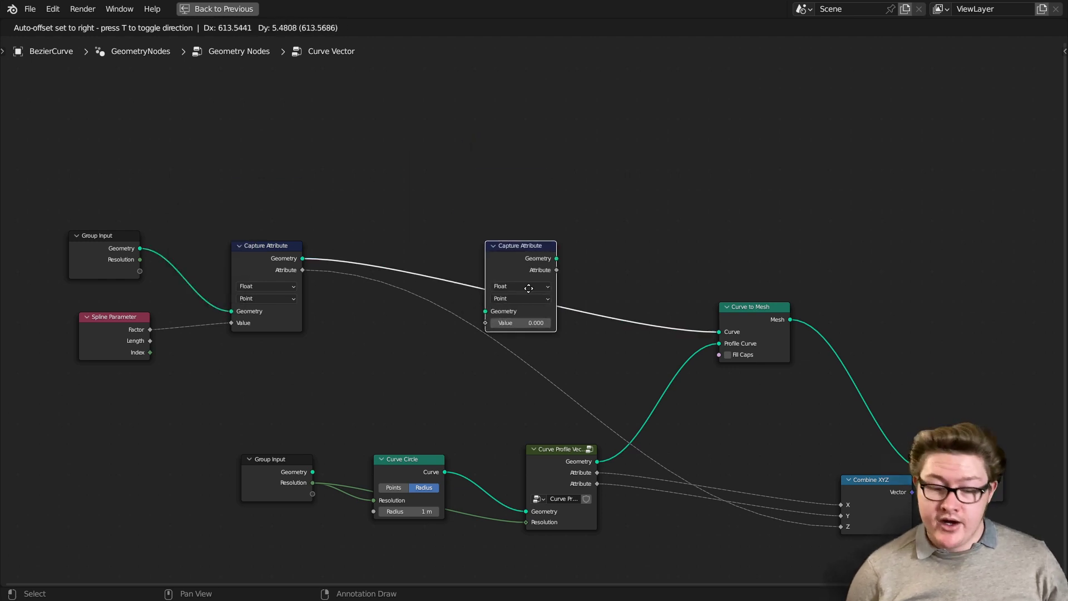
pyautogui.click(506, 255)
# Add a Radius input node and connect it to the new Capture Attribute's Value.
pyautogui.moveTo(384, 332); pyautogui.dragTo(439, 295, button='middle')
pyautogui.hotkey('shift', 'a')
pyautogui.write('rad')
pyautogui.click(500, 320)
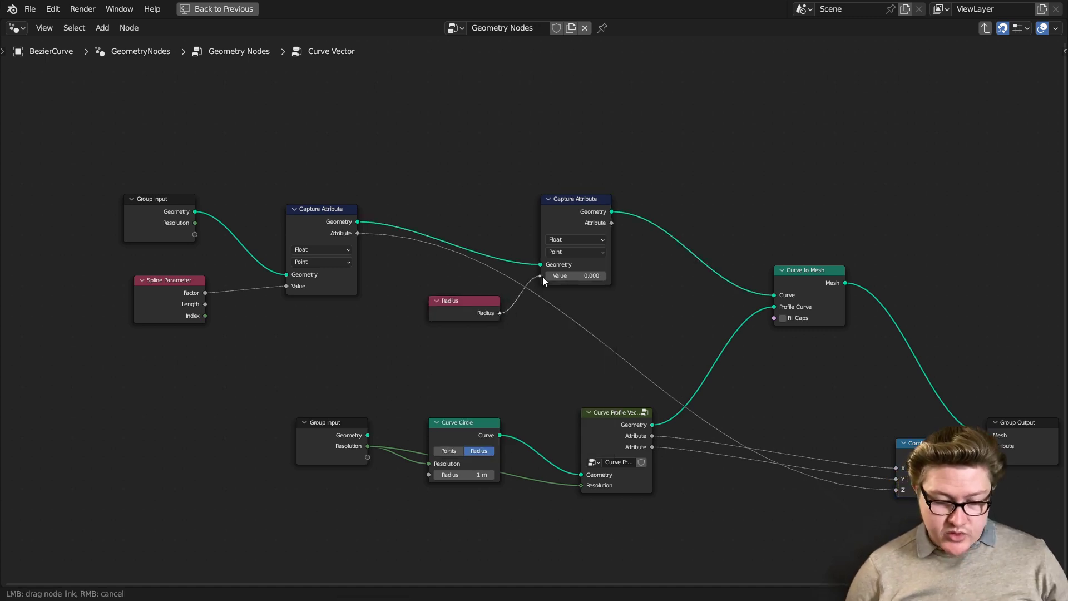
# Try fattening the upper end of the Bezier curve to about twice its radius.
pyautogui.hotkey('ctrl', 'space')
pyautogui.hotkey('ctrl', 'space')
pyautogui.press('Tab')
pyautogui.hotkey('alt', 's')
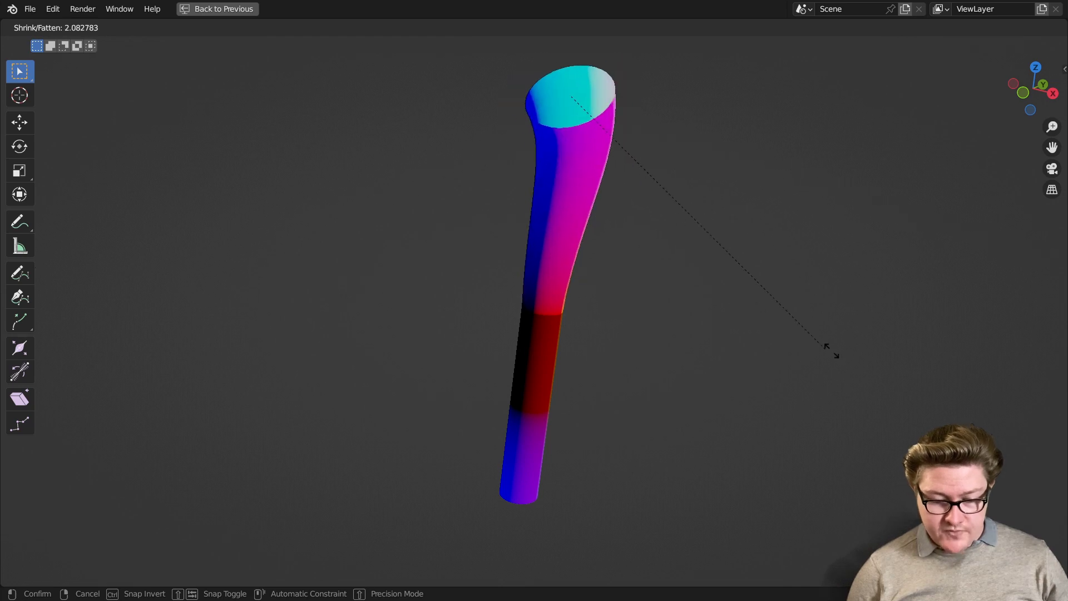
pyautogui.press('Escape')
pyautogui.hotkey('ctrl', 'space')
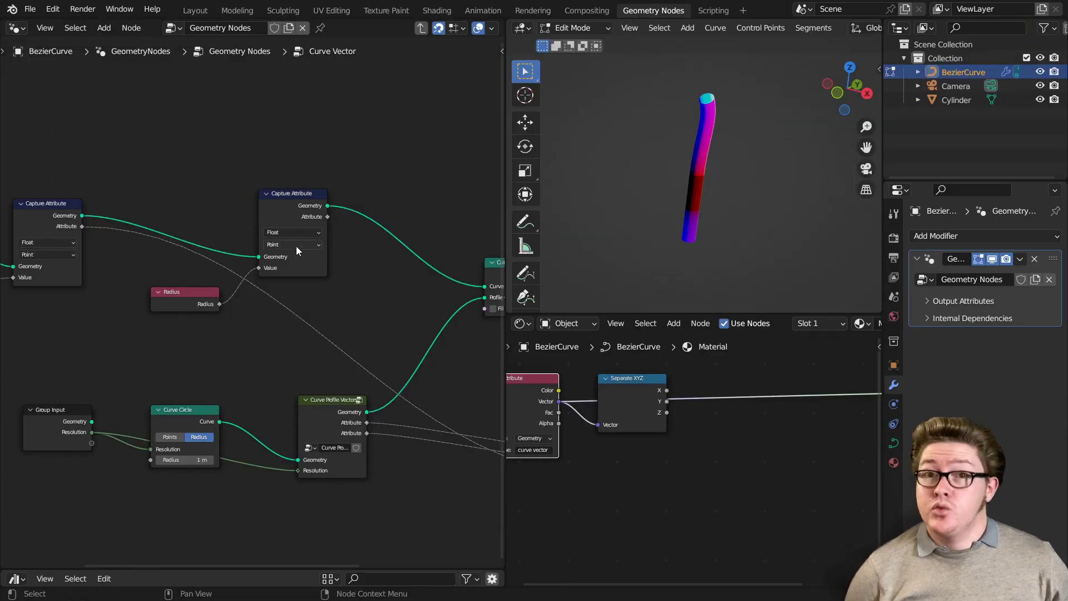
# In the Curve Profile Vectors group, rename the two Attribute outputs to X and Y, and return to the Curve Vector group.
pyautogui.hotkey('ctrl', 'space')
pyautogui.scroll(2, 334, 253)
pyautogui.moveTo(334, 253); pyautogui.dragTo(556, 259)
pyautogui.scroll(2, 396, 259)
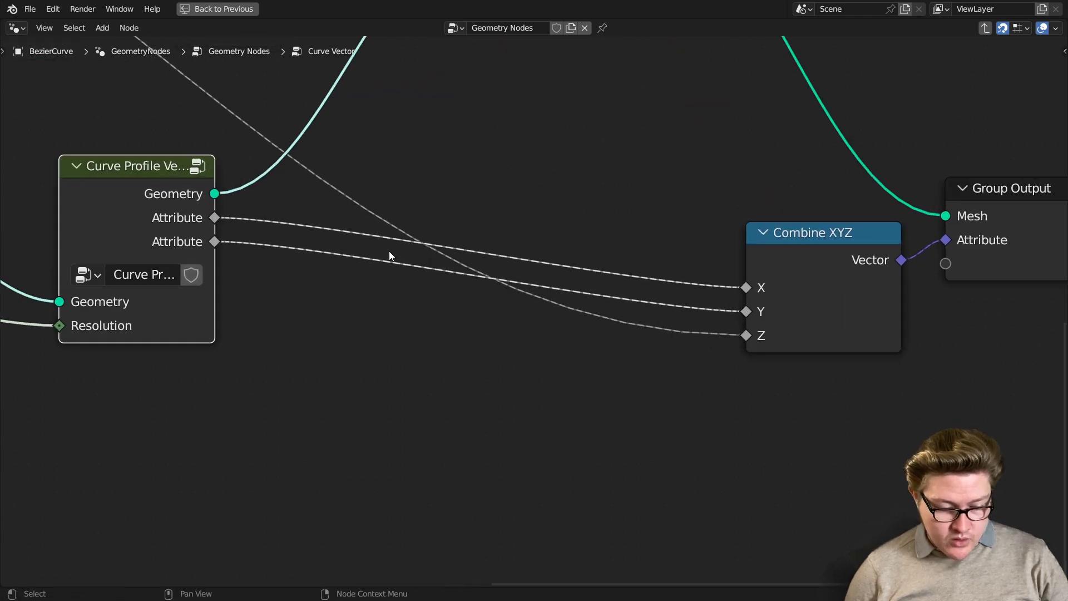
pyautogui.moveTo(396, 258); pyautogui.dragTo(690, 374, button='middle')
pyautogui.press('Tab')
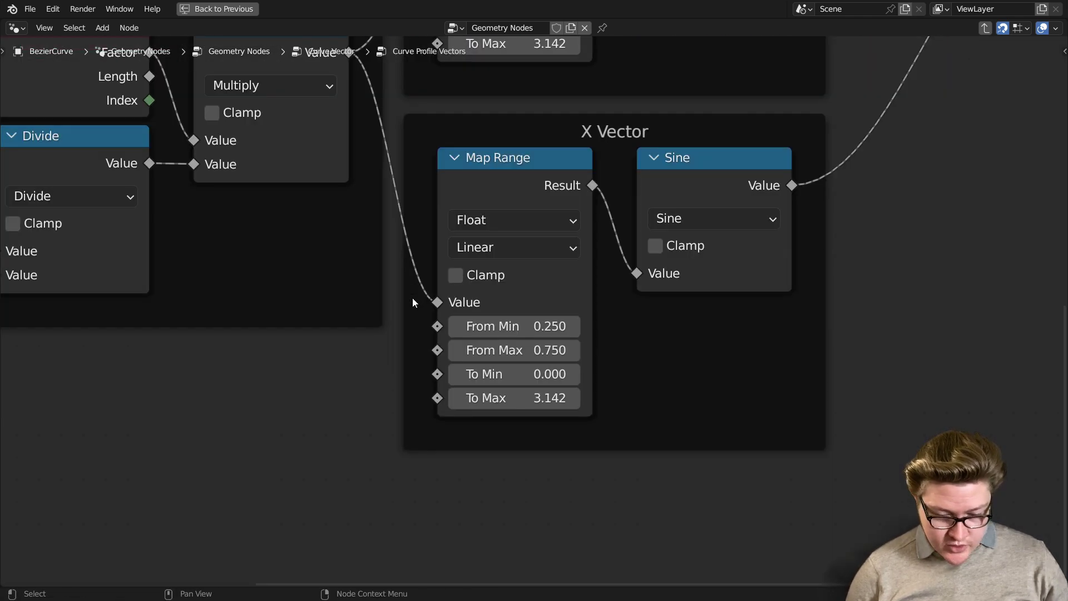
pyautogui.press('n')
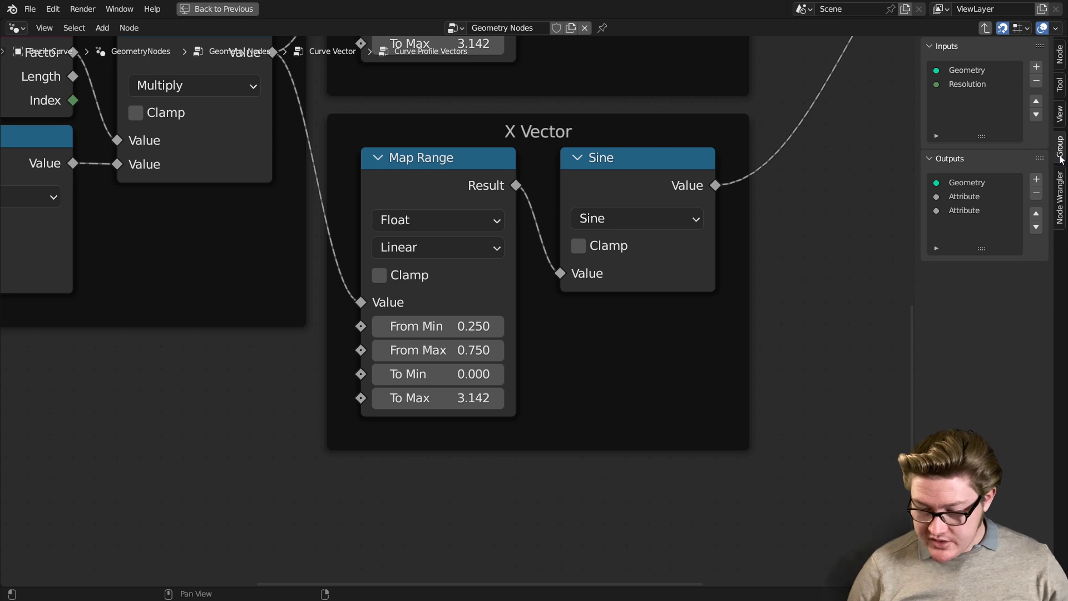
pyautogui.doubleClick(963, 196)
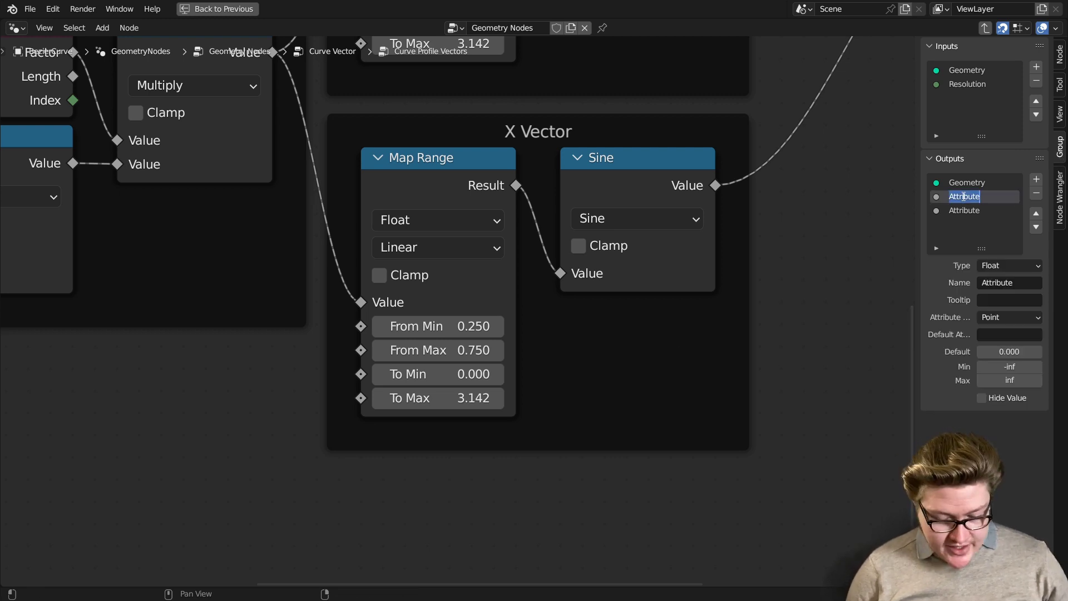
pyautogui.write('X')
pyautogui.press('Return')
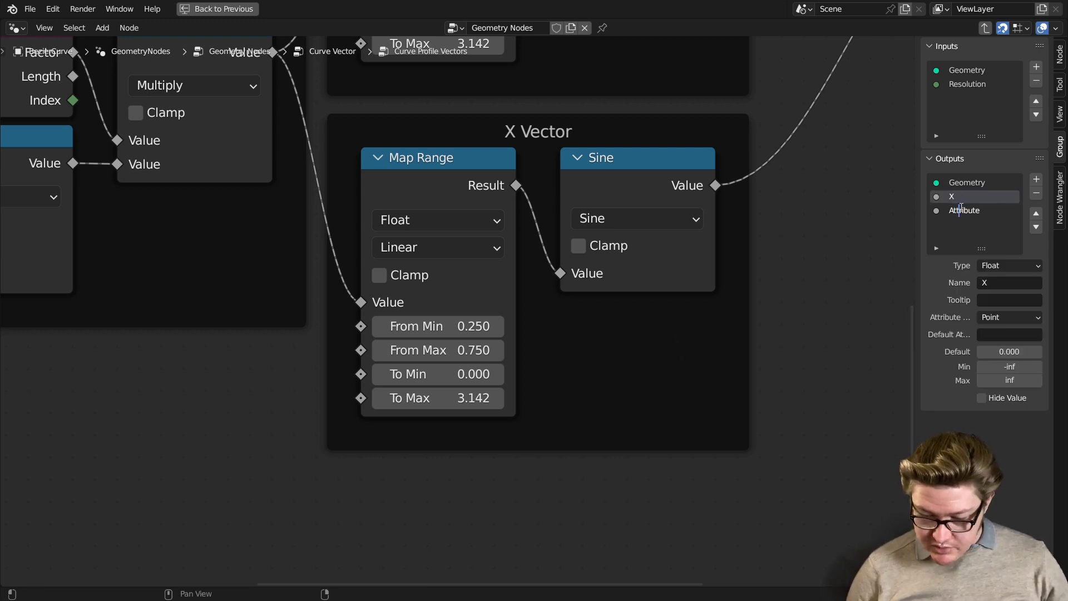
pyautogui.doubleClick(967, 211)
pyautogui.write('Y')
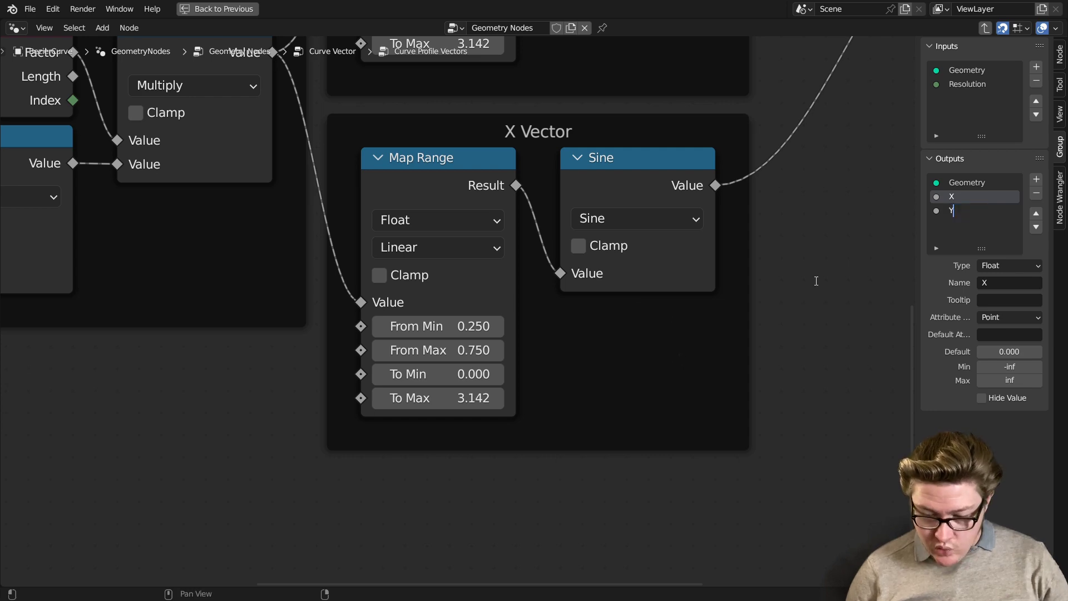
pyautogui.press('Return')
pyautogui.press('Tab')
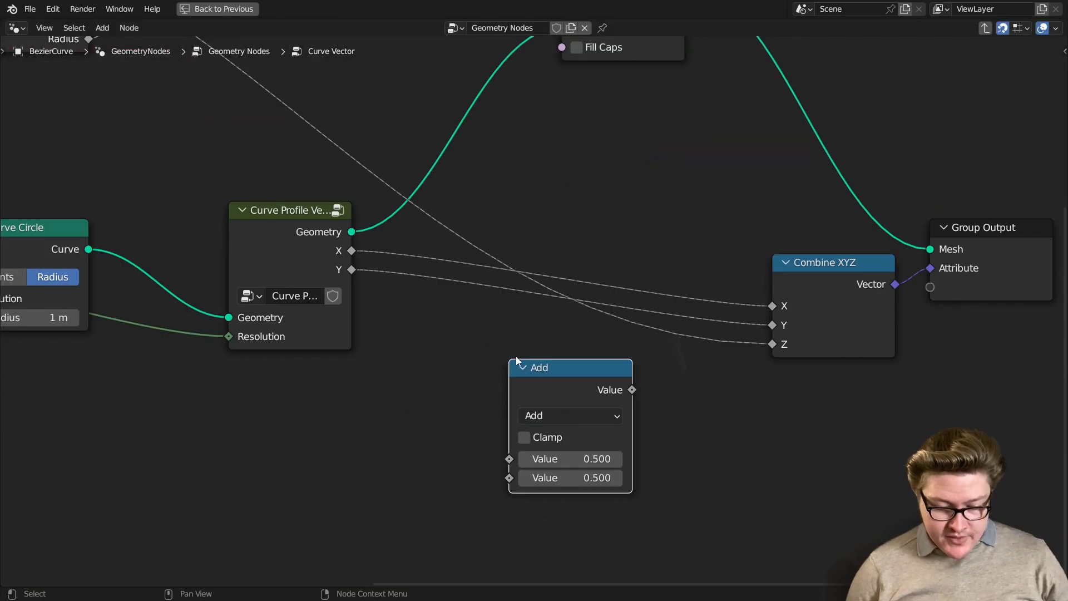
# Add a Math node set to Multiply, collapse it and insert it on the link into Combine XYZ's X.
pyautogui.click(510, 362)
pyautogui.click(562, 416)
pyautogui.click(514, 234)
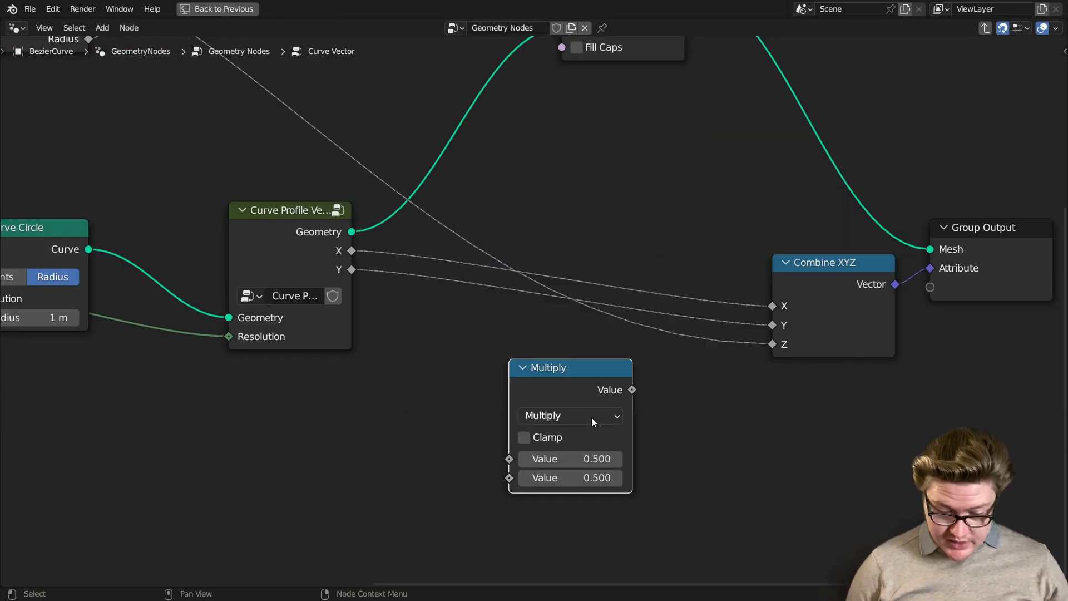
pyautogui.press('h')
pyautogui.moveTo(572, 374); pyautogui.dragTo(517, 412, button='middle')
pyautogui.moveTo(504, 377); pyautogui.dragTo(565, 285)
pyautogui.moveTo(565, 286); pyautogui.dragTo(584, 271, button='middle')
# Duplicate the collapsed Multiply node onto the Y link and align the copy under the first one.
pyautogui.hotkey('shift', 'd')
pyautogui.click(418, 289)
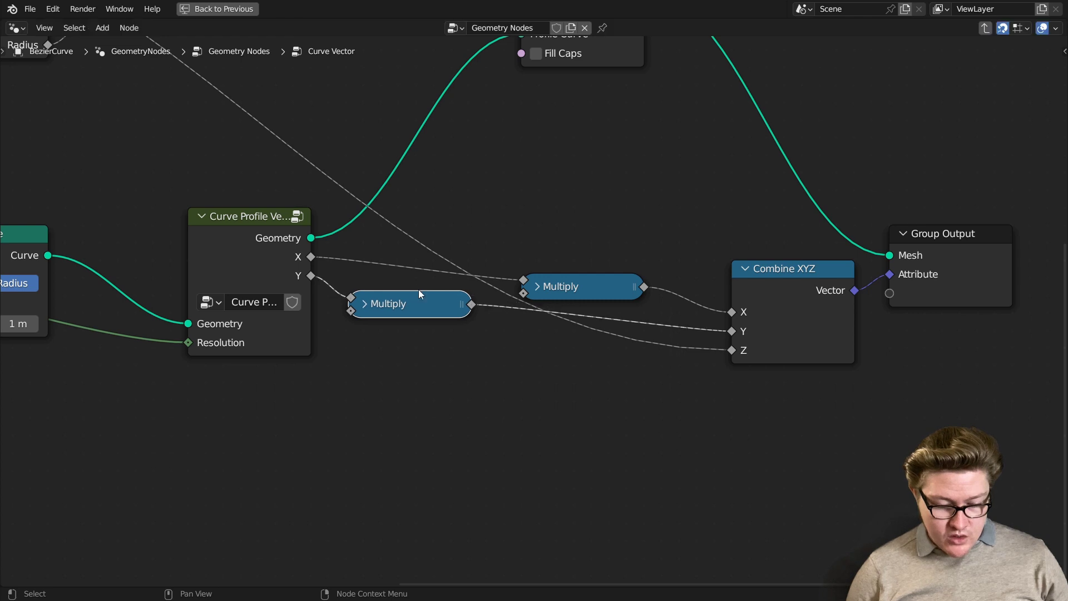
pyautogui.moveTo(425, 298); pyautogui.dragTo(564, 316)
# Connect the Attribute output of the radius Capture Attribute to the second value of both Multiply nodes.
pyautogui.scroll(-3, 377, 276)
pyautogui.moveTo(377, 276); pyautogui.dragTo(450, 353, button='middle')
pyautogui.scroll(-1, 352, 237)
pyautogui.moveTo(352, 237); pyautogui.dragTo(361, 295, button='middle')
pyautogui.moveTo(353, 118); pyautogui.dragTo(413, 281)
pyautogui.press('Escape')
pyautogui.hotkey('ctrl', 'space')
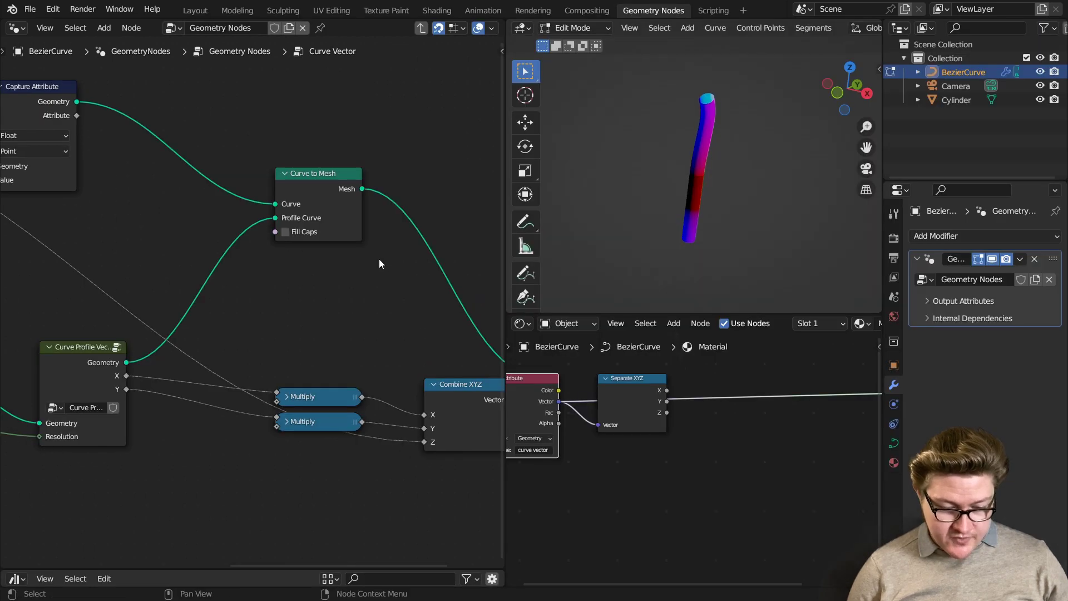
pyautogui.scroll(6, 679, 226)
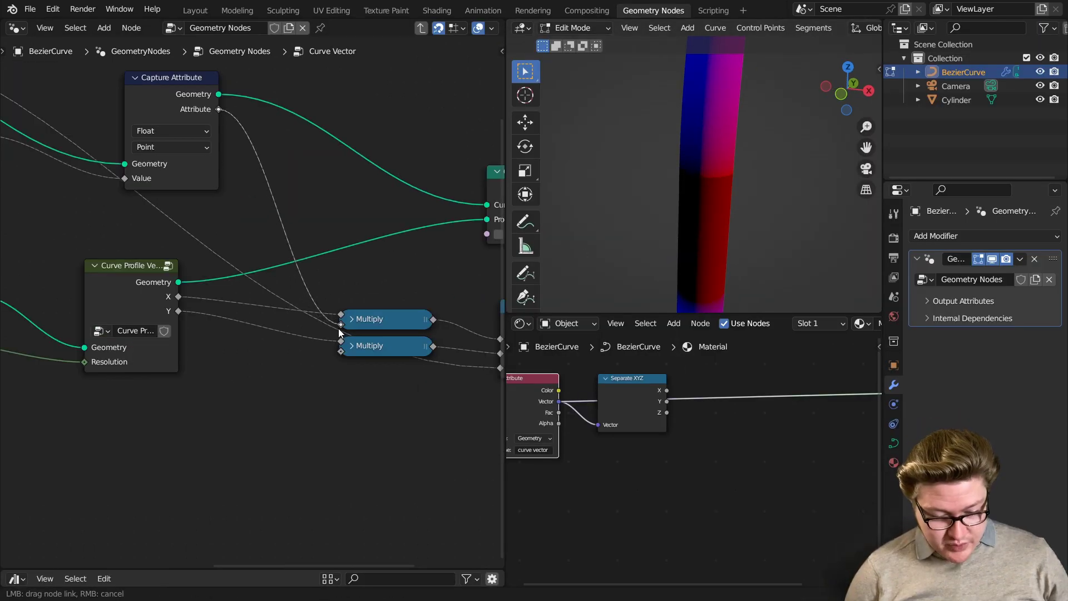
pyautogui.moveTo(216, 109); pyautogui.dragTo(341, 351)
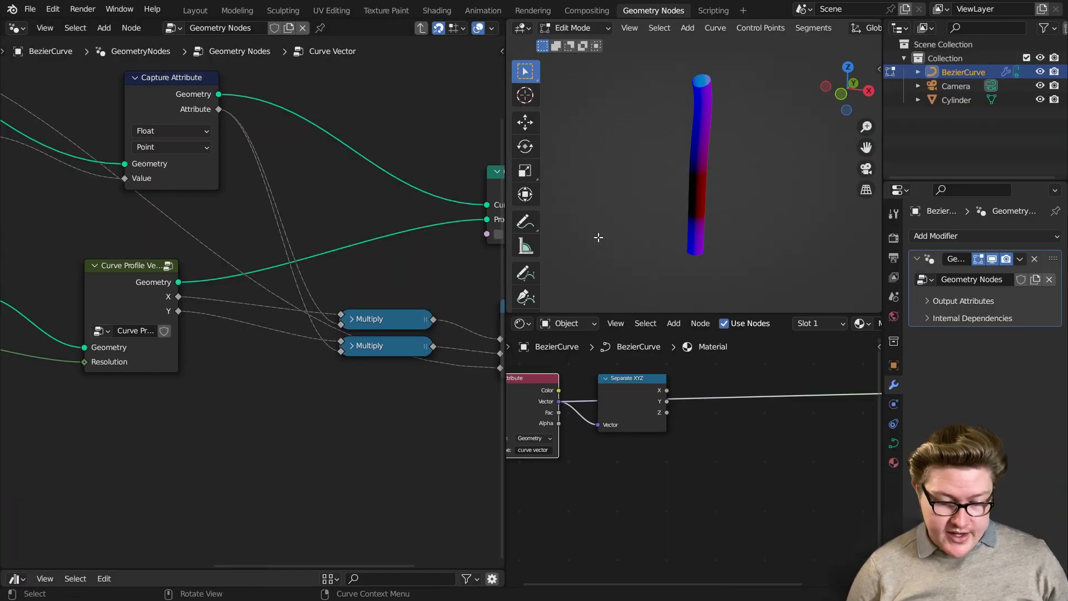
# Move the Curve Circle node and its Group Input closer to the Curve Profile Vectors node.
pyautogui.scroll(-4, 163, 308)
pyautogui.moveTo(166, 309); pyautogui.dragTo(215, 329)
pyautogui.moveTo(104, 295); pyautogui.dragTo(165, 345)
pyautogui.scroll(1, 165, 346)
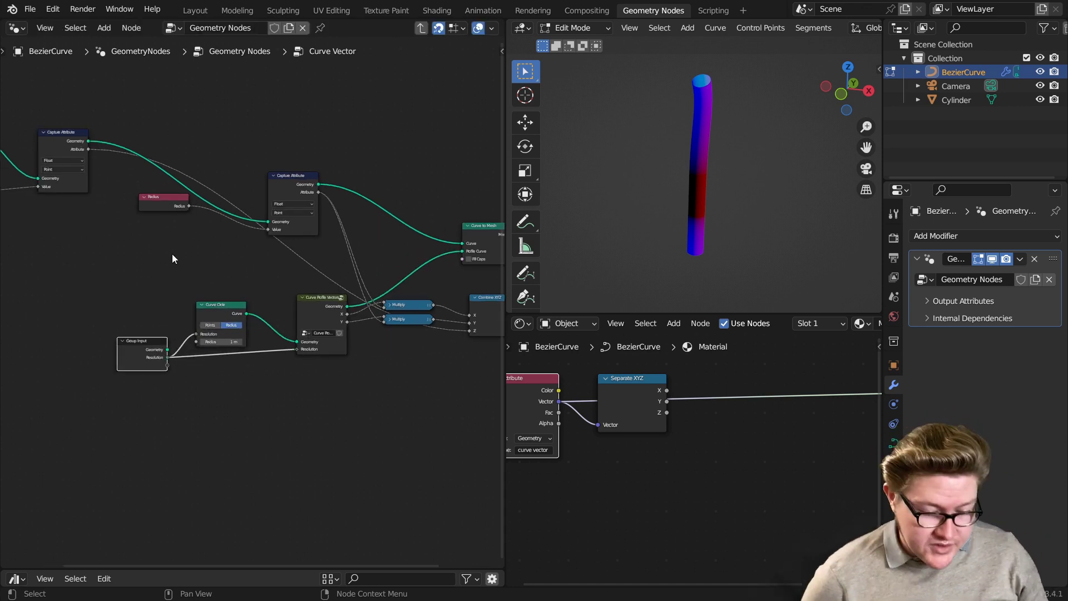
# Add a Switch node near the radius Capture Attribute and set its data type to Float.
pyautogui.hotkey('shift', 'a')
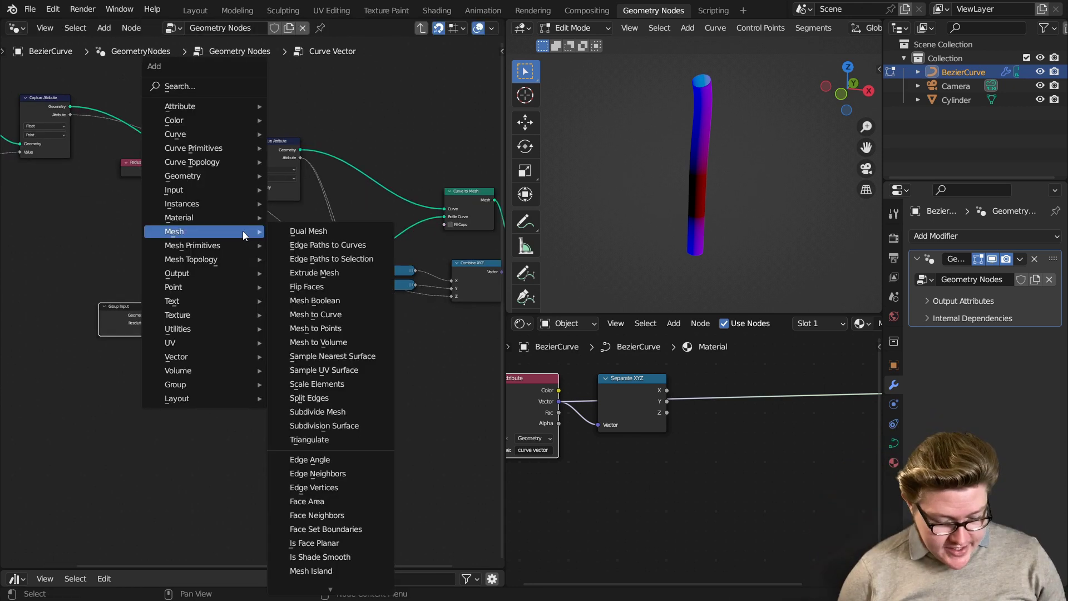
pyautogui.press('space')
pyautogui.write('swit')
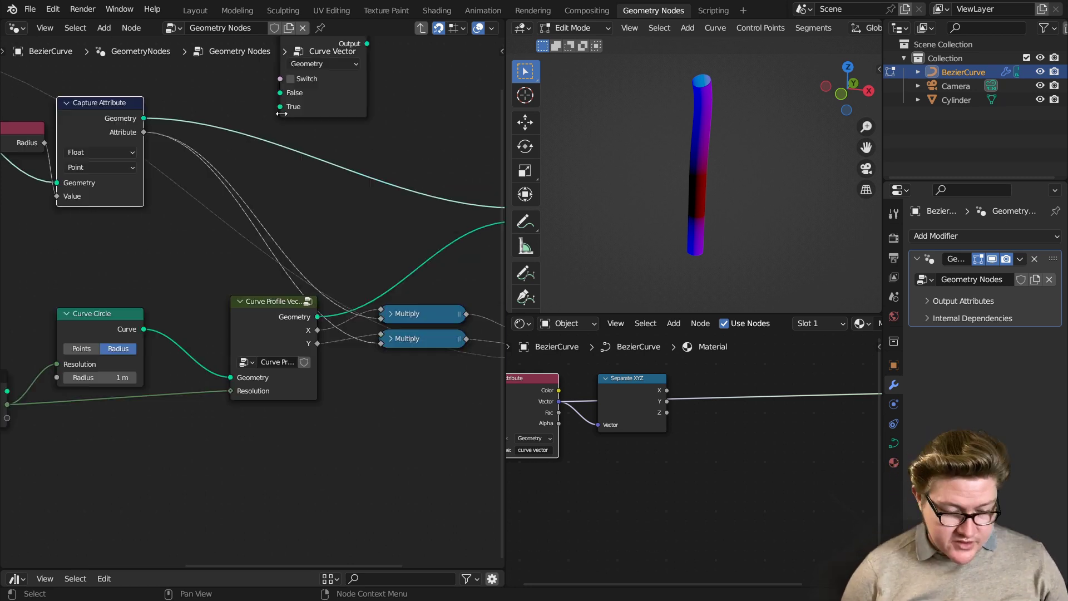
pyautogui.scroll(1, 344, 122)
pyautogui.moveTo(344, 122); pyautogui.dragTo(352, 227, button='middle')
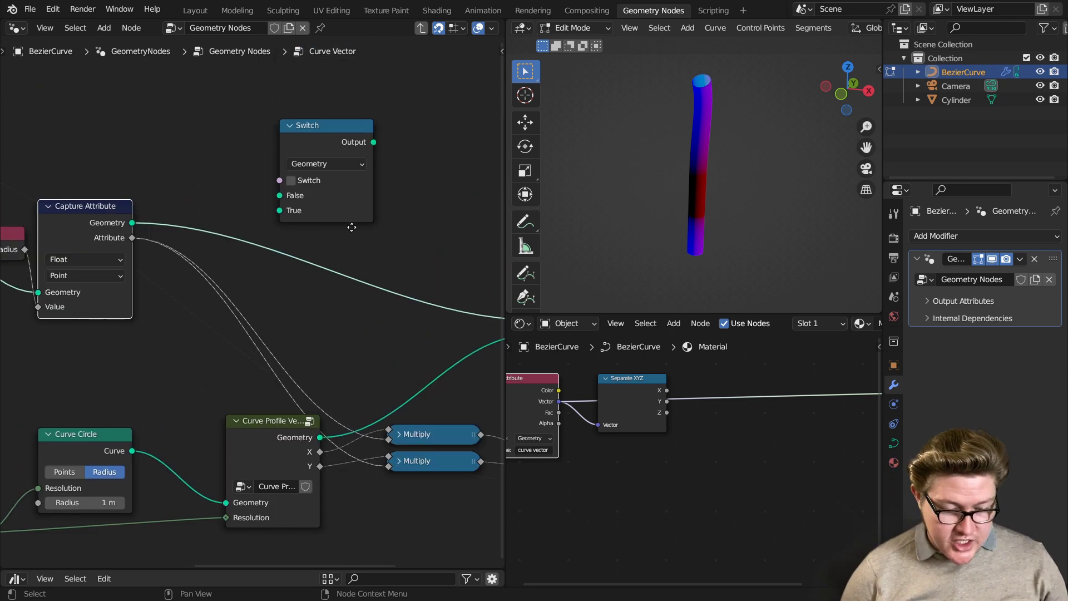
pyautogui.click(340, 168)
pyautogui.click(338, 184)
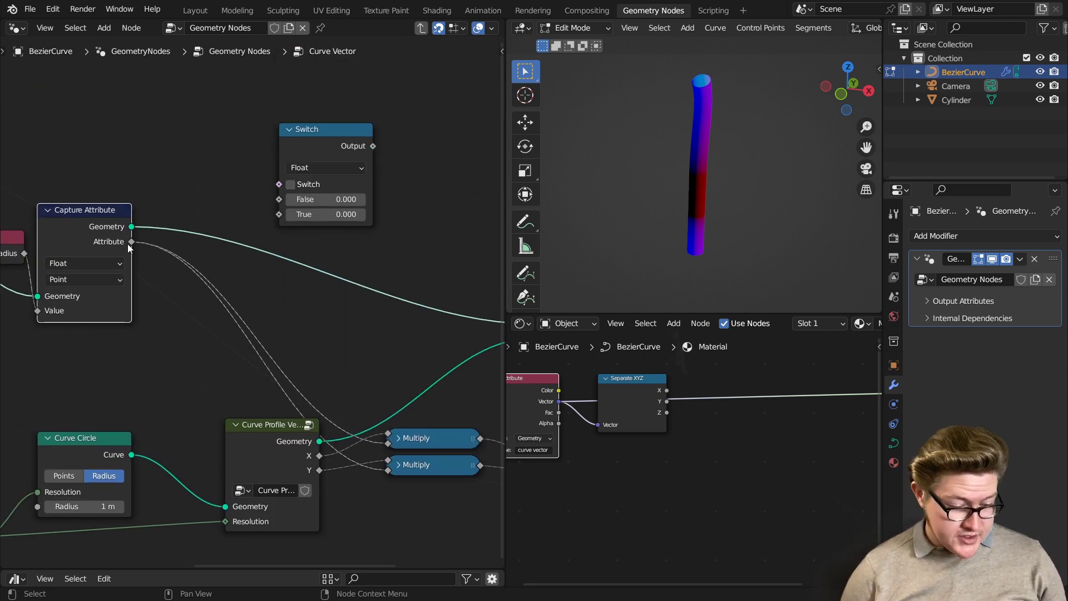
# Connect the captured radius to the Switch node's False socket and set its True value to 1.
pyautogui.moveTo(132, 242); pyautogui.dragTo(279, 201)
pyautogui.moveTo(338, 151); pyautogui.dragTo(221, 283)
pyautogui.moveTo(238, 307); pyautogui.dragTo(301, 232, button='middle')
pyautogui.click(269, 272)
pyautogui.write('1')
pyautogui.press('Return')
# Connect the Switch output to the second value of both Multiply nodes, replacing the direct radius links.
pyautogui.moveTo(281, 296); pyautogui.dragTo(279, 248, button='middle')
pyautogui.moveTo(312, 157); pyautogui.dragTo(446, 320)
pyautogui.moveTo(312, 157); pyautogui.dragTo(448, 346)
# Duplicate the Group Input node and place the copy below the radius Capture Attribute, next to the Switch node.
pyautogui.scroll(-2, 296, 276)
pyautogui.moveTo(296, 276); pyautogui.dragTo(383, 300, button='middle')
pyautogui.moveTo(349, 221); pyautogui.dragTo(379, 230)
pyautogui.moveTo(220, 266); pyautogui.dragTo(333, 285, button='middle')
pyautogui.scroll(-1, 301, 274)
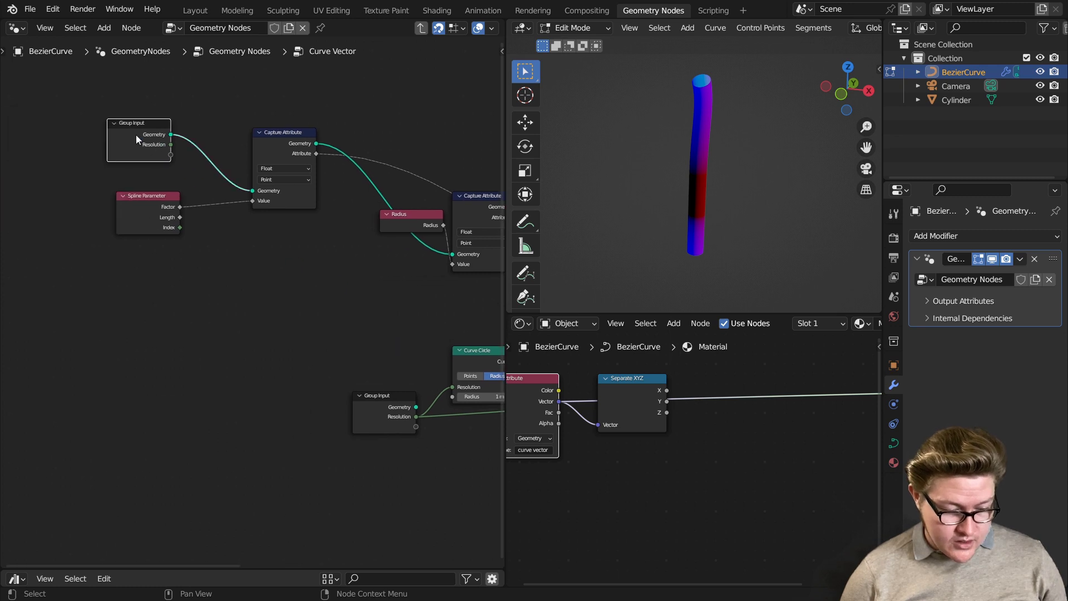
pyautogui.moveTo(166, 188); pyautogui.dragTo(131, 179, button='middle')
pyautogui.hotkey('shift', 'd')
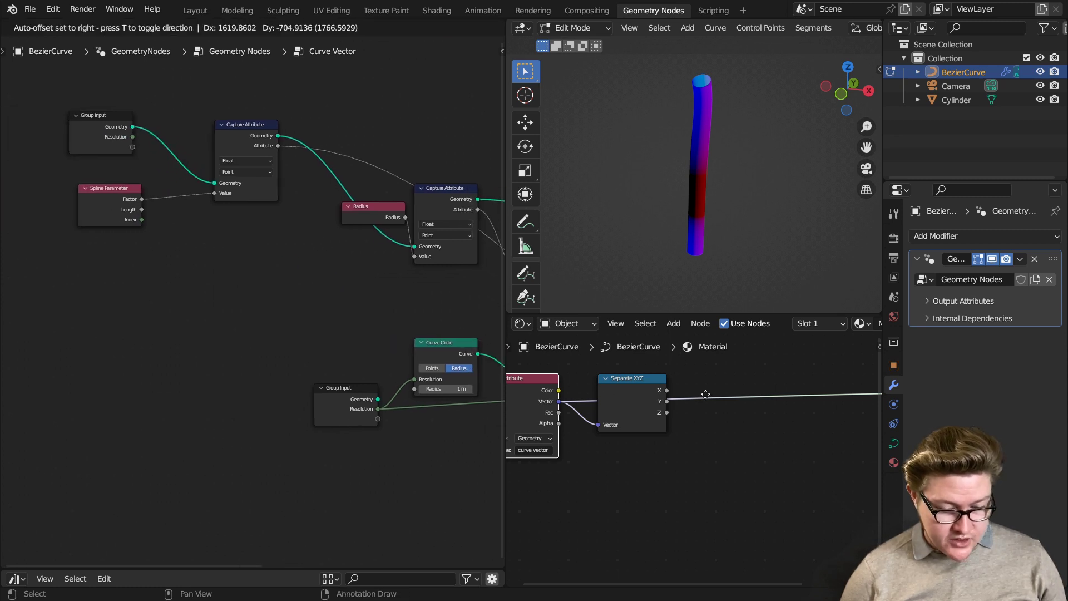
pyautogui.click(279, 297)
pyautogui.scroll(8, 206, 309)
pyautogui.moveTo(338, 308); pyautogui.dragTo(294, 266, button='middle')
pyautogui.click(205, 309)
# Place another Group Input copy beside Curve to Mesh and expose Fill Caps as a group input through it.
pyautogui.scroll(-5, 200, 309)
pyautogui.scroll(-4, 224, 249)
pyautogui.moveTo(225, 249); pyautogui.dragTo(103, 277, button='middle')
pyautogui.click(104, 276)
pyautogui.hotkey('shift', 'd')
pyautogui.click(366, 198)
pyautogui.moveTo(408, 277); pyautogui.dragTo(171, 326, button='middle')
pyautogui.scroll(8, 172, 325)
pyautogui.scroll(8, 702, 86)
pyautogui.moveTo(695, 95); pyautogui.dragTo(722, 110, button='middle')
pyautogui.scroll(-3, 222, 301)
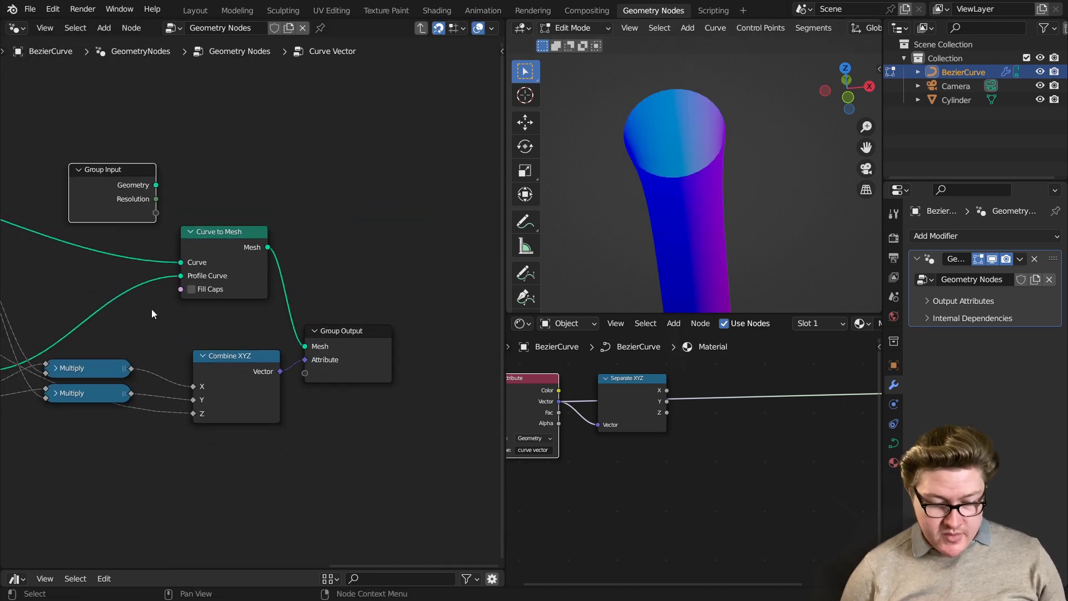
pyautogui.moveTo(161, 303); pyautogui.dragTo(257, 279, button='middle')
pyautogui.moveTo(216, 186); pyautogui.dragTo(279, 266)
# Expose the Switch node's Switch socket as a group input and rename that input to Fixed.
pyautogui.scroll(-5, 279, 266)
pyautogui.moveTo(158, 293); pyautogui.dragTo(308, 278, button='middle')
pyautogui.scroll(6, 249, 270)
pyautogui.moveTo(177, 336); pyautogui.dragTo(212, 347)
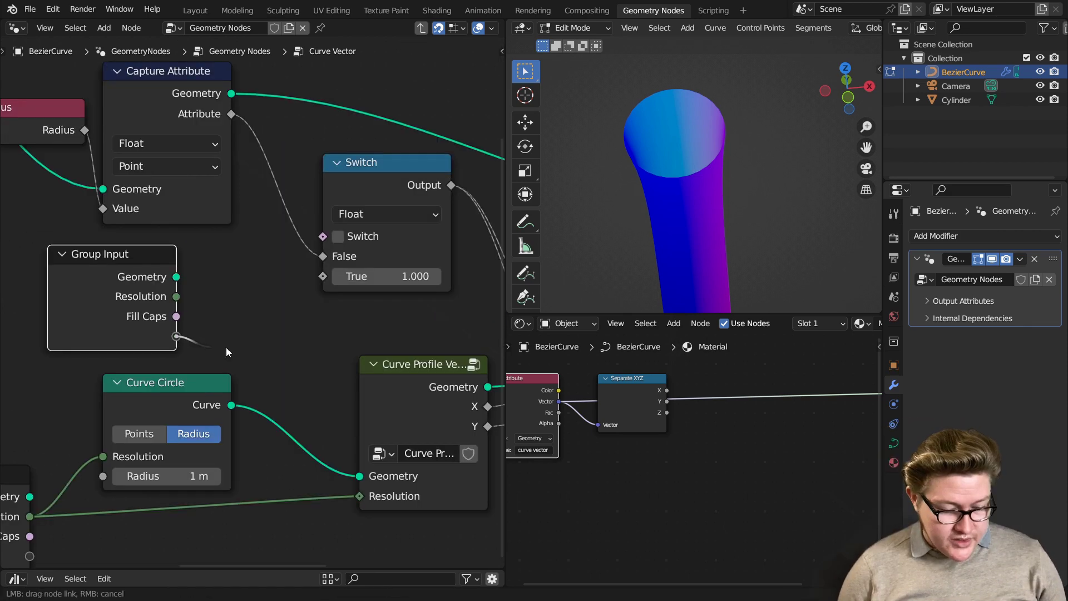
pyautogui.moveTo(276, 267); pyautogui.dragTo(325, 237)
pyautogui.scroll(4, 265, 367)
pyautogui.press('n')
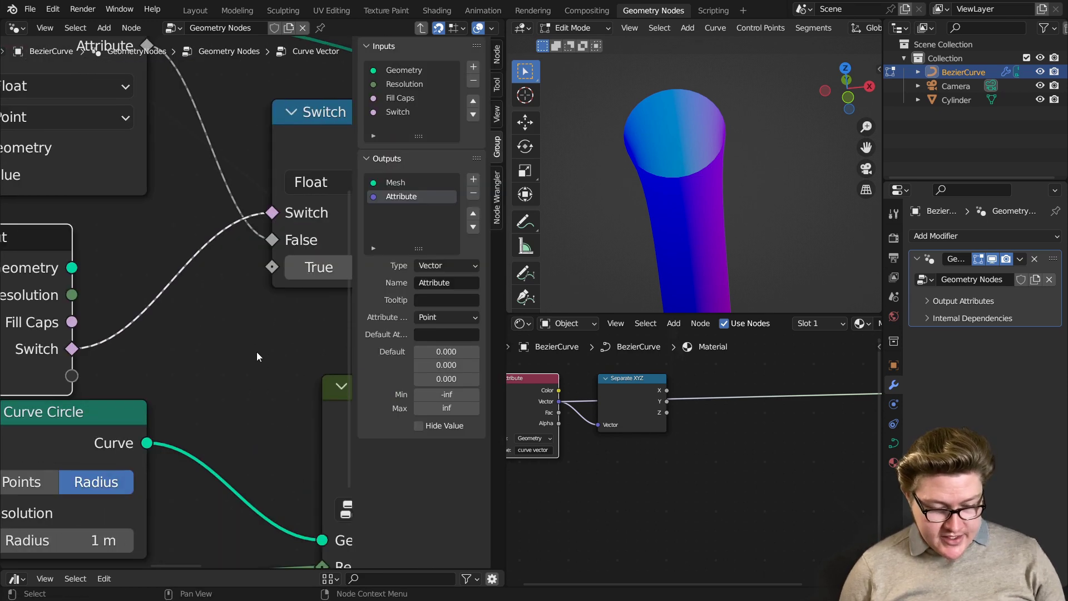
pyautogui.doubleClick(409, 112)
pyautogui.write('Fixed')
pyautogui.press('Return')
pyautogui.press('n')
pyautogui.scroll(-3, 325, 259)
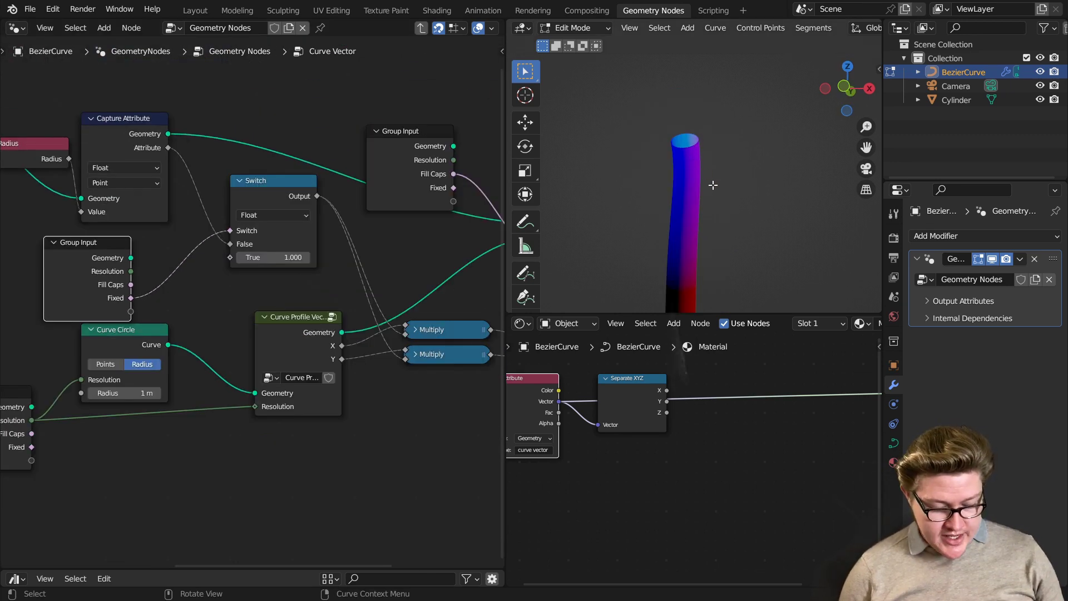
pyautogui.hotkey('alt', 's')
pyautogui.rightClick(646, 250)
pyautogui.scroll(6, 288, 231)
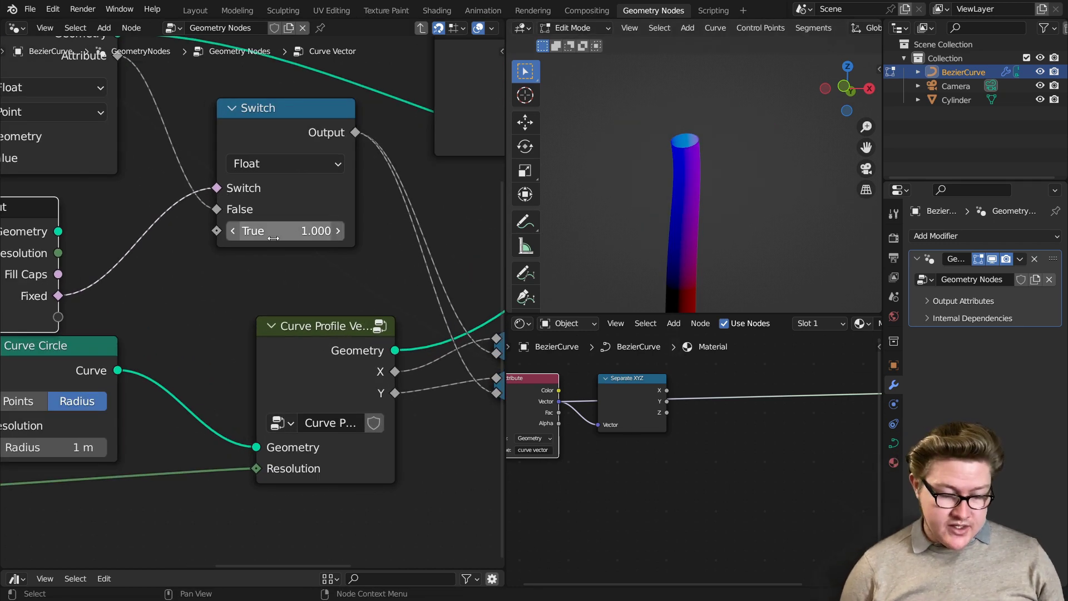
# Expose the Switch node's True value as a group input and tidy the Switch and Group Input nodes around Capture Attribute.
pyautogui.scroll(-4, 294, 230)
pyautogui.moveTo(119, 311); pyautogui.dragTo(226, 278, button='middle')
pyautogui.moveTo(217, 281); pyautogui.dragTo(336, 216)
pyautogui.moveTo(385, 289); pyautogui.dragTo(381, 245)
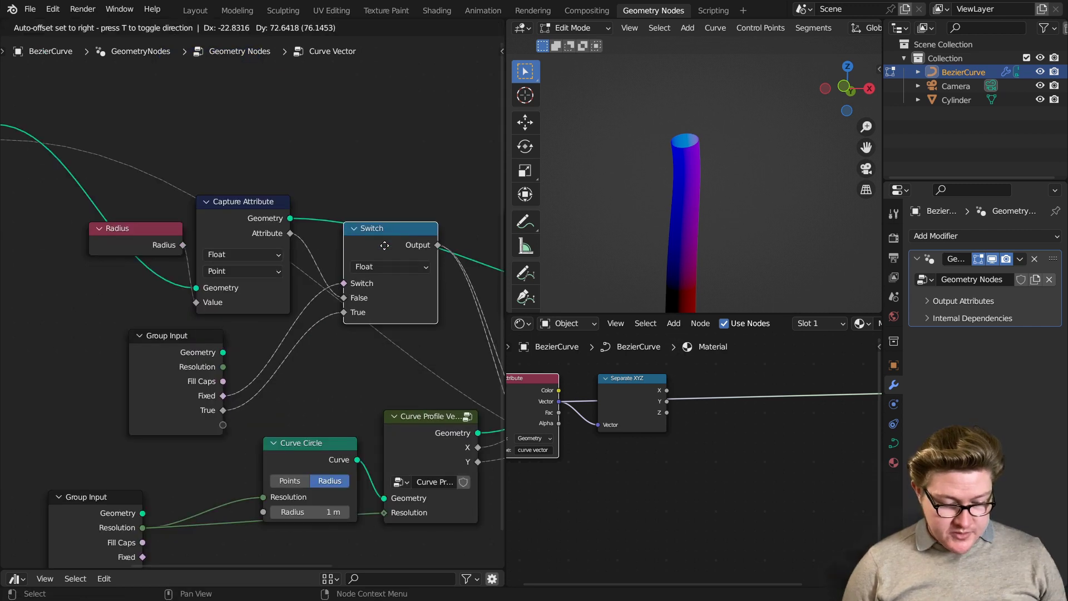
pyautogui.moveTo(311, 329); pyautogui.dragTo(302, 370, button='middle')
pyautogui.moveTo(182, 394); pyautogui.dragTo(250, 395)
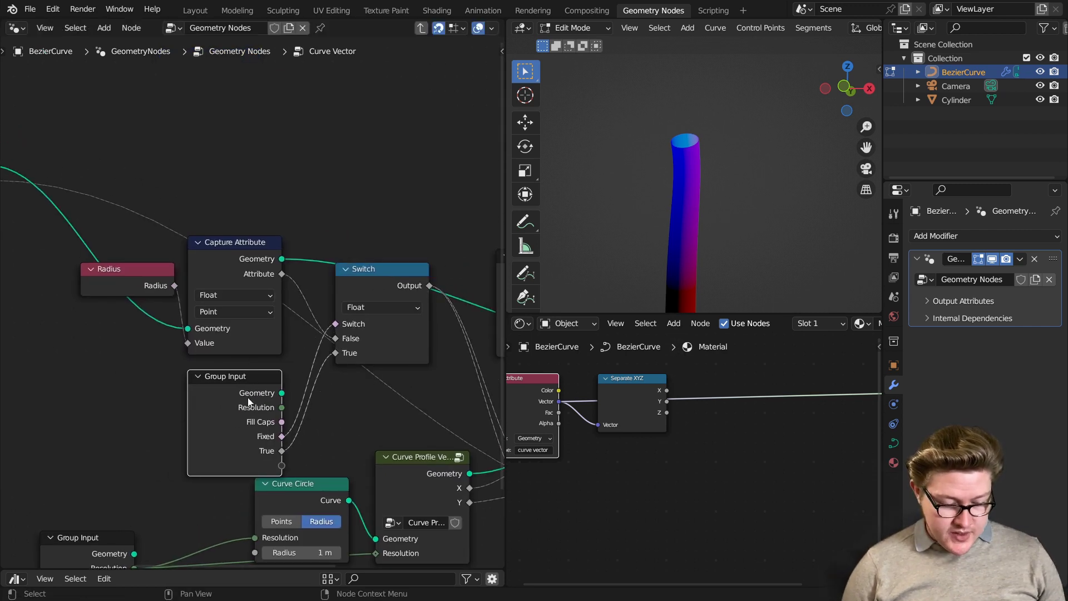
# Duplicate the Group Input above Capture Attribute and connect the copy's Fixed output to the Switch socket.
pyautogui.hotkey('shift', 'd')
pyautogui.click(225, 146)
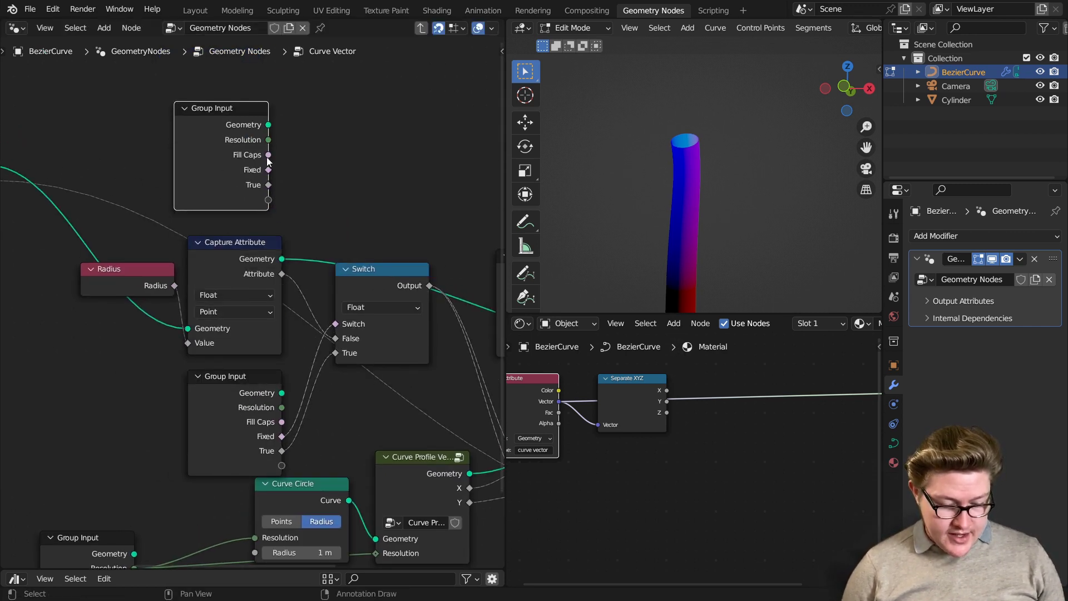
pyautogui.moveTo(268, 170); pyautogui.dragTo(337, 323)
# Hide the unused sockets on the Fixed and True Group Input nodes and move both closer to Capture Attribute.
pyautogui.scroll(-1, 337, 323)
pyautogui.moveTo(220, 211); pyautogui.dragTo(260, 209, button='middle')
pyautogui.click(261, 209)
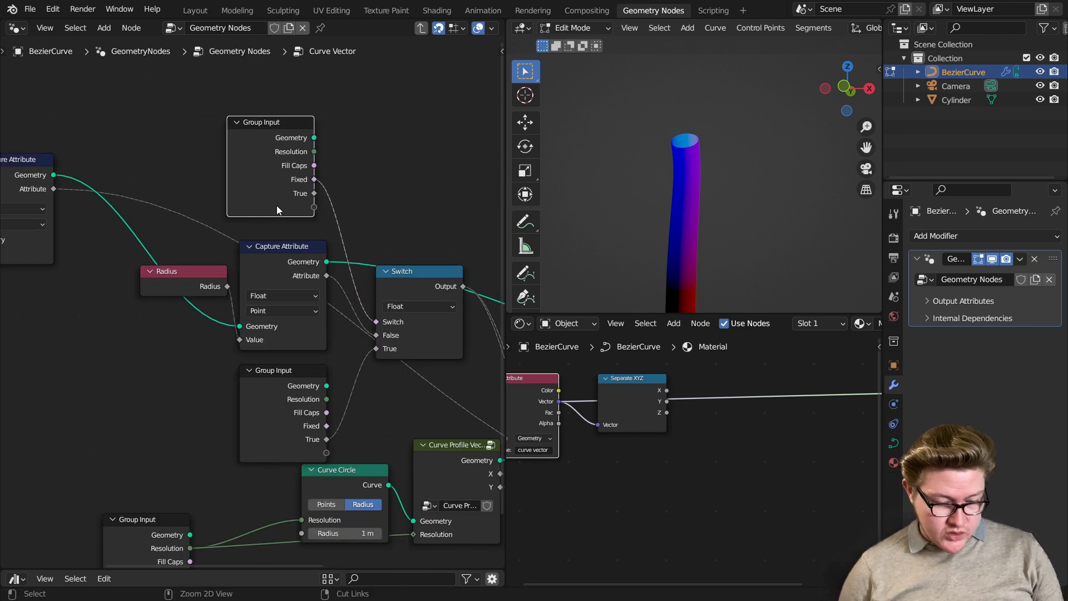
pyautogui.hotkey('ctrl', 'h')
pyautogui.click(292, 408)
pyautogui.hotkey('ctrl', 'h')
pyautogui.scroll(1, 295, 409)
pyautogui.moveTo(295, 380)
pyautogui.mouseDown()
pyautogui.moveTo(286, 427)
pyautogui.moveTo(304, 378)
pyautogui.mouseUp()
pyautogui.moveTo(280, 115); pyautogui.dragTo(295, 202)
# Collapse the radius Capture Attribute node and the Switch node.
pyautogui.click(294, 254)
pyautogui.press('h')
pyautogui.scroll(-4, 305, 269)
pyautogui.moveTo(332, 281); pyautogui.dragTo(310, 281, button='middle')
pyautogui.click(367, 286)
pyautogui.press('h')
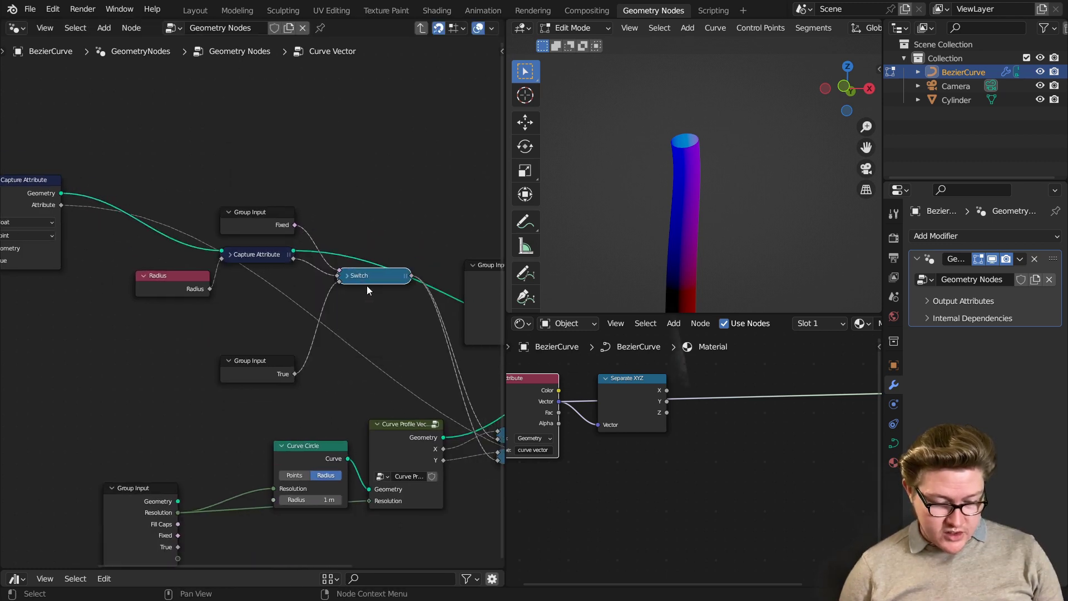
# Enclose the Radius, Capture Attribute, Switch and two compact Group Input nodes in a frame labelled Radius.
pyautogui.moveTo(456, 362); pyautogui.dragTo(149, 148)
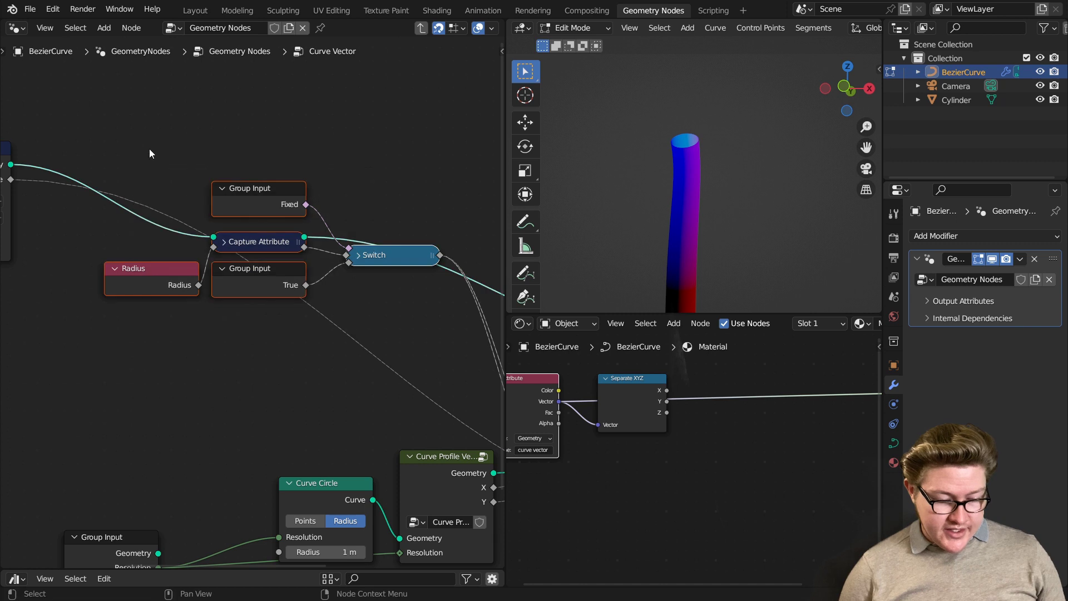
pyautogui.scroll(-3, 222, 225)
pyautogui.moveTo(231, 232); pyautogui.dragTo(238, 238, button='middle')
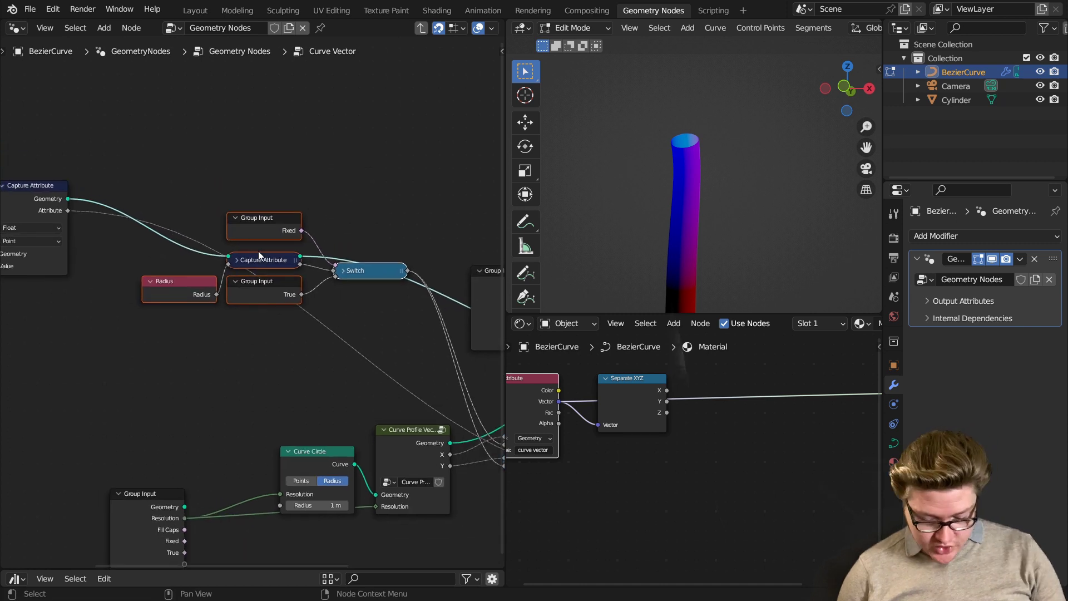
pyautogui.hotkey('ctrl', 'j')
pyautogui.press('F2')
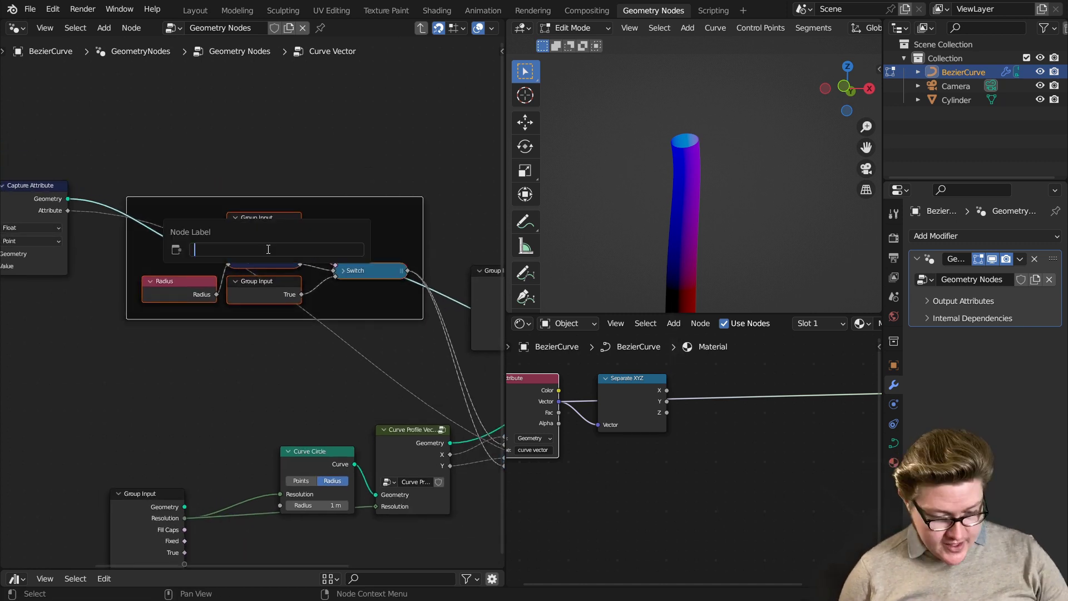
pyautogui.write('Rad')
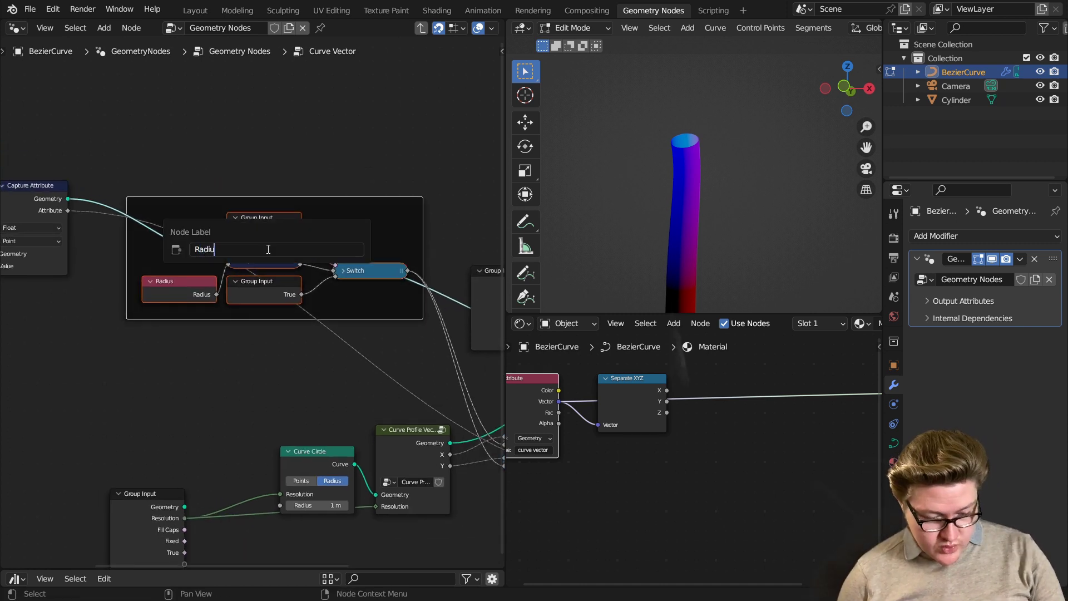
pyautogui.write('iu')
# Enclose the first Group Input, Spline Parameter and first Capture Attribute nodes in a frame.
pyautogui.moveTo(335, 456); pyautogui.dragTo(174, 232)
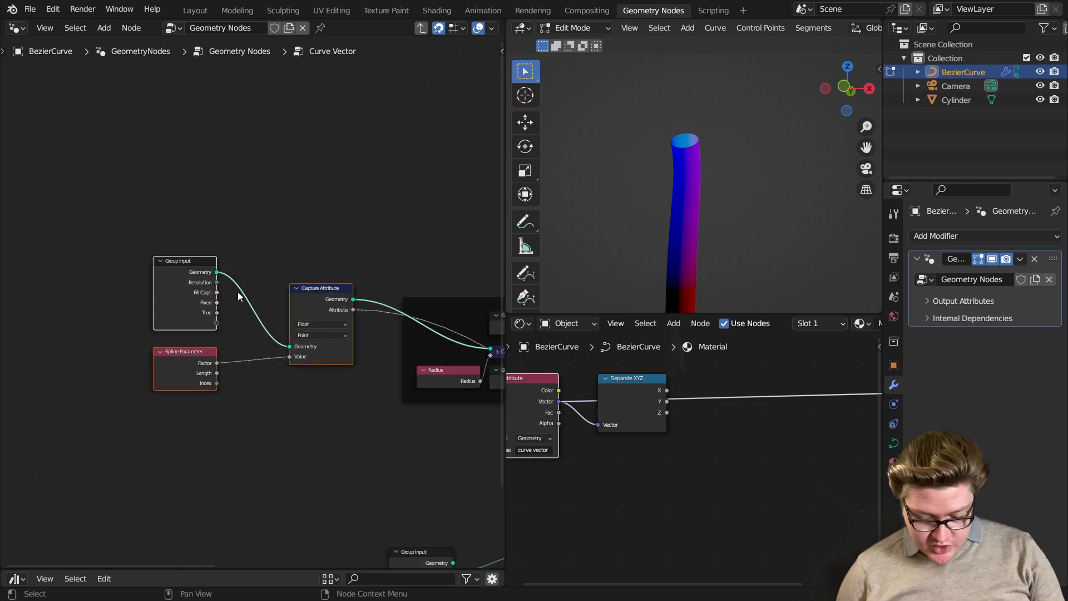
pyautogui.hotkey('ctrl', 'j')
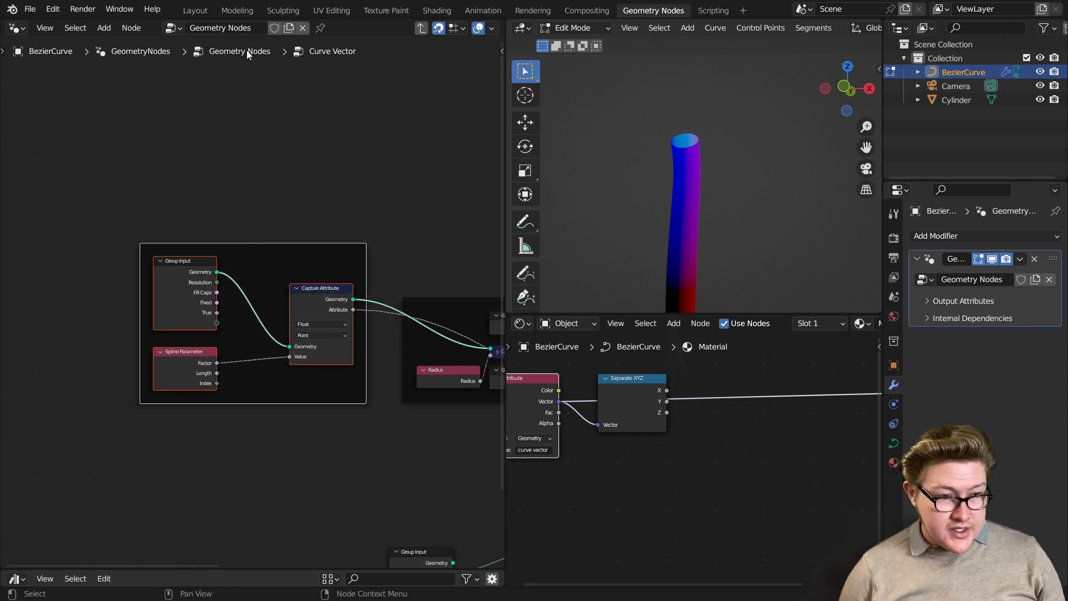
# Label the frame around the first Group Input, Spline Parameter and Capture Attribute nodes Length.
pyautogui.click(274, 249)
pyautogui.press('F2')
pyautogui.write('Length')
pyautogui.press('Return')
pyautogui.moveTo(403, 315); pyautogui.dragTo(245, 198, button='middle')
pyautogui.scroll(-3, 245, 198)
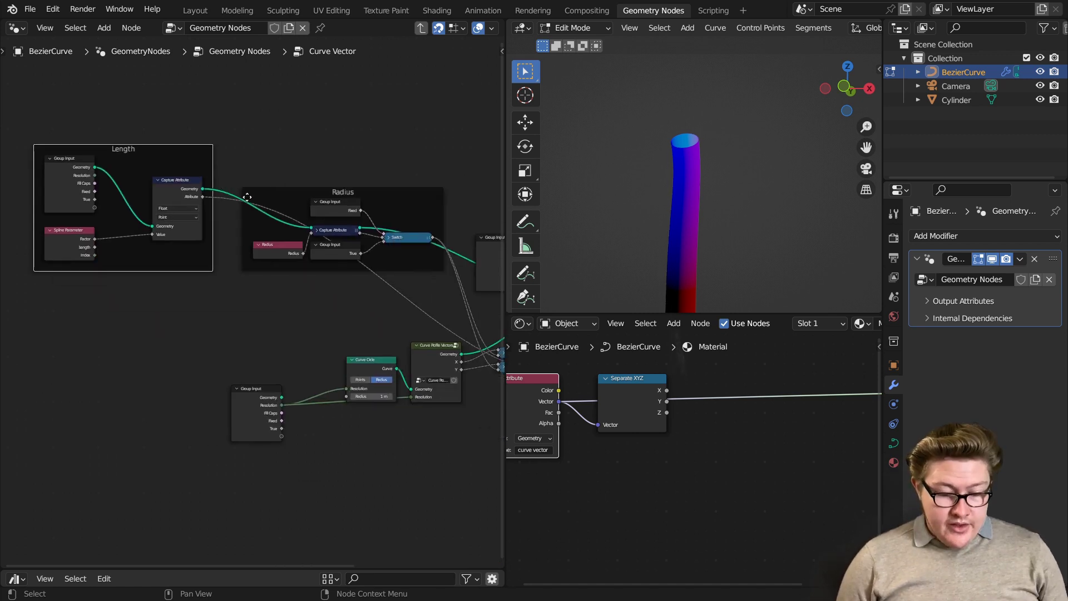
pyautogui.scroll(3, 344, 261)
pyautogui.moveTo(342, 263); pyautogui.dragTo(312, 286, button='middle')
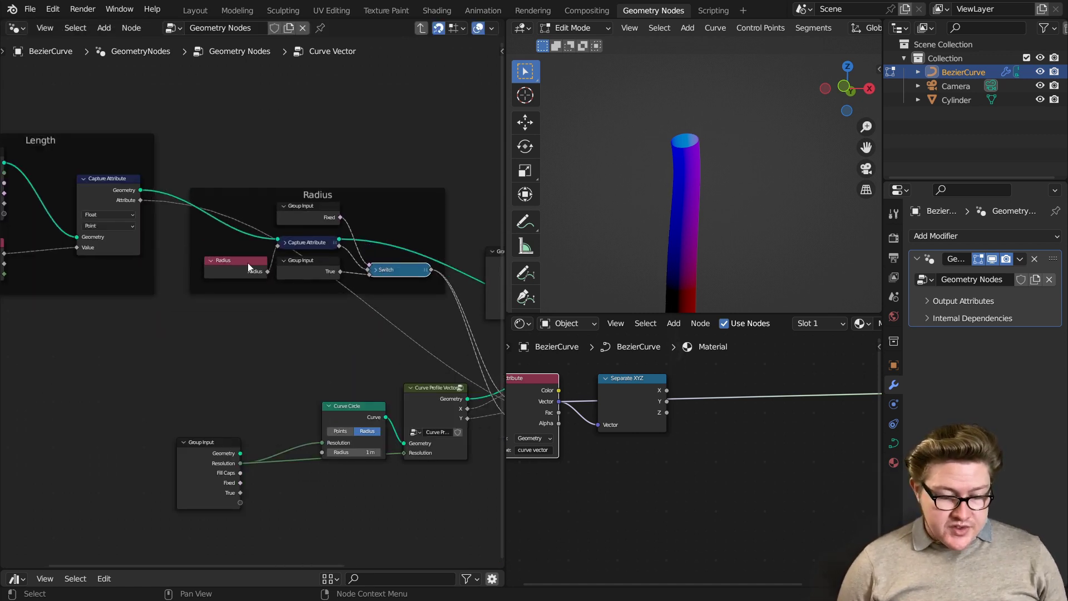
# Align Spline Parameter under the Group Input in the Length frame and make two duplicates of that Group Input.
pyautogui.moveTo(146, 323); pyautogui.dragTo(312, 294, button='middle')
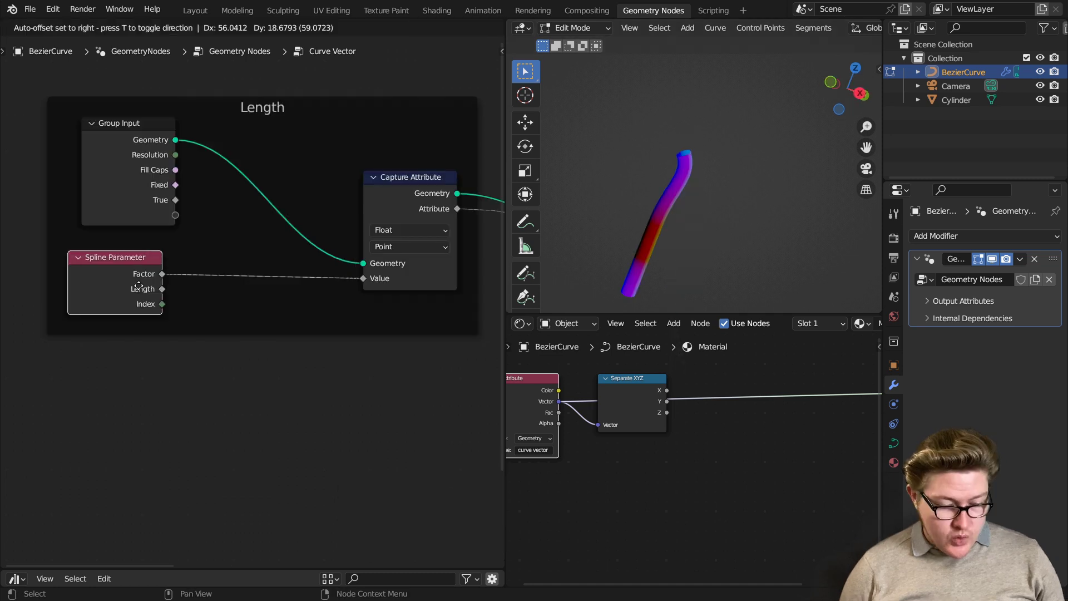
pyautogui.moveTo(139, 286); pyautogui.dragTo(153, 286)
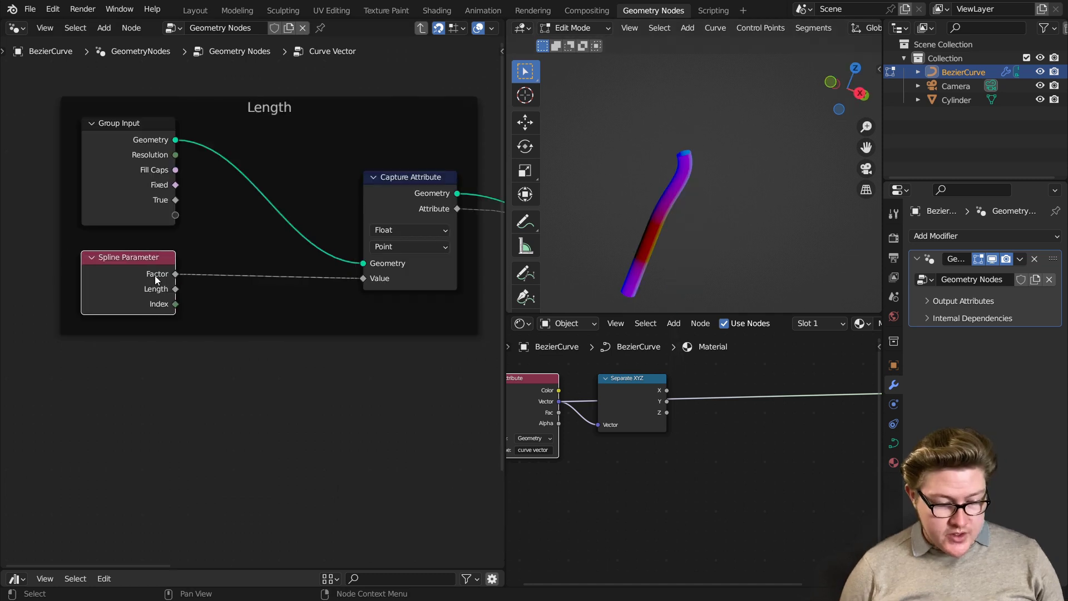
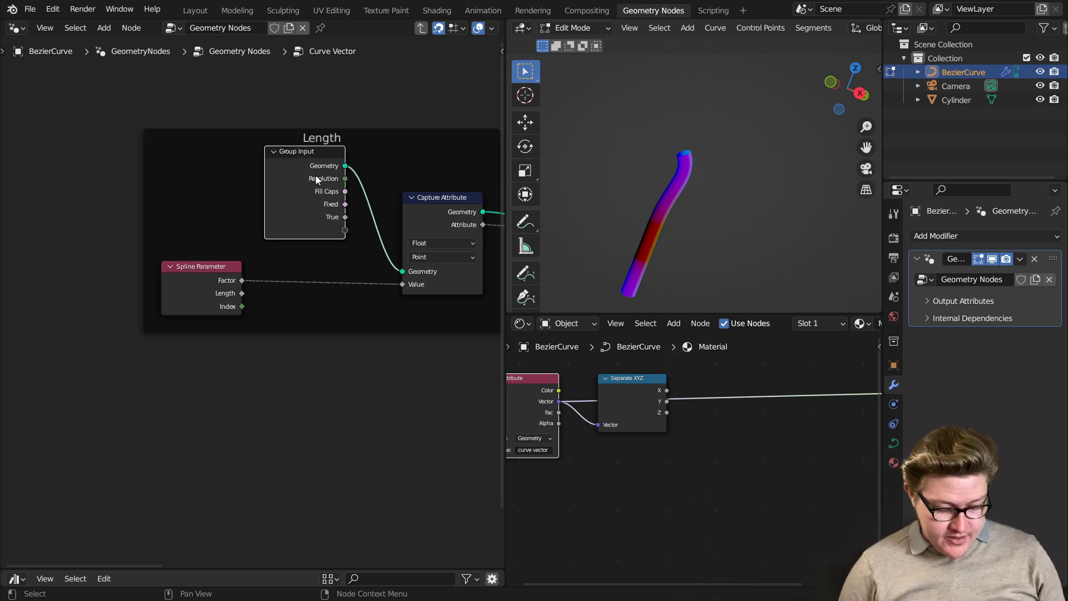
pyautogui.hotkey('shift', 'd')
pyautogui.click(121, 171)
pyautogui.moveTo(151, 209); pyautogui.dragTo(225, 205, button='middle')
pyautogui.hotkey('shift', 'd')
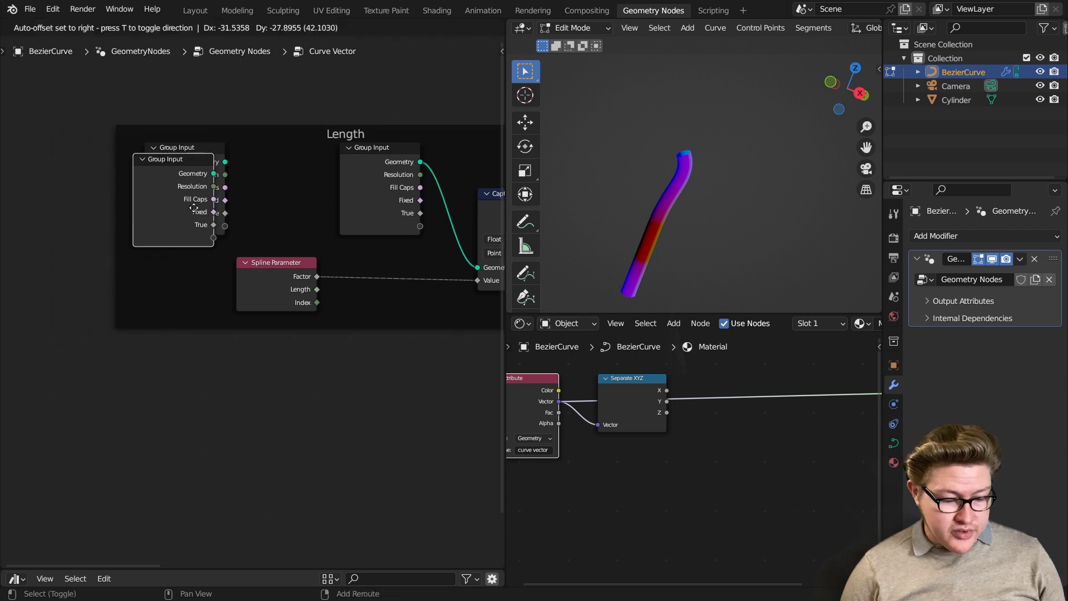
# Add a Switch node to the Length frame and set its type to Float.
pyautogui.hotkey('shift', 'a')
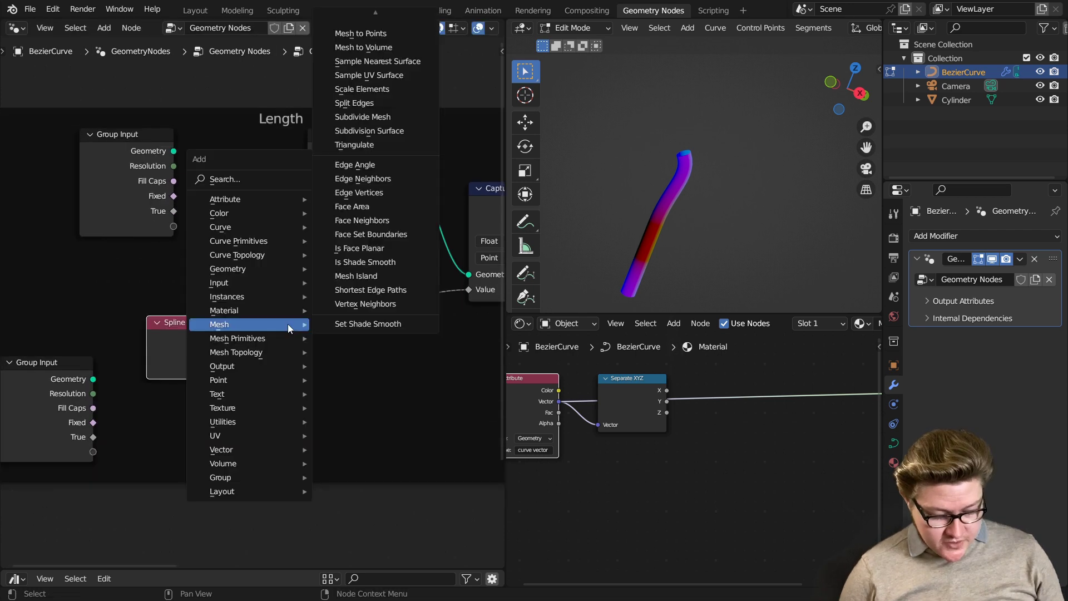
pyautogui.write('swit')
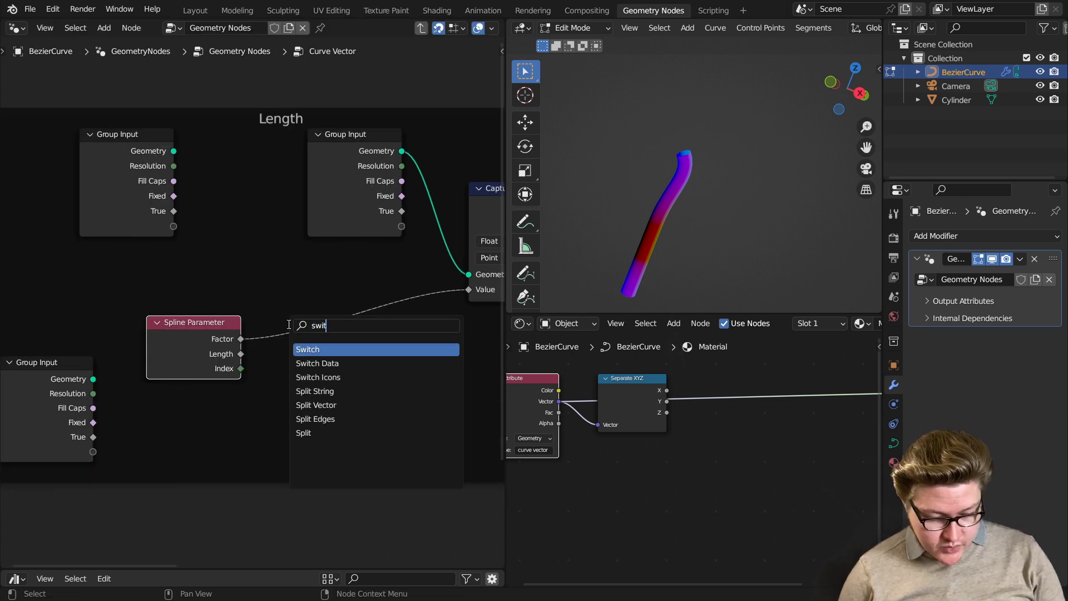
pyautogui.press('Return')
pyautogui.click(327, 363)
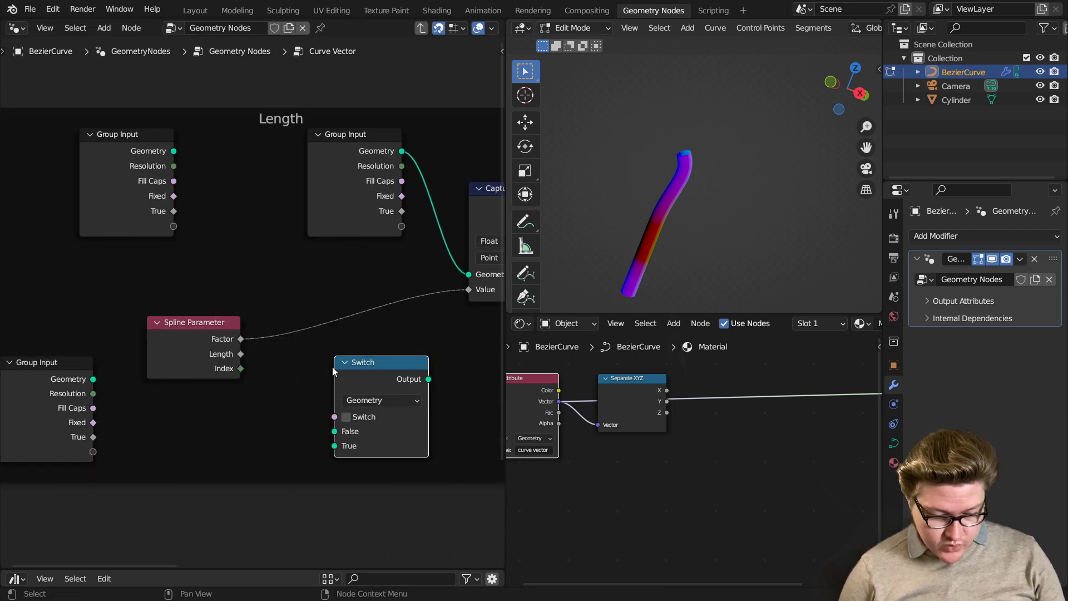
pyautogui.click(368, 400)
pyautogui.click(372, 385)
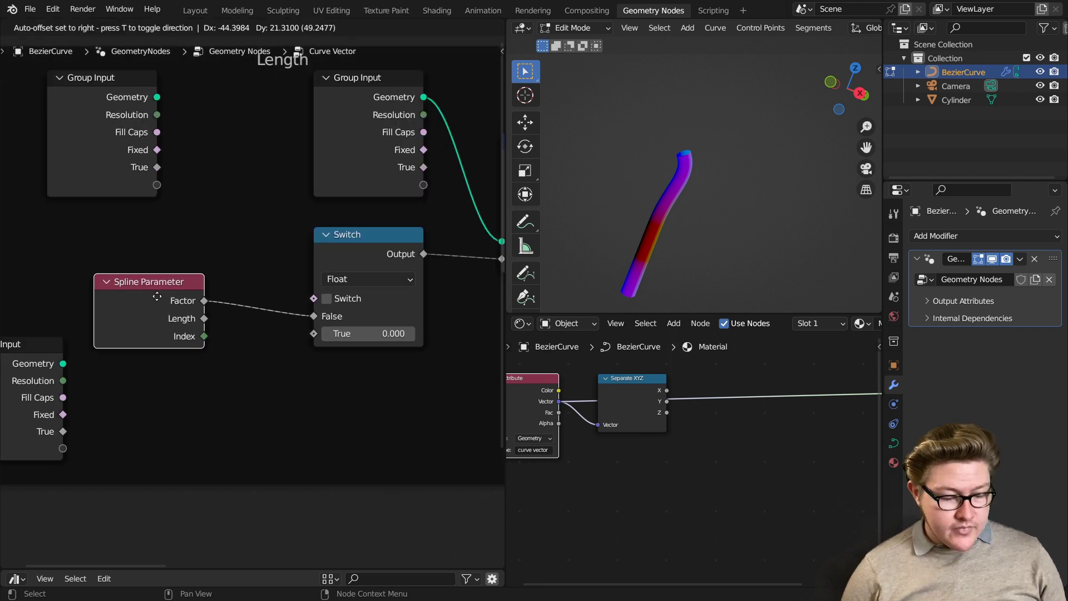
# Feed the Length frame's Switch from Spline Parameter, with Factor into True and Length into False, and align the lower Group Input.
pyautogui.click(266, 313)
pyautogui.moveTo(313, 316)
pyautogui.mouseDown()
pyautogui.moveTo(292, 342)
pyautogui.moveTo(319, 332)
pyautogui.mouseUp()
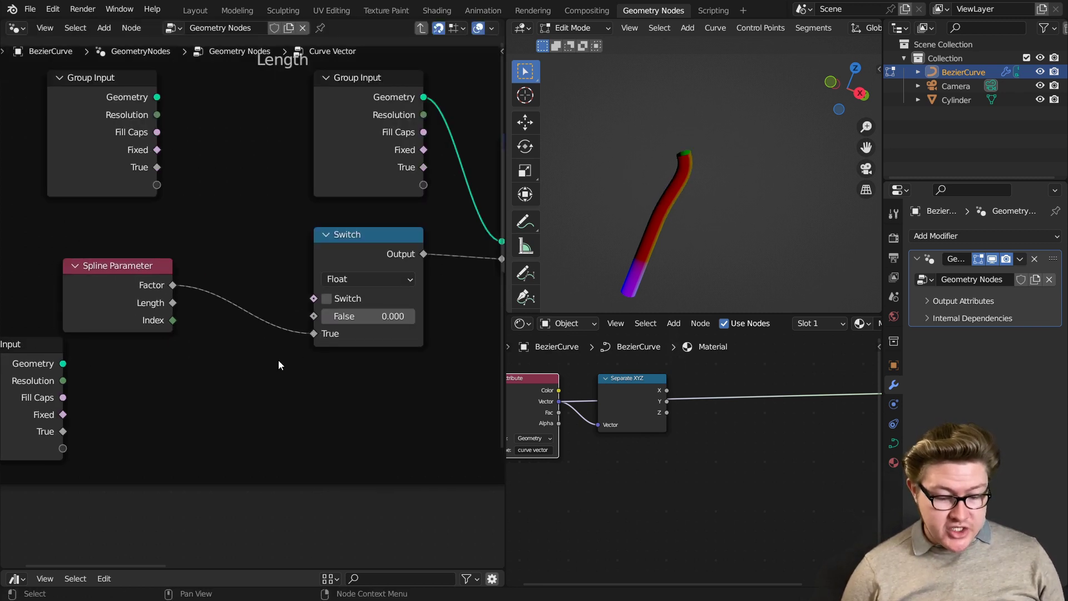
pyautogui.moveTo(24, 380); pyautogui.dragTo(114, 410)
pyautogui.moveTo(154, 303); pyautogui.dragTo(315, 316)
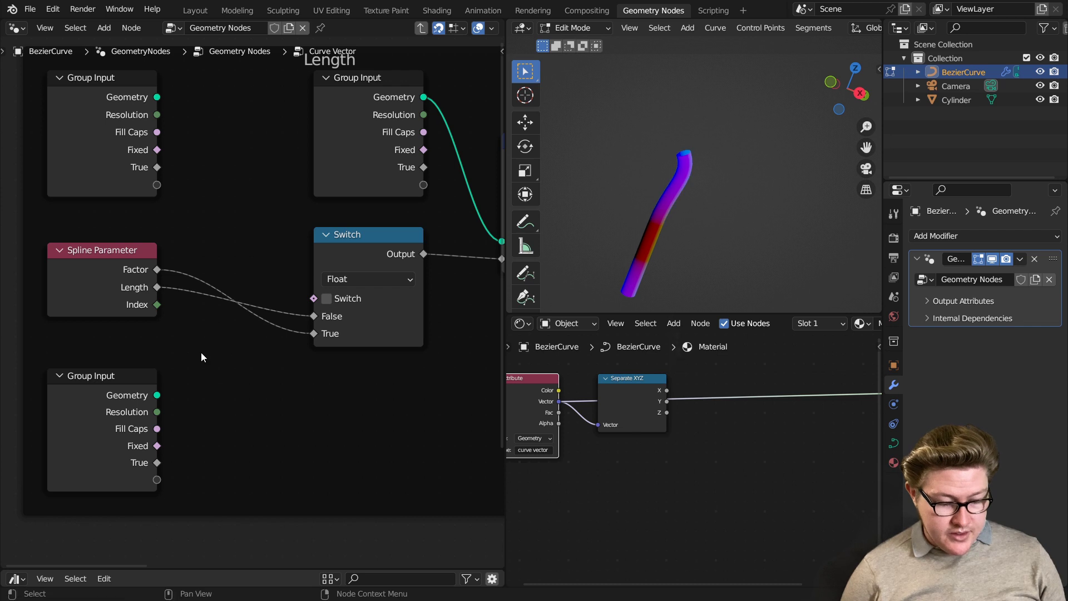
pyautogui.moveTo(300, 359); pyautogui.dragTo(383, 342, button='middle')
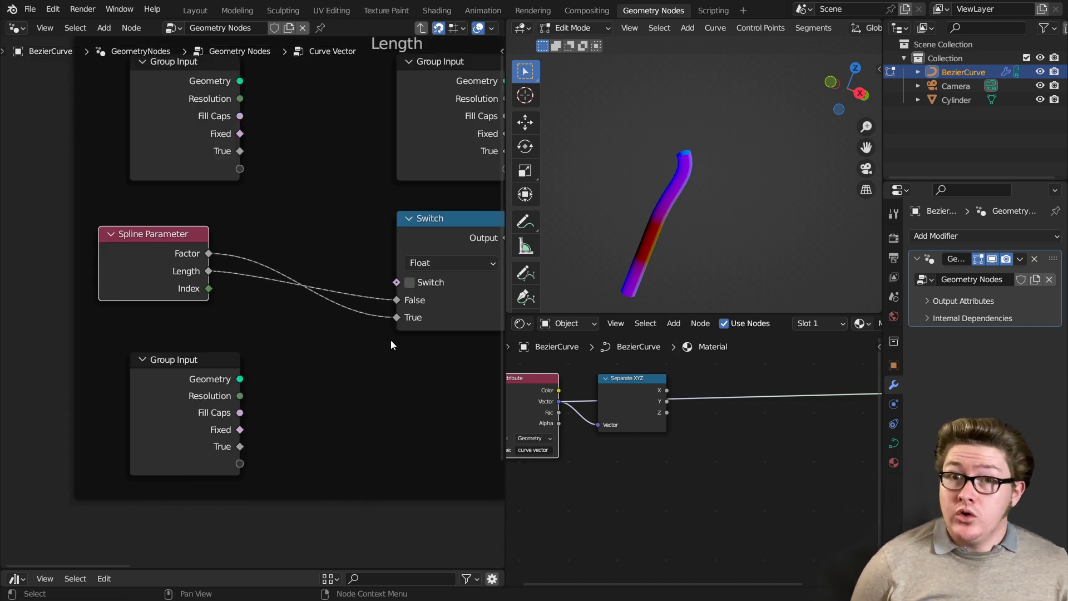
# Add a Math node set to Multiply beside the lower Group Input in the Length frame.
pyautogui.hotkey('shift', 'a')
pyautogui.click(312, 366)
pyautogui.click(358, 414)
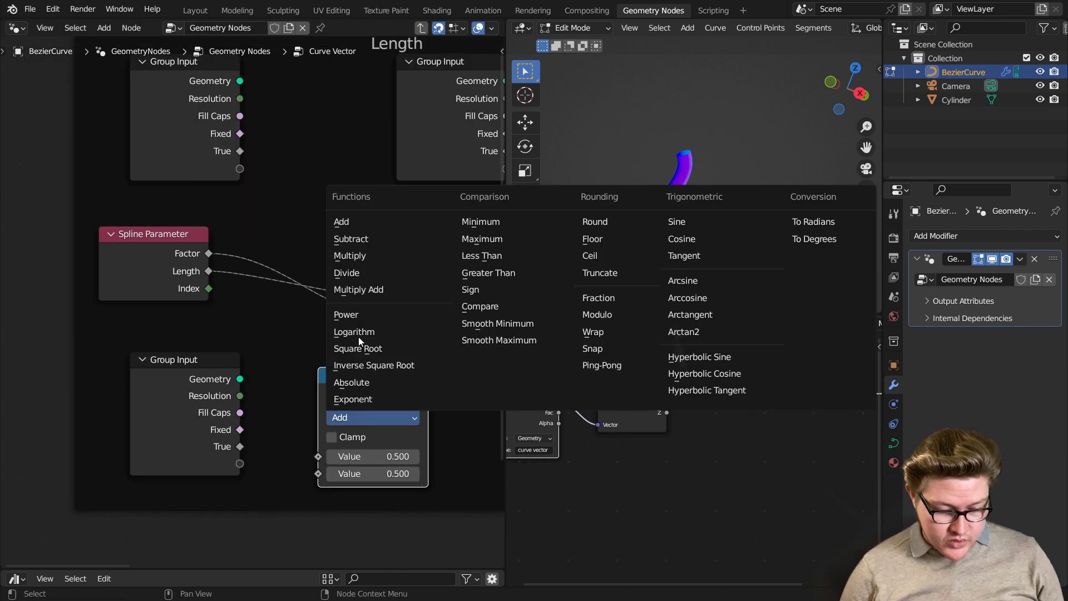
pyautogui.click(365, 261)
pyautogui.moveTo(293, 317); pyautogui.dragTo(315, 305, button='middle')
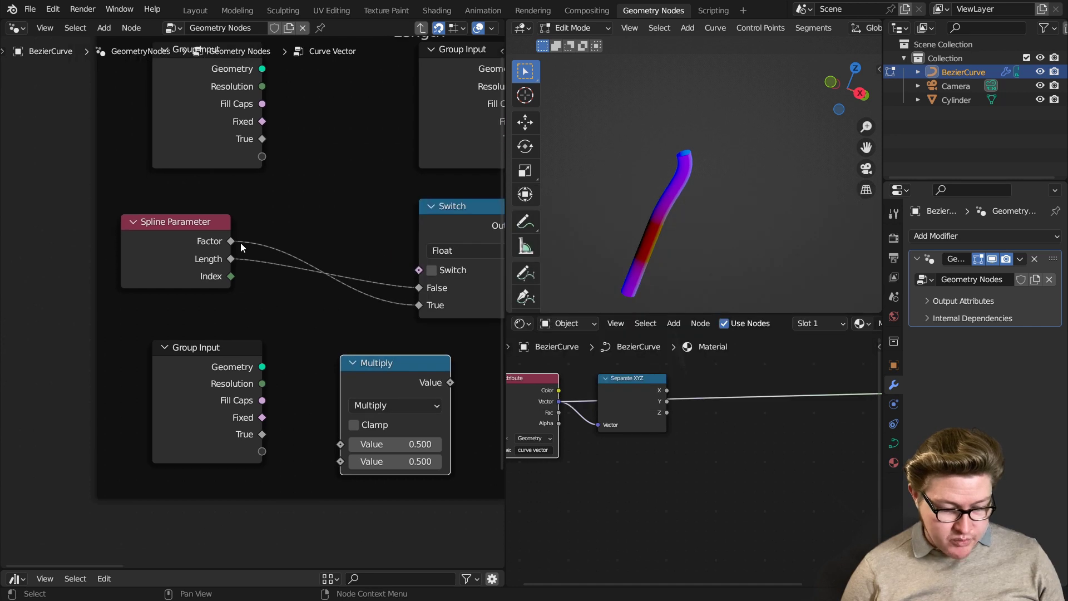
# Multiply the spline Factor by 1 and connect the result to the Switch's True input.
pyautogui.moveTo(230, 241); pyautogui.dragTo(351, 448)
pyautogui.click(410, 461)
pyautogui.write('1')
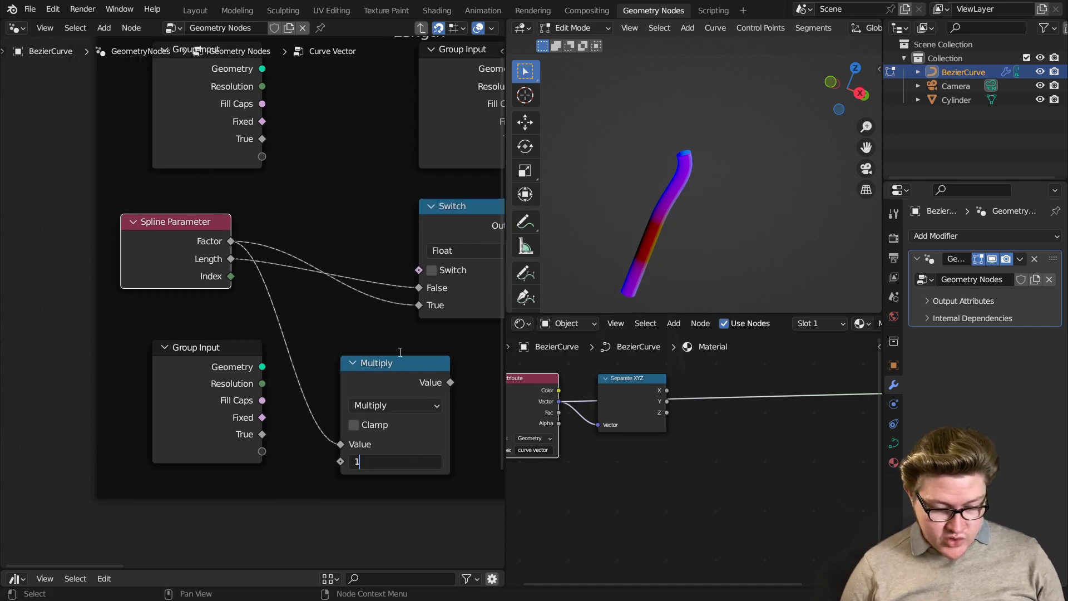
pyautogui.press('Return')
pyautogui.moveTo(450, 382); pyautogui.dragTo(419, 305)
# Spread out the Length frame's nodes, duplicate Spline Parameter and connect the duplicate's Factor to the Multiply node.
pyautogui.moveTo(391, 379); pyautogui.dragTo(344, 349)
pyautogui.scroll(-3, 333, 347)
pyautogui.moveTo(278, 359); pyautogui.dragTo(319, 338, button='middle')
pyautogui.moveTo(282, 348); pyautogui.dragTo(196, 299)
pyautogui.click(246, 257)
pyautogui.moveTo(250, 257); pyautogui.dragTo(250, 244)
pyautogui.hotkey('shift', 'd')
pyautogui.click(282, 439)
pyautogui.moveTo(269, 426); pyautogui.dragTo(345, 376)
# Hide the unused sockets on both Spline Parameter nodes.
pyautogui.scroll(2, 289, 367)
pyautogui.click(223, 246)
pyautogui.scroll(-1, 222, 245)
pyautogui.keyDown('shift'); pyautogui.click(209, 463); pyautogui.keyUp('shift')
pyautogui.hotkey('ctrl', 'h')
pyautogui.moveTo(231, 236); pyautogui.dragTo(274, 194, button='middle')
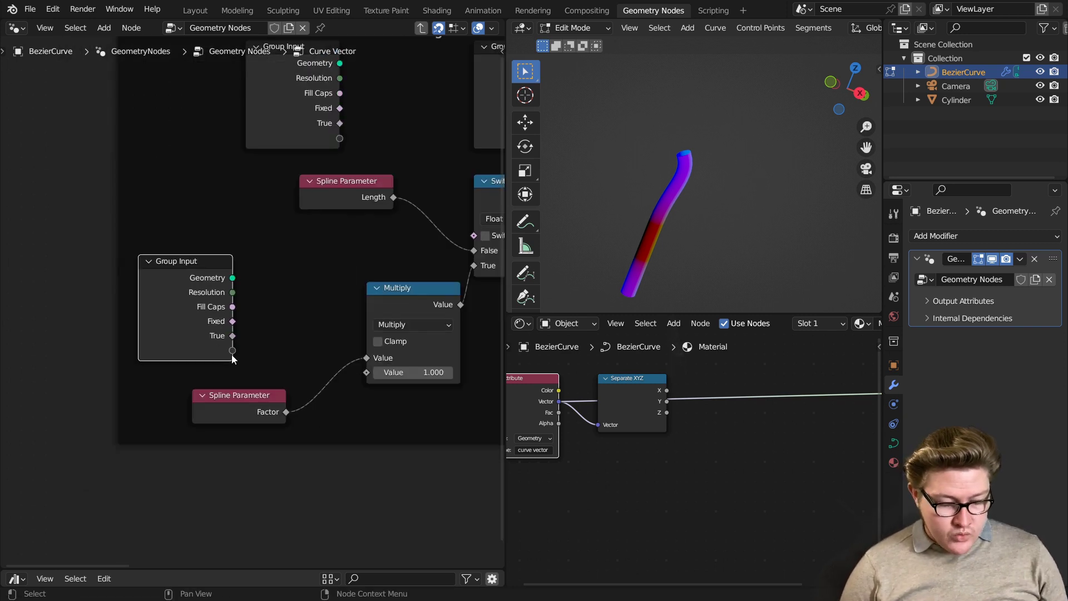
# Expose the Multiply node's second value as a group input, then show the group's settings and maximize the node editor.
pyautogui.moveTo(233, 350); pyautogui.dragTo(379, 380)
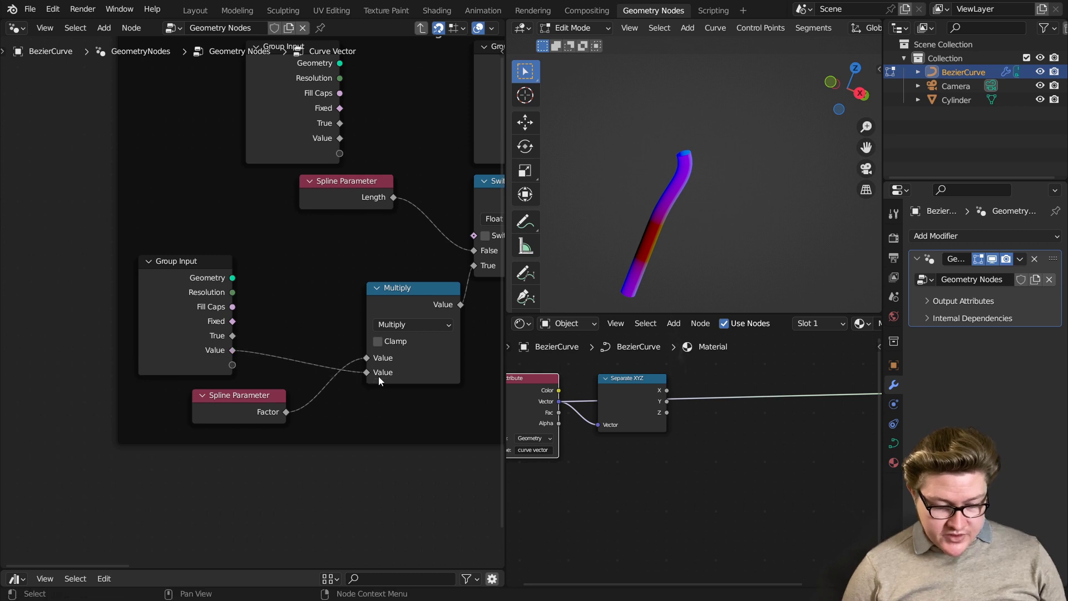
pyautogui.press('n')
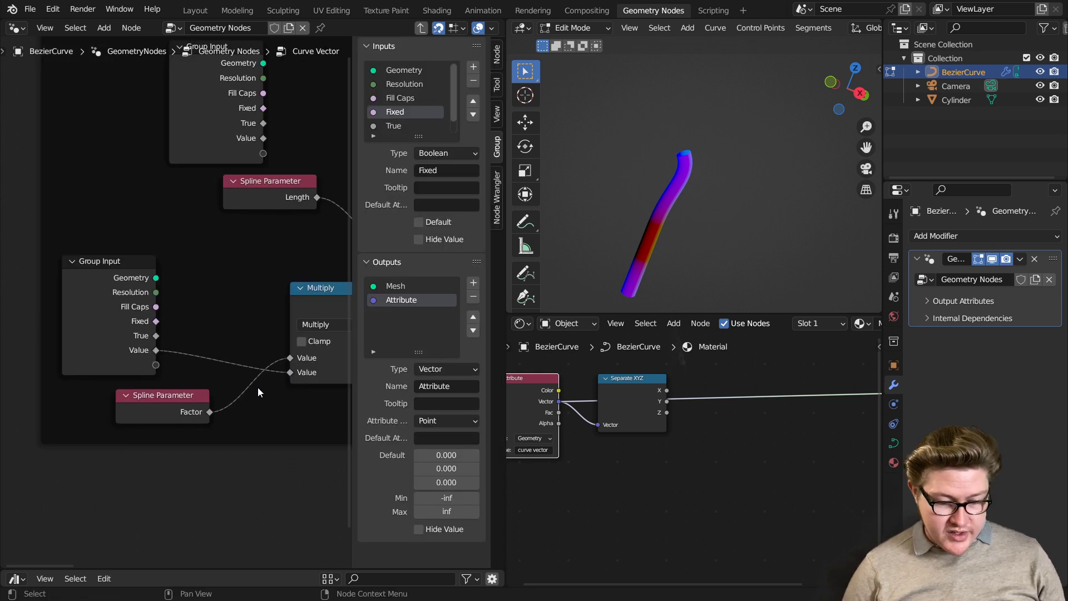
pyautogui.hotkey('ctrl', 'space')
pyautogui.moveTo(603, 387); pyautogui.dragTo(396, 410, button='middle')
pyautogui.scroll(-1, 962, 125)
# Rename the new Value group input to Length Vector.
pyautogui.click(963, 126)
pyautogui.doubleClick(961, 127)
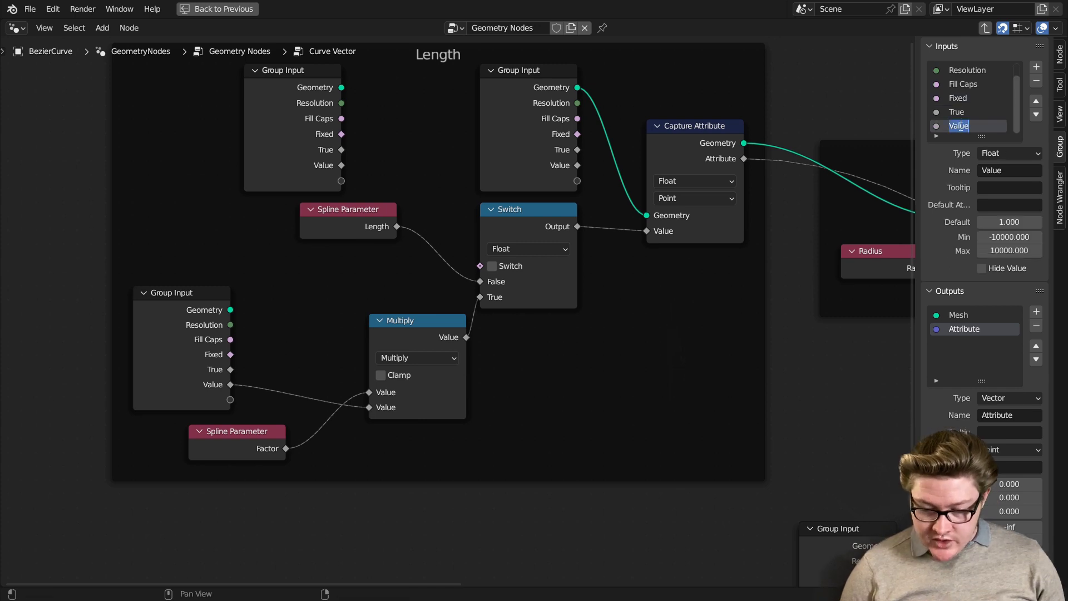
pyautogui.write('Length')
pyautogui.press('Return')
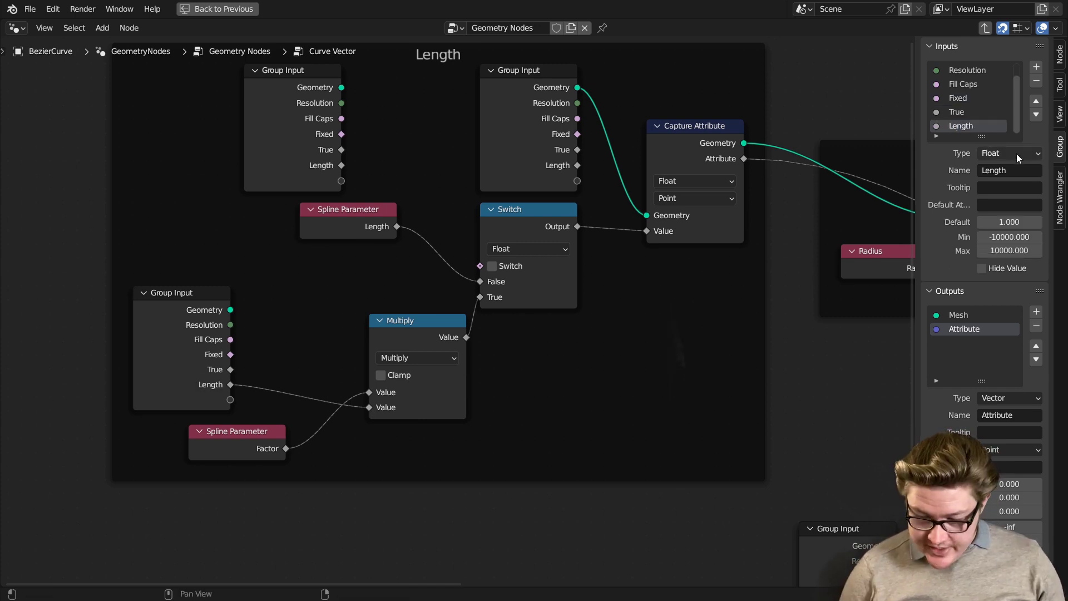
pyautogui.press('End')
pyautogui.write('Vector')
pyautogui.press('Return')
# Rename the True group input to Radius Vector and move it below Length Vector.
pyautogui.click(955, 111)
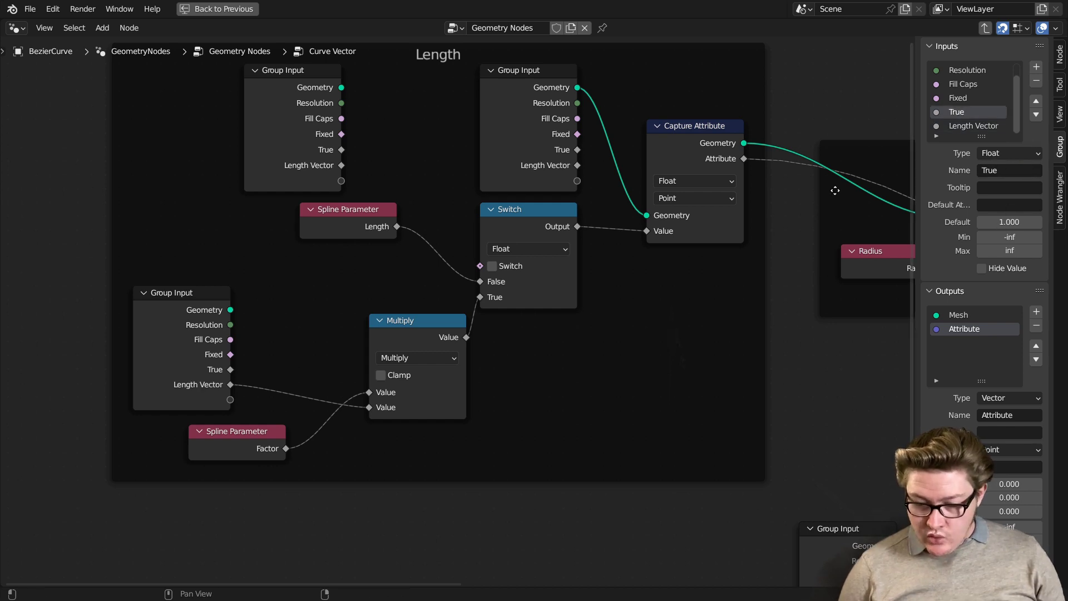
pyautogui.scroll(-3, 613, 319)
pyautogui.click(999, 170)
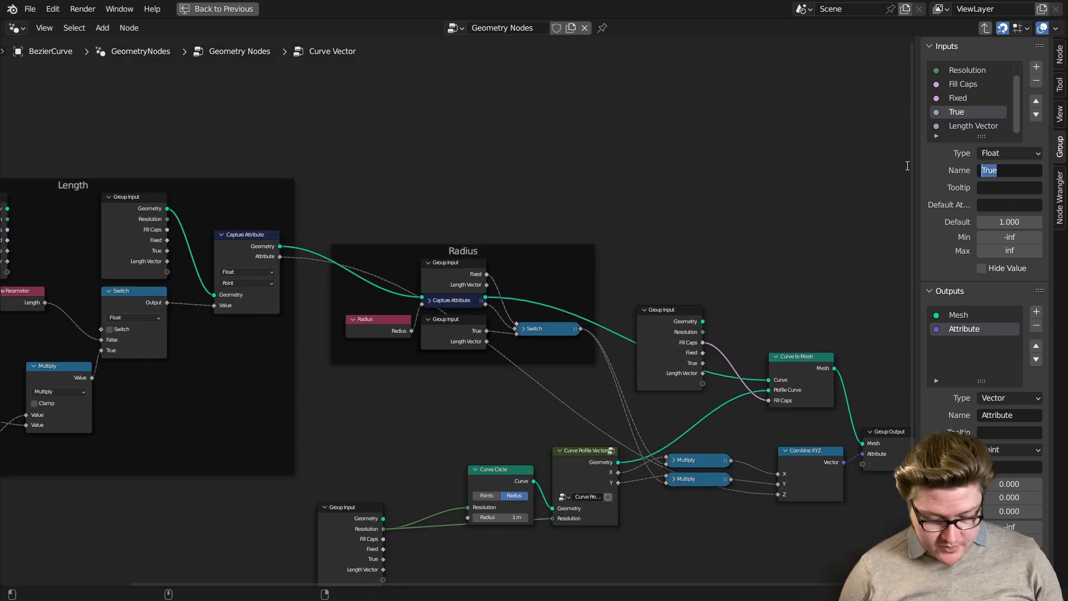
pyautogui.write('Radi')
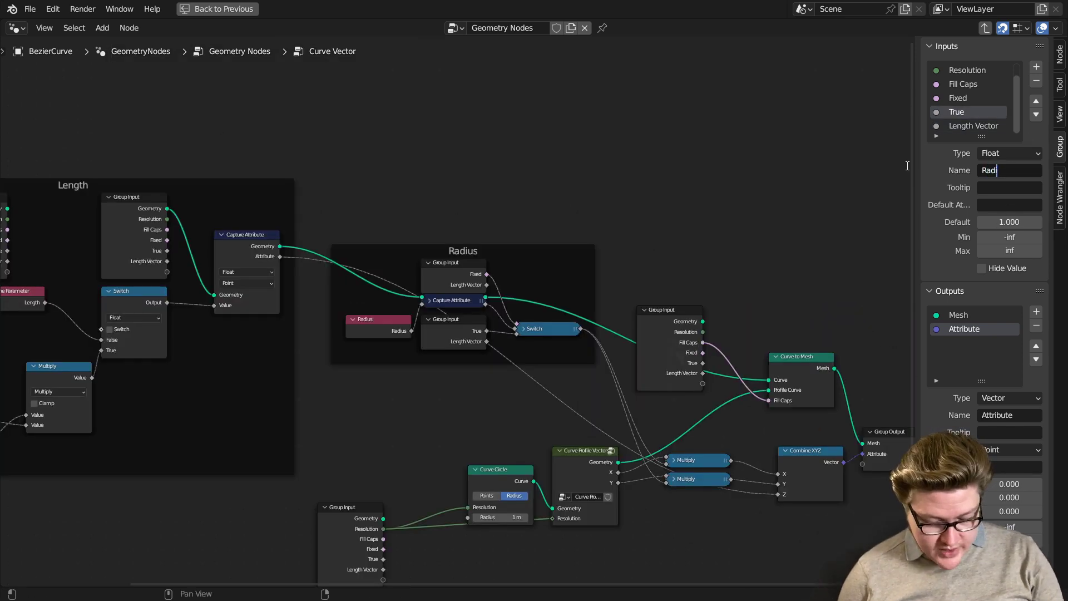
pyautogui.write('us Vector')
pyautogui.press('Return')
pyautogui.scroll(-1, 907, 166)
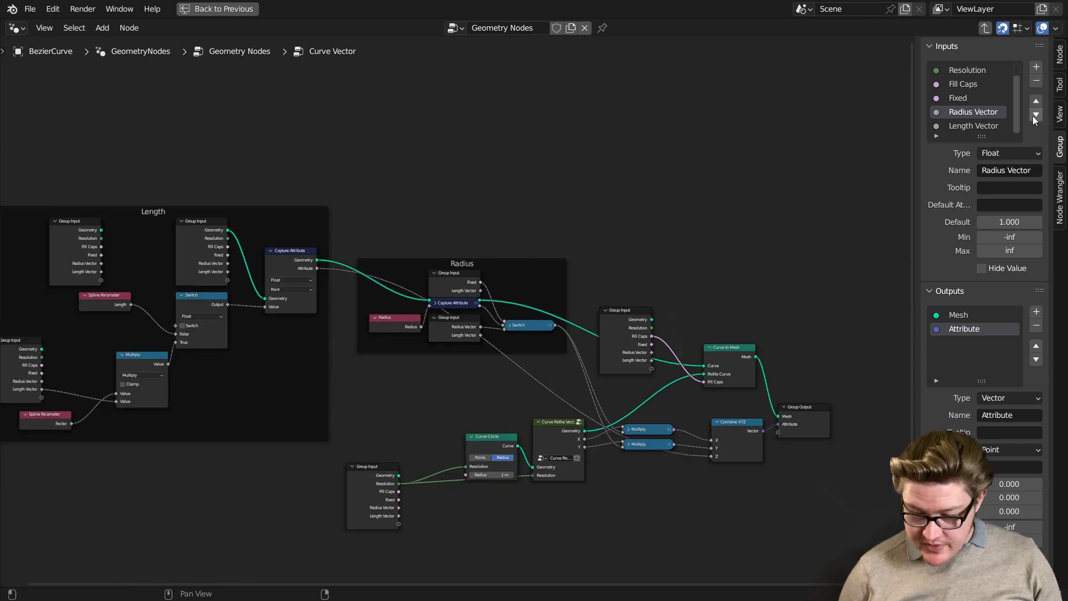
pyautogui.click(1036, 115)
# Hide the unused sockets on all Group Input nodes at once.
pyautogui.press('Home')
pyautogui.click(103, 290)
pyautogui.keyDown('shift'); pyautogui.click(173, 181); pyautogui.keyUp('shift')
pyautogui.keyDown('shift'); pyautogui.click(312, 174); pyautogui.keyUp('shift')
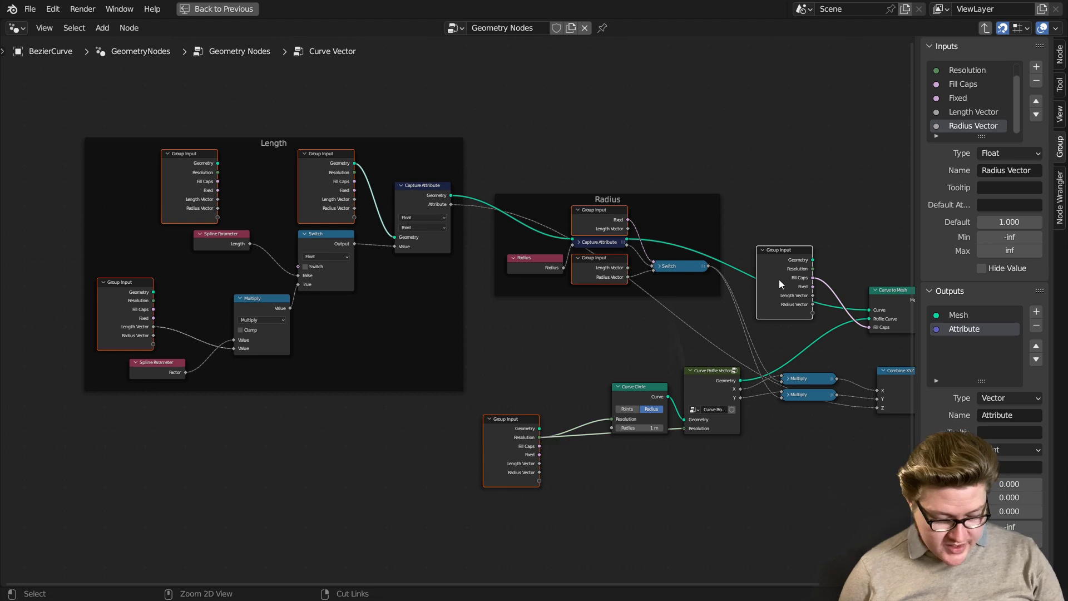
pyautogui.hotkey('ctrl', 'h')
pyautogui.hotkey('ctrl', 'h')
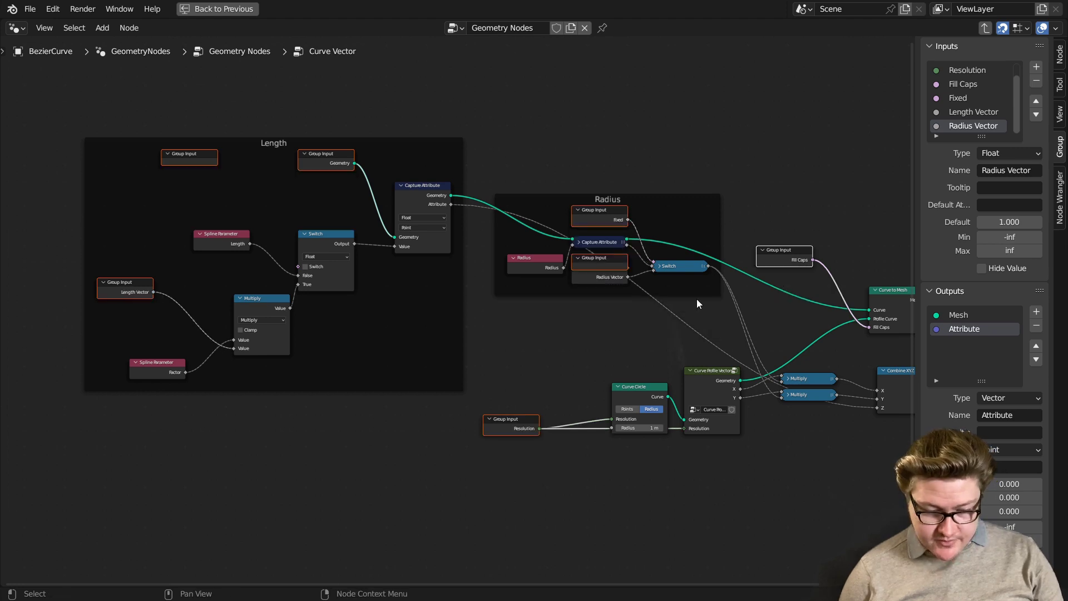
# Unhide the empty Group Input's sockets in the Length frame and connect Fixed to the Switch node's Switch input.
pyautogui.scroll(3, 231, 303)
pyautogui.click(200, 165)
pyautogui.hotkey('ctrl', 'h')
pyautogui.scroll(1, 299, 195)
pyautogui.press('g')
pyautogui.click(314, 231)
pyautogui.scroll(2, 276, 230)
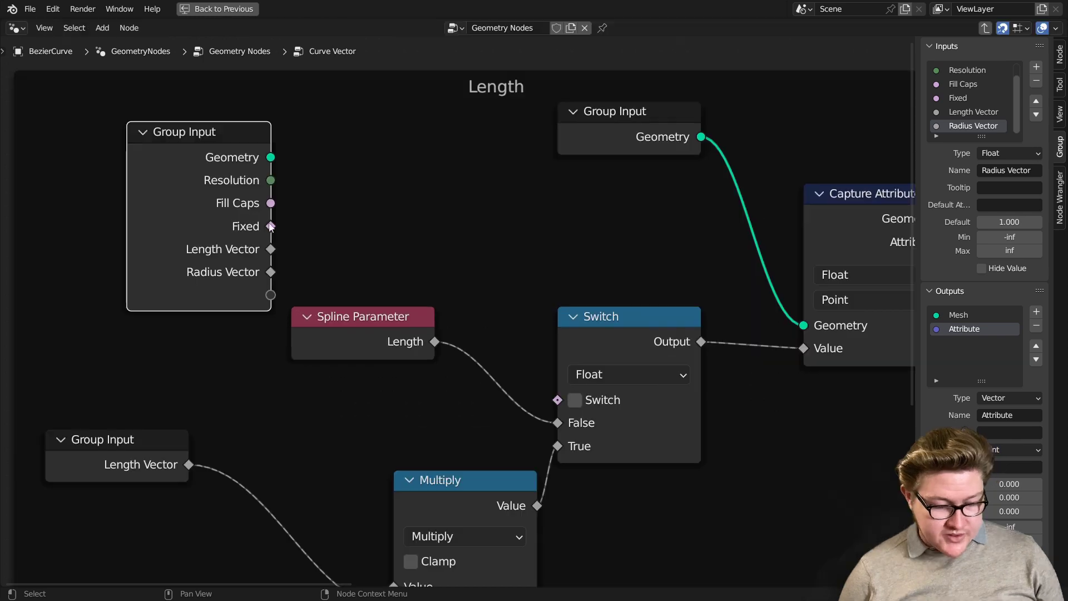
pyautogui.moveTo(271, 226); pyautogui.dragTo(557, 399)
pyautogui.scroll(-2, 531, 390)
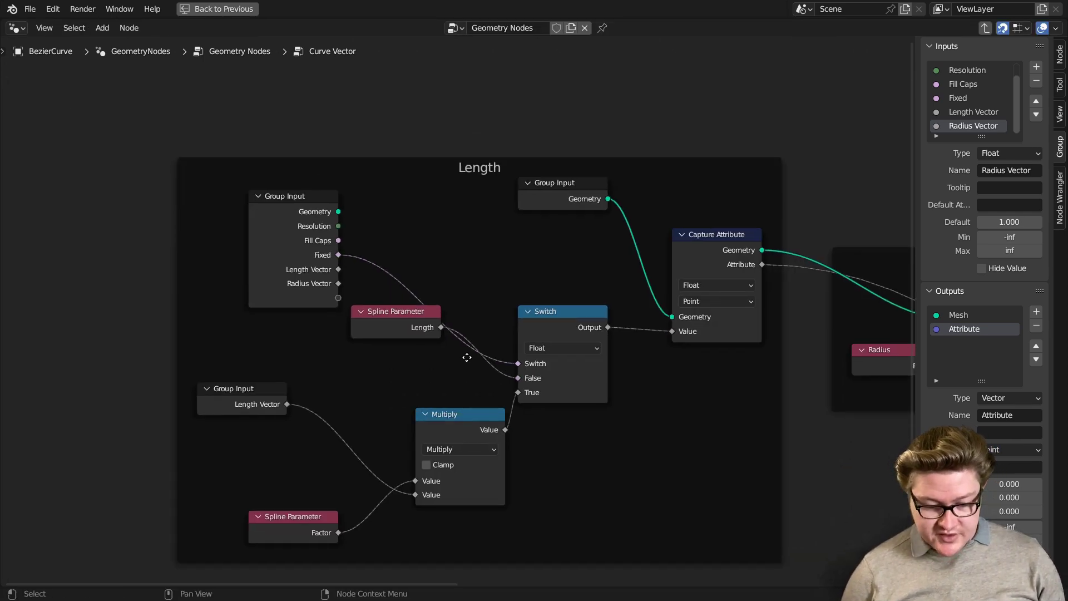
# Compact the Length frame's nodes, hide the unused Length Vector socket in the Radius frame and realign its Switch node.
pyautogui.moveTo(472, 365); pyautogui.dragTo(453, 313, button='middle')
pyautogui.scroll(2, 526, 285)
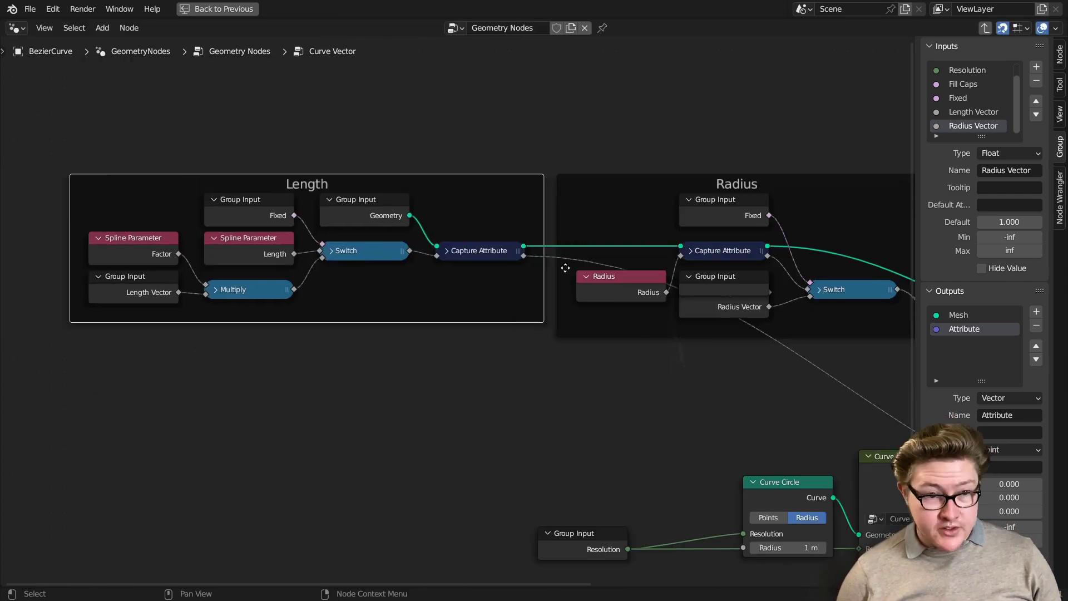
pyautogui.moveTo(565, 267); pyautogui.dragTo(274, 217, button='middle')
pyautogui.scroll(3, 429, 253)
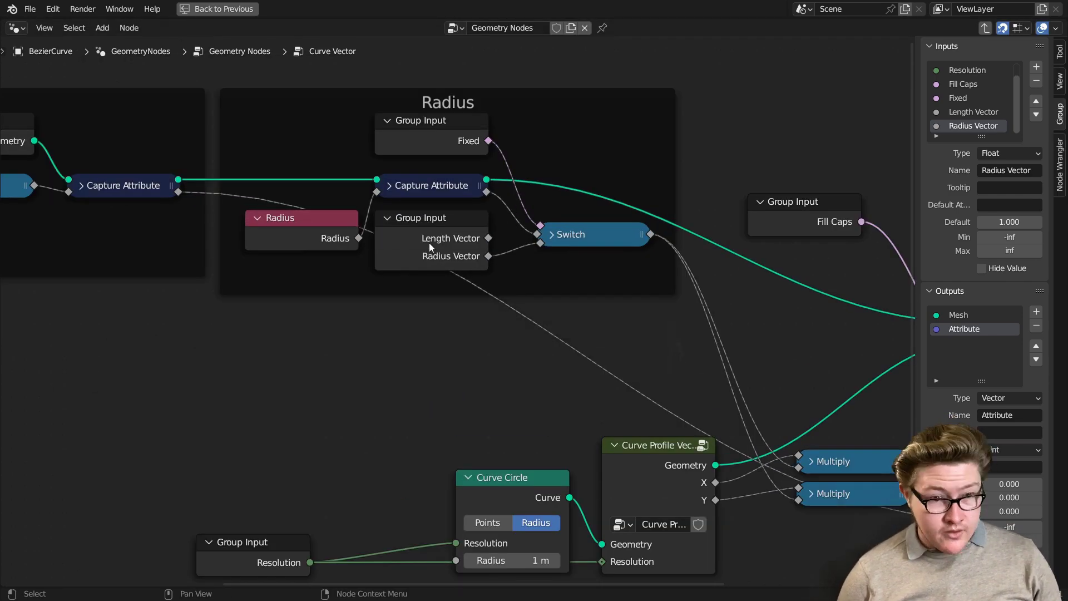
pyautogui.hotkey('ctrl', 'h')
pyautogui.moveTo(586, 234); pyautogui.dragTo(587, 217)
# Move the Resolution Group Input closer to the Curve Circle node.
pyautogui.moveTo(406, 441); pyautogui.dragTo(364, 264, button='middle')
pyautogui.scroll(-9, 365, 264)
pyautogui.moveTo(523, 315); pyautogui.dragTo(515, 315)
pyautogui.moveTo(316, 364); pyautogui.dragTo(350, 345)
pyautogui.scroll(2, 367, 339)
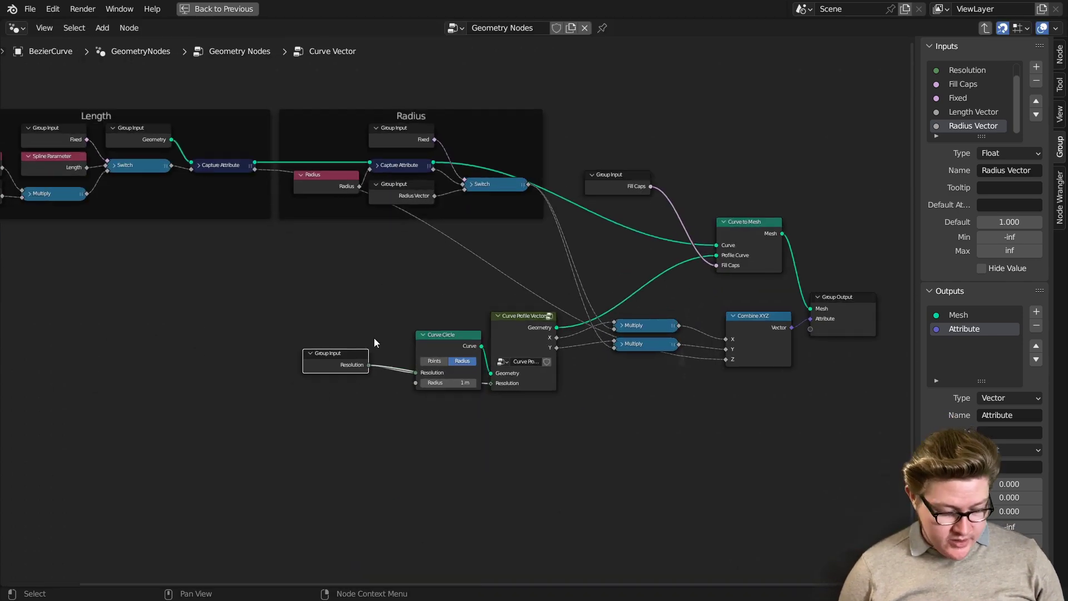
pyautogui.moveTo(381, 332); pyautogui.dragTo(352, 368, button='middle')
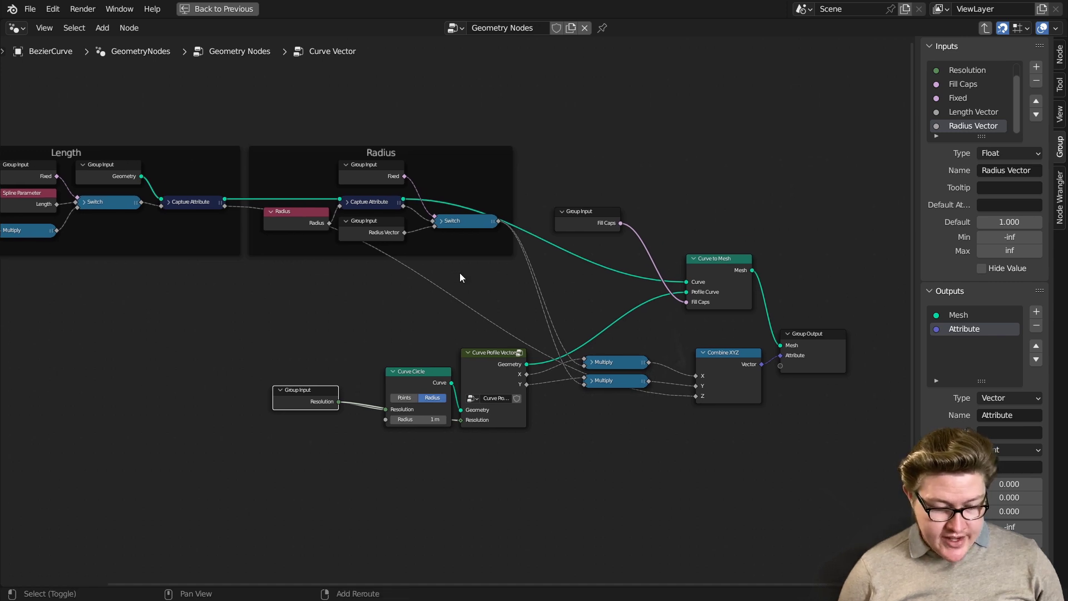
# Add two reroute points to the length link feeding Combine XYZ's Z input and route it beneath the Curve Circle and profile nodes.
pyautogui.keyDown('shift'); pyautogui.moveTo(377, 295); pyautogui.dragTo(378, 294, button='right'); pyautogui.keyUp('shift')
pyautogui.moveTo(432, 286); pyautogui.dragTo(269, 461)
pyautogui.moveTo(555, 486); pyautogui.dragTo(488, 433, button='middle')
pyautogui.scroll(2, 489, 431)
pyautogui.keyDown('shift'); pyautogui.moveTo(503, 349); pyautogui.dragTo(504, 393, button='right'); pyautogui.keyUp('shift')
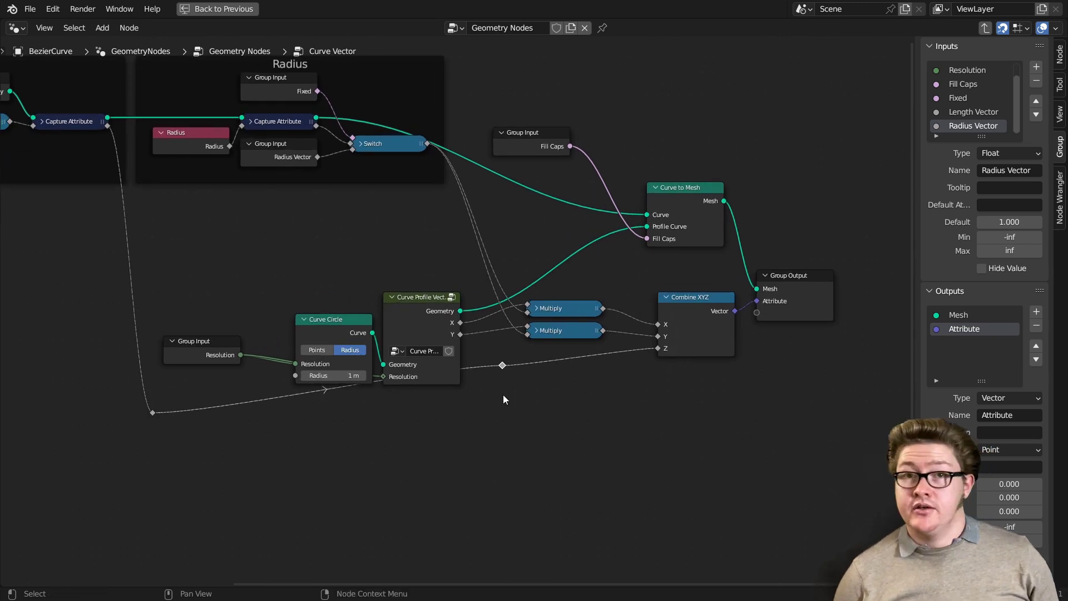
pyautogui.press('g')
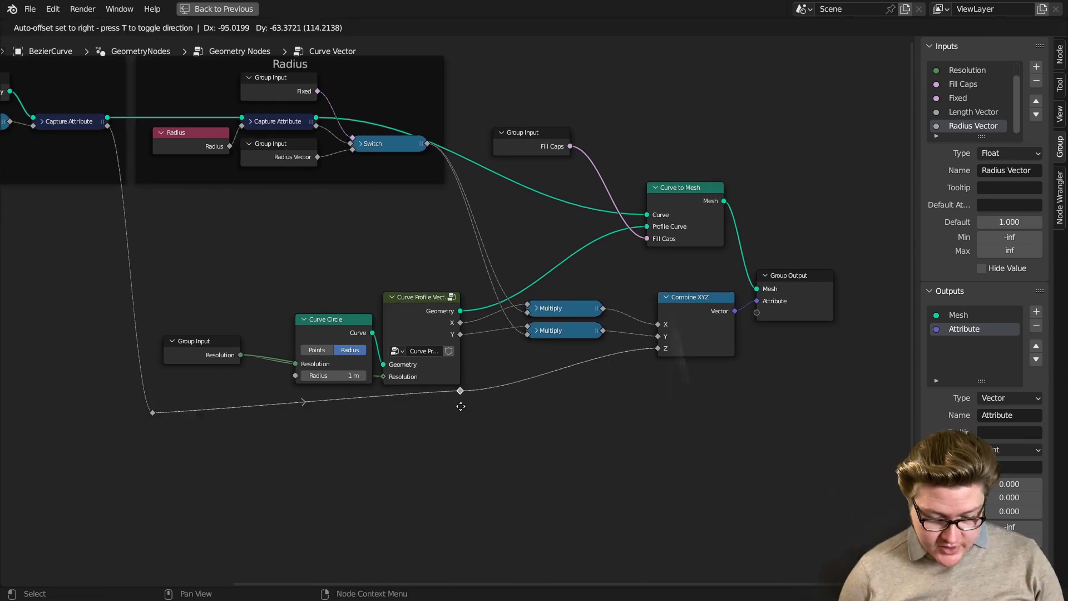
pyautogui.click(462, 405)
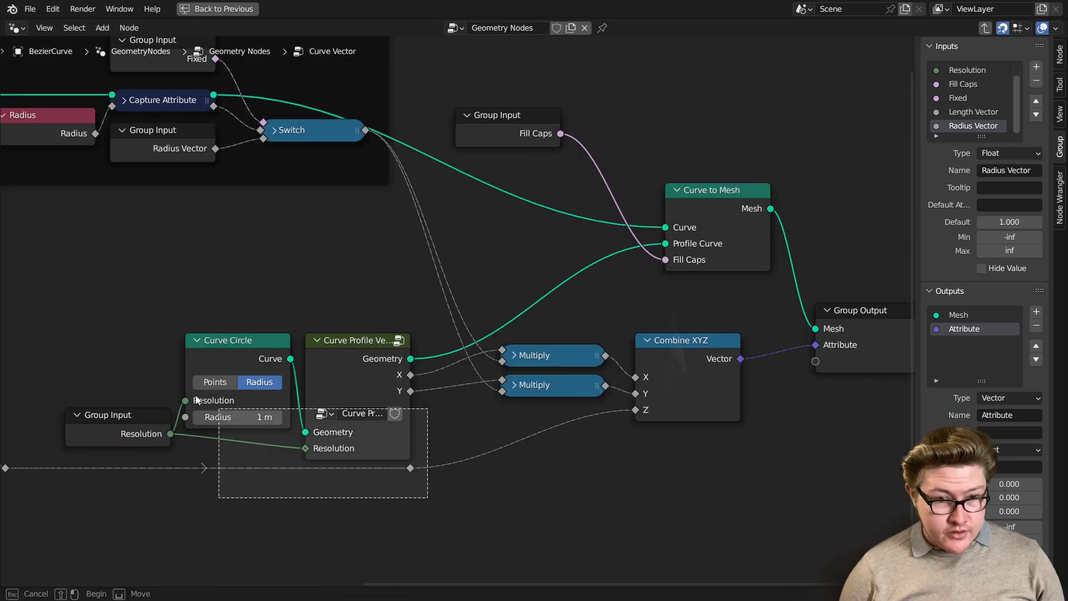
# Arrange the profile, Multiply, Combine XYZ, Curve to Mesh and output nodes compactly around the Radius frame and leave the Curve Vector group.
pyautogui.moveTo(245, 154); pyautogui.dragTo(414, 250, button='middle')
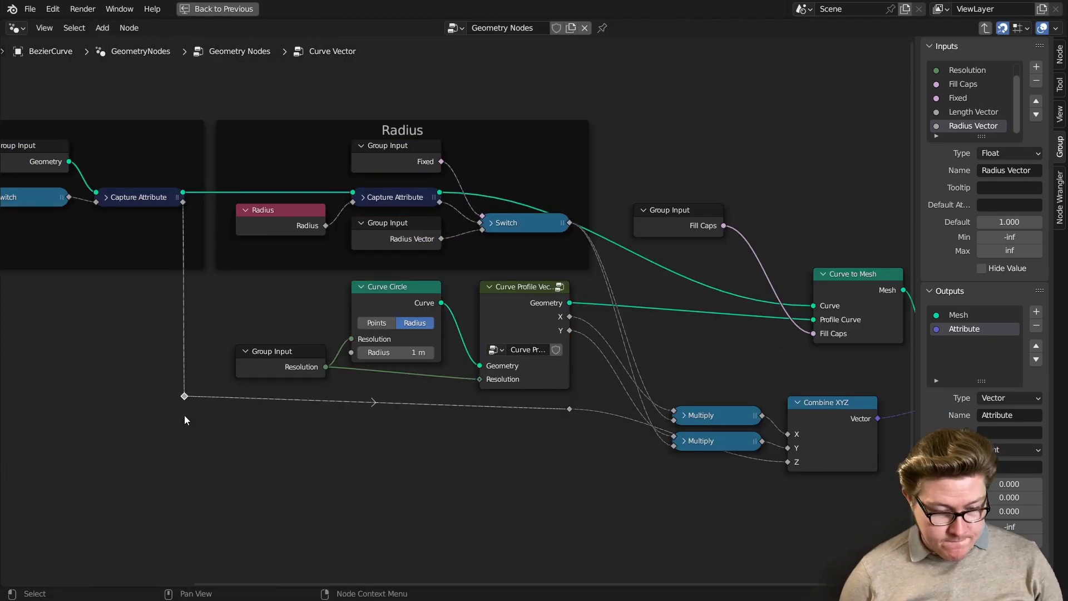
pyautogui.moveTo(763, 455); pyautogui.dragTo(567, 225)
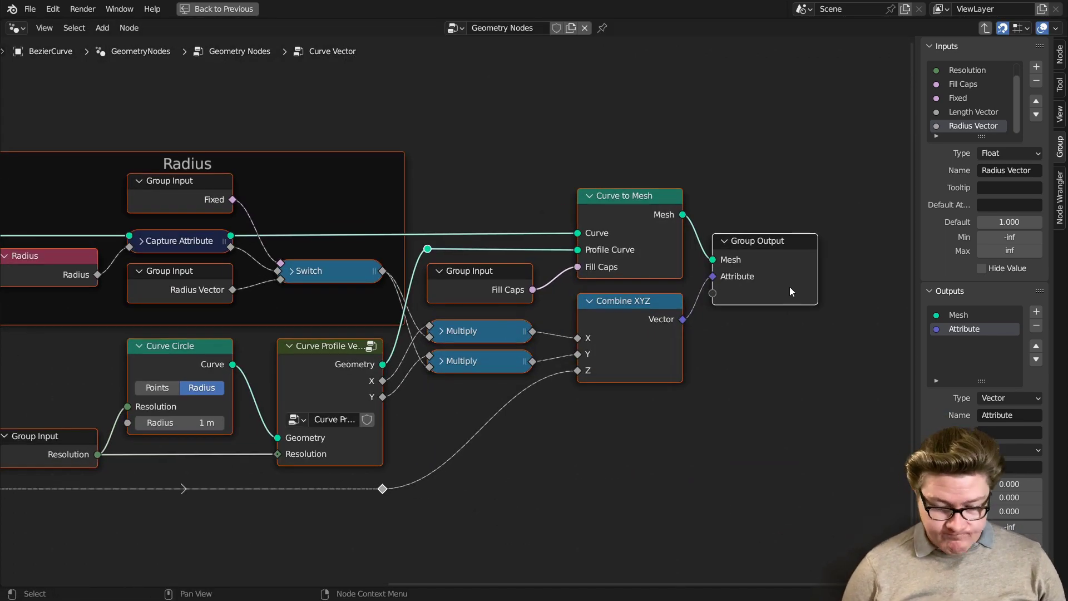
pyautogui.scroll(-5, 596, 248)
pyautogui.moveTo(275, 310); pyautogui.dragTo(517, 357, button='middle')
pyautogui.scroll(2, 504, 354)
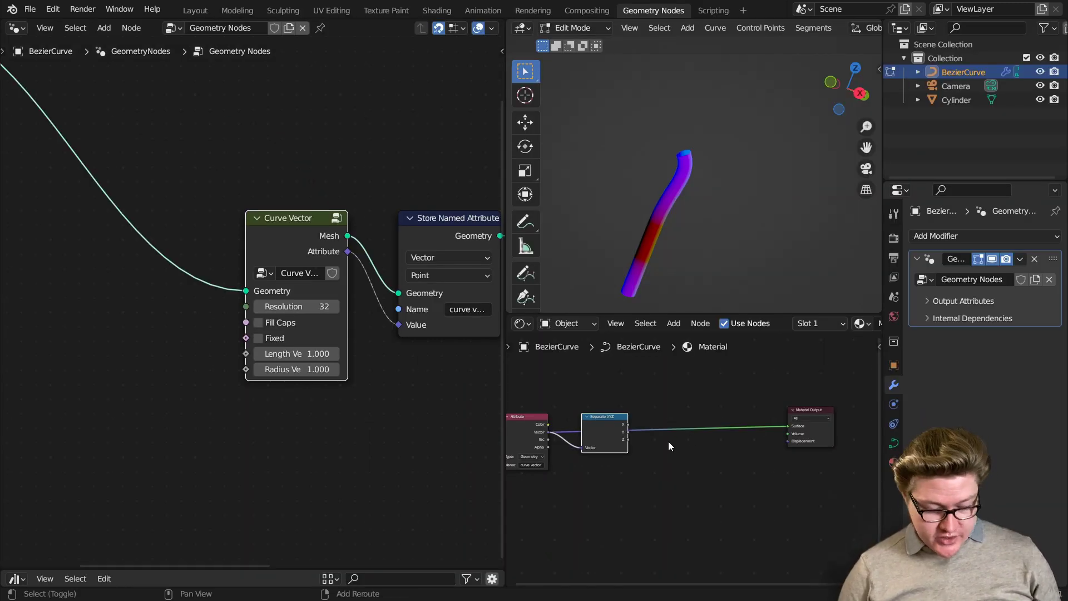
# Insert a Voronoi Texture between the curve vector attribute and the Material Output, and enlarge the 3D viewport.
pyautogui.hotkey('shift', 'a')
pyautogui.click(679, 415)
pyautogui.write('vor')
pyautogui.press('Return')
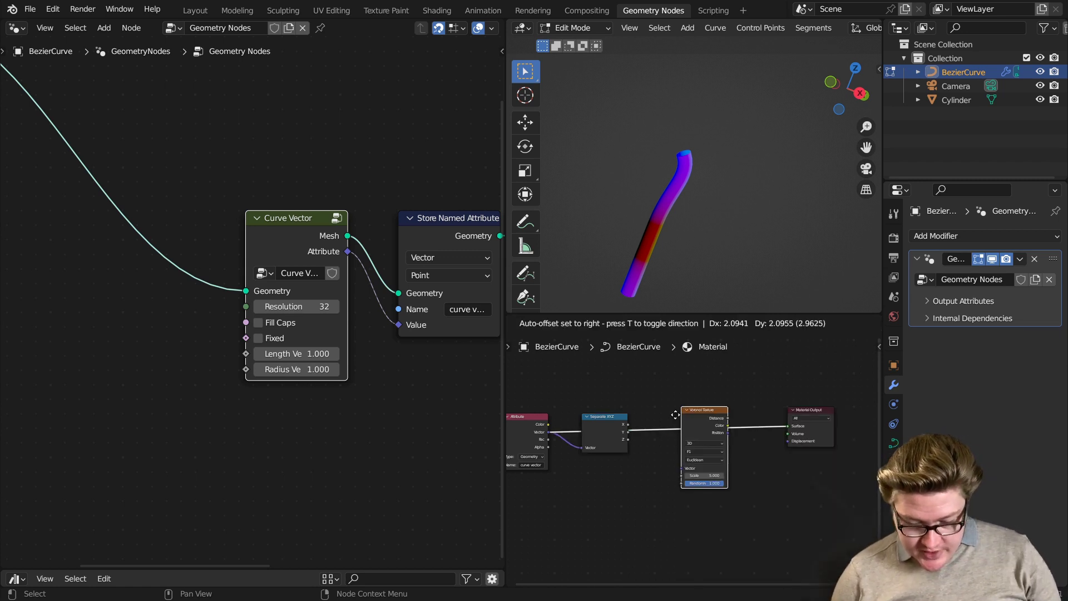
pyautogui.click(672, 391)
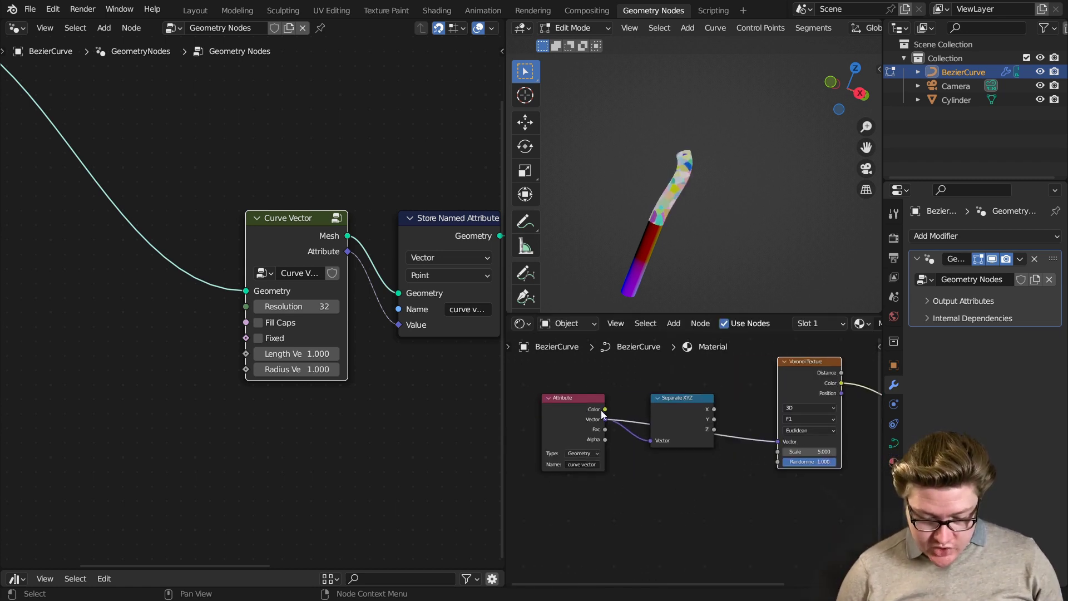
pyautogui.moveTo(772, 453); pyautogui.dragTo(634, 476, button='middle')
pyautogui.scroll(3, 650, 469)
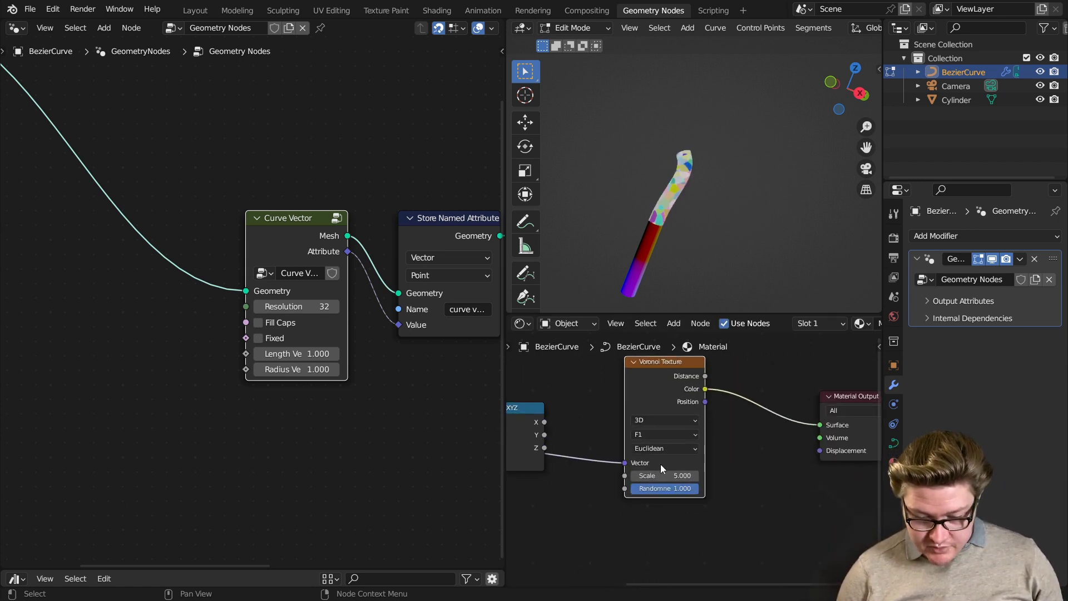
pyautogui.scroll(4, 661, 257)
pyautogui.moveTo(701, 314); pyautogui.dragTo(704, 365)
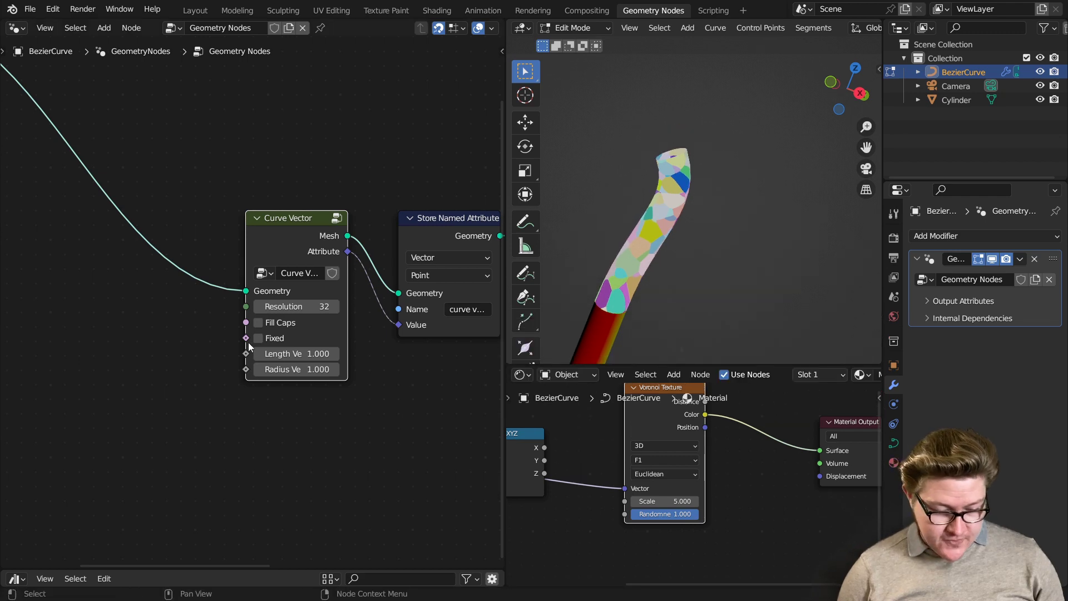
# Fatten the curve tube in the maximized viewport and move its end point up and away from the base.
pyautogui.moveTo(272, 310); pyautogui.dragTo(108, 325, button='middle')
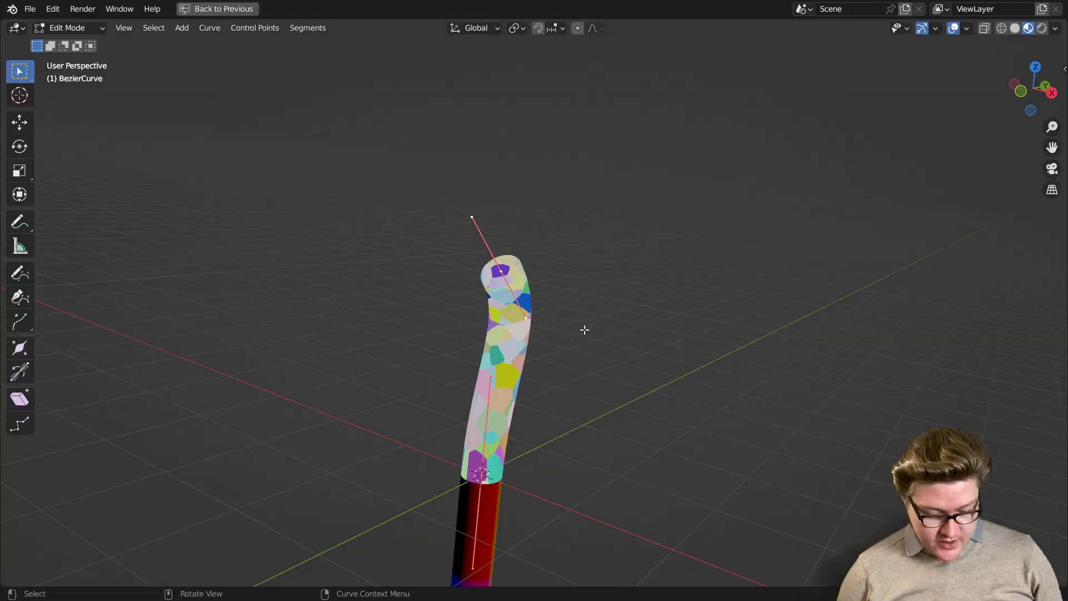
pyautogui.hotkey('alt', 's')
pyautogui.click(890, 270)
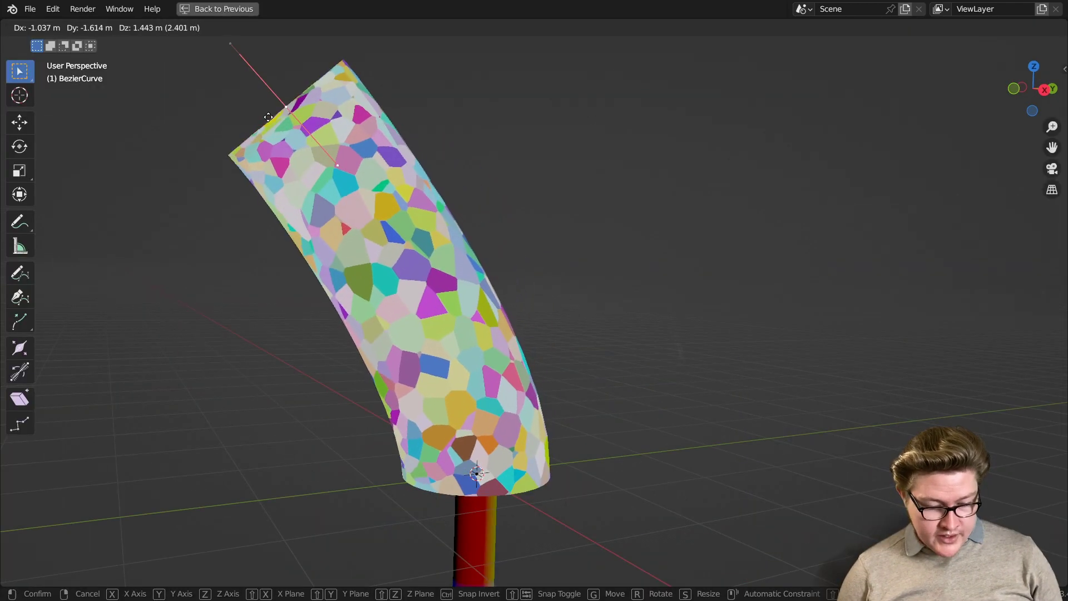
pyautogui.click(264, 158)
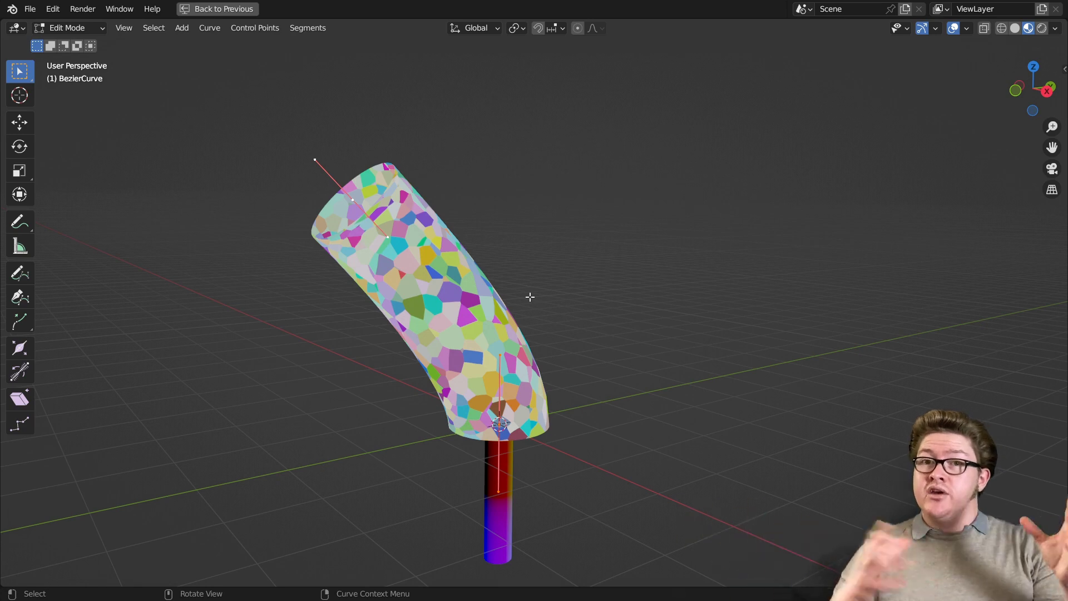
pyautogui.hotkey('ctrl', 'space')
# Enable the Fixed option on the Curve Vector node.
pyautogui.scroll(5, 693, 202)
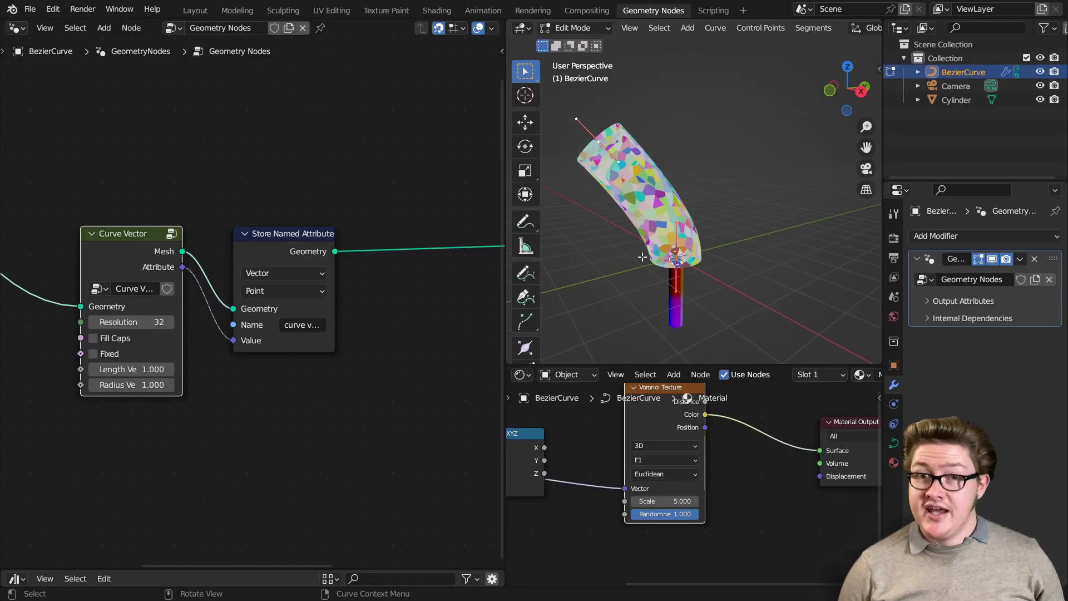
pyautogui.scroll(7, 83, 309)
pyautogui.click(105, 390)
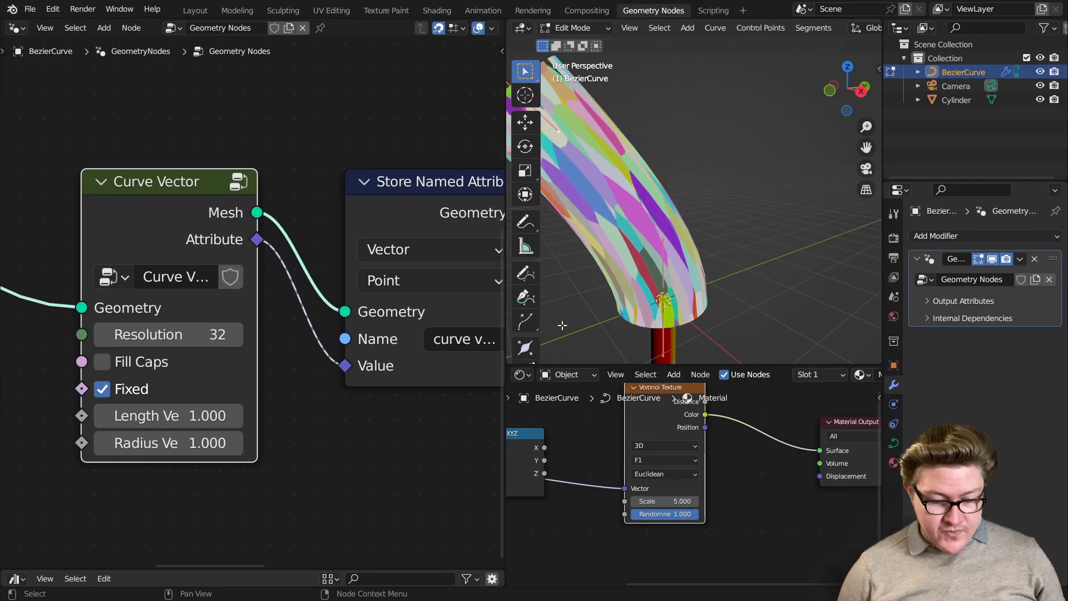
pyautogui.scroll(-4, 689, 222)
# Move the curve's end point and try fattening the tube to test the fixed texture mapping.
pyautogui.hotkey('ctrl', 'space')
pyautogui.scroll(-4, 567, 305)
pyautogui.press('g')
pyautogui.click(311, 176)
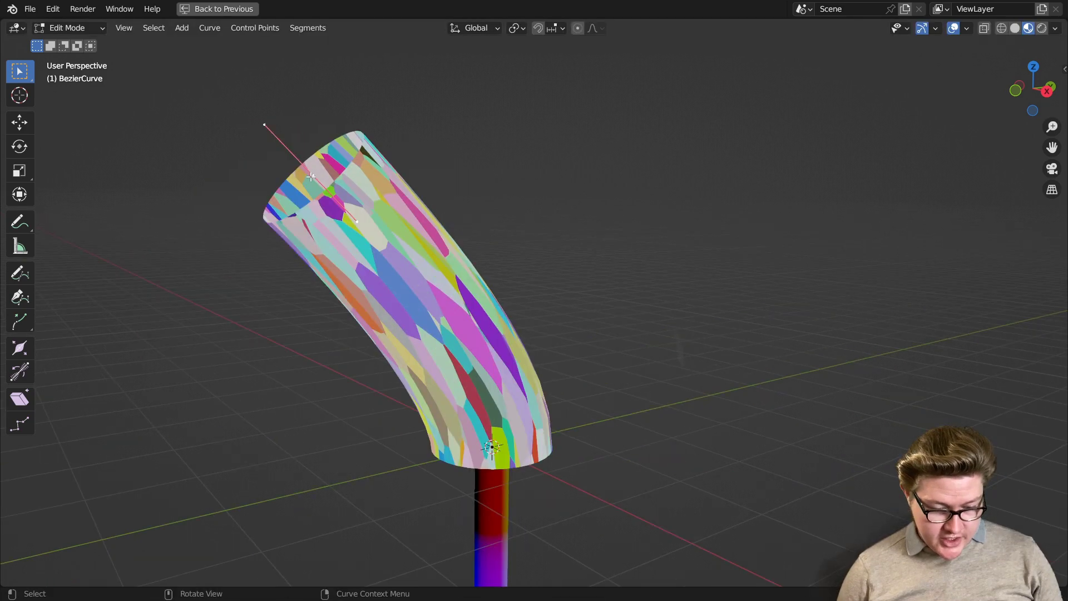
pyautogui.press('g')
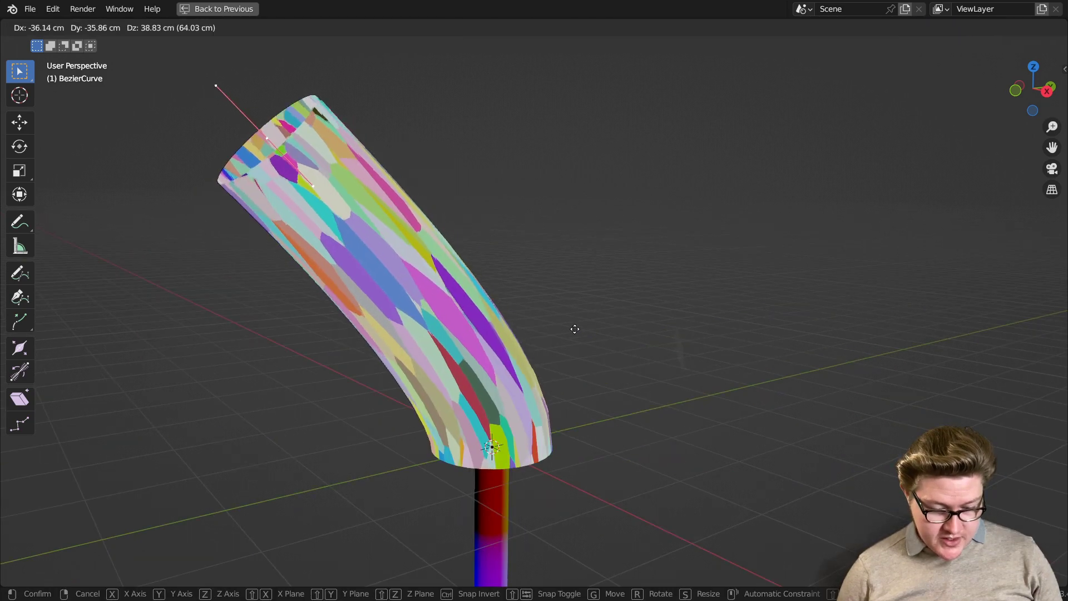
pyautogui.hotkey('alt', 's')
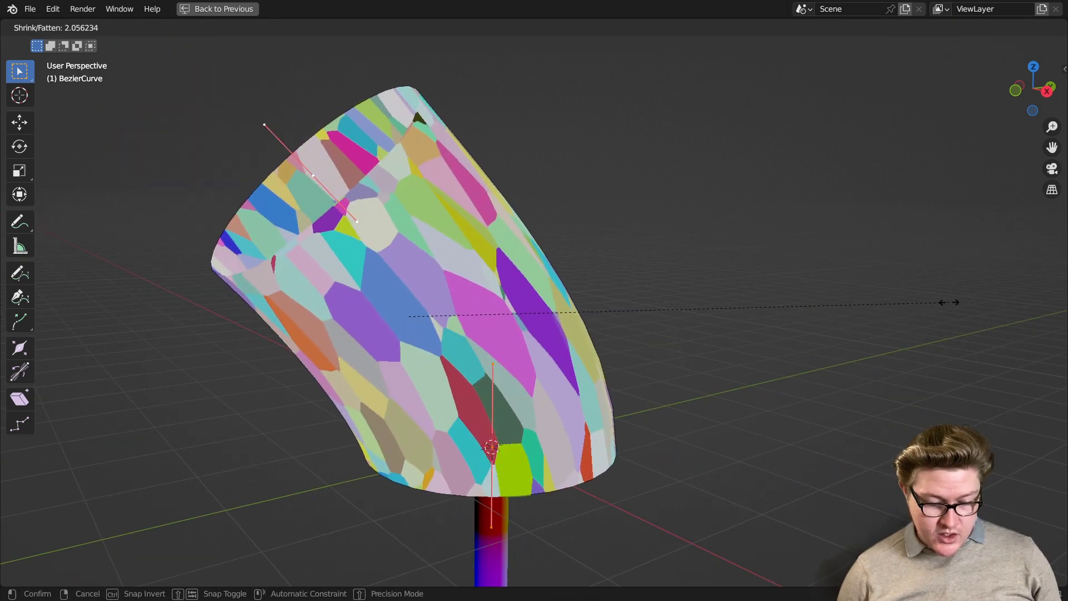
pyautogui.rightClick(840, 318)
# Stretch the tube by moving its end point farther away from the base.
pyautogui.scroll(2, 626, 386)
pyautogui.scroll(-2, 627, 386)
pyautogui.keyDown('shift'); pyautogui.moveTo(581, 392); pyautogui.dragTo(738, 426, button='middle'); pyautogui.keyUp('shift')
pyautogui.hotkey('alt', 'a')
pyautogui.moveTo(487, 255); pyautogui.dragTo(472, 259, button='middle')
pyautogui.click(461, 210)
pyautogui.press('g')
pyautogui.click(313, 193)
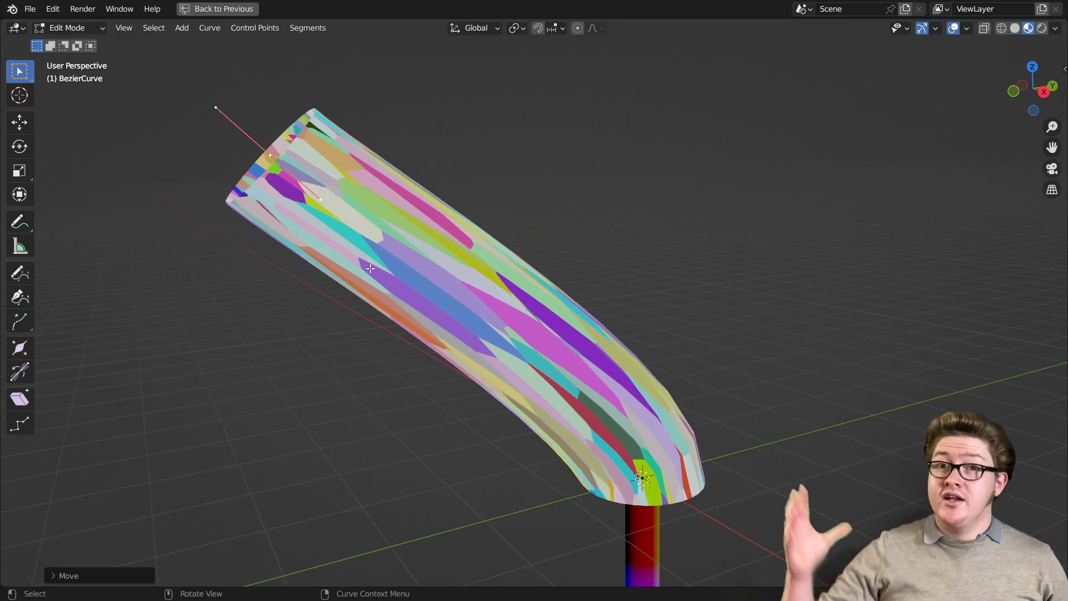
# Set the Curve Vector node's Length Vector to 1.400 and Radius Vector to 0.100.
pyautogui.hotkey('ctrl', 'space')
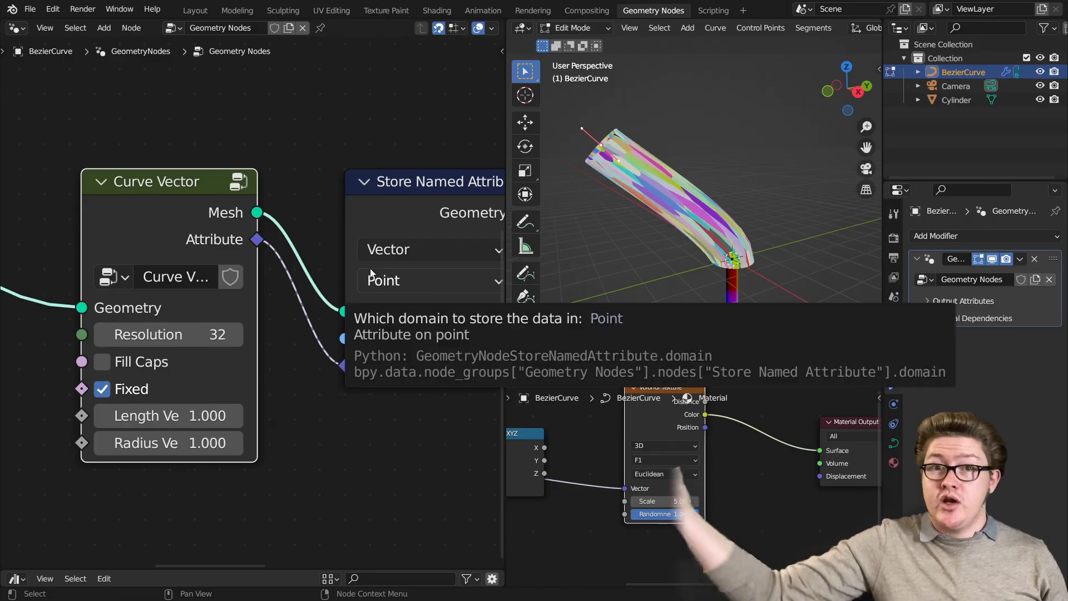
pyautogui.moveTo(369, 270); pyautogui.dragTo(478, 196, button='middle')
pyautogui.scroll(3, 345, 311)
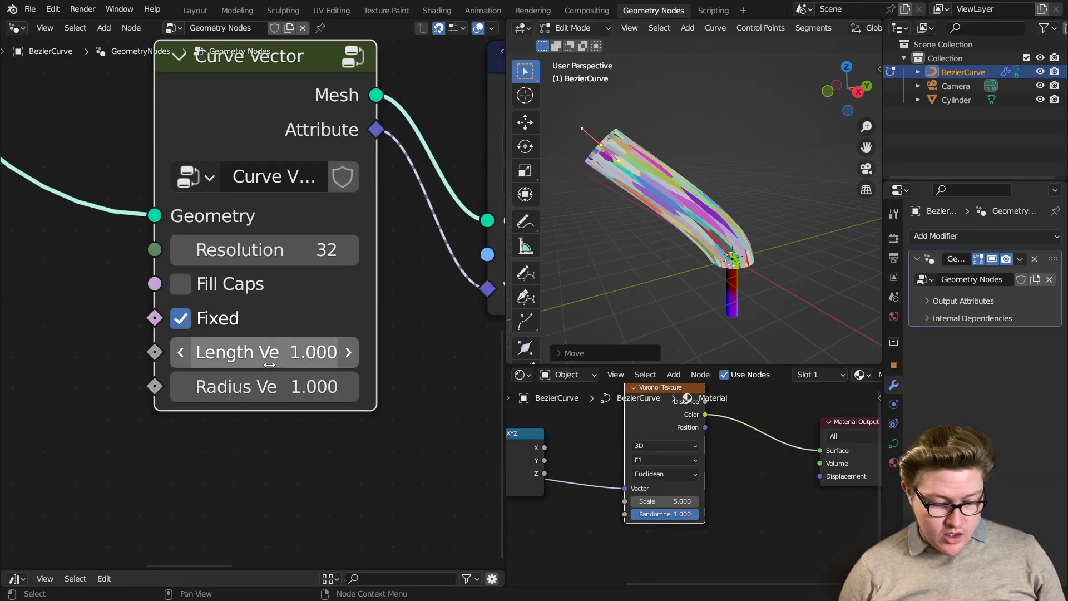
pyautogui.moveTo(269, 359); pyautogui.dragTo(417, 359)
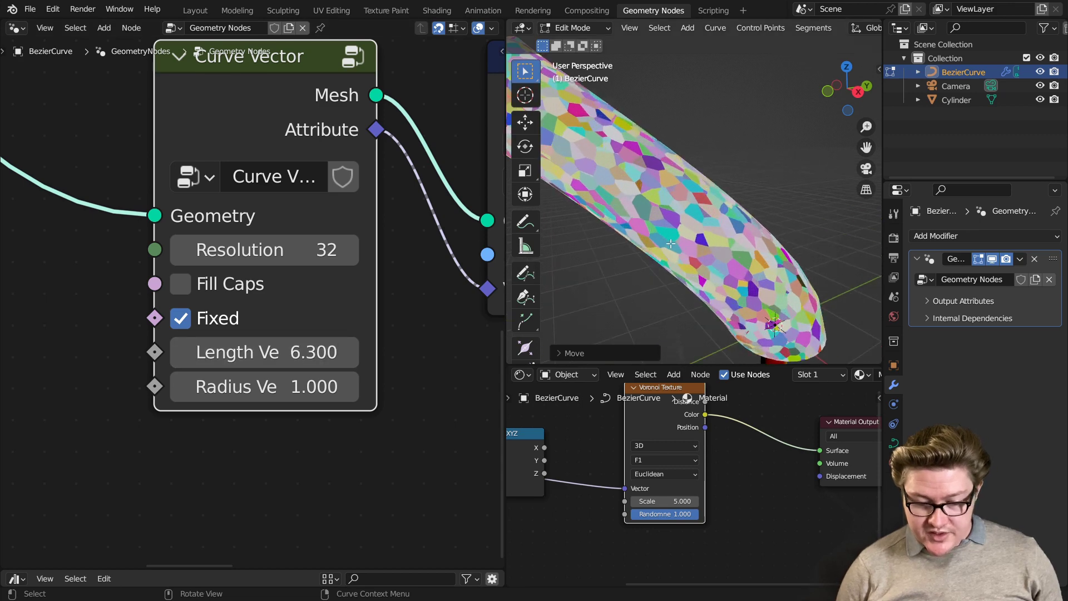
pyautogui.moveTo(292, 350); pyautogui.dragTo(155, 349)
pyautogui.moveTo(184, 391); pyautogui.dragTo(136, 392)
pyautogui.scroll(-3, 634, 266)
# Try moving the curve's end point and fattening all control points to test the new vector values.
pyautogui.moveTo(635, 267); pyautogui.dragTo(701, 261, button='middle')
pyautogui.hotkey('ctrl', 'space')
pyautogui.scroll(-4, 702, 262)
pyautogui.moveTo(618, 318); pyautogui.dragTo(646, 290, button='middle')
pyautogui.press('g')
pyautogui.rightClick(610, 437)
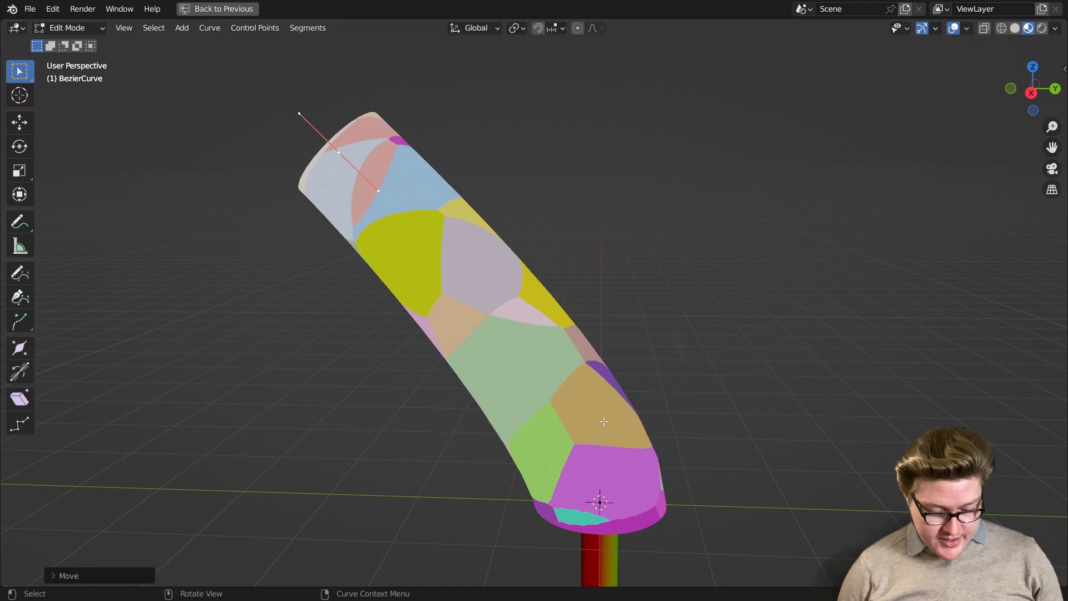
pyautogui.press('a')
pyautogui.hotkey('alt', 's')
pyautogui.rightClick(501, 348)
pyautogui.hotkey('ctrl', 'space')
pyautogui.scroll(-5, 609, 320)
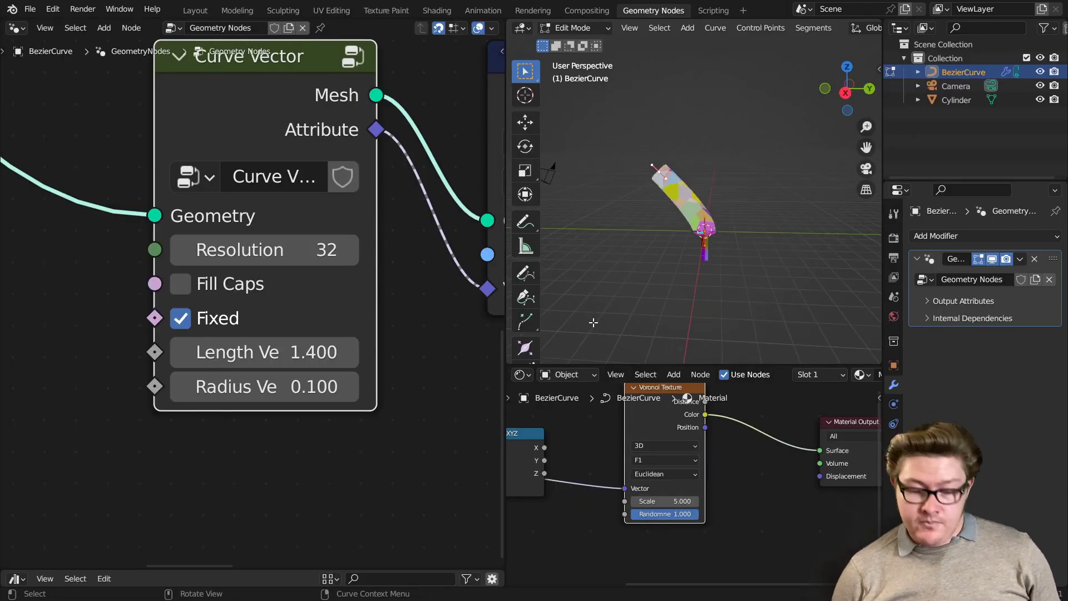
# Widen the geometry node editor to give the Curve Vector node more room.
pyautogui.hotkey('ctrl', 'space')
pyautogui.scroll(-12, 350, 348)
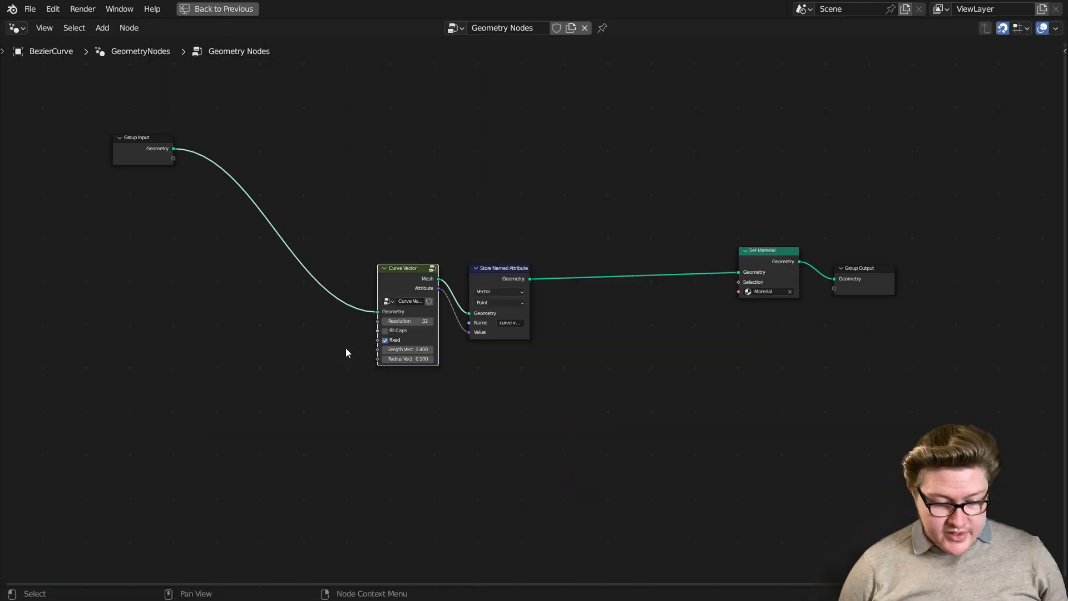
pyautogui.hotkey('ctrl', 'space')
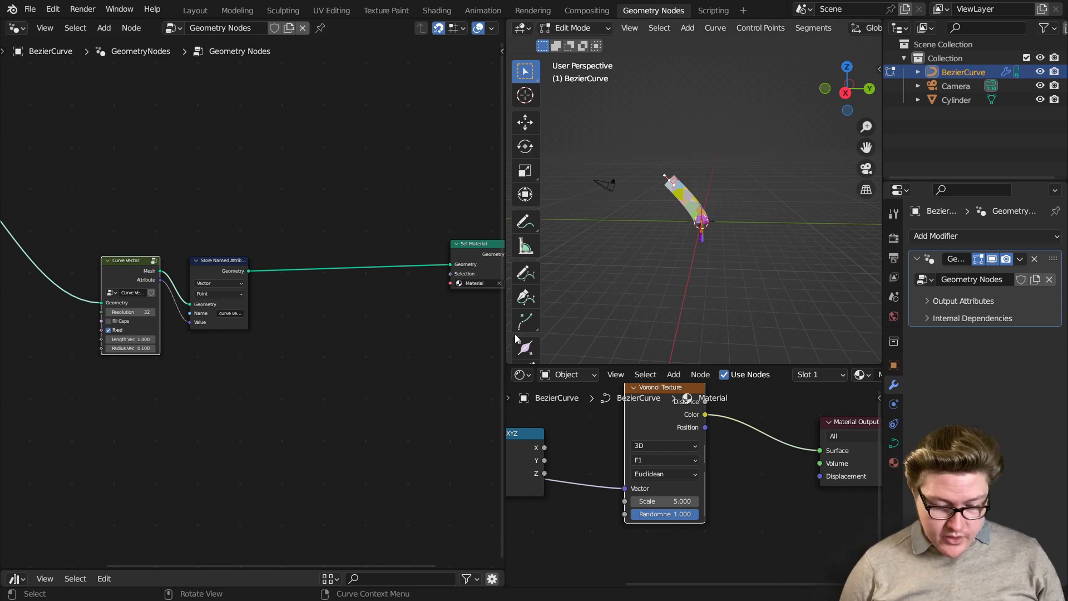
pyautogui.moveTo(507, 334); pyautogui.dragTo(643, 339)
pyautogui.scroll(4, 354, 376)
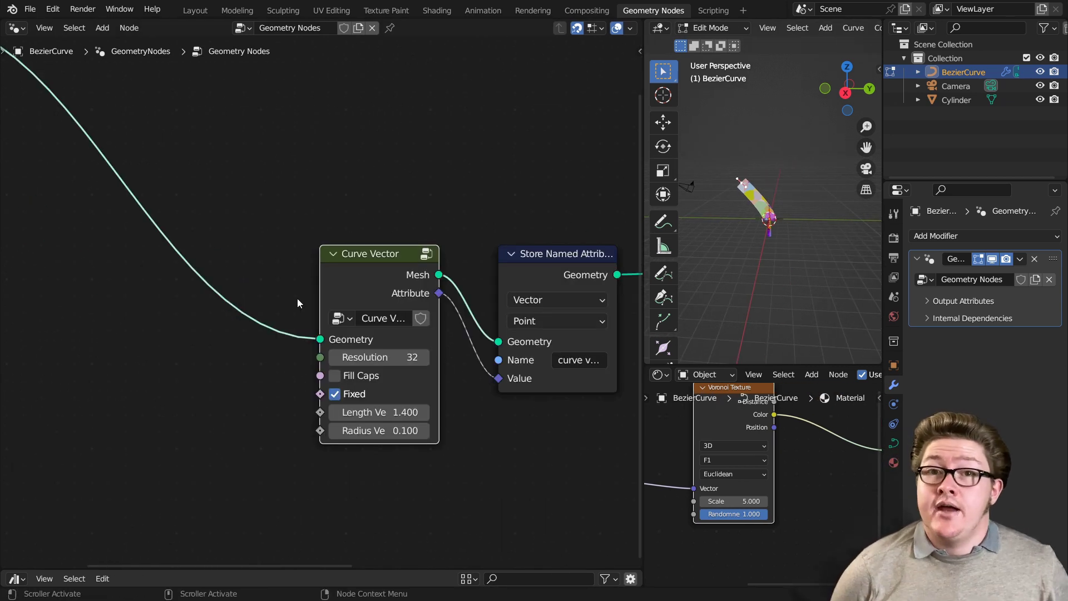
# Check the asset library's name and folder path in the File Paths preferences and close the preferences.
pyautogui.scroll(-5, 275, 298)
pyautogui.moveTo(170, 210); pyautogui.dragTo(254, 240, button='middle')
pyautogui.click(53, 8)
pyautogui.click(89, 206)
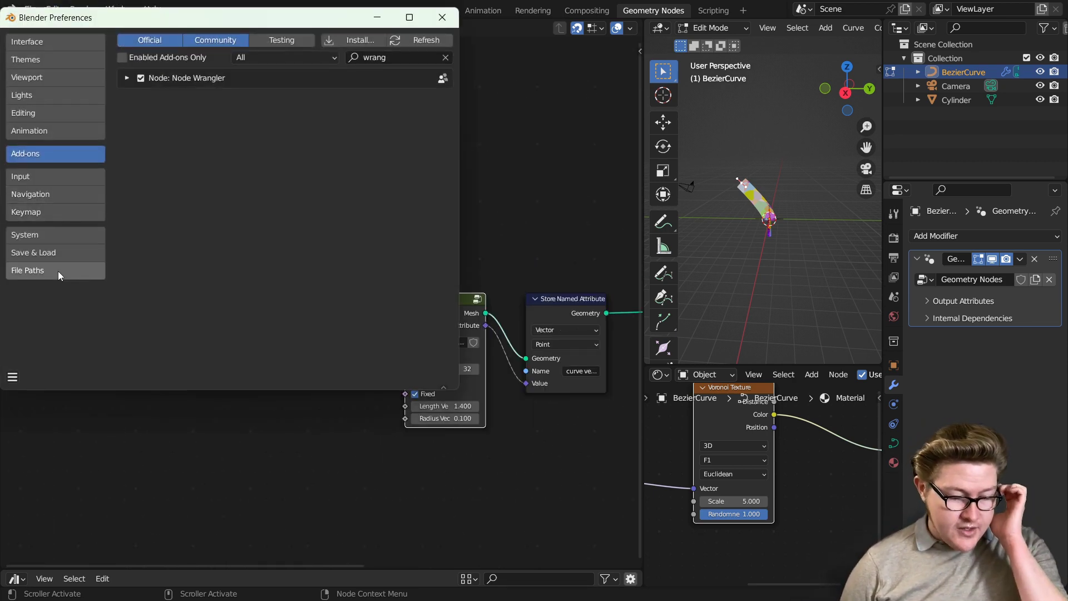
pyautogui.click(60, 272)
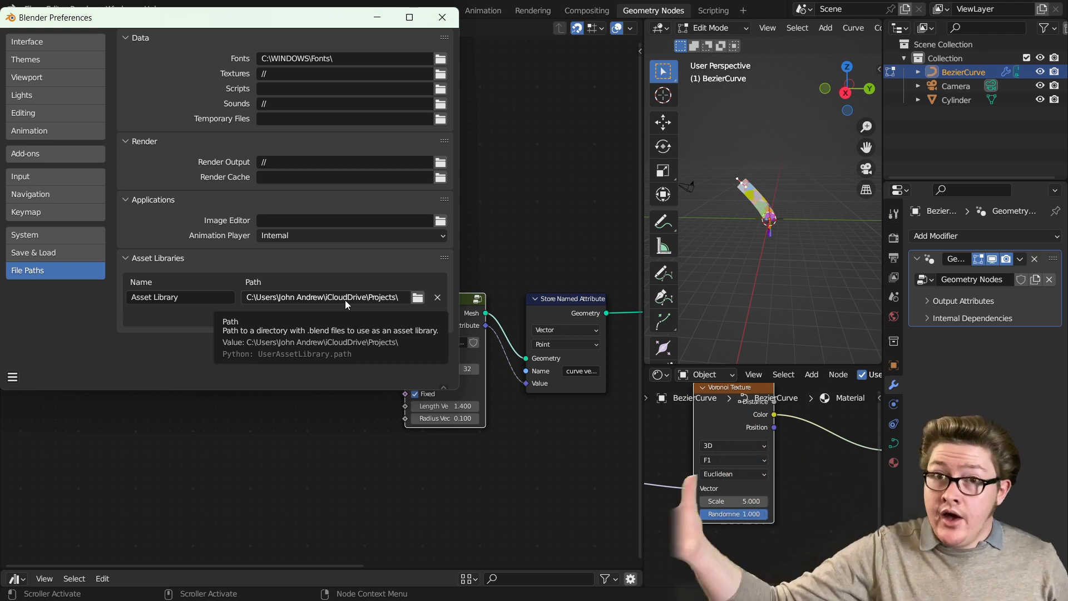
pyautogui.click(418, 303)
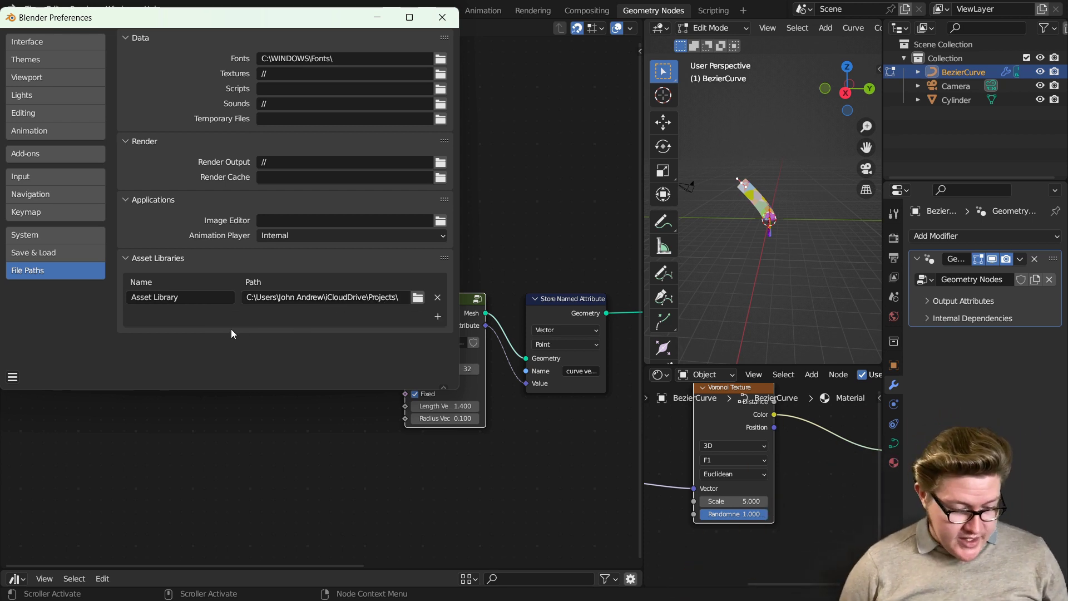
pyautogui.click(195, 295)
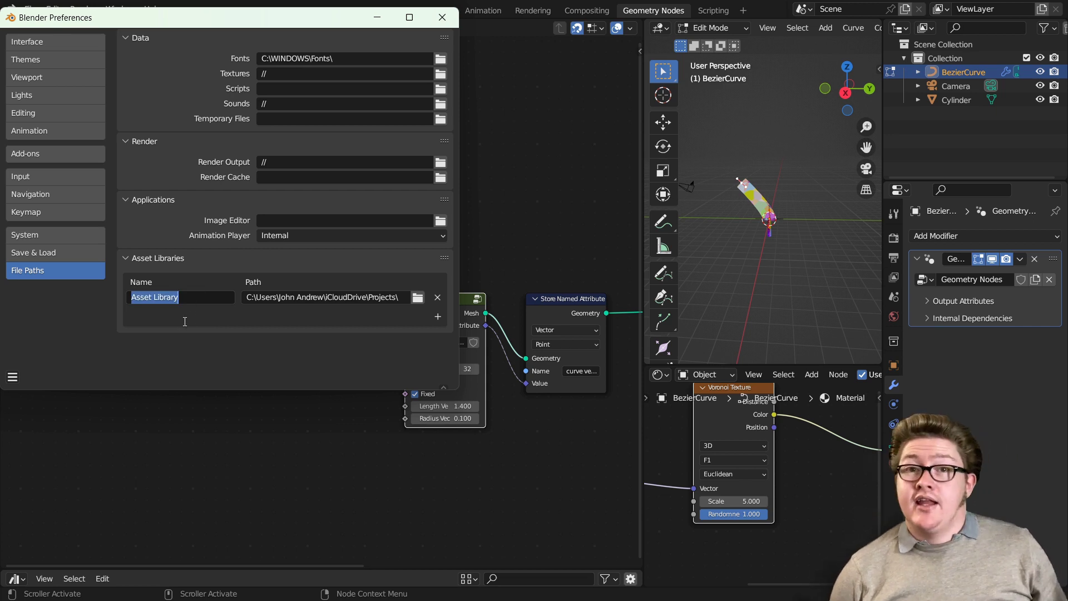
pyautogui.click(441, 18)
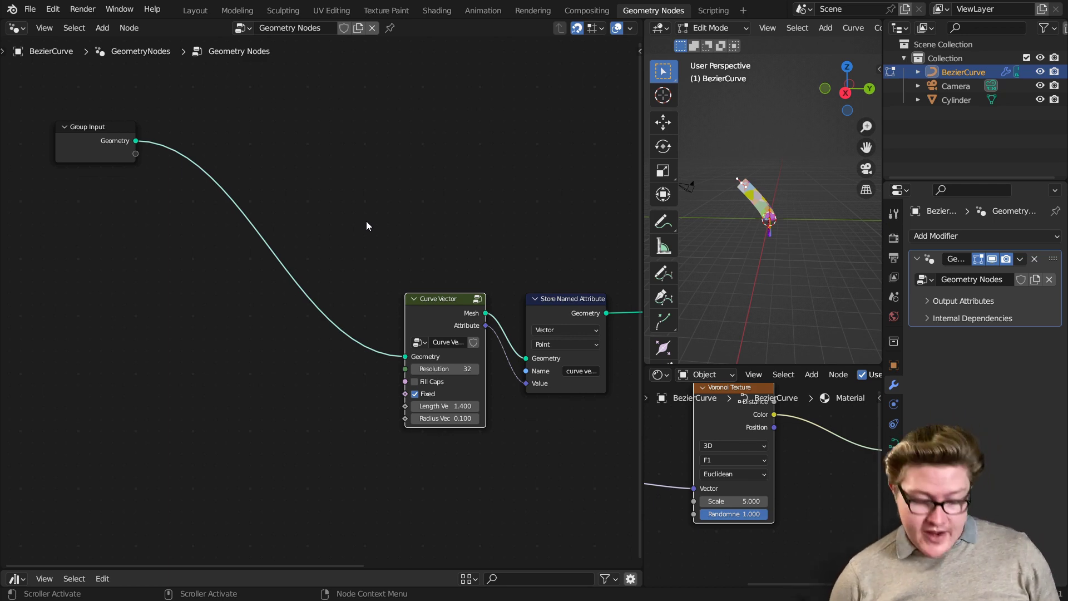
# Save the file as Curve Vectors.blend in the Assets folder inside Projects.
pyautogui.hotkey('ctrl', 's')
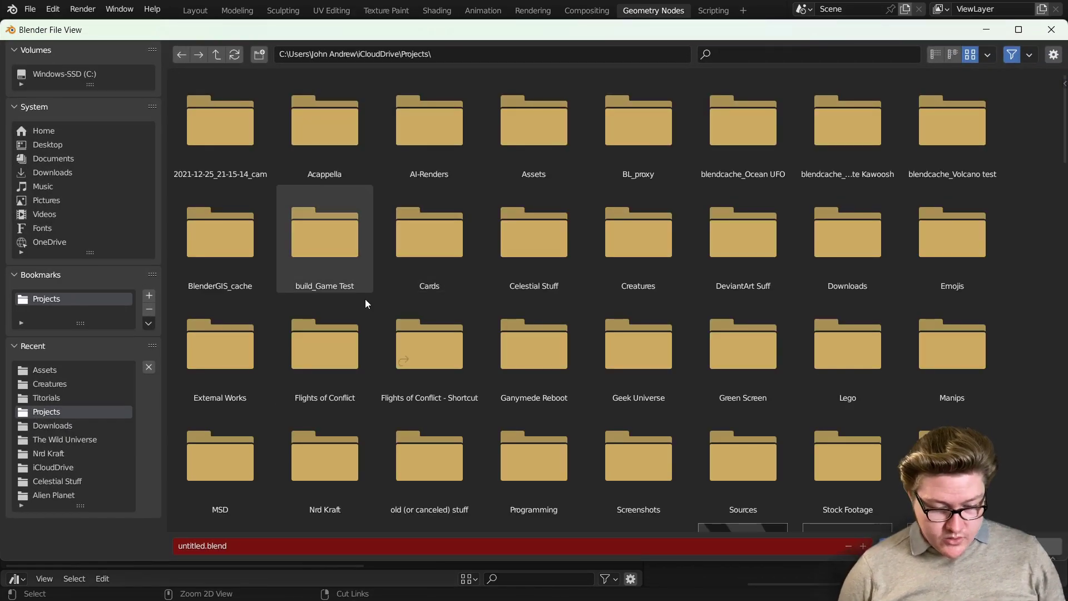
pyautogui.doubleClick(542, 135)
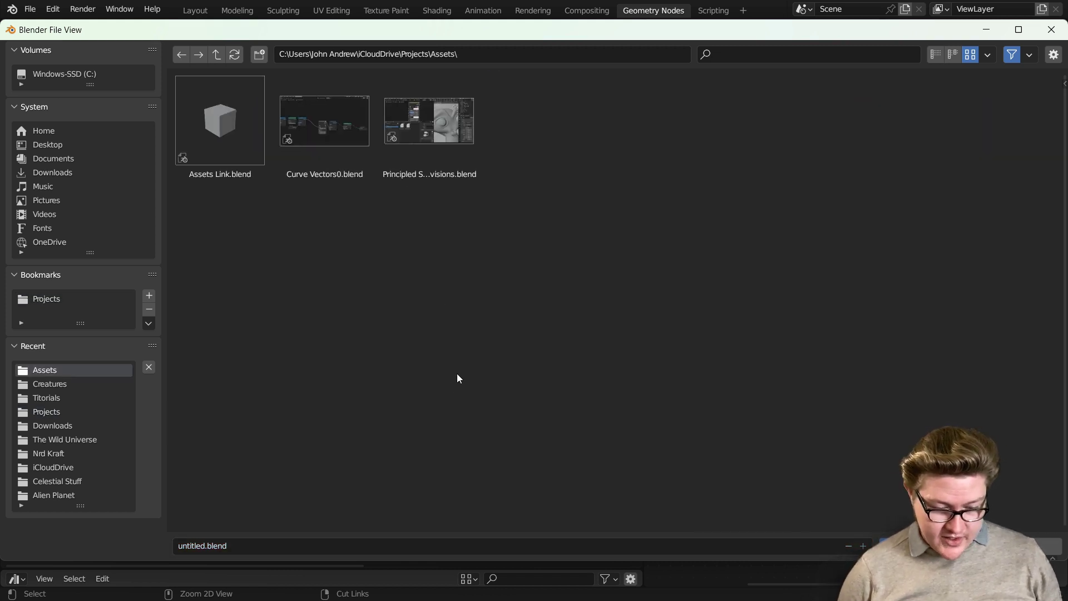
pyautogui.click(325, 158)
pyautogui.click(282, 547)
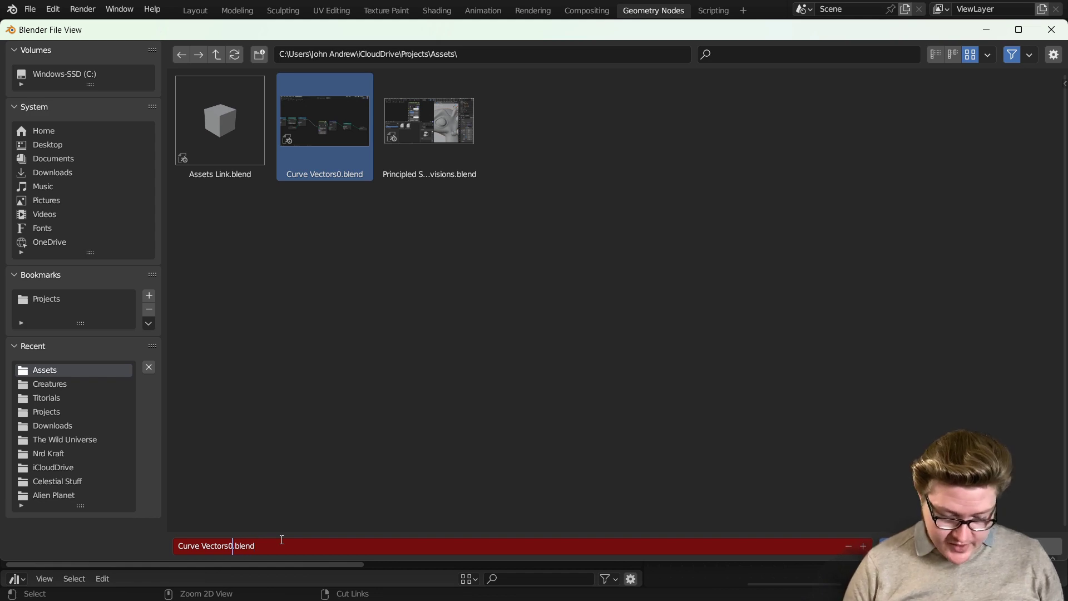
pyautogui.press('Return')
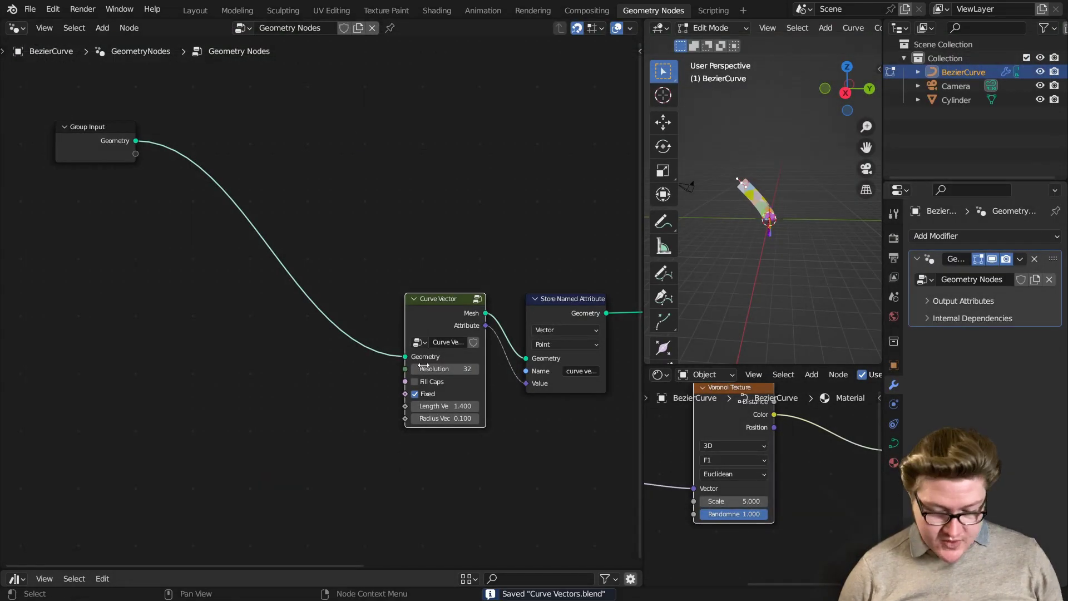
# Enlarge the area below the node editor, turn it into an Asset Browser and show the Asset Library.
pyautogui.moveTo(4, 346); pyautogui.dragTo(15, 289)
pyautogui.click(18, 362)
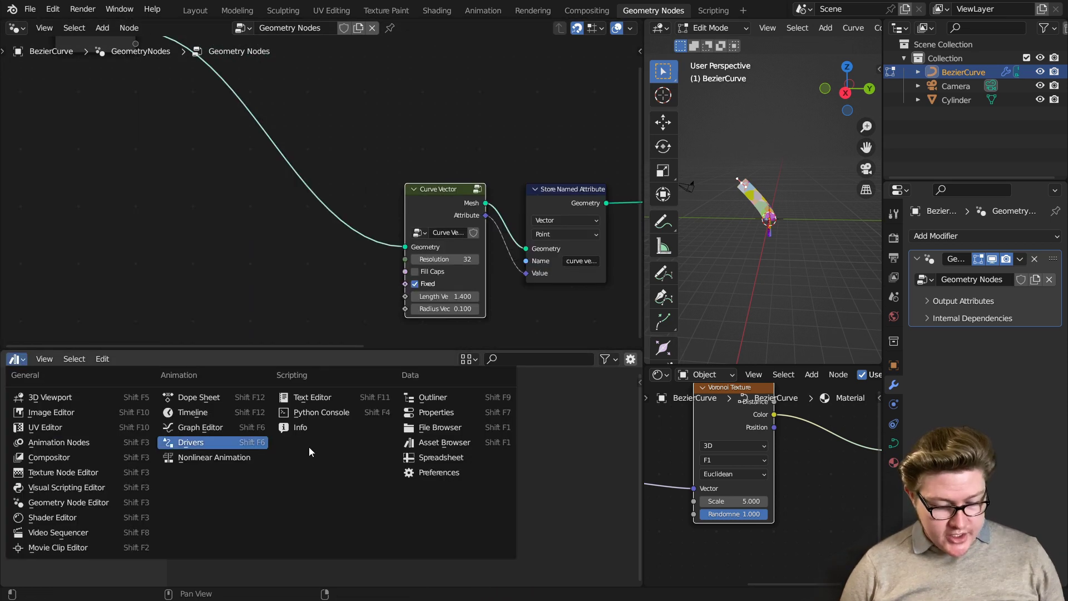
pyautogui.click(443, 442)
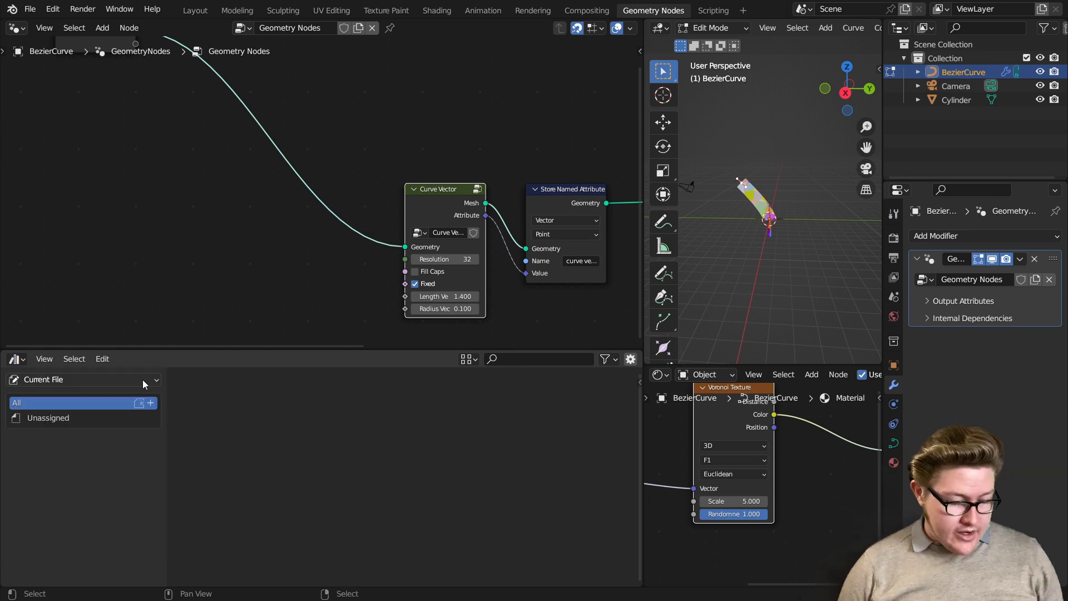
pyautogui.click(134, 378)
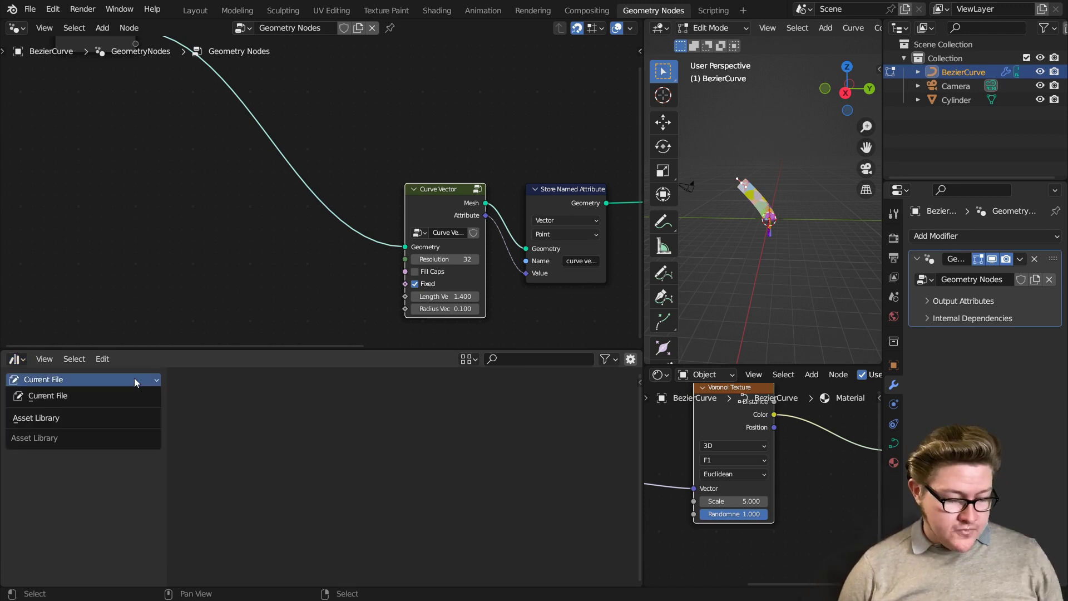
pyautogui.click(59, 419)
# Mark the Curve Vector node group as an asset.
pyautogui.scroll(4, 416, 145)
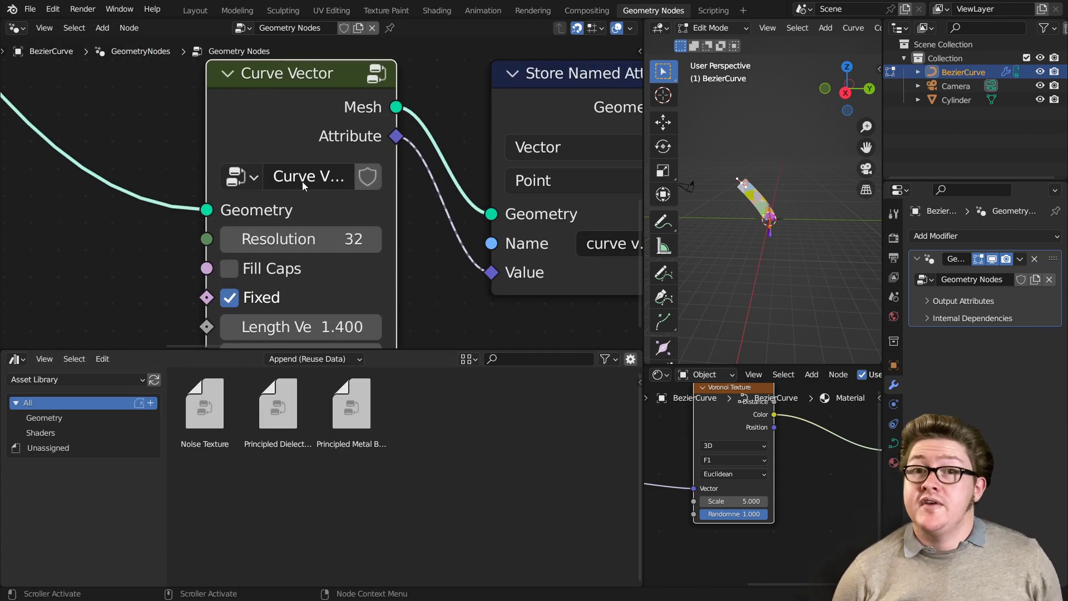
pyautogui.rightClick(302, 181)
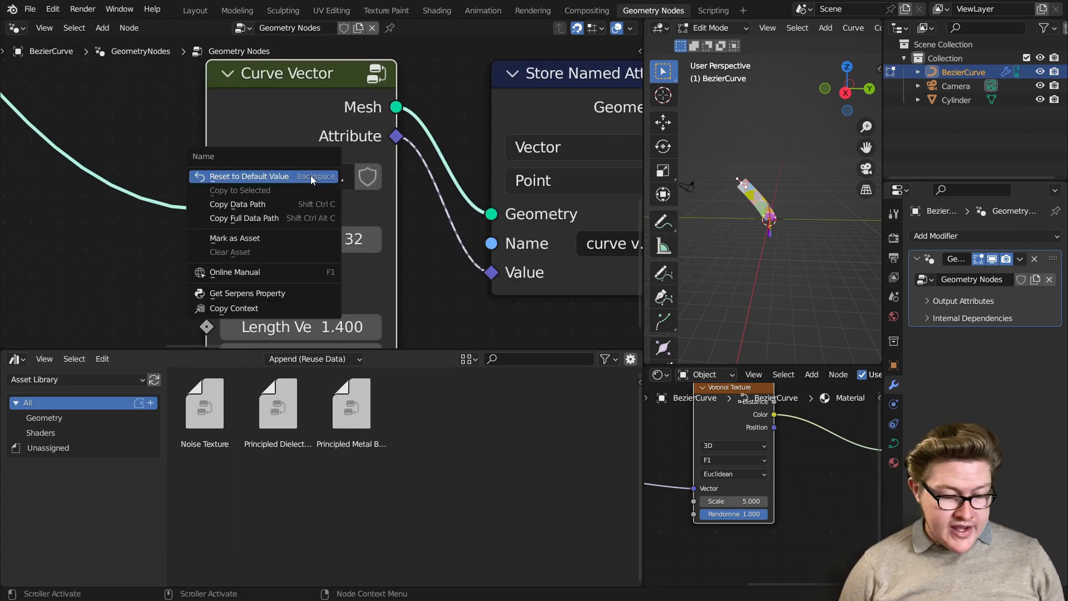
pyautogui.click(235, 239)
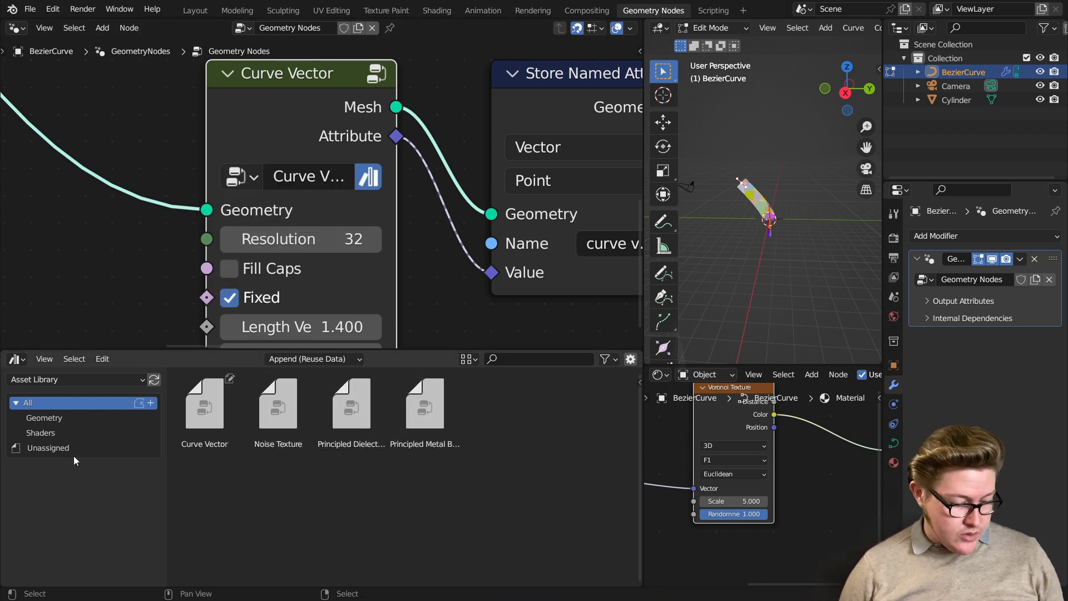
# Delete the existing Geometry catalog and create a new catalog named Geometry in the Asset Library.
pyautogui.rightClick(66, 432)
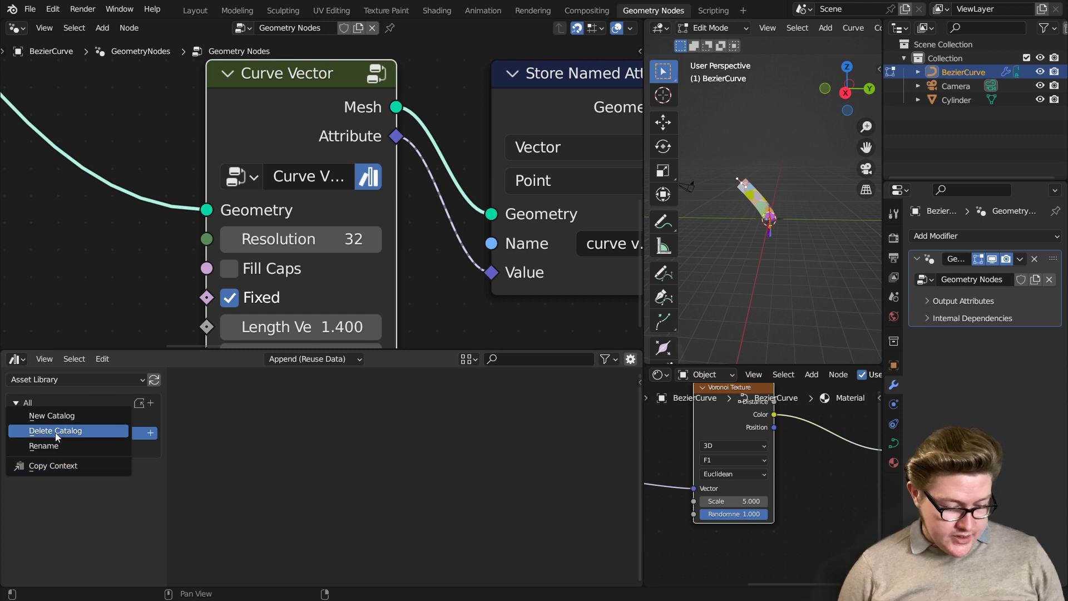
pyautogui.click(56, 431)
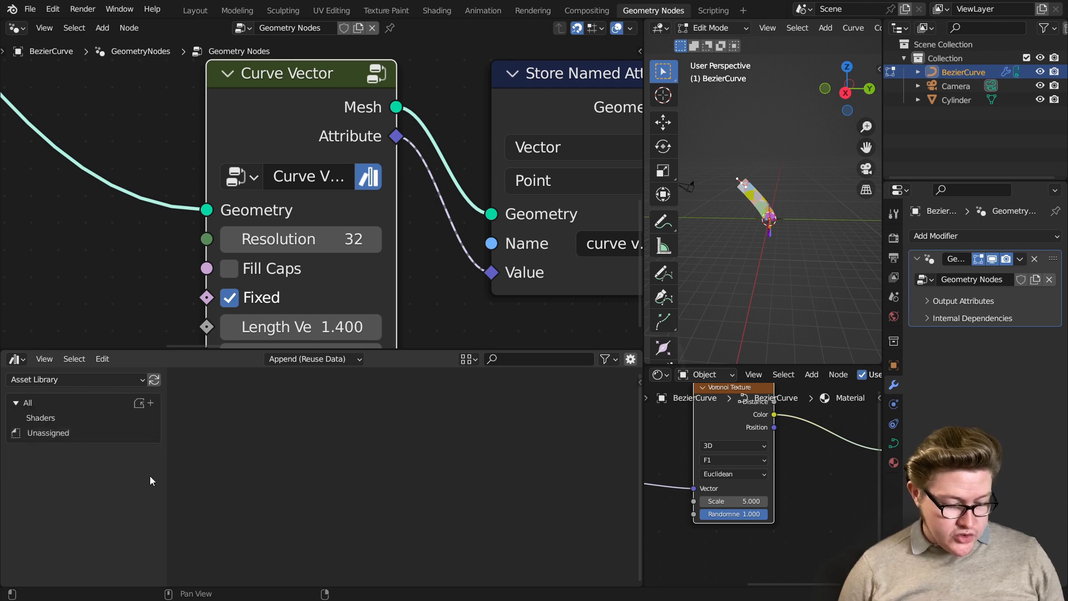
pyautogui.click(150, 403)
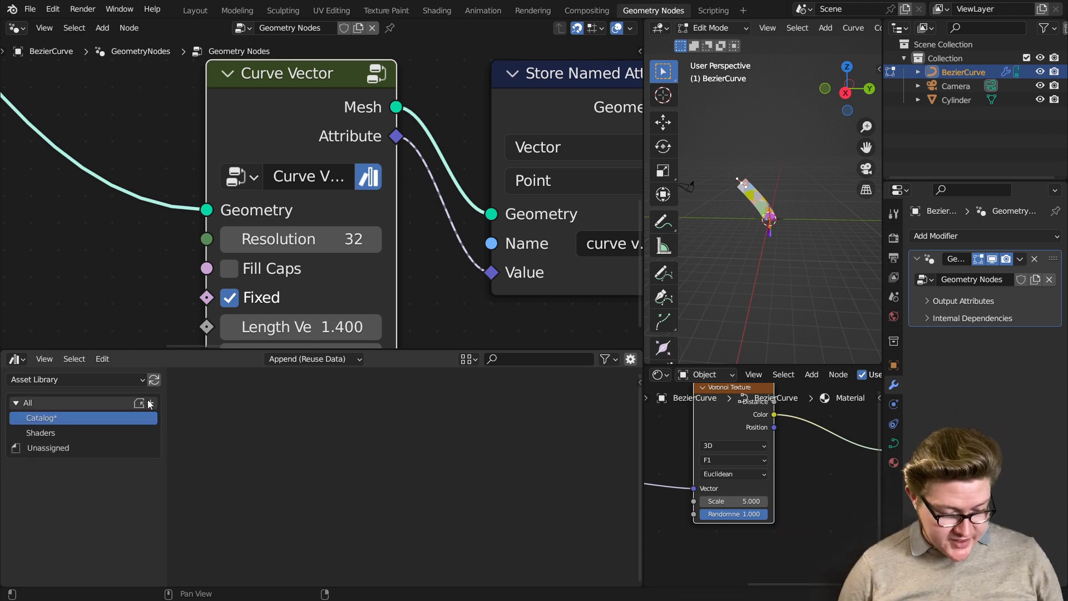
pyautogui.doubleClick(65, 419)
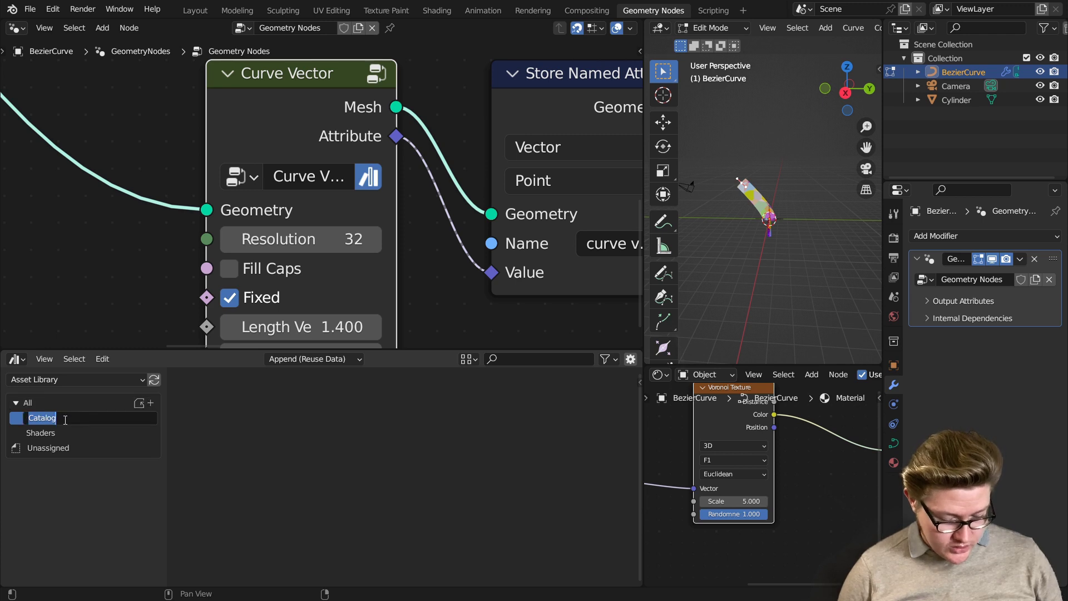
pyautogui.write('Geometry')
pyautogui.press('Return')
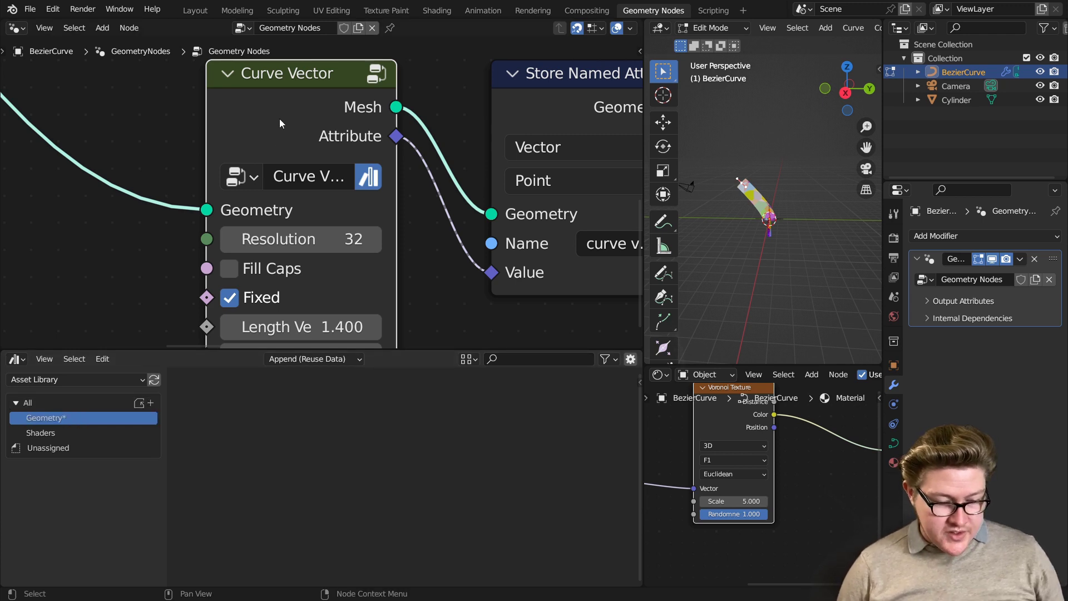
# Move the unassigned Curve Vector asset into the Geometry catalog and save the file.
pyautogui.click(54, 449)
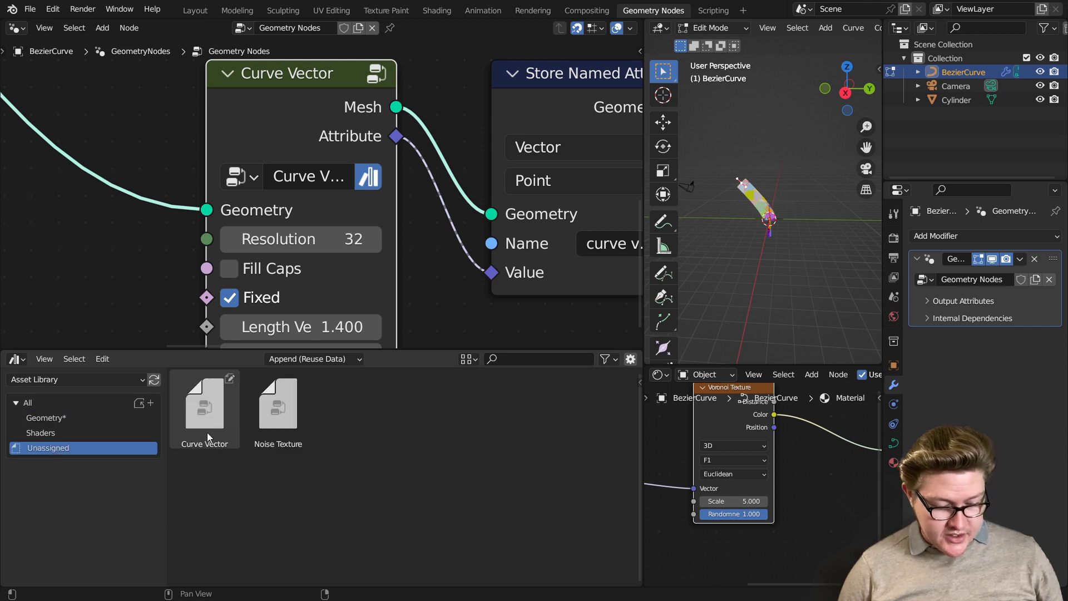
pyautogui.moveTo(208, 409); pyautogui.dragTo(52, 420)
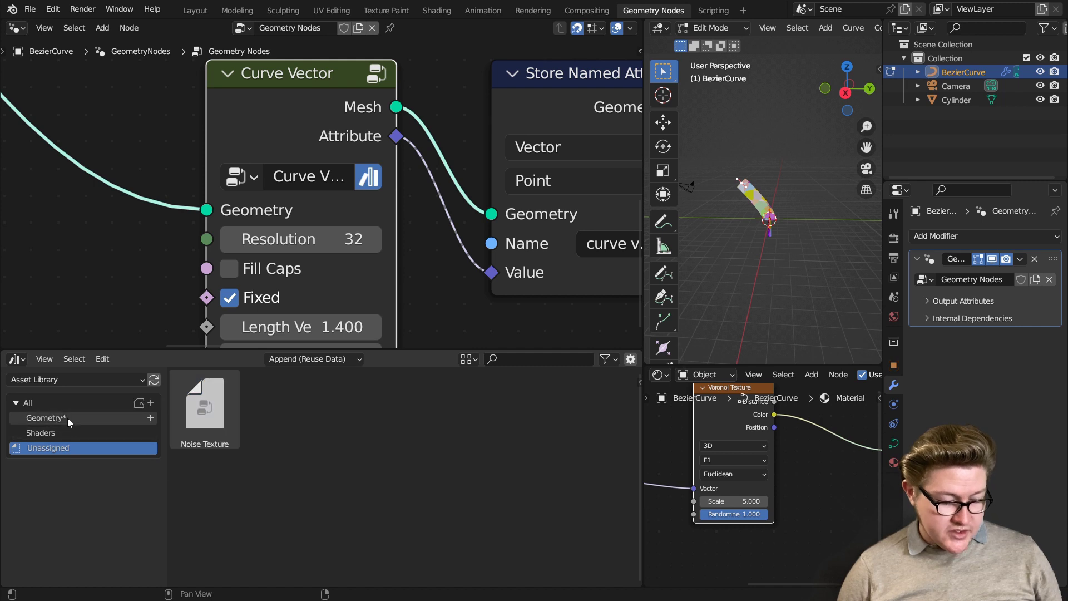
pyautogui.scroll(-2, 133, 242)
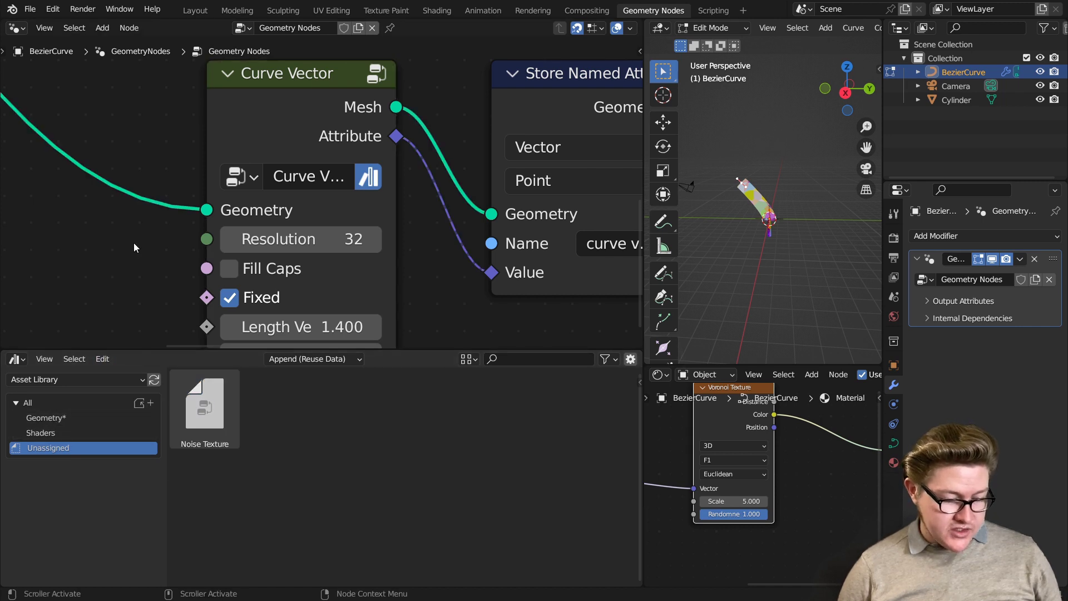
pyautogui.scroll(-1, 132, 266)
pyautogui.hotkey('ctrl', 's')
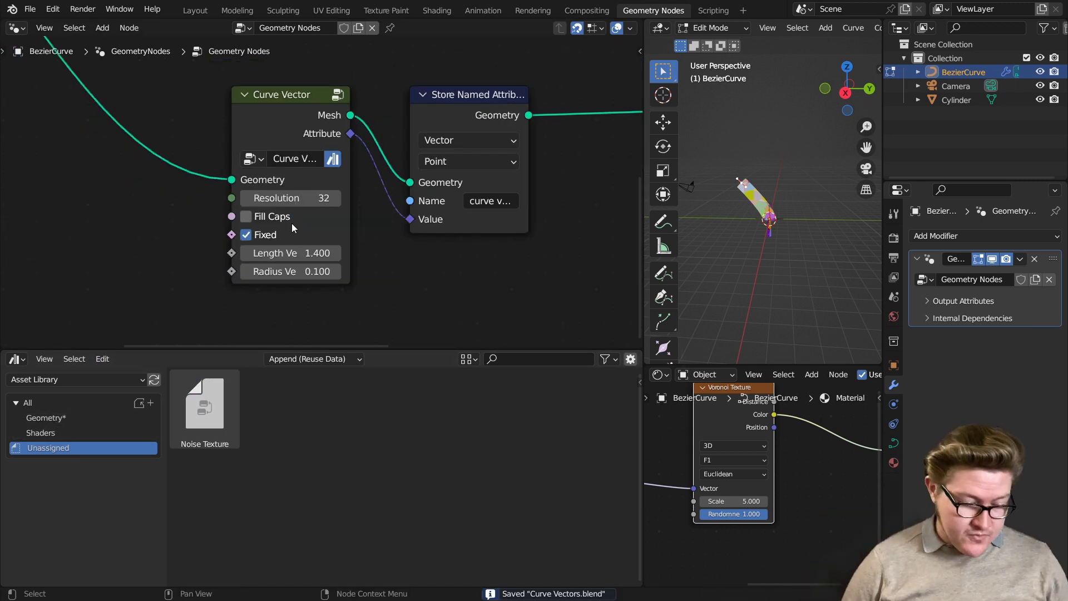
# Add a second Curve Vector node to the node tree from the Geometry catalog.
pyautogui.moveTo(137, 352); pyautogui.dragTo(137, 406)
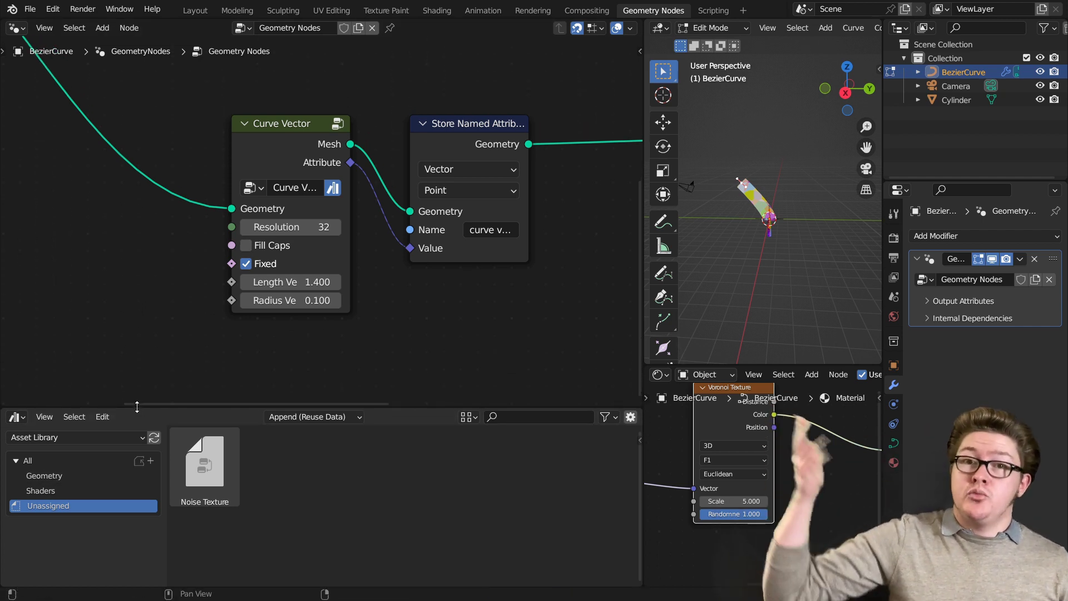
pyautogui.click(59, 477)
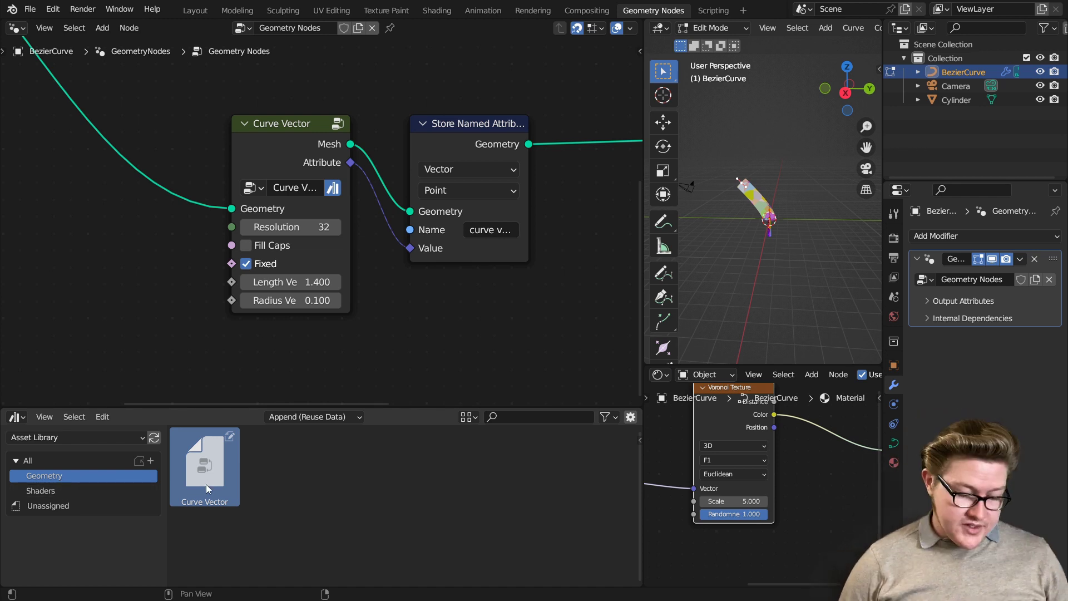
pyautogui.moveTo(212, 469); pyautogui.dragTo(108, 285)
pyautogui.scroll(-4, 178, 309)
pyautogui.moveTo(229, 252); pyautogui.dragTo(236, 271)
pyautogui.scroll(-4, 311, 292)
# Start a new file and create a geometry node tree for the cube in the Geometry Nodes workspace.
pyautogui.click(30, 9)
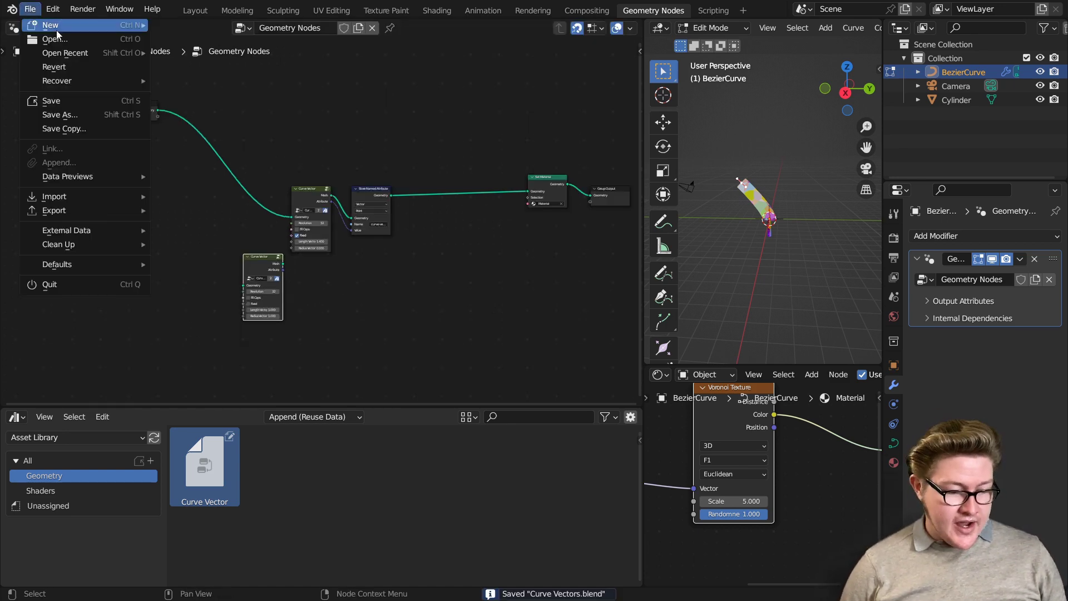
pyautogui.moveTo(50, 22)
pyautogui.click(184, 26)
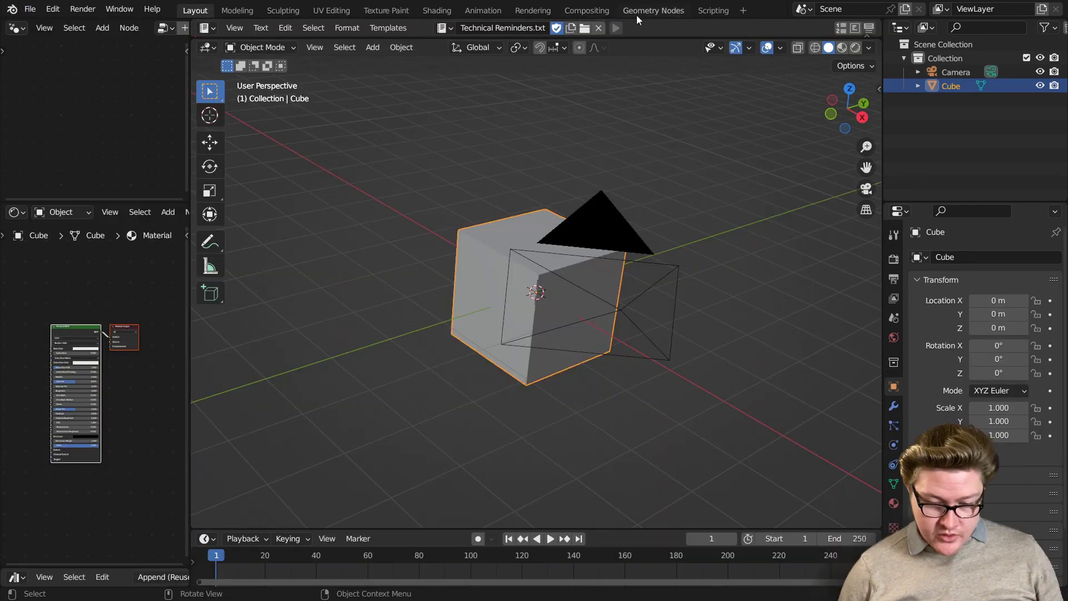
pyautogui.click(645, 11)
pyautogui.click(208, 31)
# Disconnect the Group Input node from the Group Output node.
pyautogui.scroll(2, 194, 212)
pyautogui.moveTo(136, 304); pyautogui.dragTo(237, 181, button='middle')
pyautogui.keyDown('ctrl'); pyautogui.moveTo(233, 157); pyautogui.dragTo(182, 380, button='right'); pyautogui.keyUp('ctrl')
pyautogui.scroll(-3, 195, 320)
pyautogui.moveTo(138, 249); pyautogui.dragTo(95, 239)
# Add a Spiral curve node and connect its Curve output to the Group Output's Geometry.
pyautogui.hotkey('shift', 'a')
pyautogui.press('s')
pyautogui.write('c')
pyautogui.press('BackSpace')
pyautogui.write('sp')
pyautogui.moveTo(121, 274); pyautogui.dragTo(281, 243)
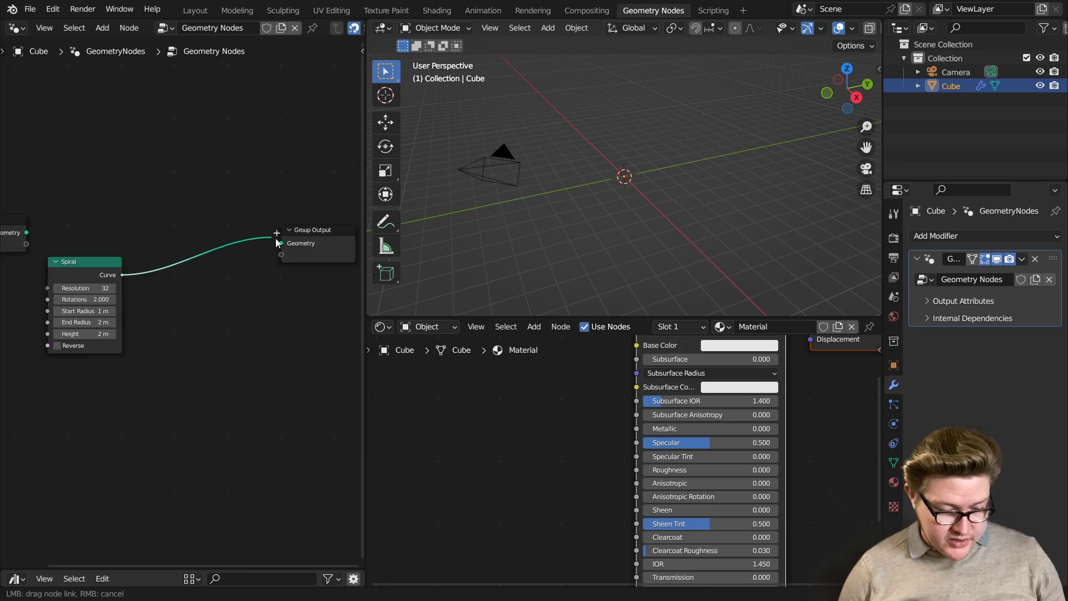
# Load the Asset Library in the Asset Browser and insert the Curve Vector asset between Spiral and Group Output.
pyautogui.moveTo(172, 570); pyautogui.dragTo(172, 356)
pyautogui.click(75, 399)
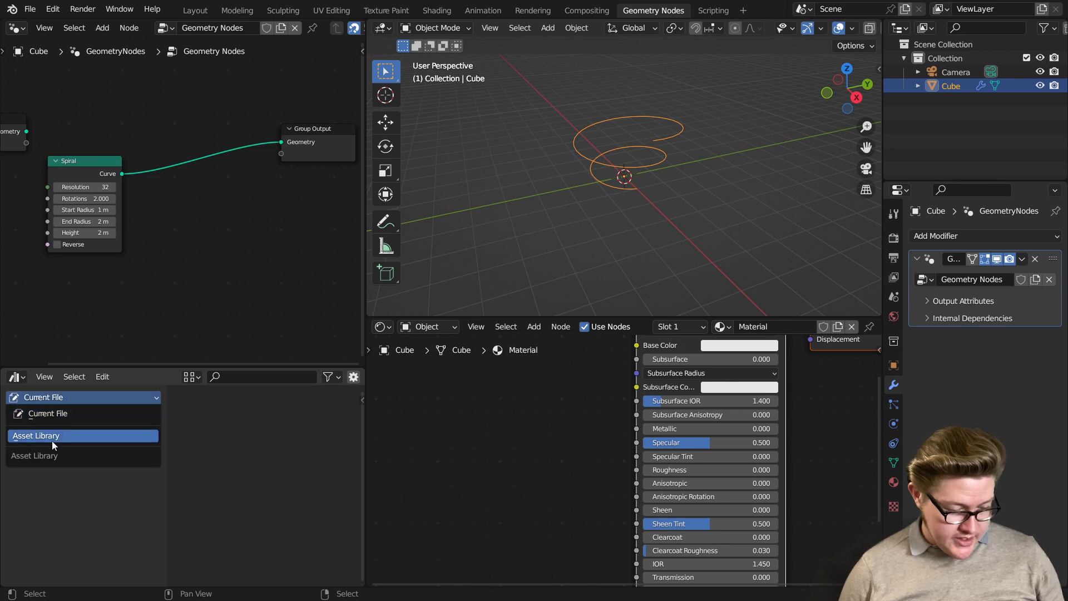
pyautogui.click(52, 440)
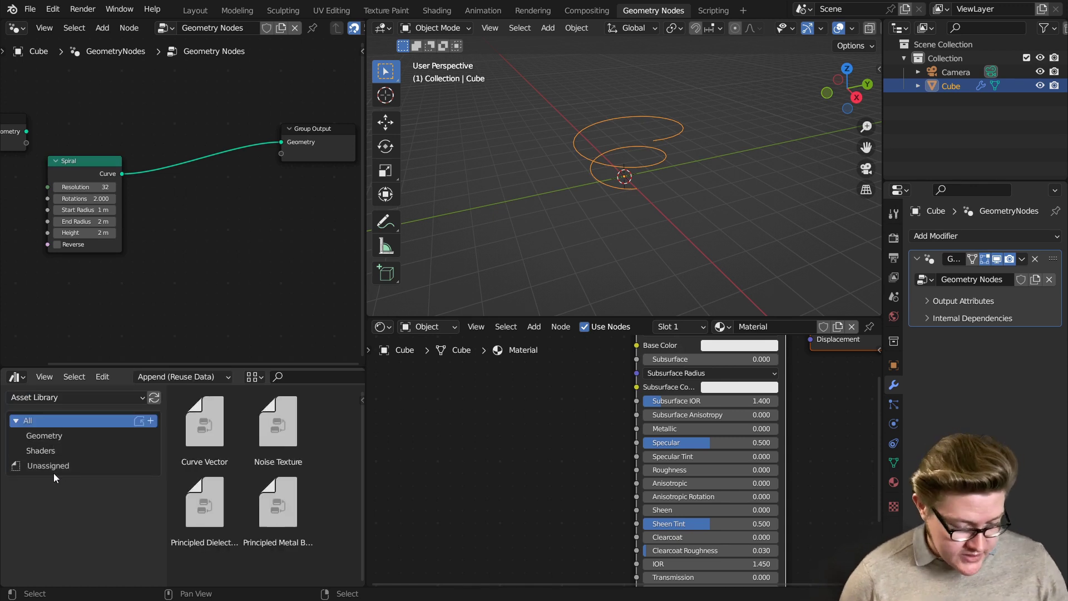
pyautogui.moveTo(209, 431); pyautogui.dragTo(197, 188)
pyautogui.click(178, 134)
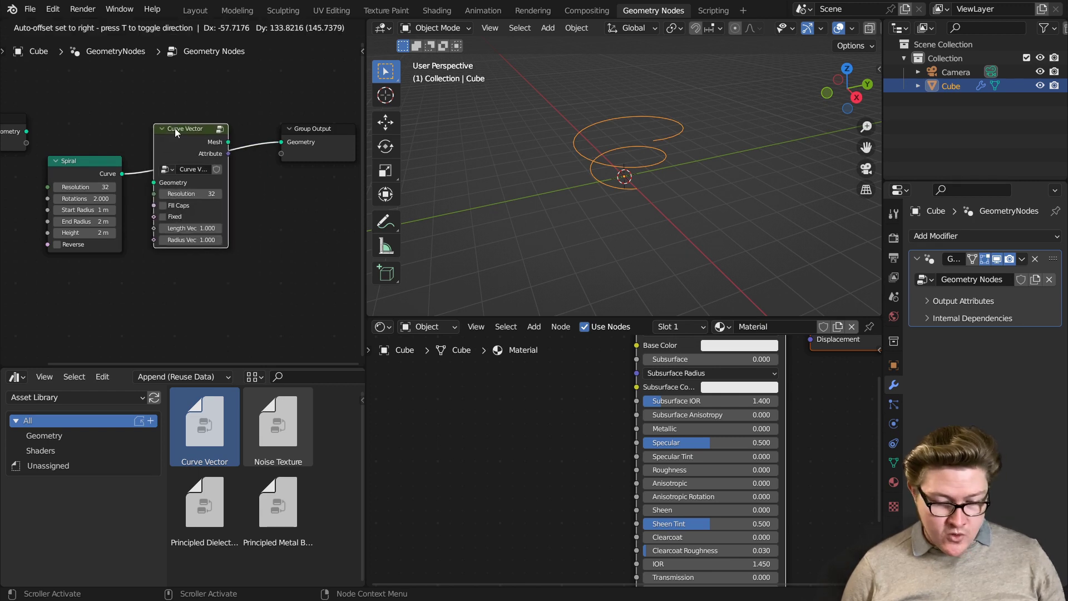
# In Material Preview, add a Checker Texture to the material and connect its Color to the Principled BSDF's Base Color.
pyautogui.press('z')
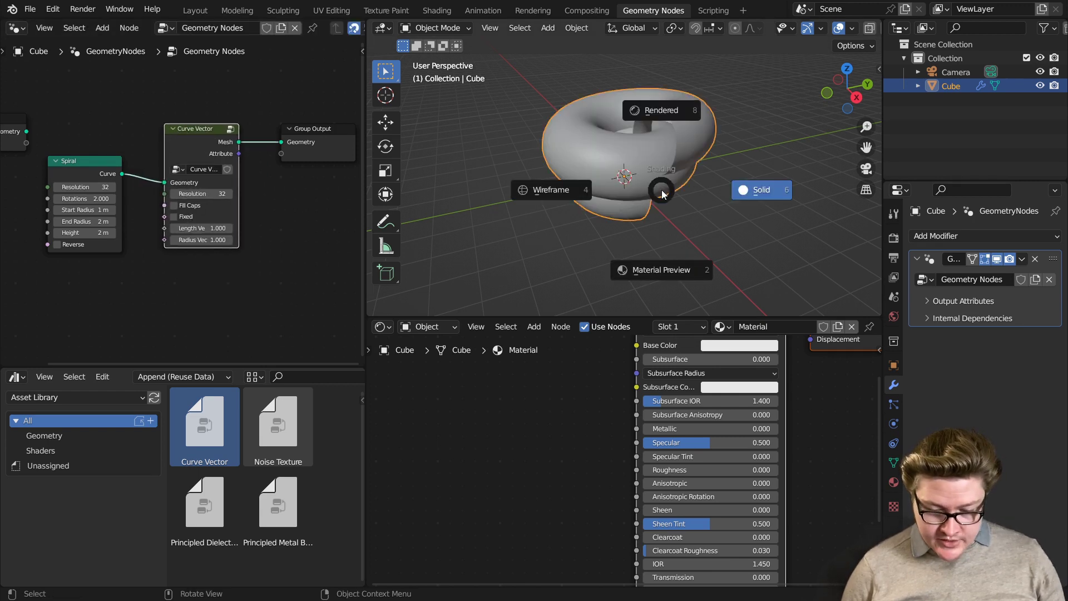
pyautogui.click(667, 248)
pyautogui.press('Home')
pyautogui.hotkey('shift', 'a')
pyautogui.click(515, 422)
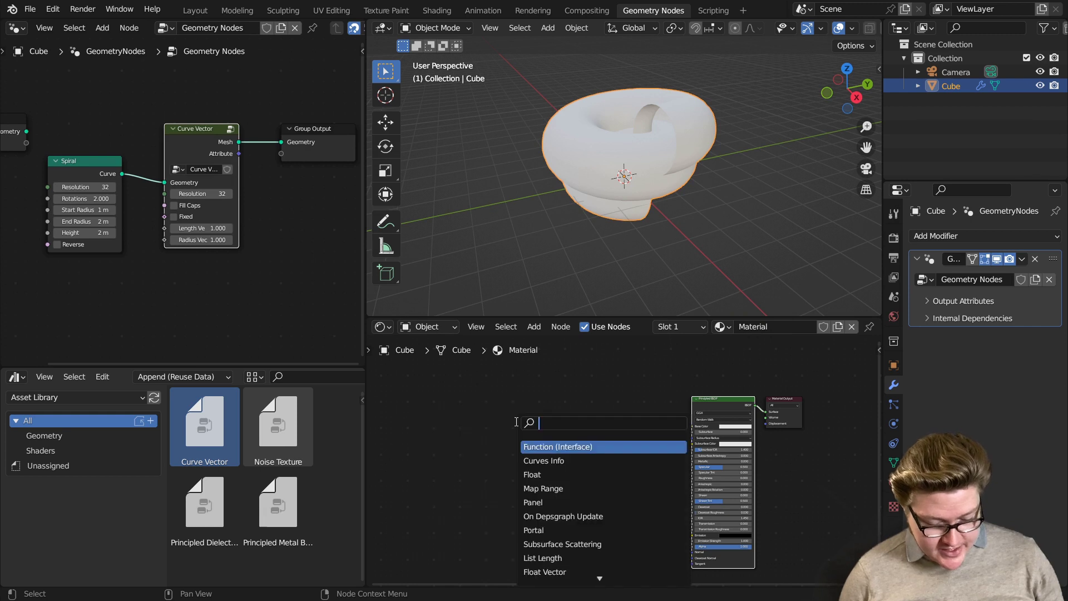
pyautogui.write('check')
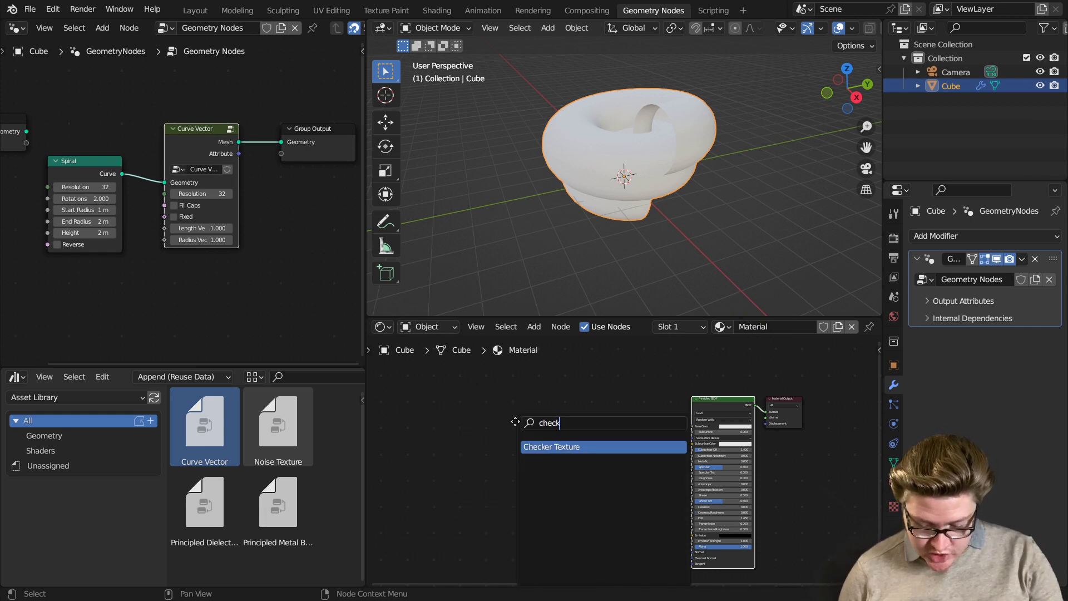
pyautogui.press('Return')
pyautogui.click(516, 423)
pyautogui.scroll(6, 516, 422)
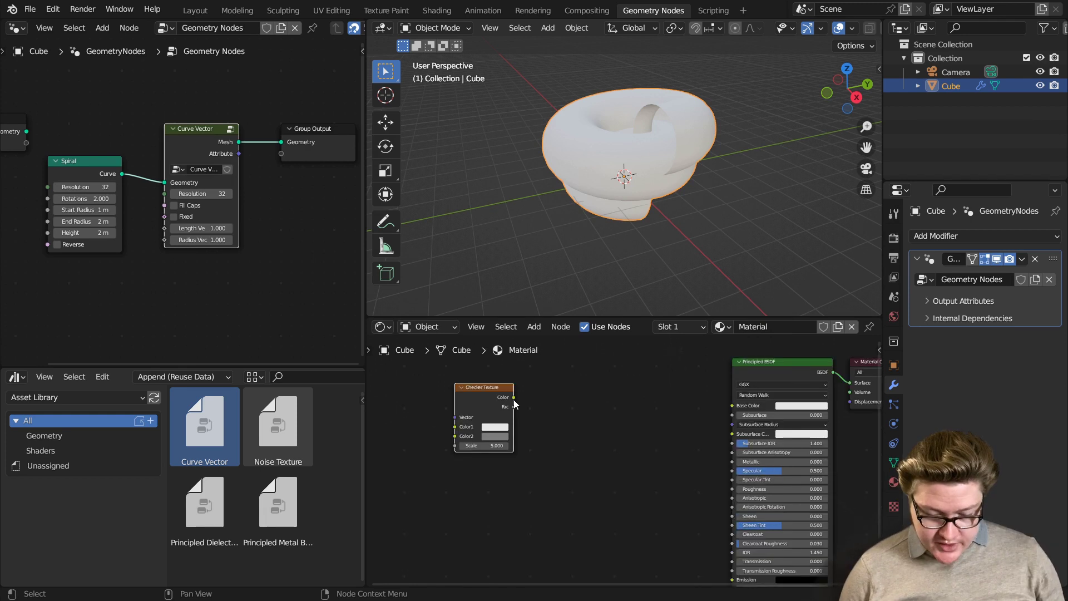
pyautogui.moveTo(514, 398); pyautogui.dragTo(730, 407)
pyautogui.moveTo(485, 408); pyautogui.dragTo(577, 417)
# Insert a Set Material node between Curve Vector and Group Output and assign the material named Material.
pyautogui.scroll(-4, 272, 227)
pyautogui.hotkey('shift', 'a')
pyautogui.write('s')
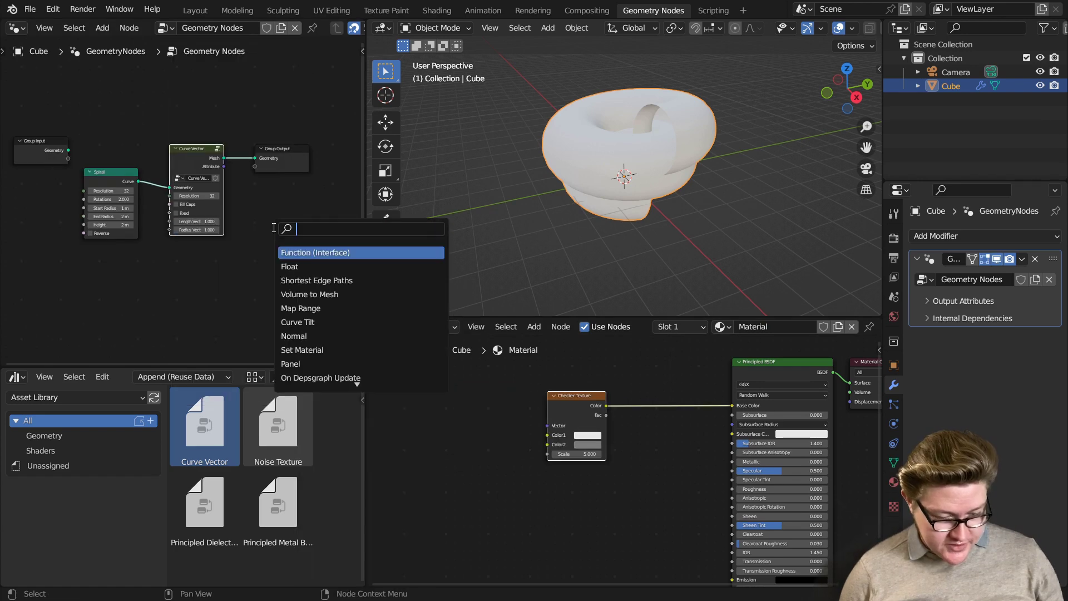
pyautogui.write('set m')
pyautogui.press('Return')
pyautogui.click(260, 157)
pyautogui.click(273, 184)
pyautogui.click(288, 199)
# Examine how the checker pattern maps onto the spiral tube from above.
pyautogui.scroll(-3, 598, 175)
pyautogui.moveTo(598, 176); pyautogui.dragTo(629, 245, button='middle')
pyautogui.scroll(2, 605, 219)
pyautogui.scroll(1, 630, 192)
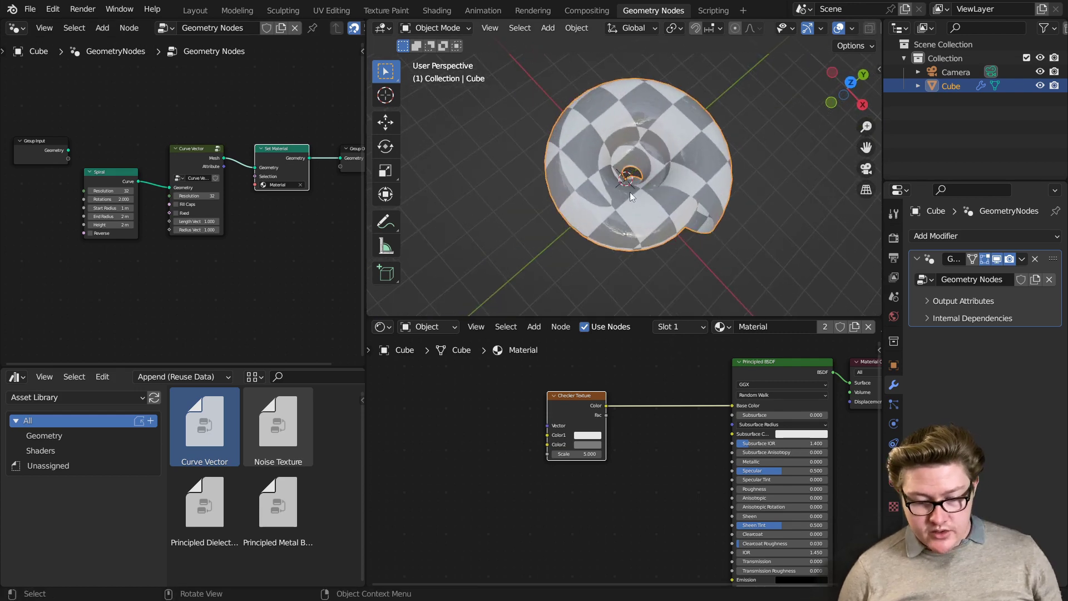
pyautogui.moveTo(629, 192); pyautogui.dragTo(602, 237, button='middle')
pyautogui.moveTo(487, 430); pyautogui.dragTo(562, 406, button='middle')
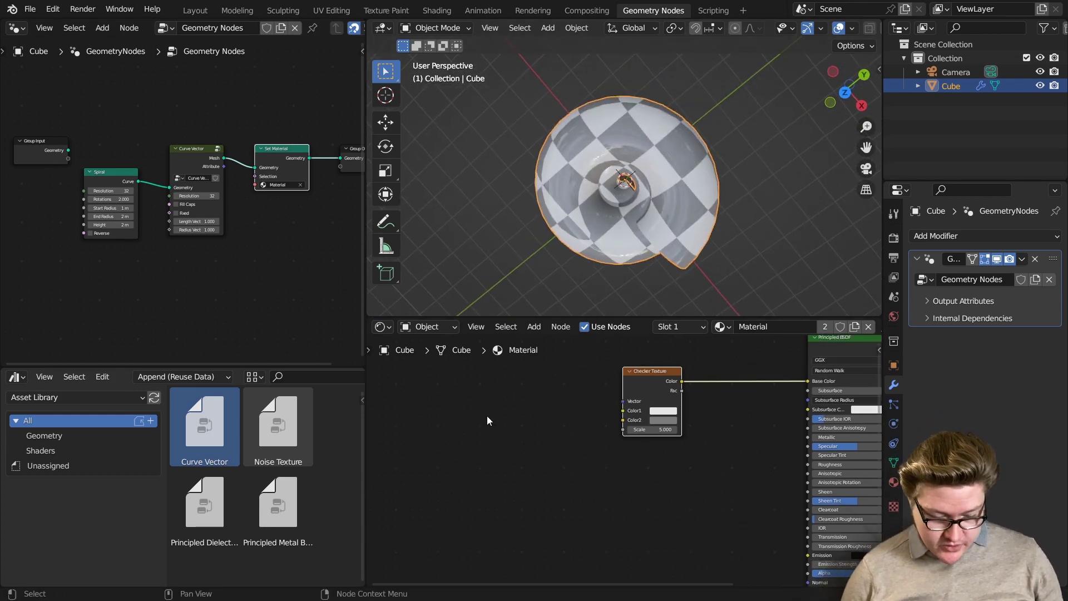
pyautogui.moveTo(486, 417); pyautogui.dragTo(487, 461, button='middle')
# Insert a Vector-type Store Named Attribute node between Curve Vector and Set Material, with the Attribute output feeding its Value.
pyautogui.moveTo(252, 228); pyautogui.dragTo(247, 292, button='middle')
pyautogui.hotkey('shift', 'a')
pyautogui.moveTo(251, 219)
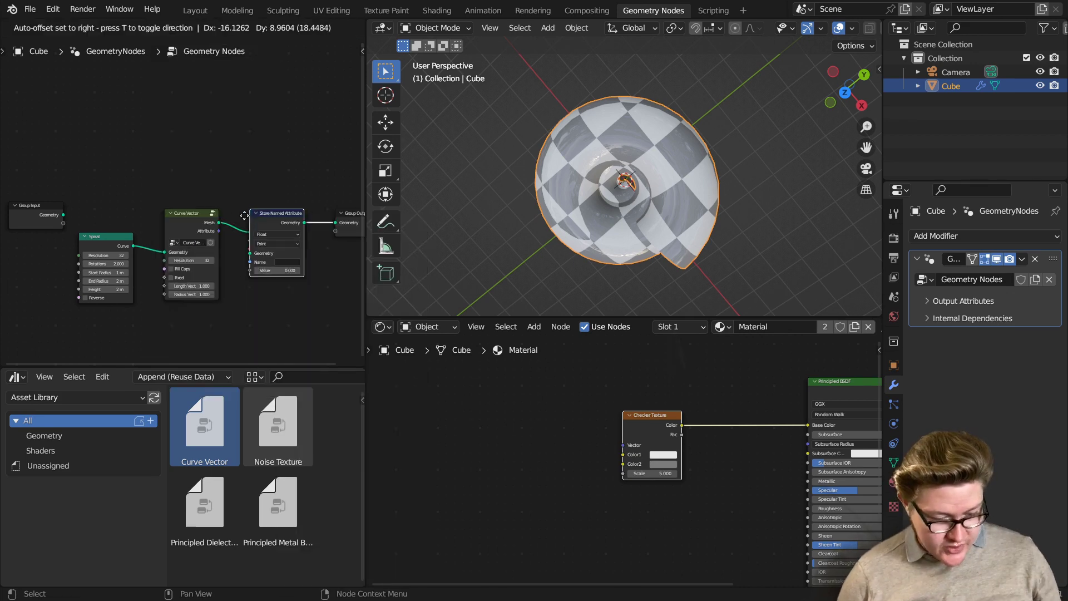
pyautogui.click(226, 223)
pyautogui.scroll(6, 225, 244)
pyautogui.moveTo(225, 244); pyautogui.dragTo(98, 167, button='middle')
pyautogui.click(183, 151)
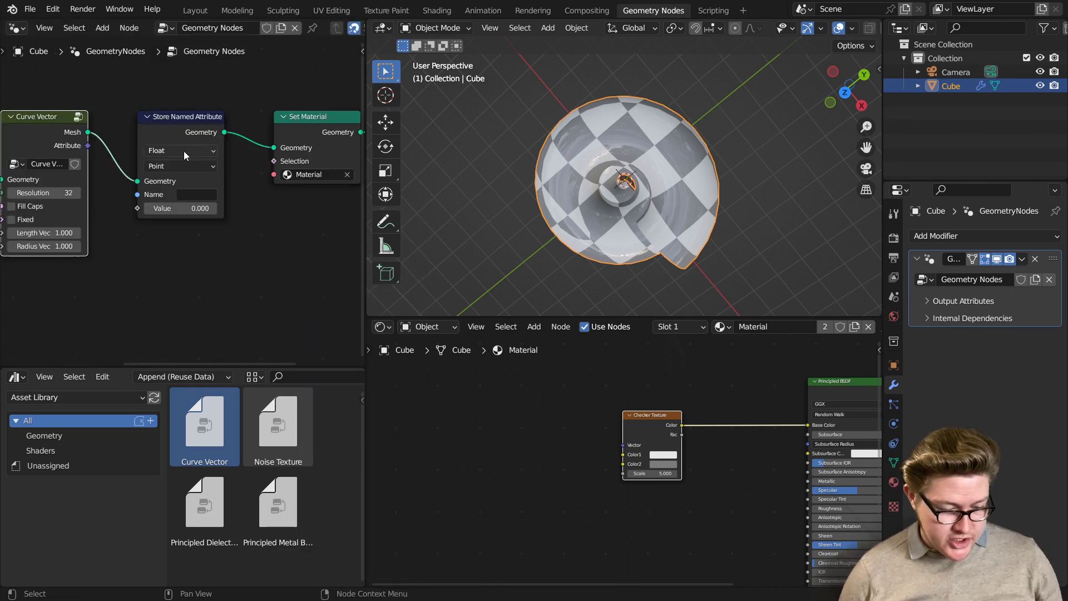
pyautogui.click(181, 176)
# Enter curve vector as the name in the Store Named Attribute node and copy that text.
pyautogui.click(206, 194)
pyautogui.write('curve vector')
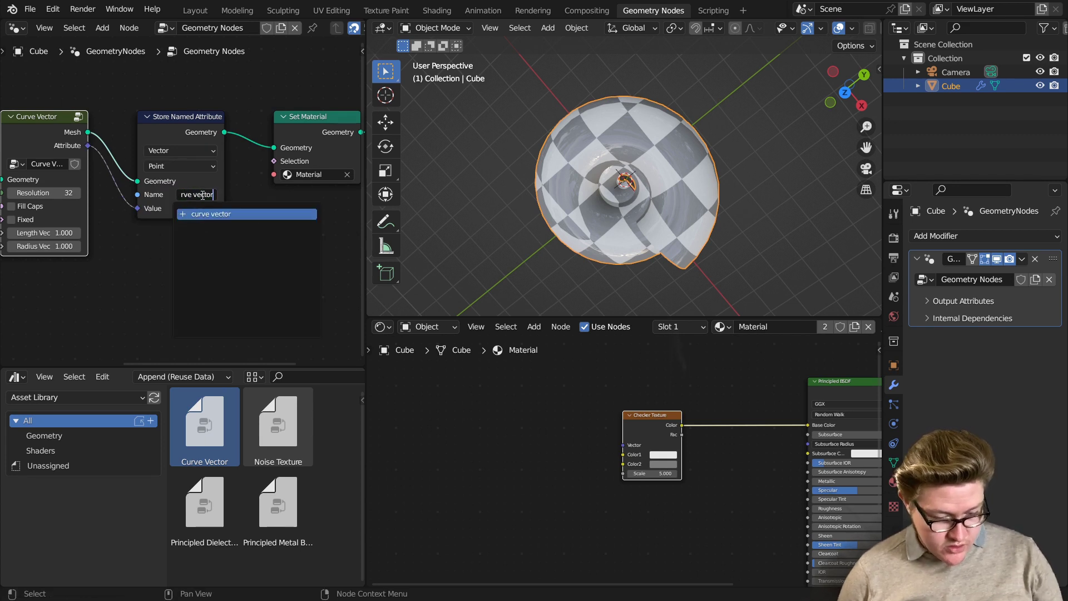
pyautogui.hotkey('ctrl', 'a')
pyautogui.hotkey('ctrl', 'c')
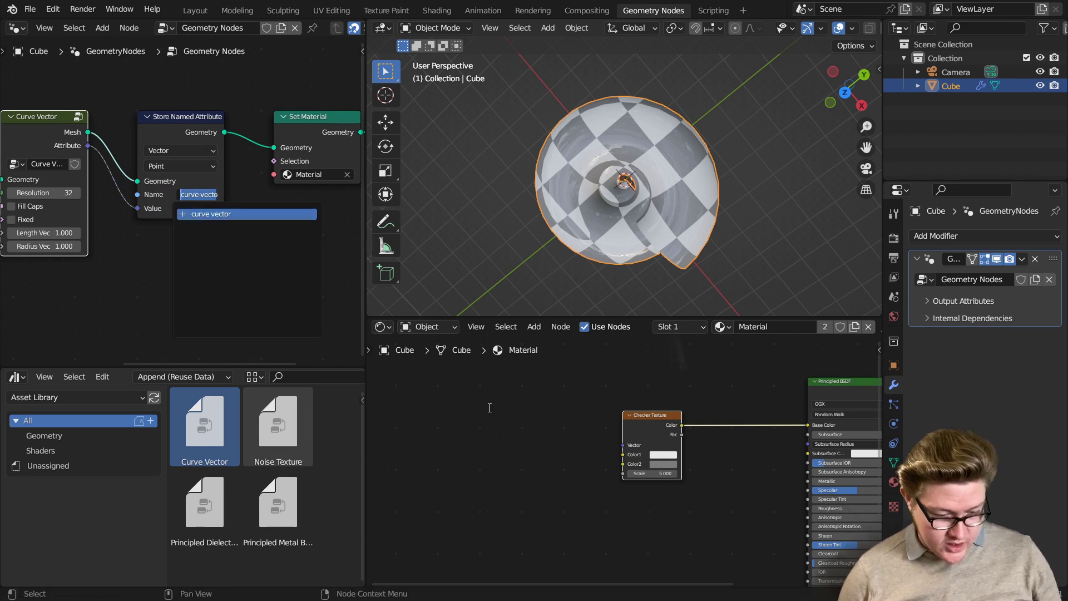
pyautogui.click(490, 408)
# Add an Attribute node named curve vector to the material, link its Vector to the Checker Texture's Vector, and preview its output.
pyautogui.moveTo(528, 442); pyautogui.dragTo(474, 420, button='middle')
pyautogui.hotkey('shift', 'a')
pyautogui.click(452, 417)
pyautogui.write('att')
pyautogui.press('Return')
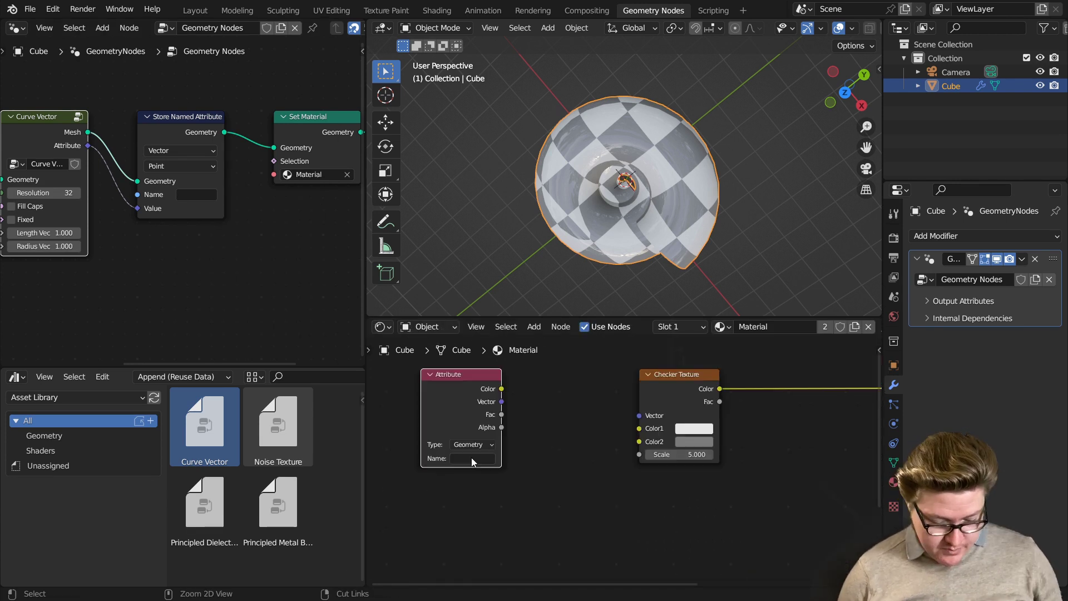
pyautogui.hotkey('ctrl', 'v')
pyautogui.moveTo(501, 402); pyautogui.dragTo(638, 415)
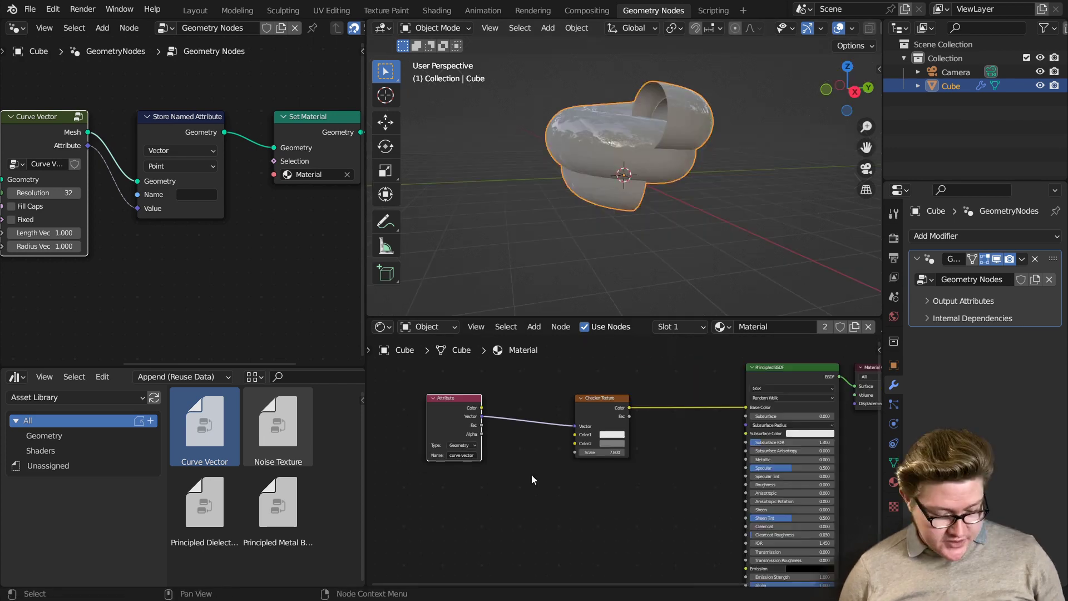
pyautogui.keyDown('ctrl'); pyautogui.keyDown('shift'); pyautogui.click(464, 411); pyautogui.keyUp('shift'); pyautogui.keyUp('ctrl')
pyautogui.keyDown('ctrl'); pyautogui.keyDown('shift'); pyautogui.click(463, 412); pyautogui.keyUp('shift'); pyautogui.keyUp('ctrl')
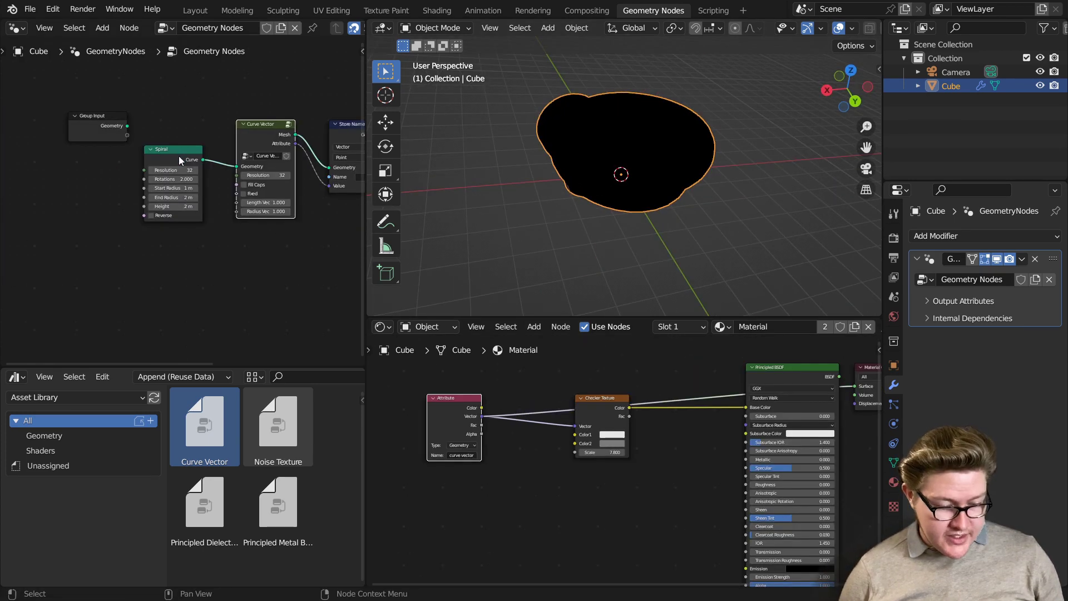
# Insert a Set Curve Radius node between Spiral and Curve Vector and reduce its radius to thin the tube.
pyautogui.moveTo(178, 156); pyautogui.dragTo(77, 207)
pyautogui.hotkey('shift', 'a')
pyautogui.press('space')
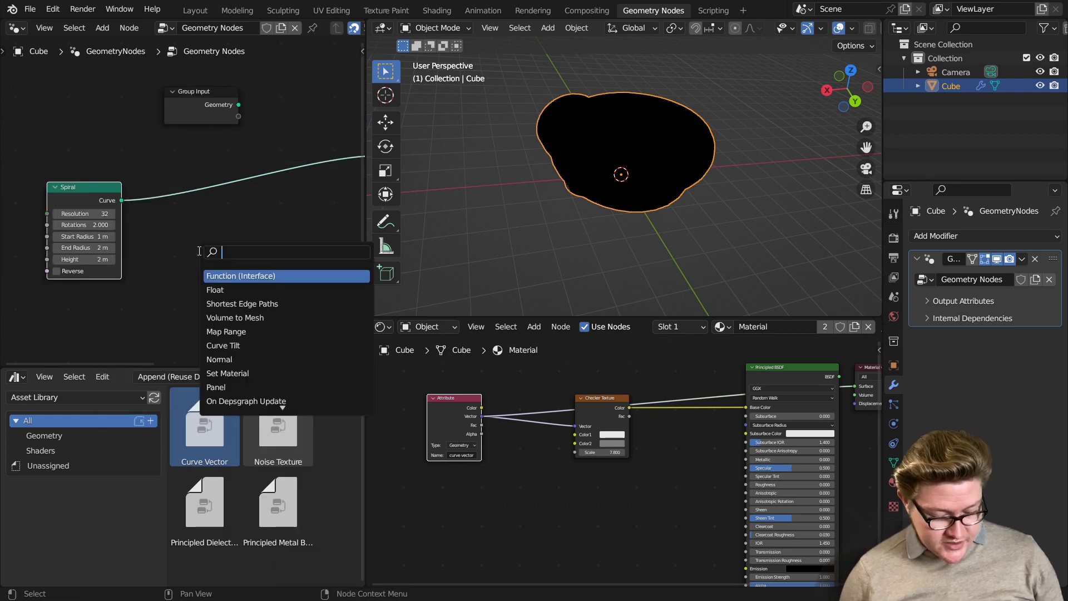
pyautogui.write('set radius')
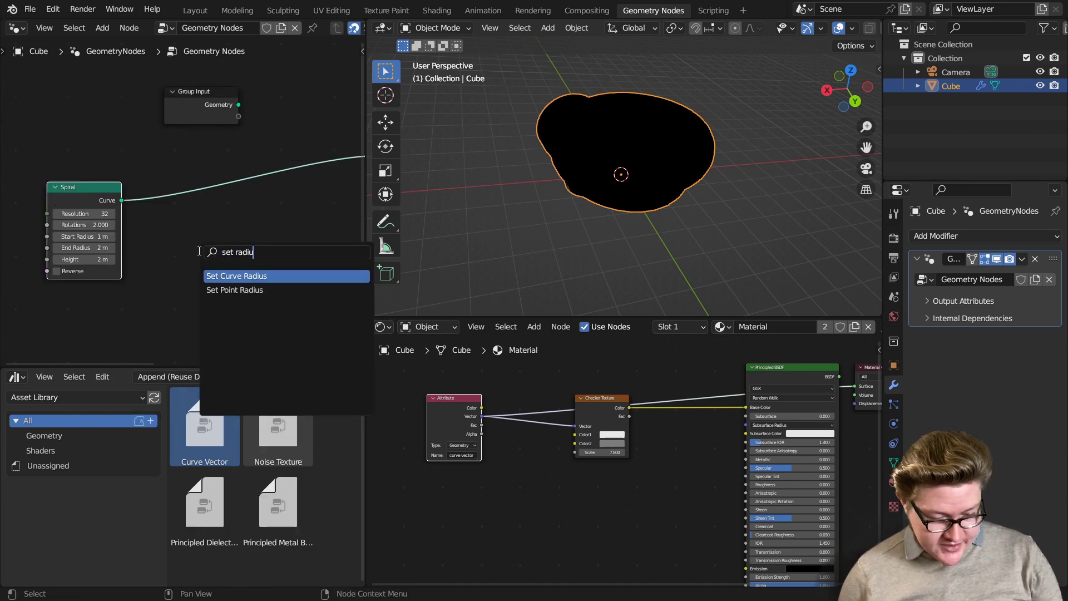
pyautogui.press('Return')
pyautogui.click(171, 165)
pyautogui.scroll(3, 183, 192)
pyautogui.moveTo(258, 243)
pyautogui.mouseDown()
pyautogui.moveTo(311, 243)
pyautogui.moveTo(239, 243)
pyautogui.mouseUp()
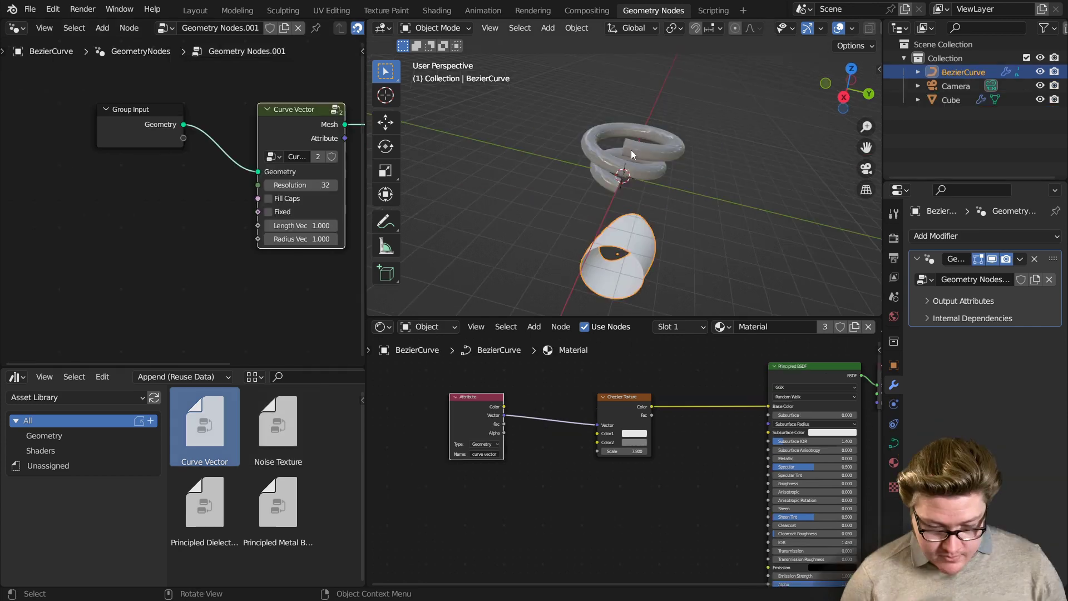
# Copy the attribute name curve vector from the material's Attribute node.
pyautogui.scroll(-3, 284, 195)
pyautogui.moveTo(290, 206); pyautogui.dragTo(159, 218, button='middle')
pyautogui.scroll(3, 271, 225)
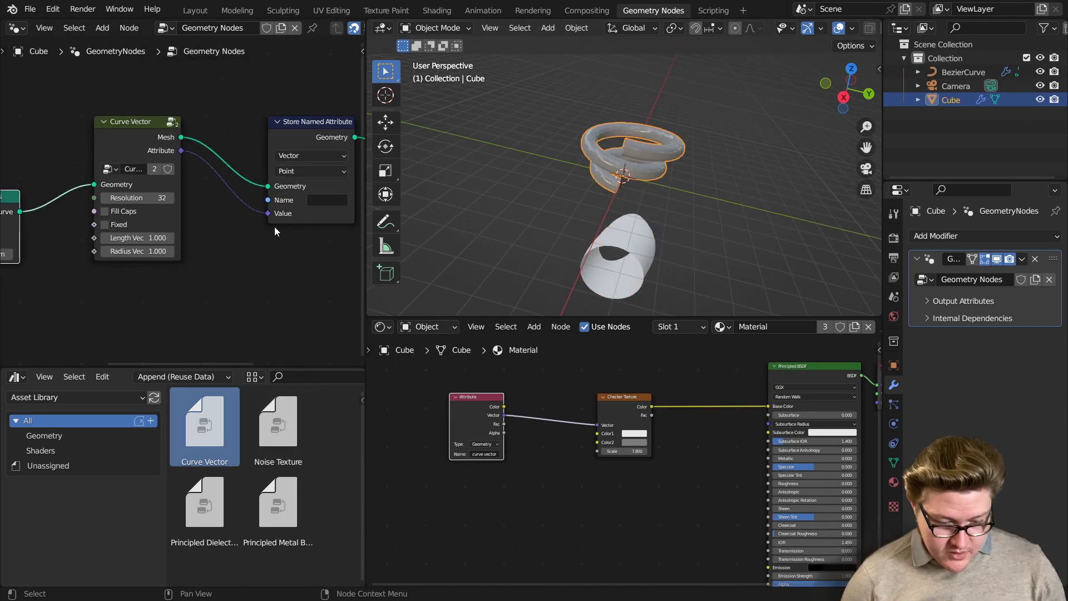
pyautogui.moveTo(283, 233); pyautogui.dragTo(183, 250, button='middle')
pyautogui.scroll(2, 188, 258)
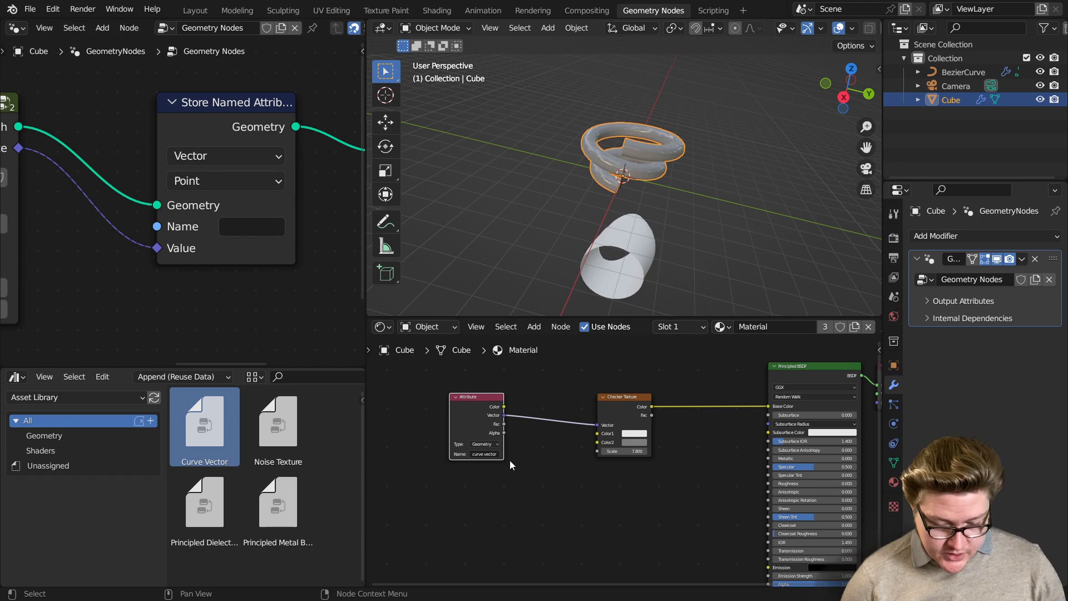
pyautogui.scroll(5, 503, 490)
pyautogui.moveTo(454, 466); pyautogui.dragTo(675, 473, button='middle')
pyautogui.scroll(4, 674, 482)
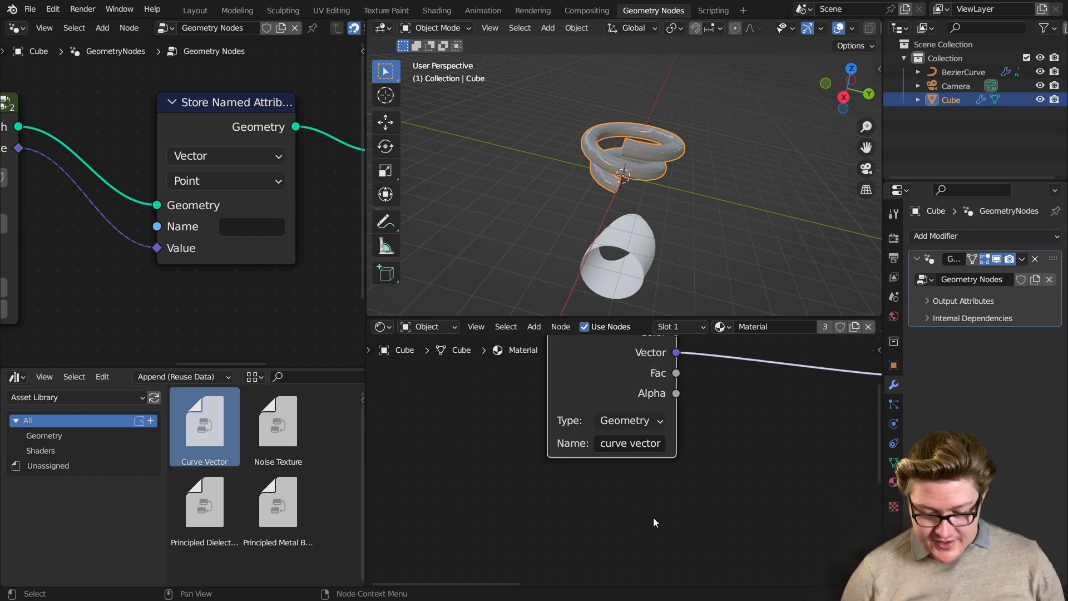
pyautogui.hotkey('ctrl', 'c')
pyautogui.press('Return')
# Set the Cube's Store Named Attribute name to curve vector and inspect the checker pattern on the spiral tube.
pyautogui.scroll(-3, 243, 251)
pyautogui.click(229, 221)
pyautogui.hotkey('ctrl', 'v')
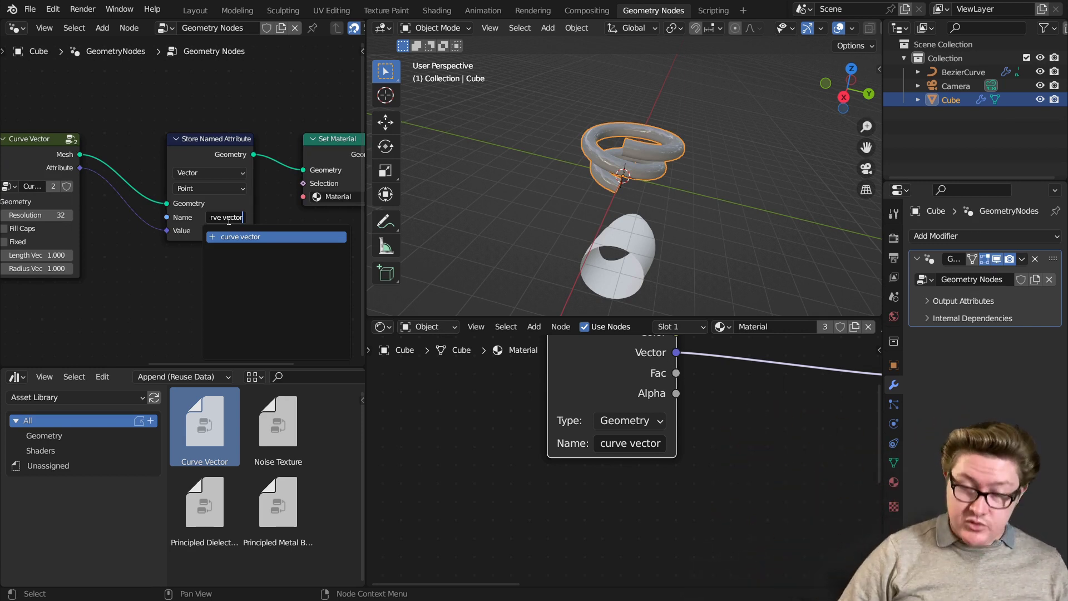
pyautogui.press('Return')
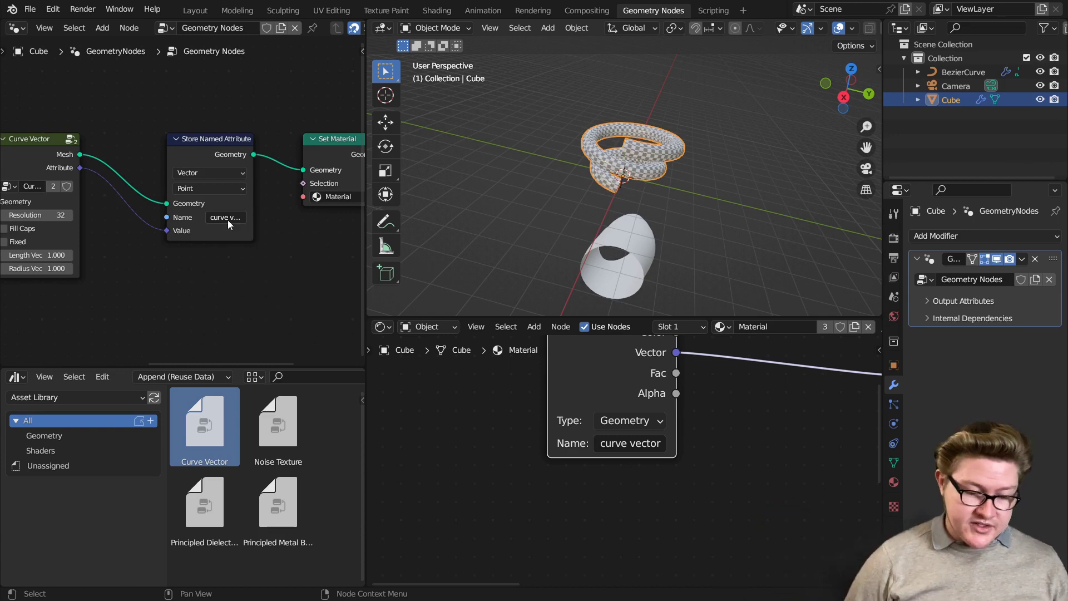
pyautogui.scroll(1, 228, 219)
pyautogui.scroll(3, 707, 205)
pyautogui.scroll(-5, 688, 160)
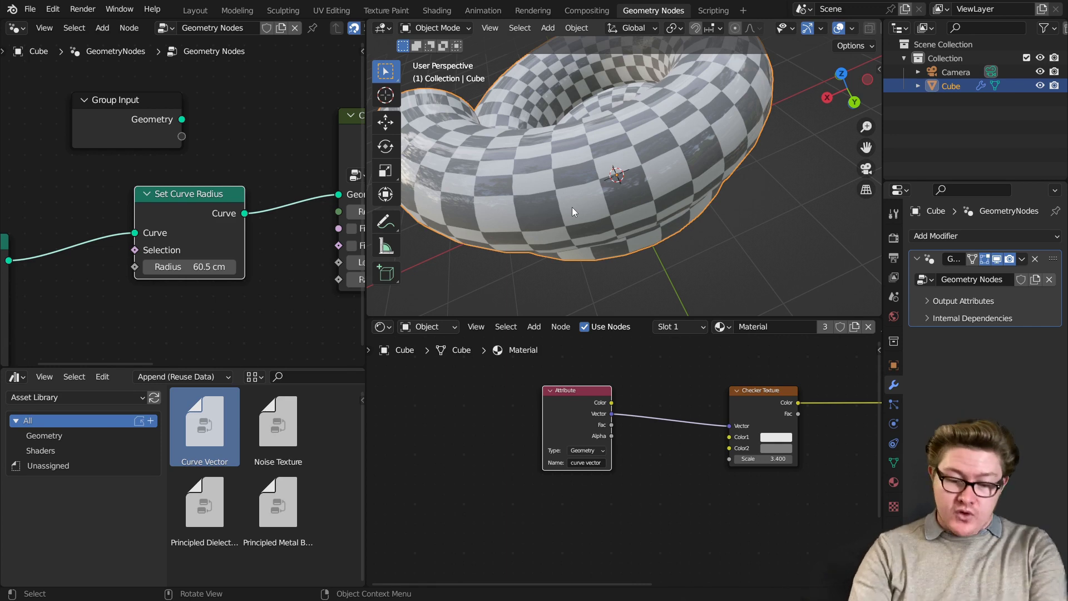
# Open the recent file Curve Vectors.blend.
pyautogui.click(30, 9)
pyautogui.moveTo(84, 57)
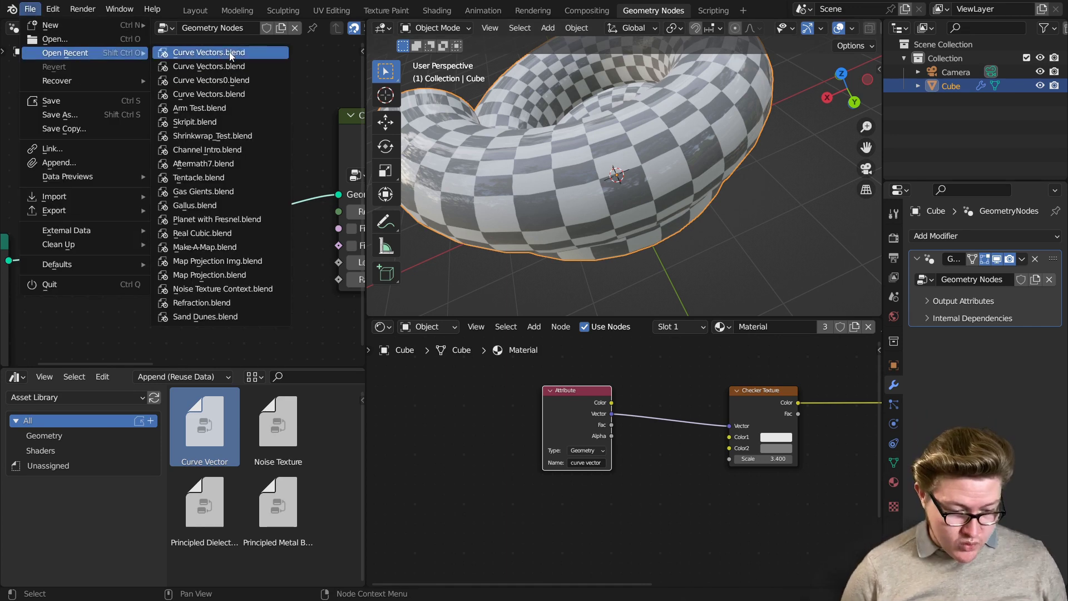
pyautogui.click(231, 66)
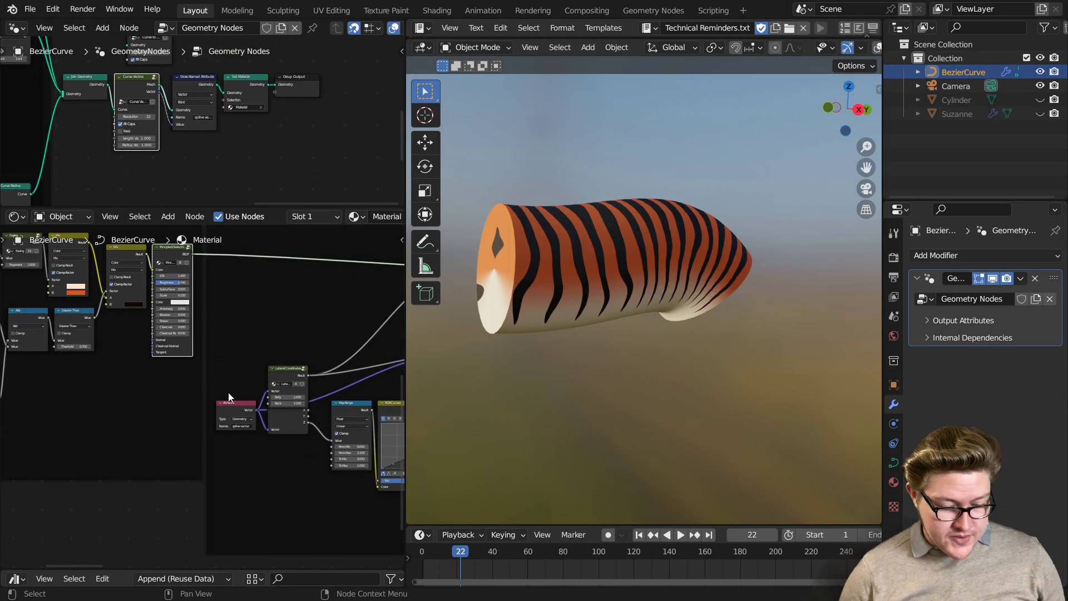
# Examine how the orange striped and Giraffe materials wrap around the curve meshes from several angles.
pyautogui.moveTo(635, 284); pyautogui.dragTo(644, 251, button='middle')
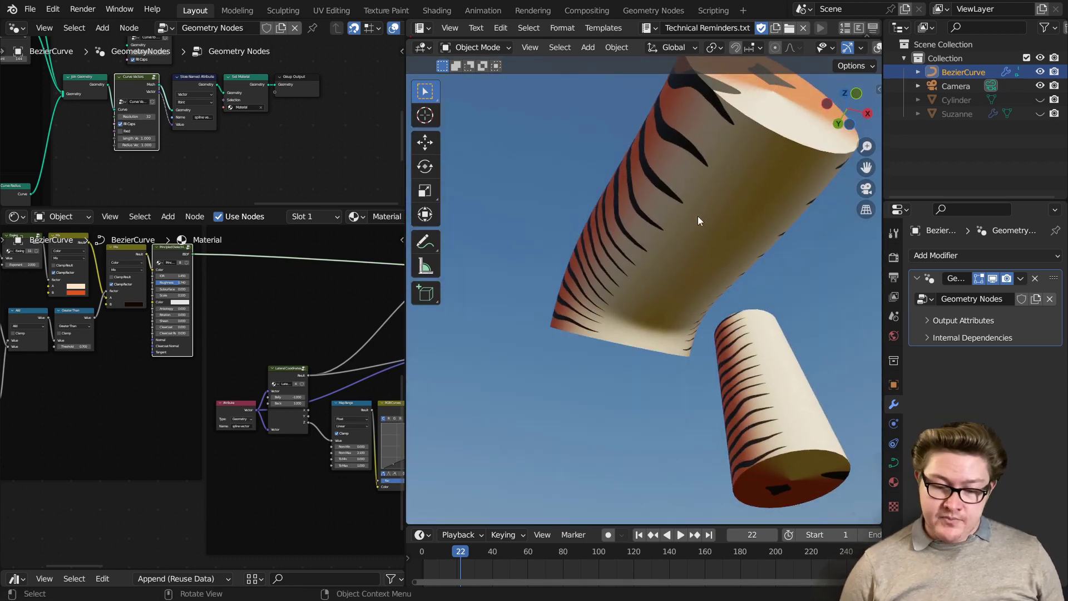
pyautogui.moveTo(697, 216); pyautogui.dragTo(756, 301, button='middle')
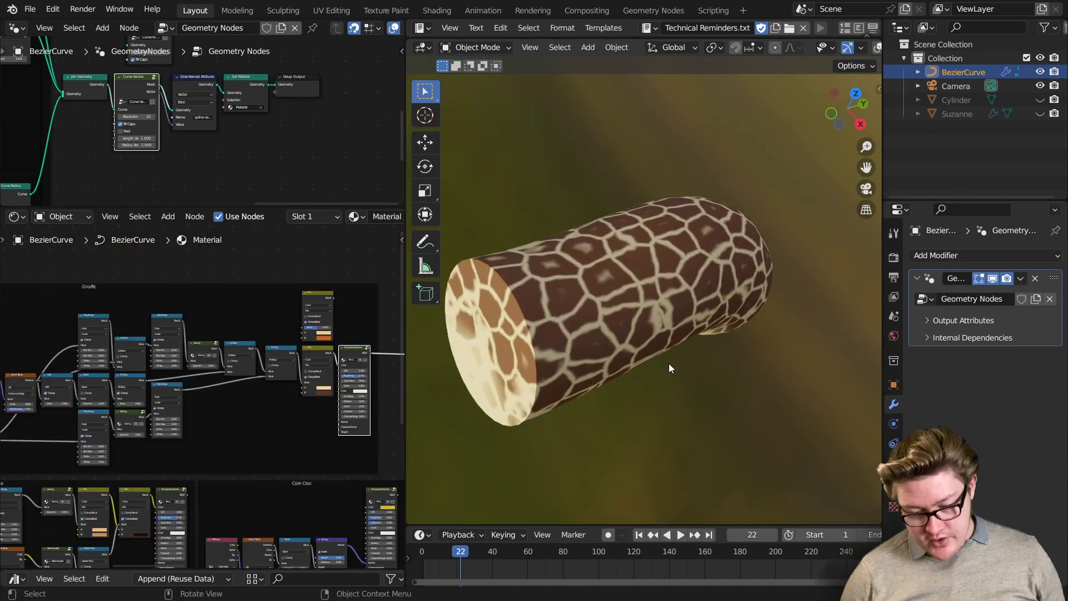
pyautogui.moveTo(668, 362); pyautogui.dragTo(655, 229, button='middle')
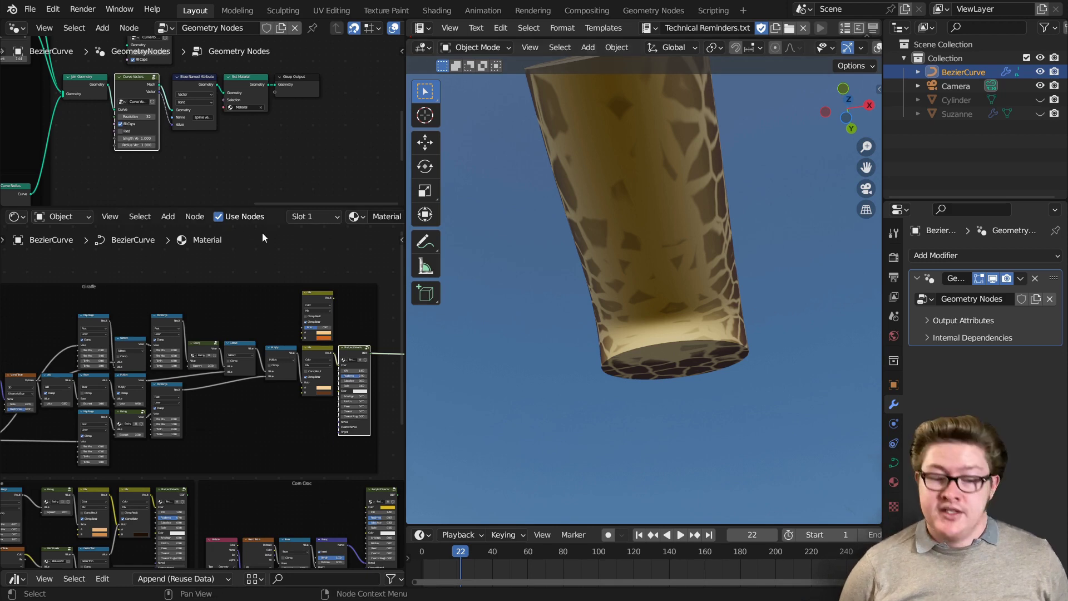
pyautogui.scroll(-3, 219, 292)
pyautogui.scroll(5, 219, 297)
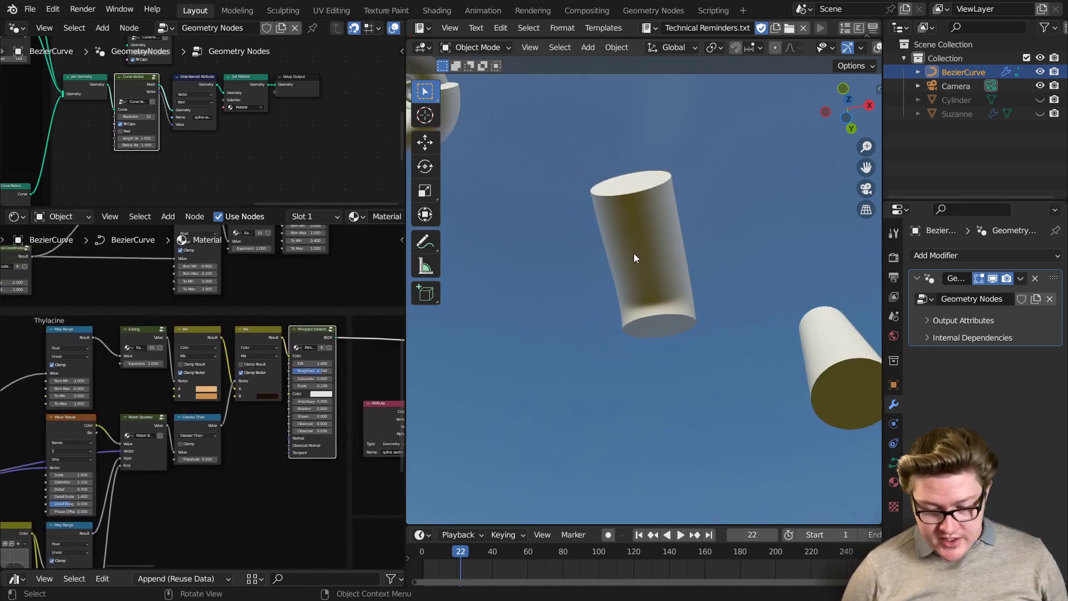
# Examine the Thylacine stripes along the bent tube in an enlarged 3D viewport.
pyautogui.moveTo(629, 245); pyautogui.dragTo(558, 374, button='middle')
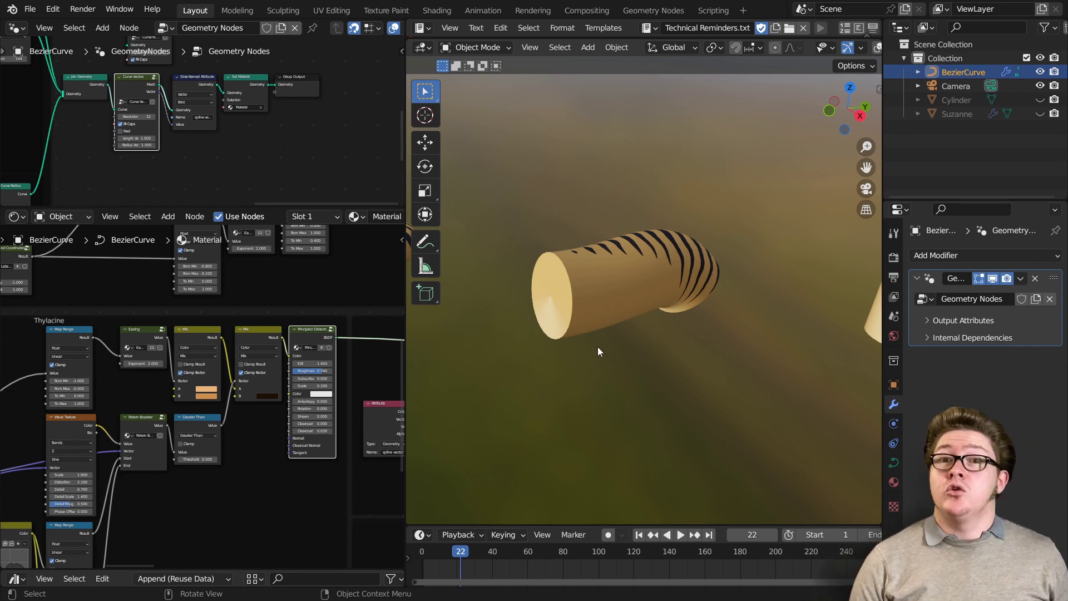
pyautogui.scroll(2, 605, 317)
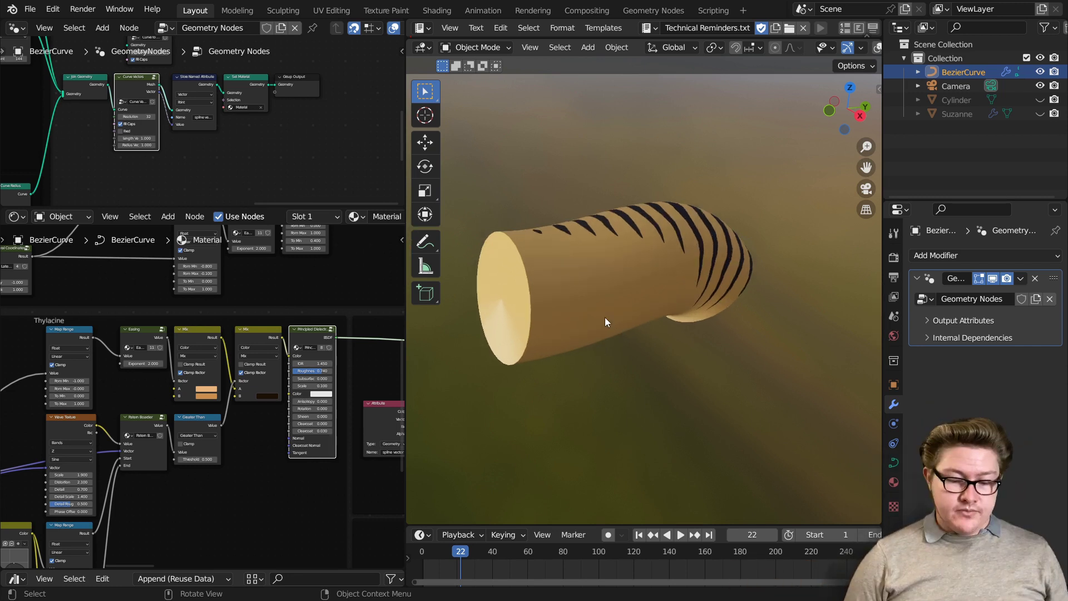
pyautogui.moveTo(620, 298); pyautogui.dragTo(602, 273, button='middle')
pyautogui.hotkey('ctrl', 'space')
pyautogui.scroll(-4, 623, 331)
pyautogui.keyDown('shift'); pyautogui.moveTo(602, 272); pyautogui.dragTo(714, 354, button='middle'); pyautogui.keyUp('shift')
pyautogui.scroll(2, 718, 344)
pyautogui.scroll(-1, 715, 354)
pyautogui.moveTo(831, 313); pyautogui.dragTo(719, 351, button='middle')
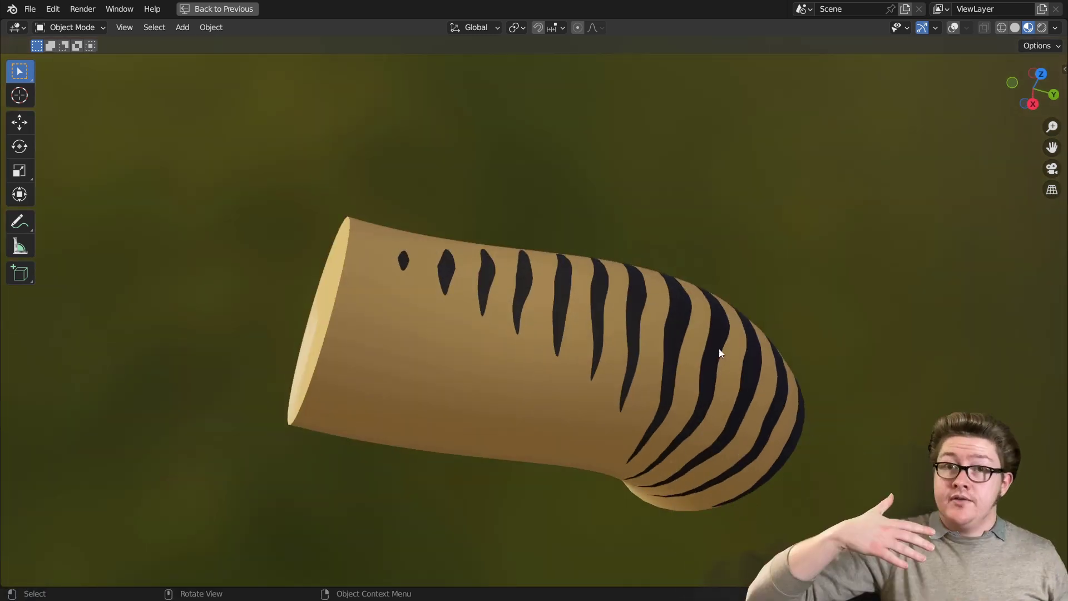
pyautogui.moveTo(718, 348); pyautogui.dragTo(634, 304, button='middle')
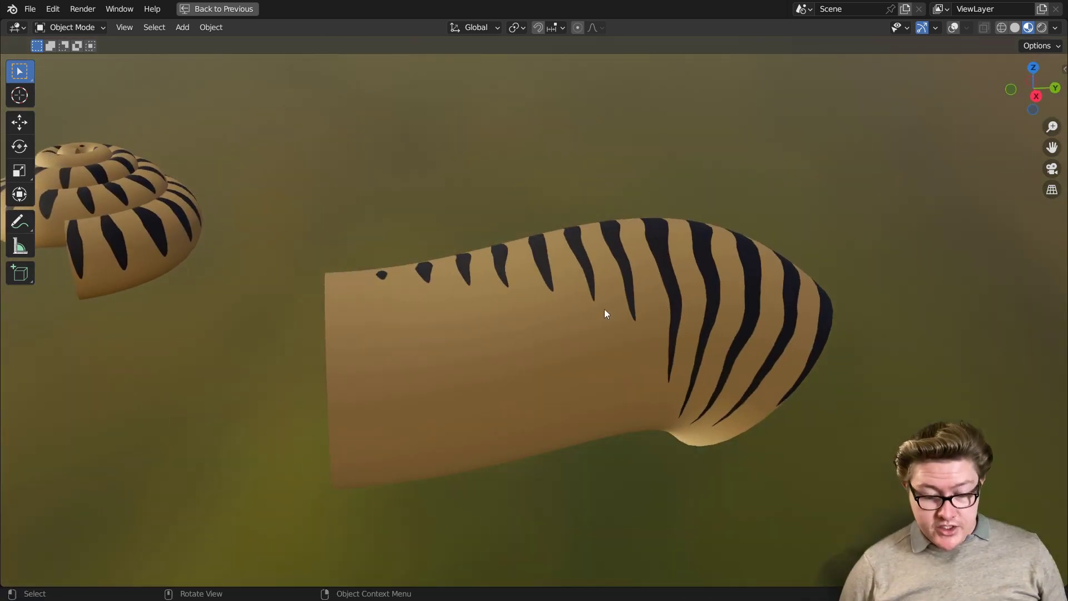
pyautogui.moveTo(521, 263); pyautogui.dragTo(543, 223, button='middle')
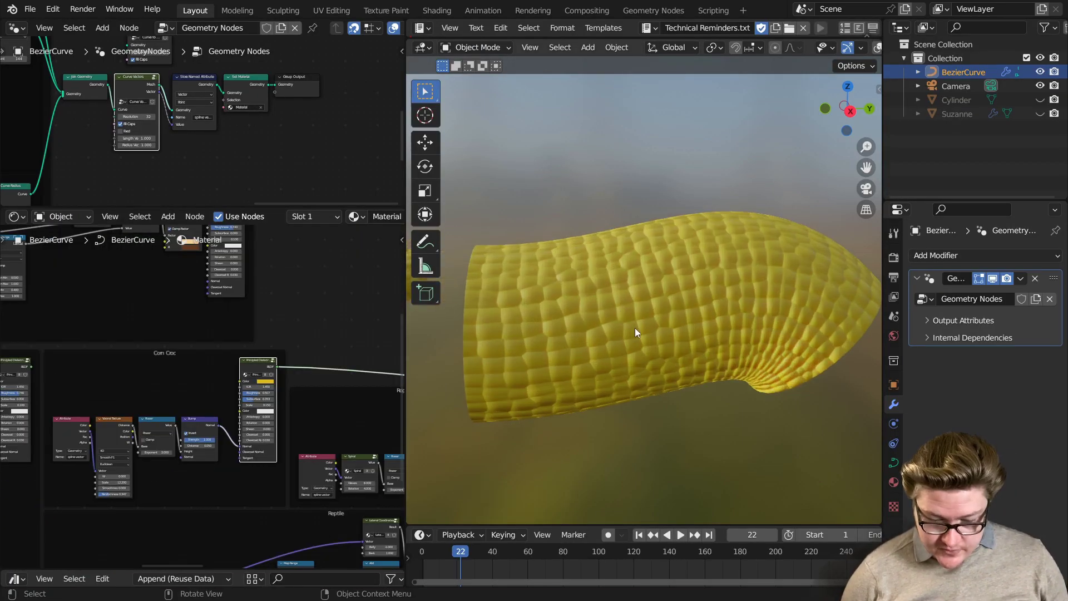
# Shift the Corn Croc shader's colour from yellow towards green and darken it.
pyautogui.moveTo(635, 332); pyautogui.dragTo(684, 328, button='middle')
pyautogui.scroll(2, 201, 397)
pyautogui.click(285, 376)
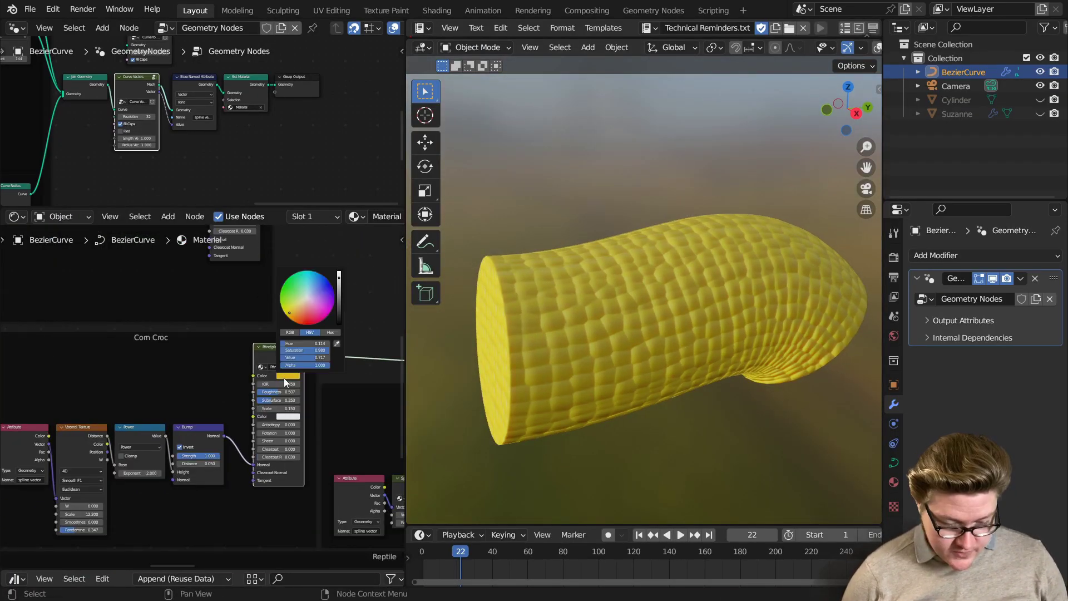
pyautogui.click(291, 292)
pyautogui.moveTo(339, 278); pyautogui.dragTo(339, 312)
pyautogui.moveTo(606, 350); pyautogui.dragTo(538, 392, button='middle')
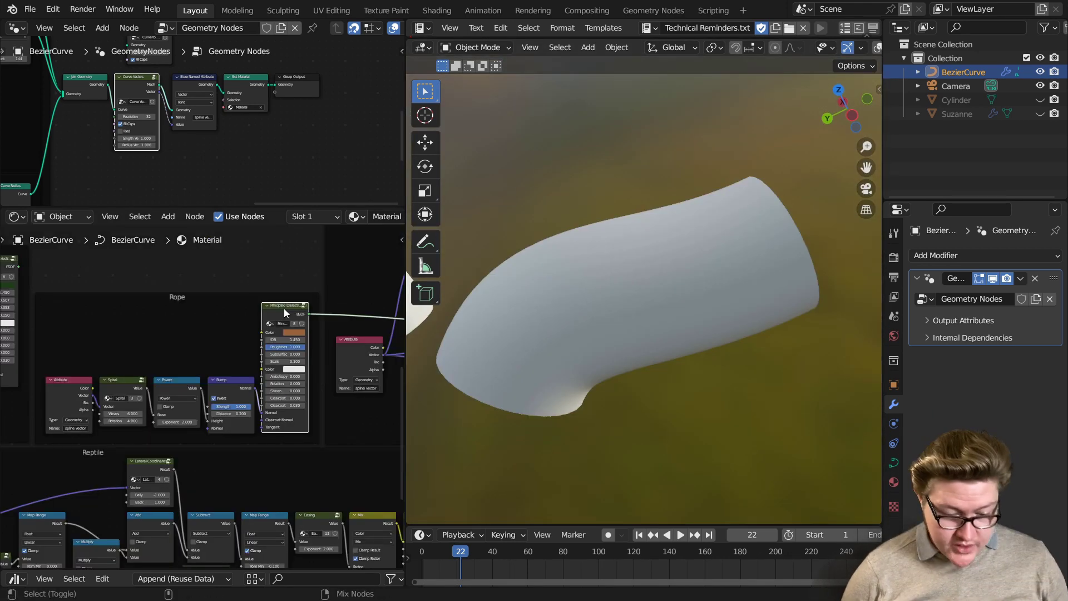
# Enable Fixed on the Curve Vectors node and inspect the bark and growth rings on the tapered trunk.
pyautogui.moveTo(596, 312)
pyautogui.mouseDown(button='middle')
pyautogui.moveTo(702, 378)
pyautogui.moveTo(645, 287)
pyautogui.moveTo(641, 367)
pyautogui.mouseUp(button='middle')
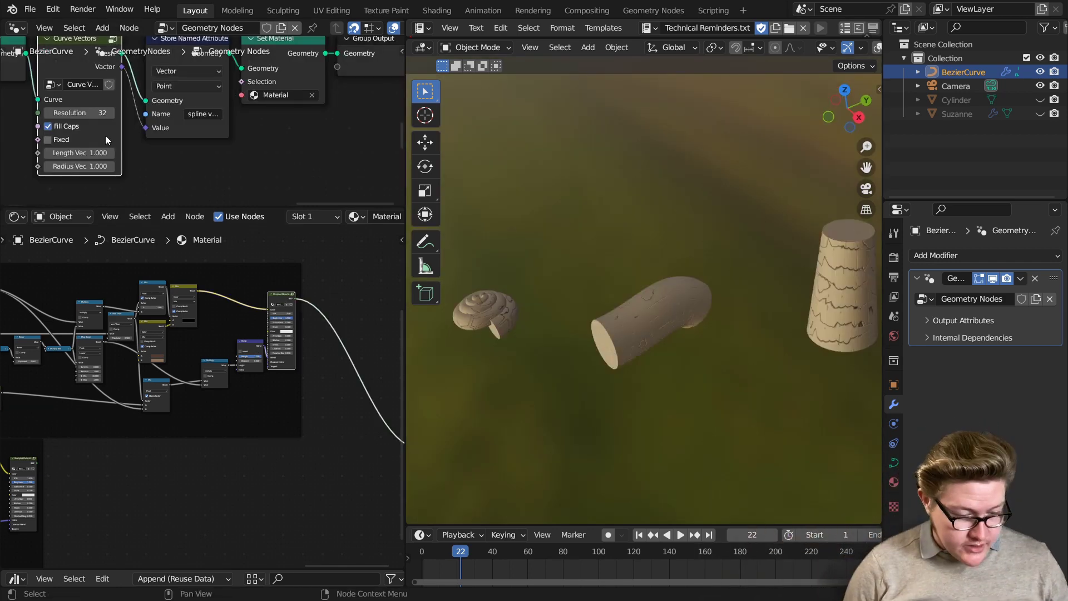
pyautogui.click(115, 133)
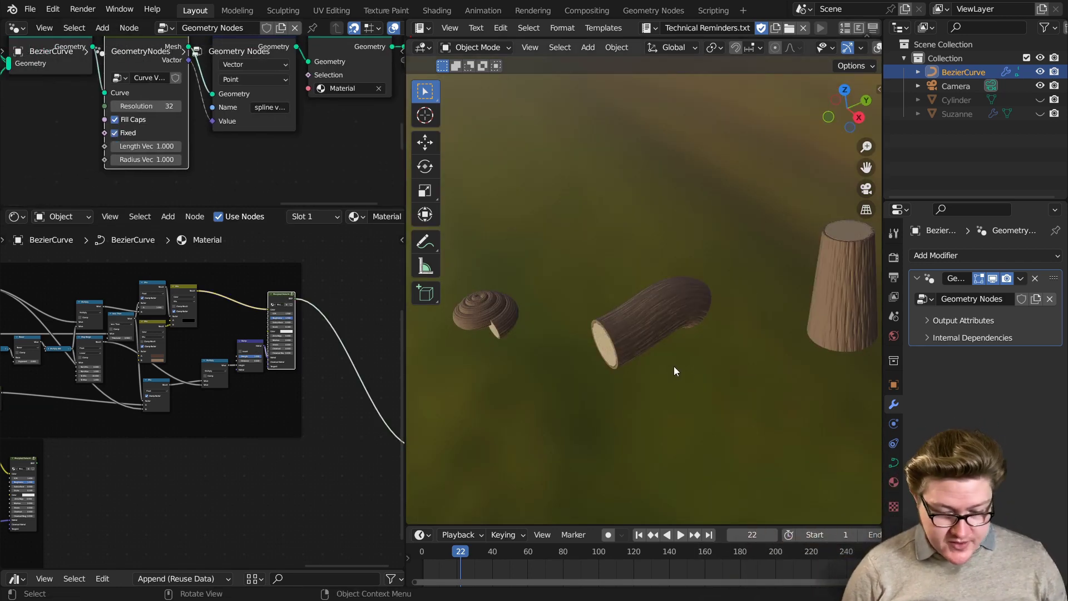
pyautogui.scroll(-1, 749, 360)
pyautogui.press('KP_7')
pyautogui.moveTo(567, 272); pyautogui.dragTo(533, 206, button='middle')
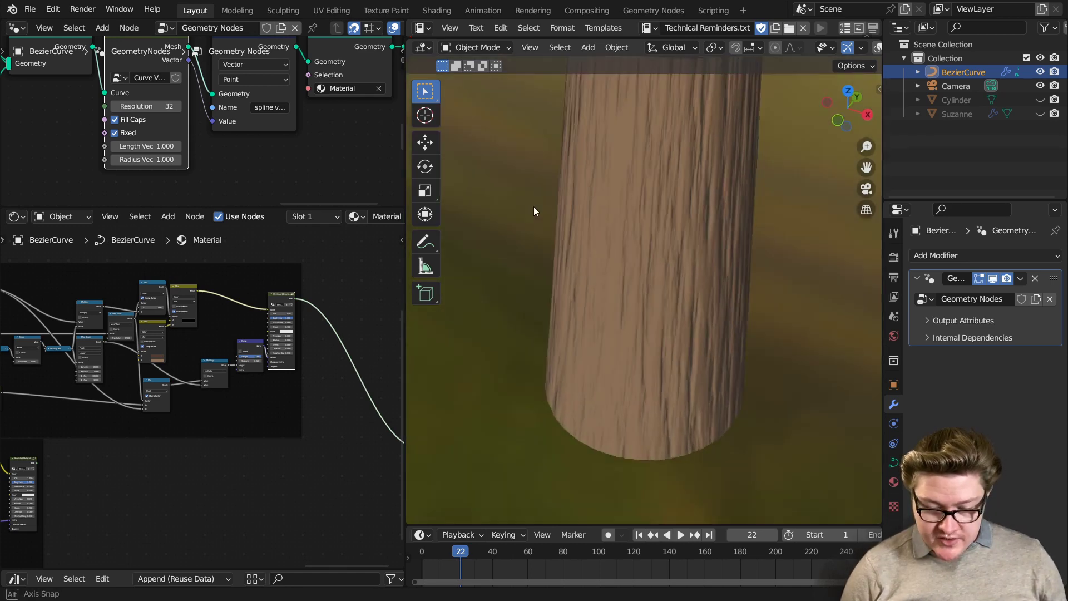
pyautogui.moveTo(756, 367); pyautogui.dragTo(590, 409, button='middle')
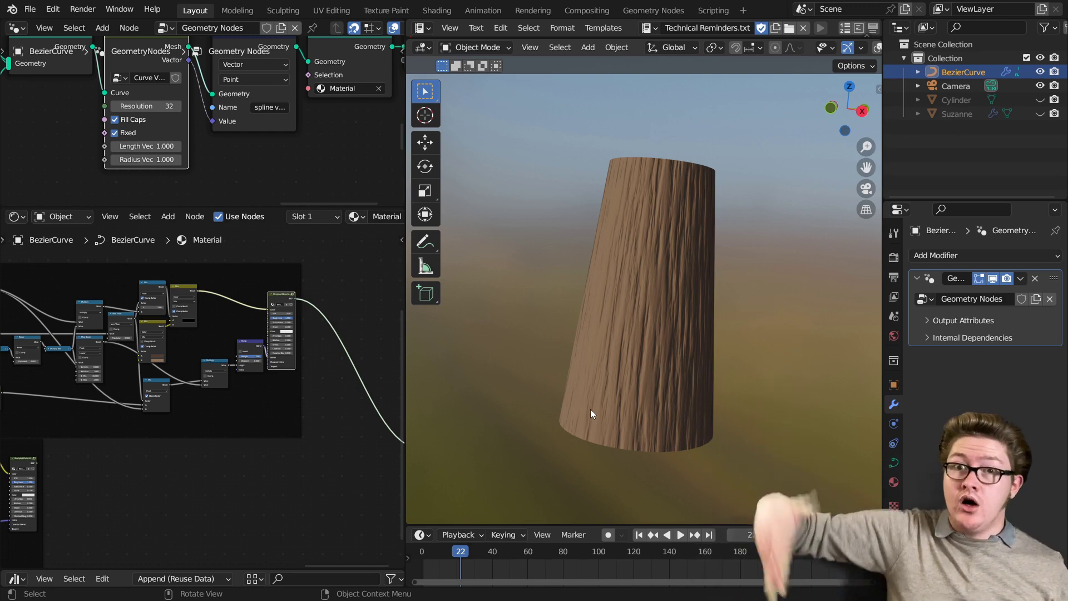
pyautogui.moveTo(590, 408); pyautogui.dragTo(631, 339, button='middle')
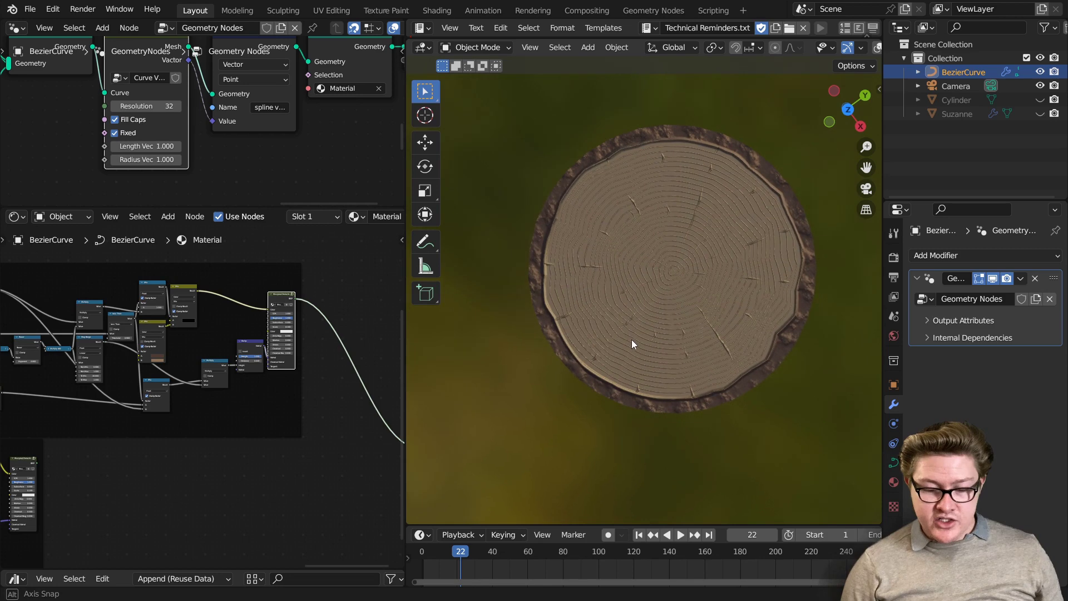
# Toggle Fill Caps off and on again, and view the tapered trunk's bark close up in an enlarged 3D viewport.
pyautogui.click(114, 120)
pyautogui.click(114, 120)
pyautogui.moveTo(547, 284); pyautogui.dragTo(655, 257, button='middle')
pyautogui.hotkey('ctrl', 'space')
pyautogui.scroll(4, 592, 249)
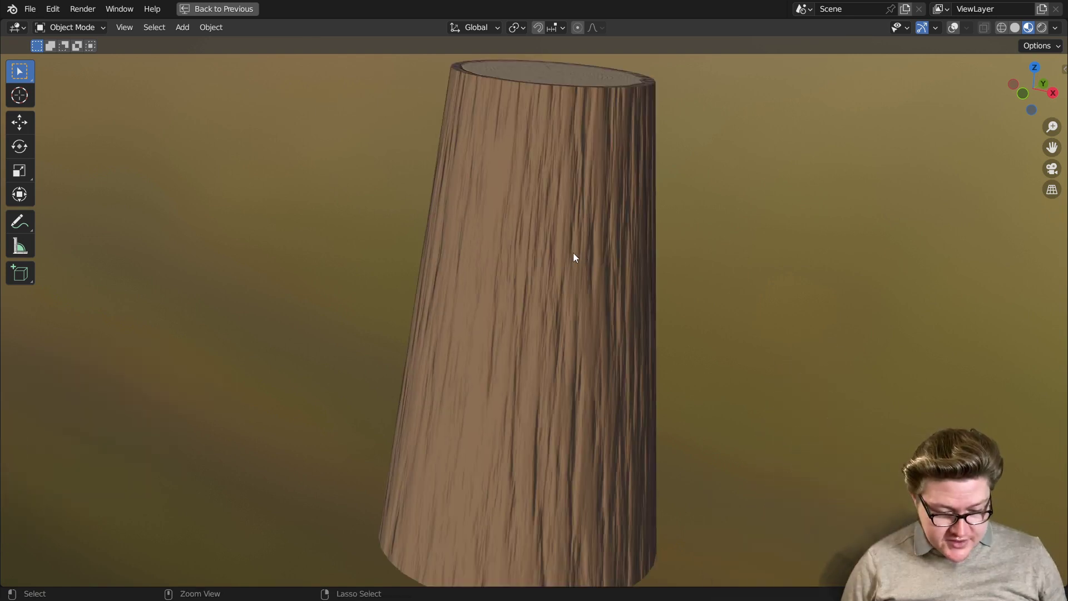
# Send the Aspin frame's shader to the material output and view its bark on the tapered trunk.
pyautogui.hotkey('ctrl', 'space')
pyautogui.keyDown('ctrl'); pyautogui.keyDown('shift'); pyautogui.click(228, 335); pyautogui.keyUp('shift'); pyautogui.keyUp('ctrl')
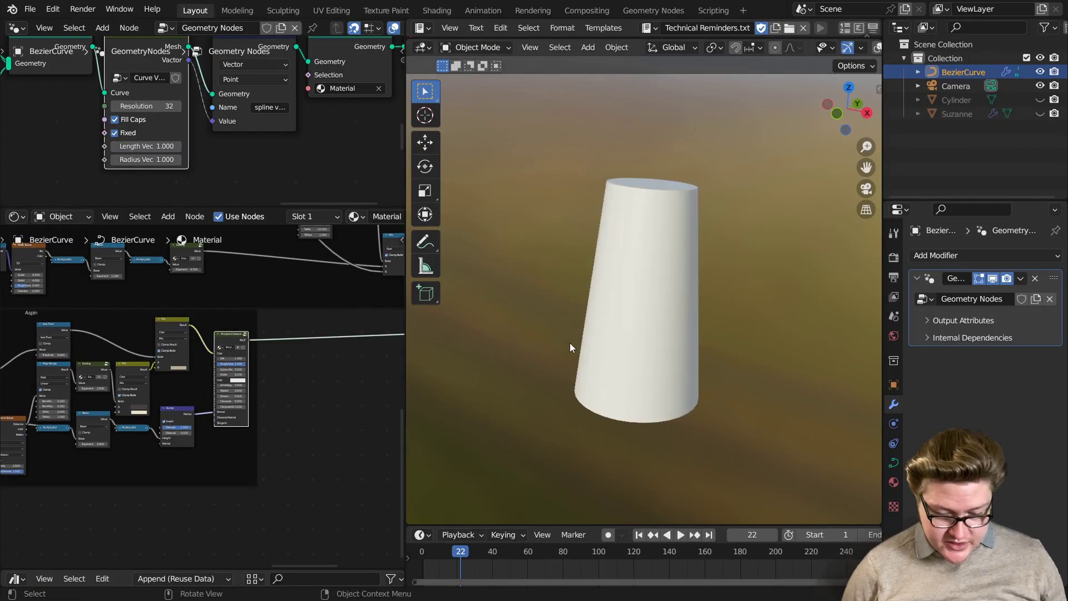
pyautogui.scroll(2, 626, 340)
pyautogui.moveTo(631, 342); pyautogui.dragTo(610, 322, button='middle')
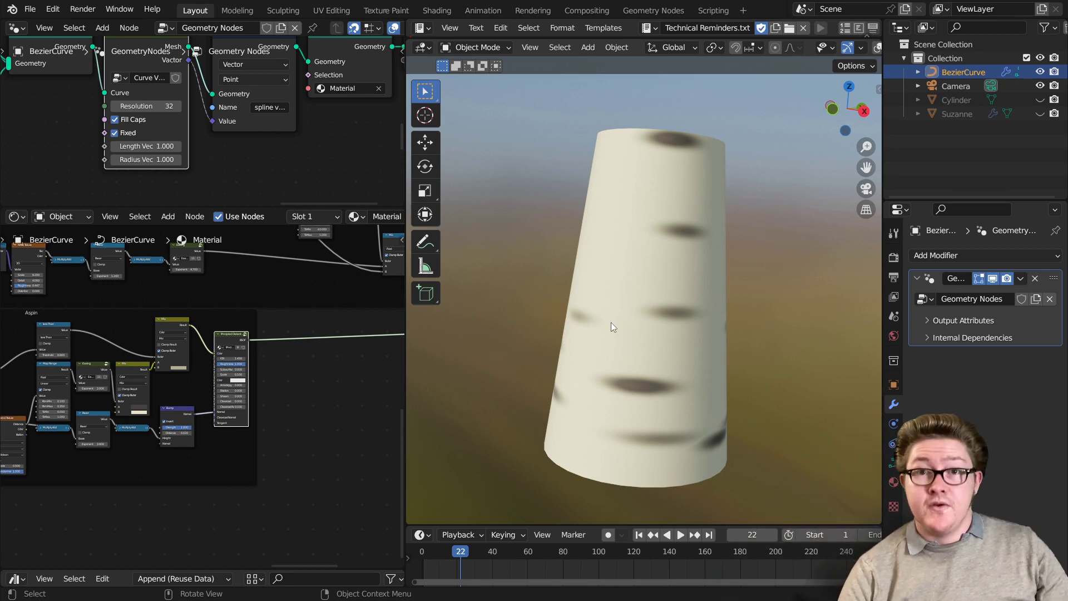
# Survey the framed procedural material node groups in an enlarged shader editor.
pyautogui.hotkey('ctrl', 'space')
pyautogui.scroll(3, 542, 381)
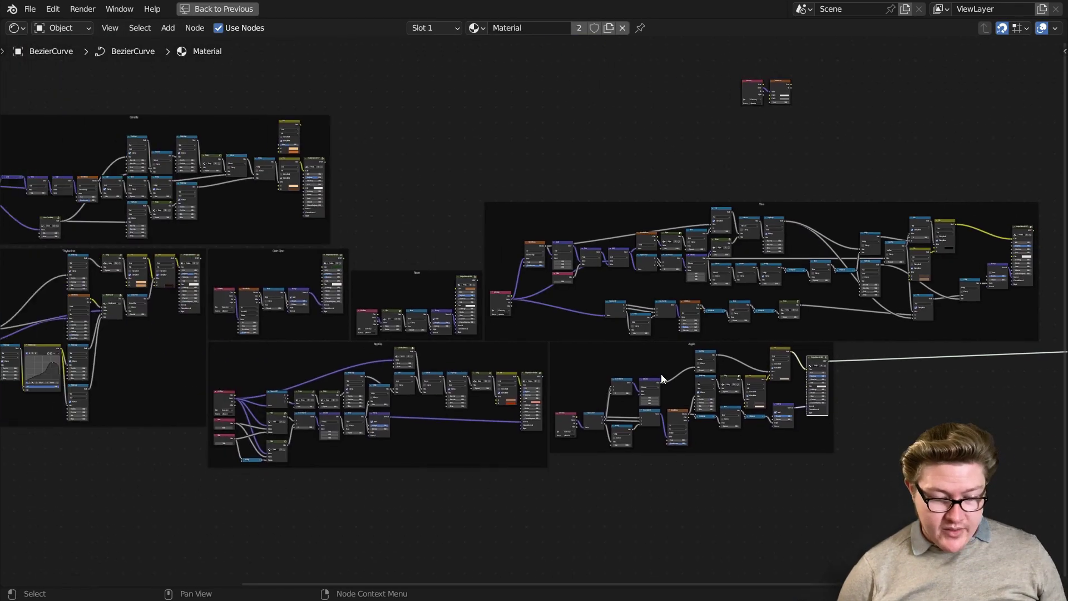
pyautogui.scroll(2, 542, 381)
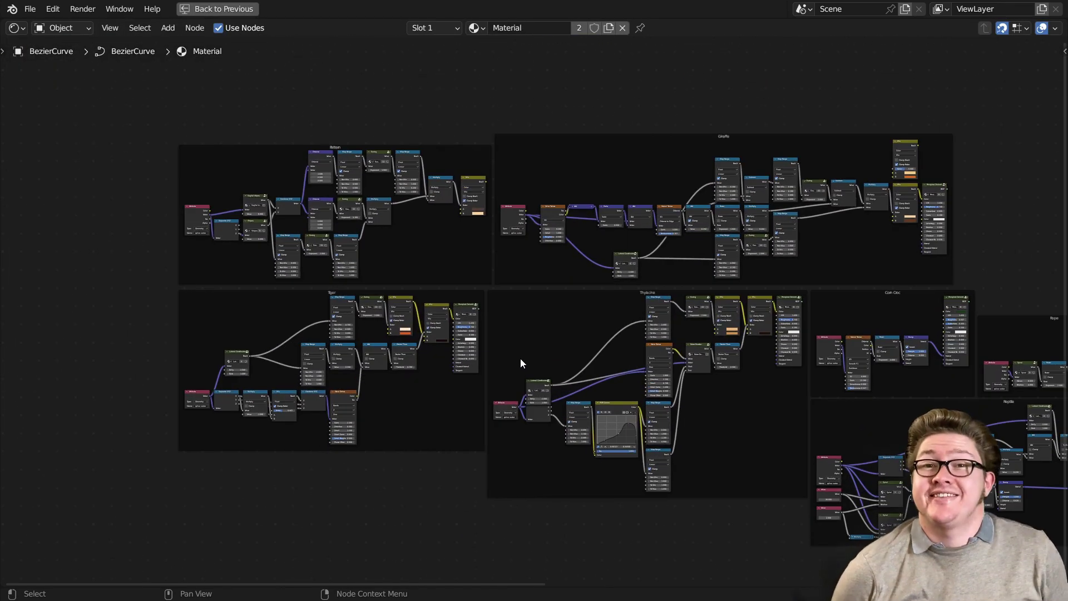
pyautogui.scroll(1, 537, 358)
pyautogui.moveTo(533, 344); pyautogui.dragTo(410, 361, button='middle')
pyautogui.scroll(-4, 410, 362)
pyautogui.moveTo(697, 391); pyautogui.dragTo(488, 389, button='middle')
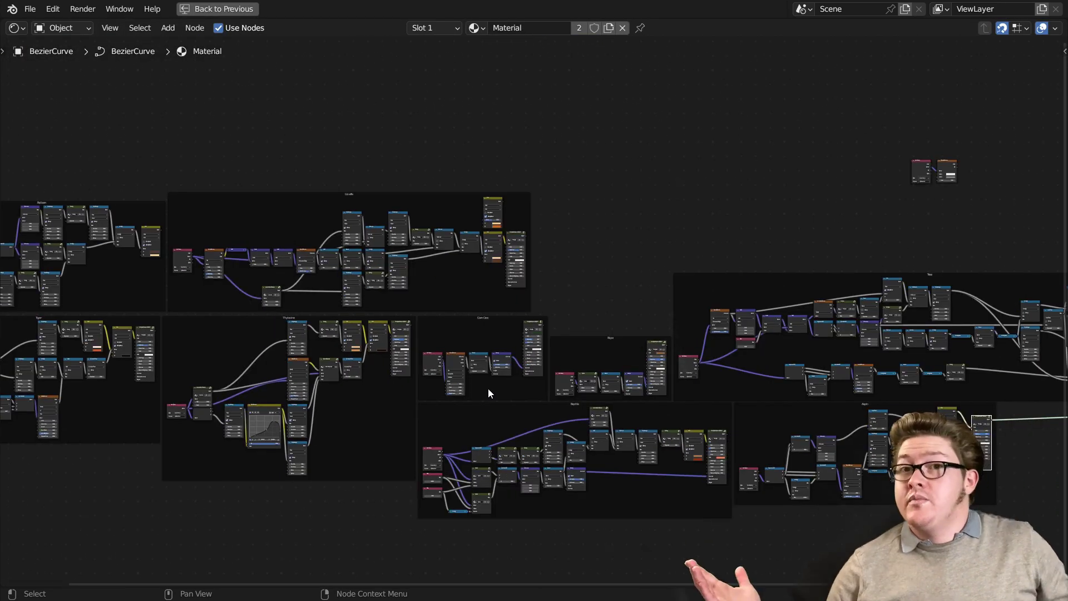
# Restore the layout and examine the Curve Vectors and Store Named Attribute nodes in an enlarged geometry node editor.
pyautogui.hotkey('ctrl', 'space')
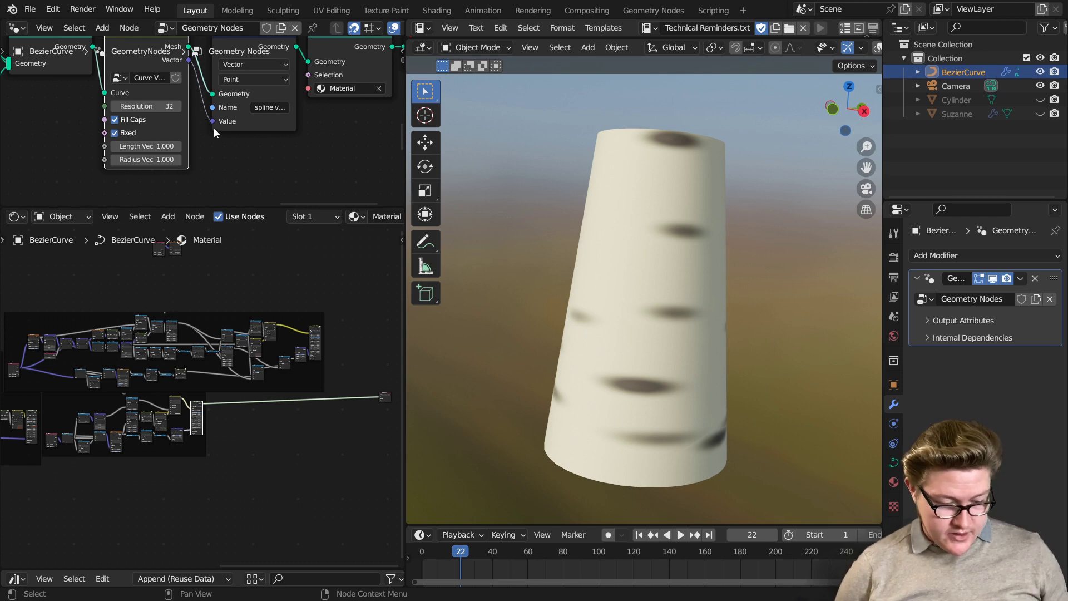
pyautogui.hotkey('ctrl', 'space')
pyautogui.moveTo(374, 178); pyautogui.dragTo(426, 252, button='middle')
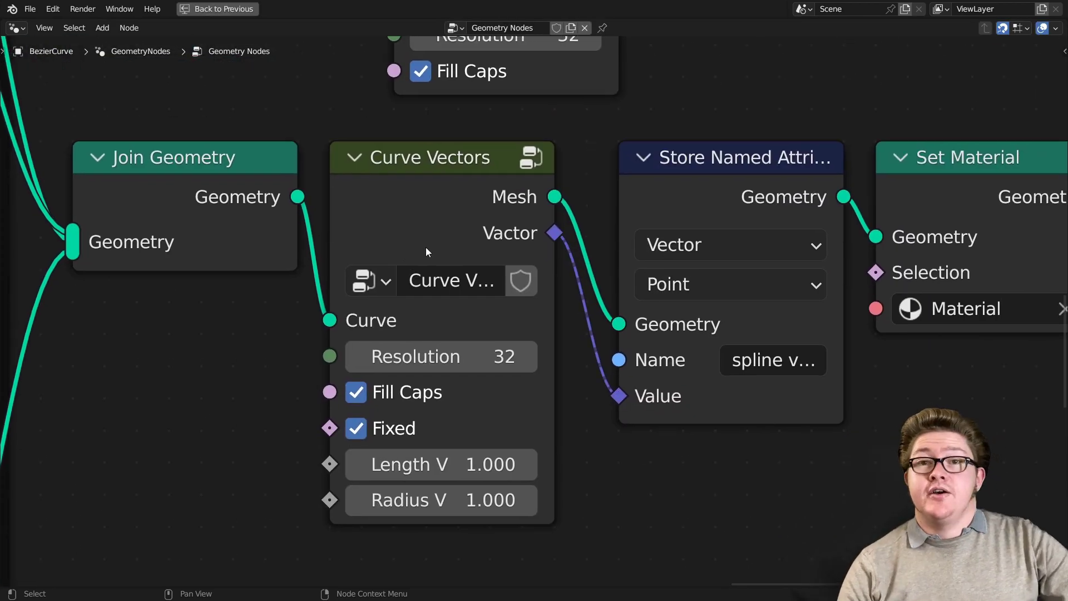